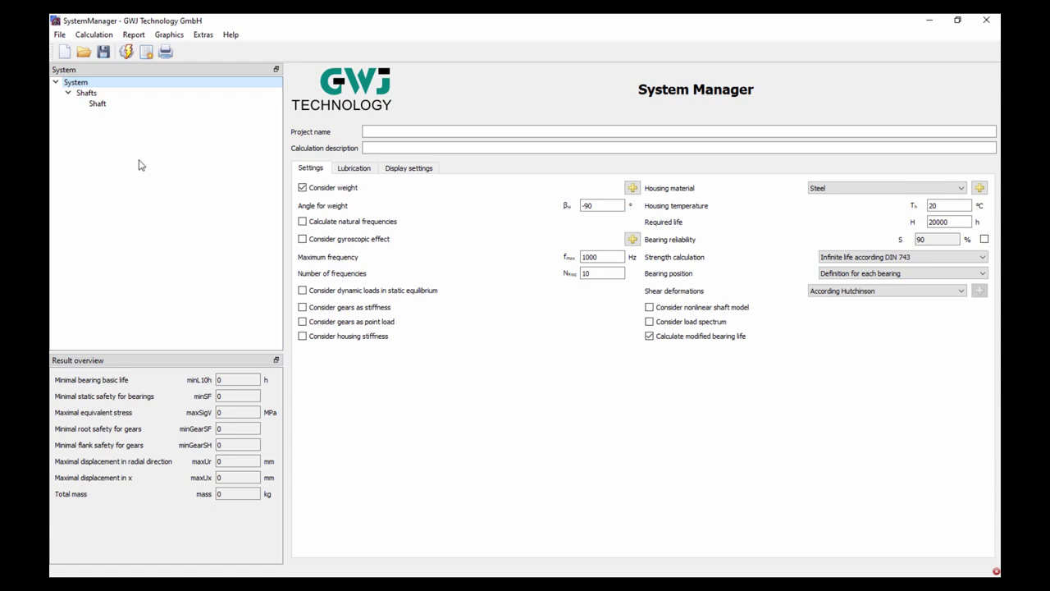
# - Add a new group under Shafts and name it Main Group
pyautogui.click(95, 96)
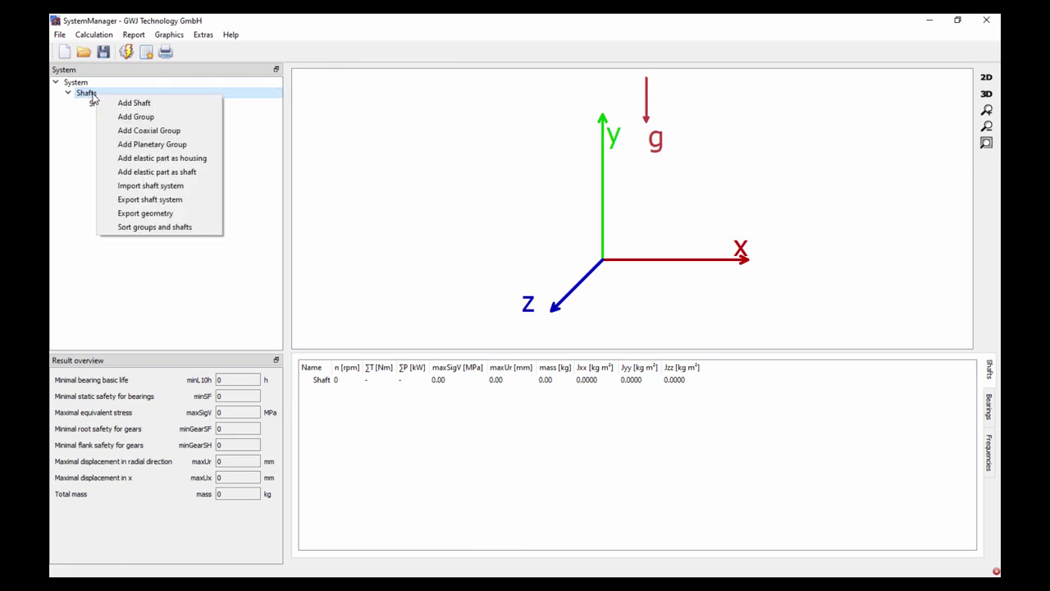
pyautogui.click(119, 118)
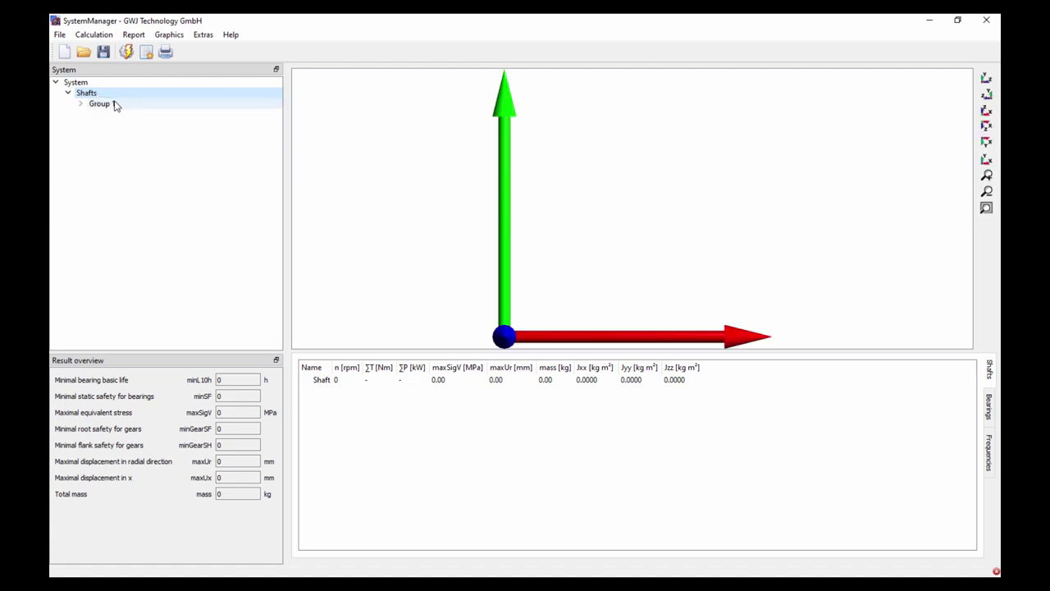
pyautogui.click(110, 104)
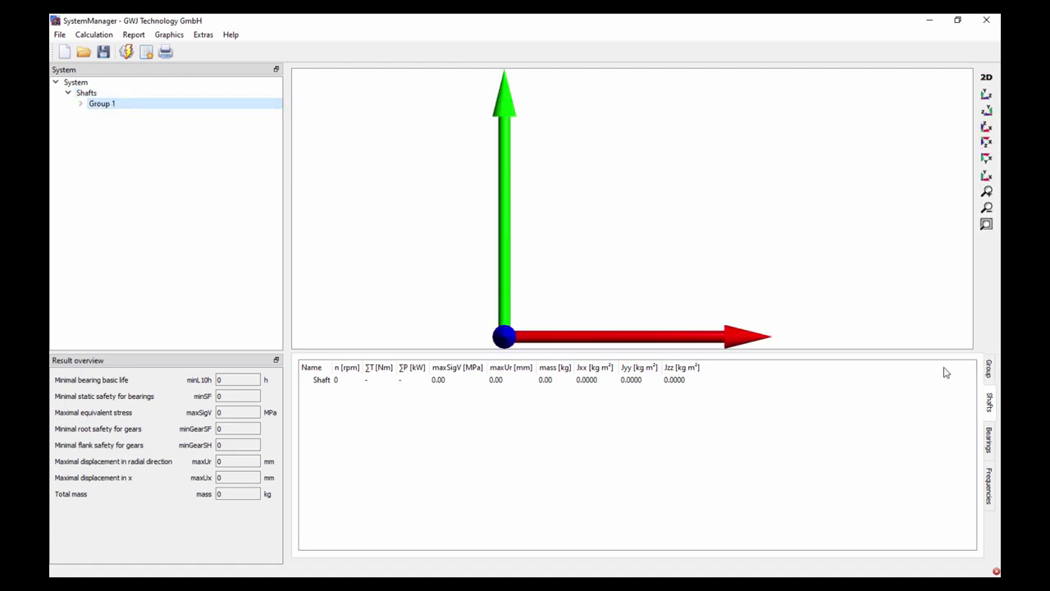
pyautogui.click(989, 369)
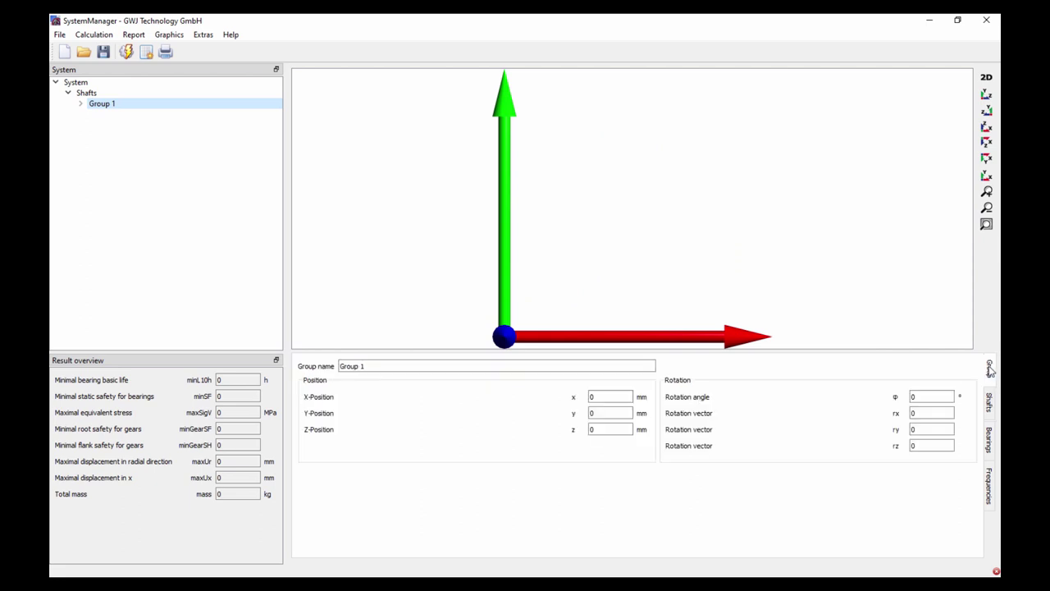
pyautogui.click(340, 366)
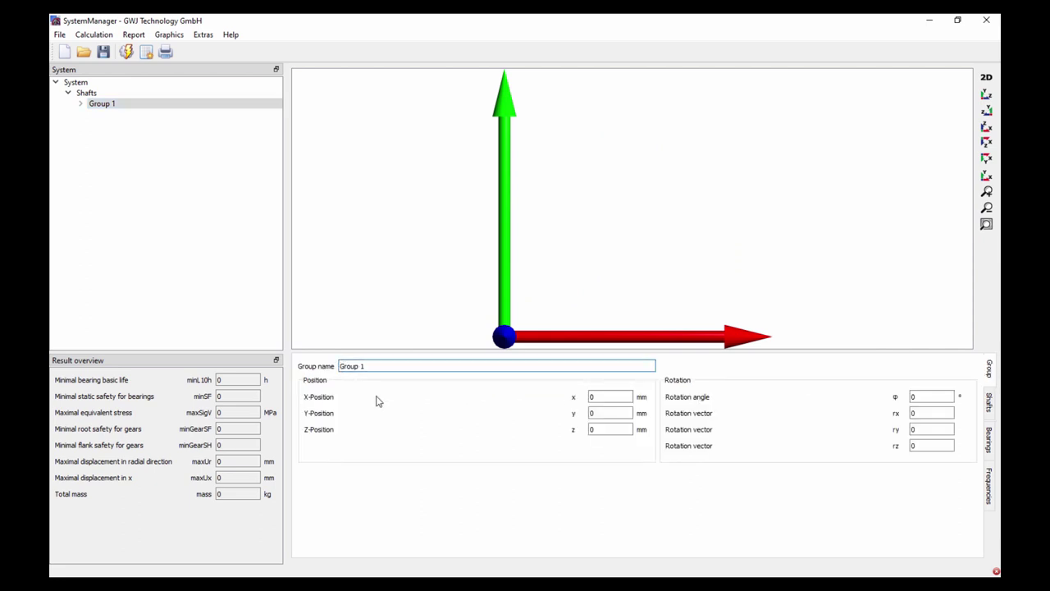
pyautogui.write('Main')
pyautogui.press('BackSpace')
pyautogui.press('BackSpace')
pyautogui.click(115, 105)
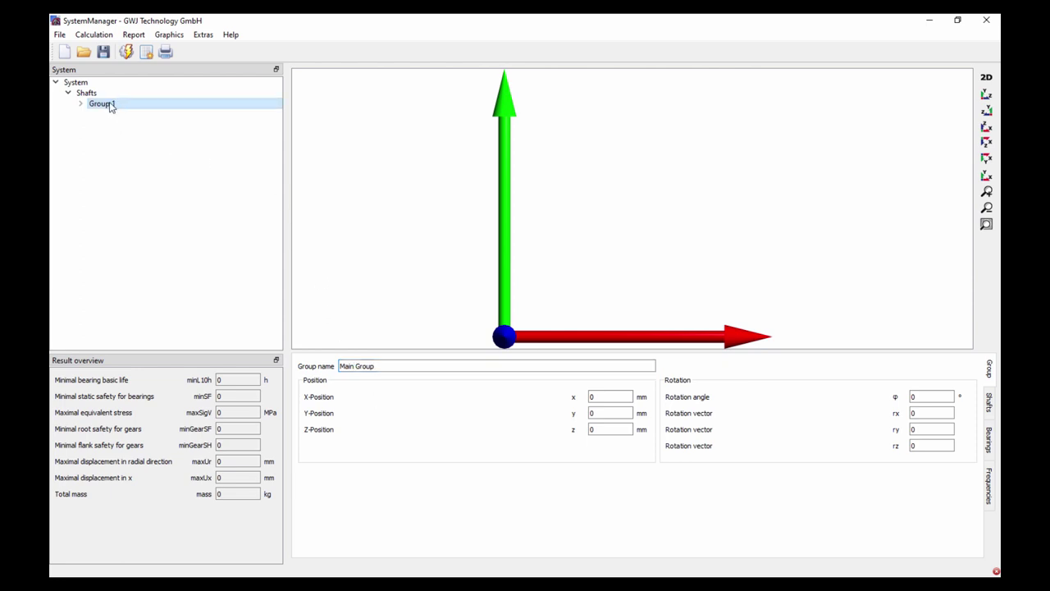
# - Add two more shafts to Main Group alongside its existing shaft
pyautogui.click(81, 104)
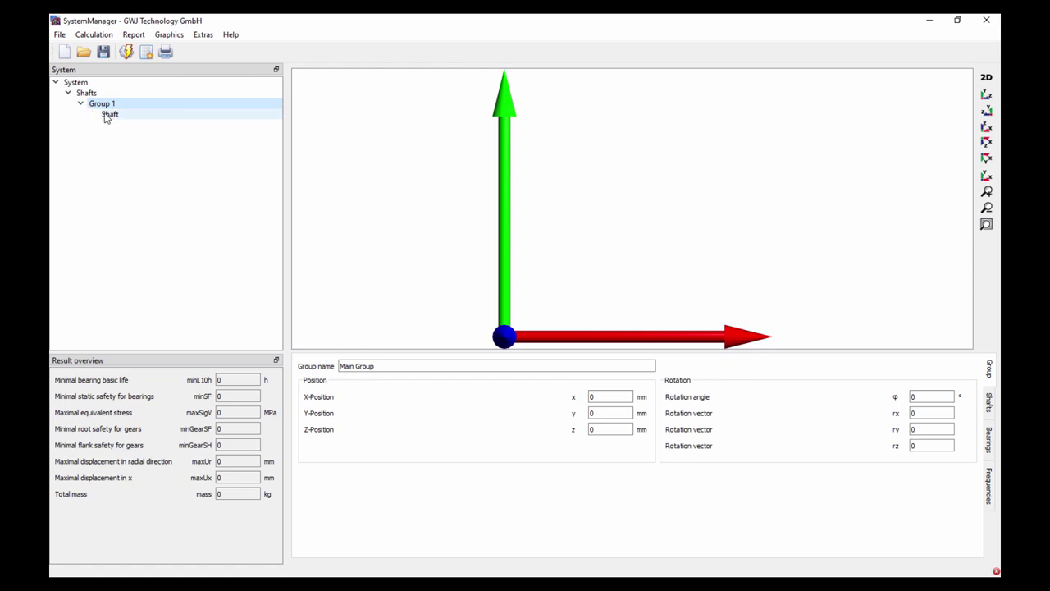
pyautogui.click(106, 117)
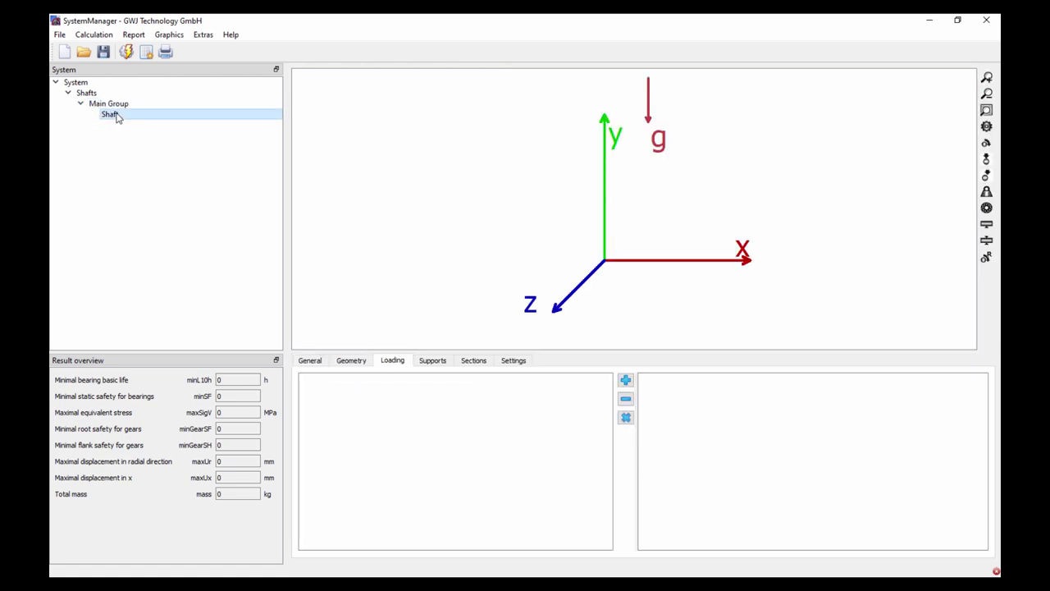
pyautogui.click(117, 105)
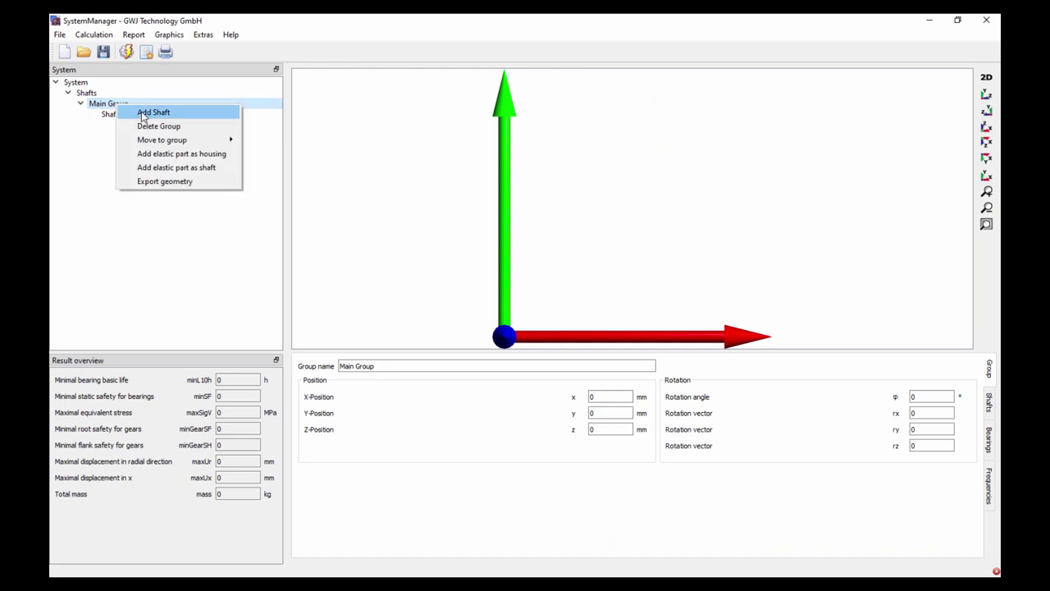
pyautogui.click(144, 113)
pyautogui.rightClick(122, 107)
pyautogui.click(140, 110)
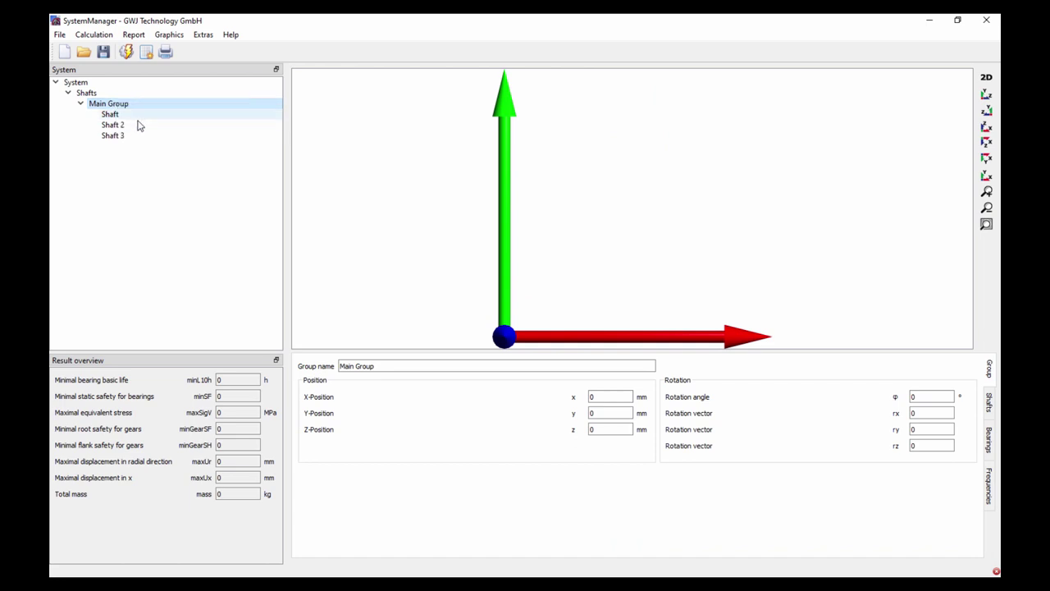
# - Rename the first shaft in Main Group as Sun
pyautogui.click(114, 118)
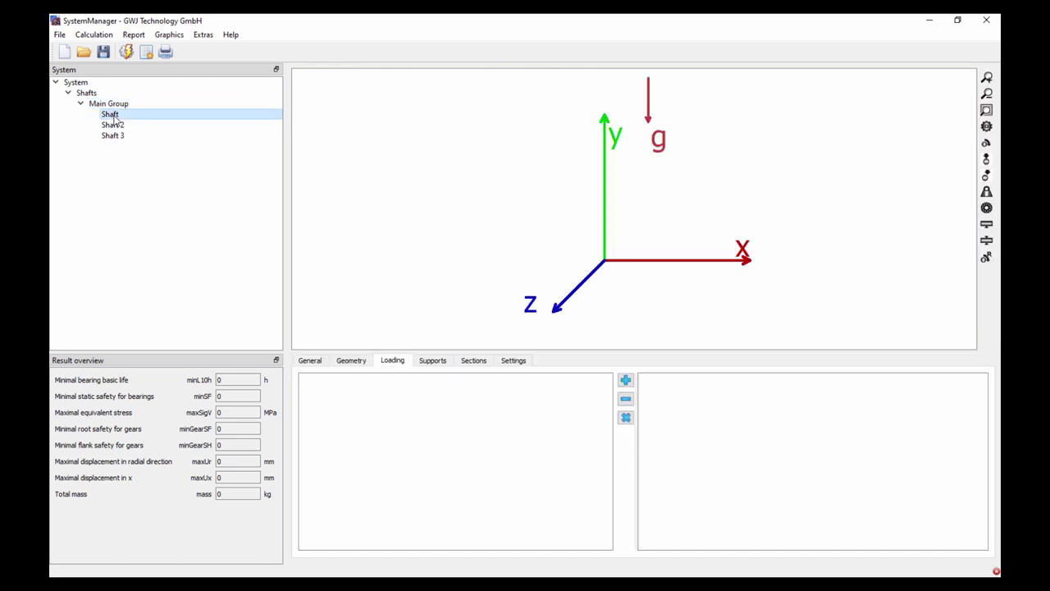
pyautogui.click(314, 362)
pyautogui.doubleClick(335, 394)
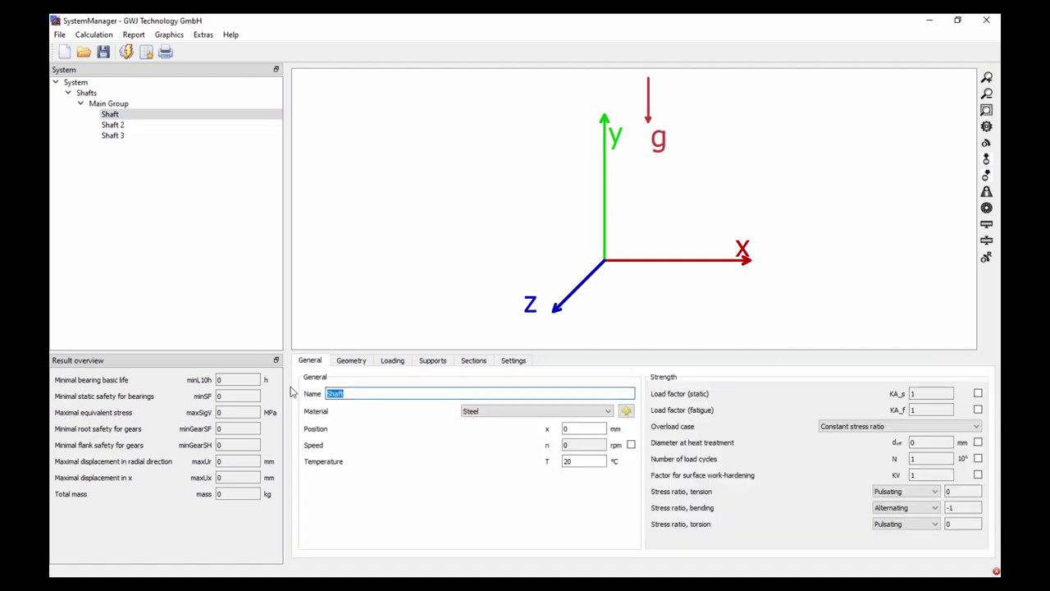
pyautogui.write('Sun')
# - Rename Shaft 2 as Annulus and Shaft 3 as Planet Carrier
pyautogui.click(119, 125)
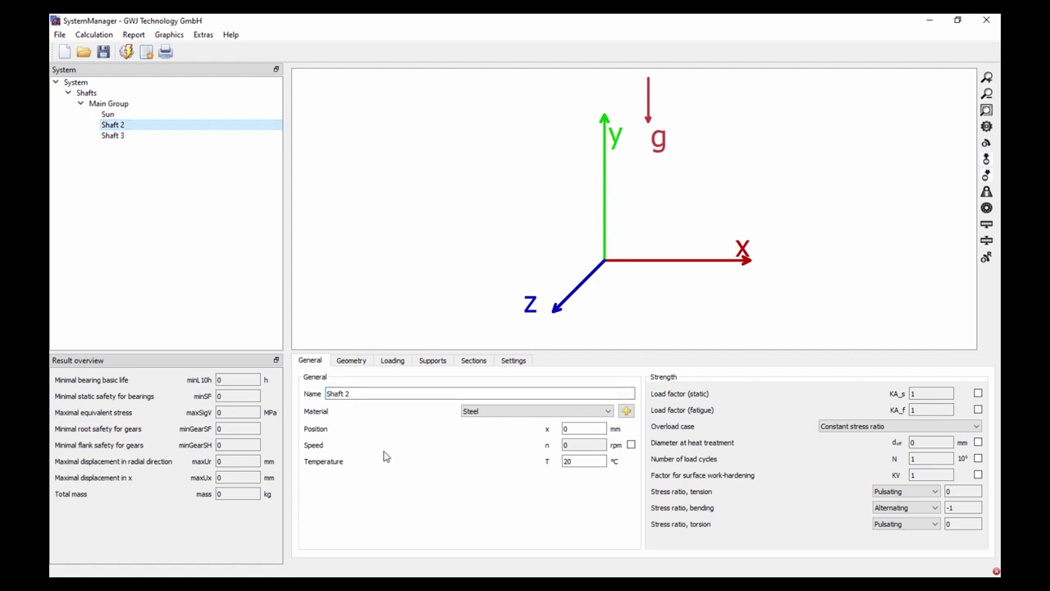
pyautogui.tripleClick(337, 394)
pyautogui.write('Annulus')
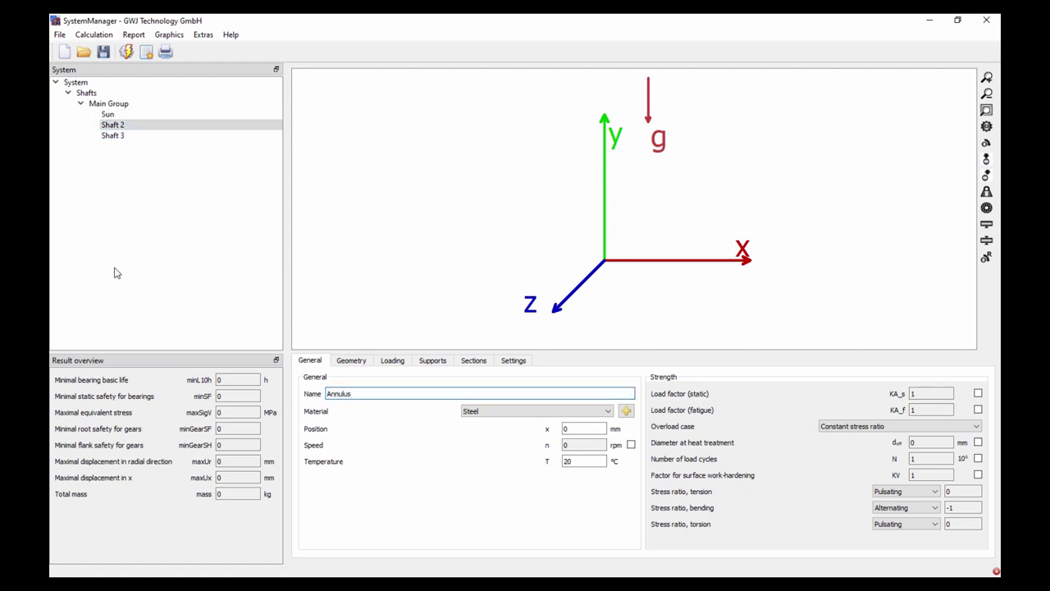
pyautogui.click(113, 136)
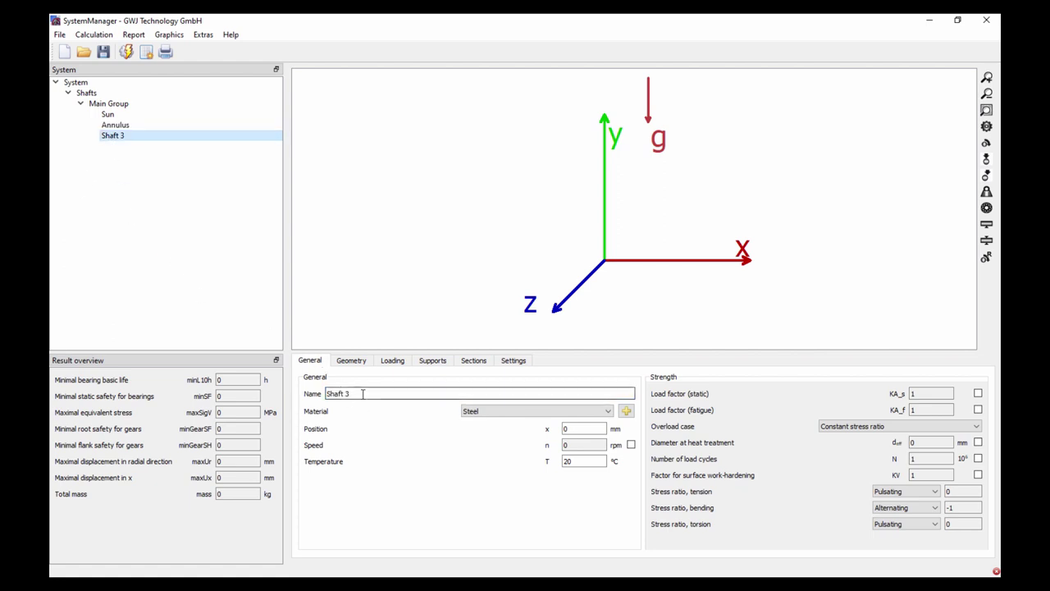
pyautogui.tripleClick(337, 393)
pyautogui.write('P')
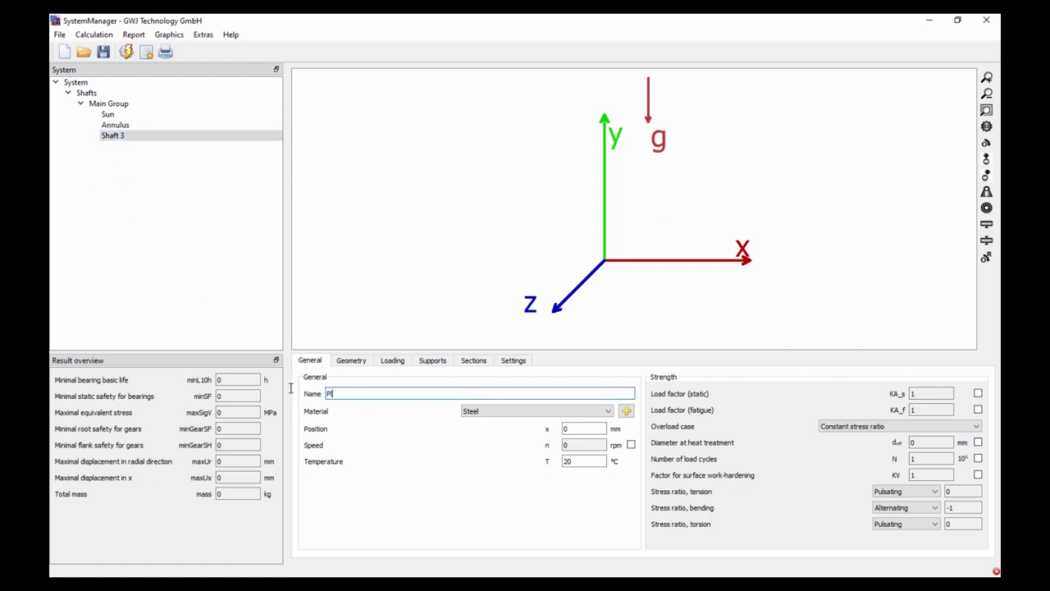
pyautogui.write('lanet Carrier')
# - Enable the speed input for the Sun shaft and set it to 1500 rpm
pyautogui.click(119, 115)
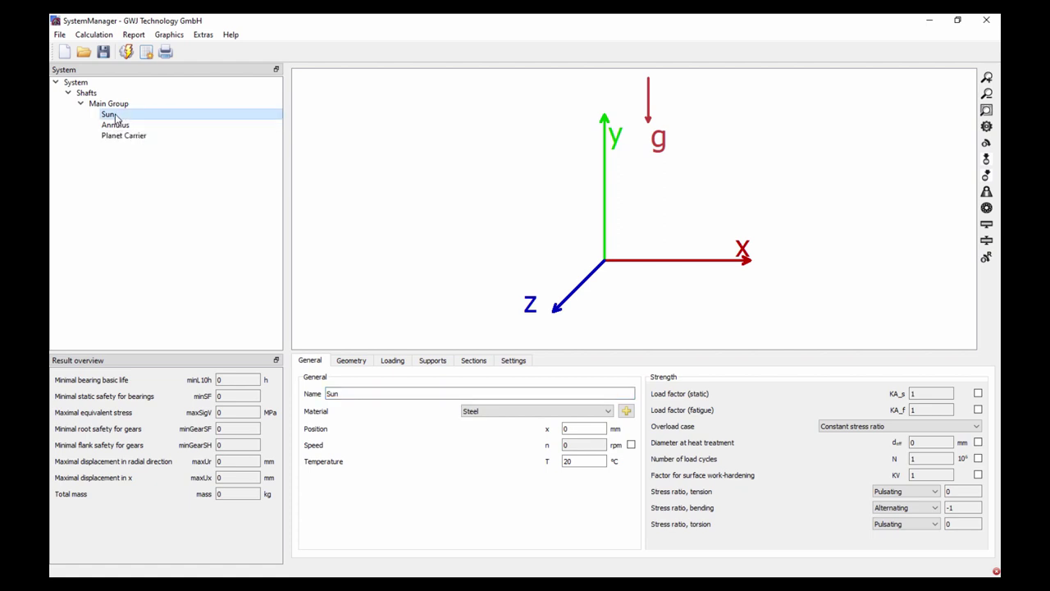
pyautogui.click(631, 444)
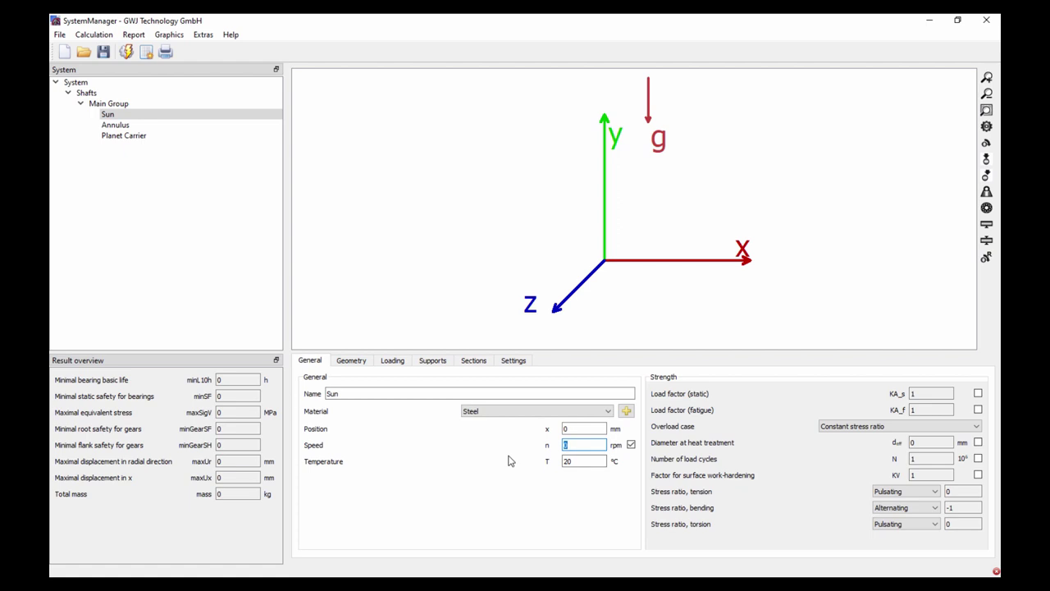
pyautogui.write('1500')
# - Add a cylindrical outer geometry section to the Sun shaft, 70 mm long and 20 mm in diameter
pyautogui.click(351, 362)
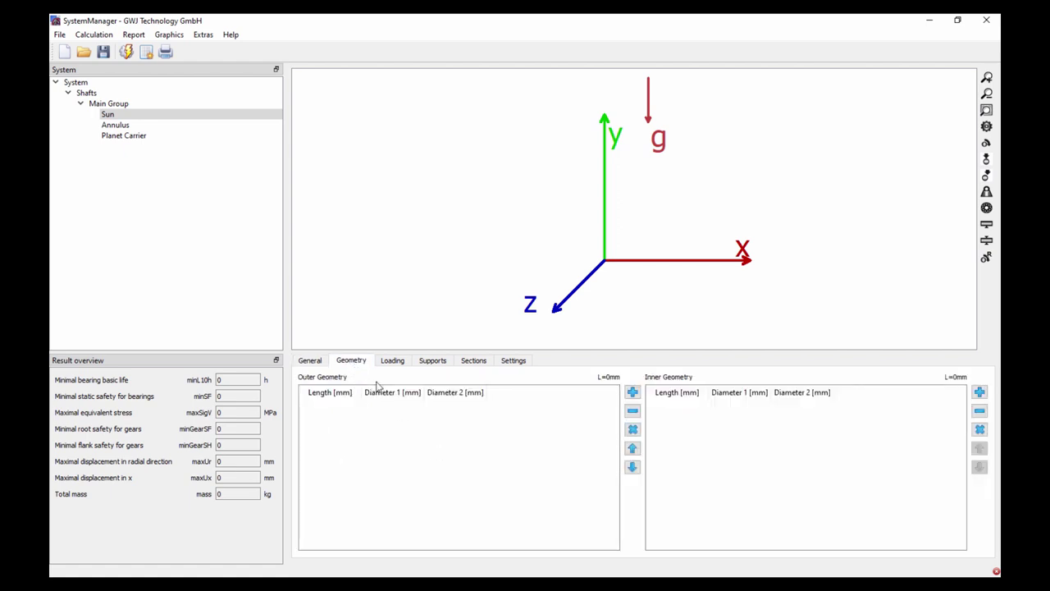
pyautogui.click(632, 397)
pyautogui.click(326, 410)
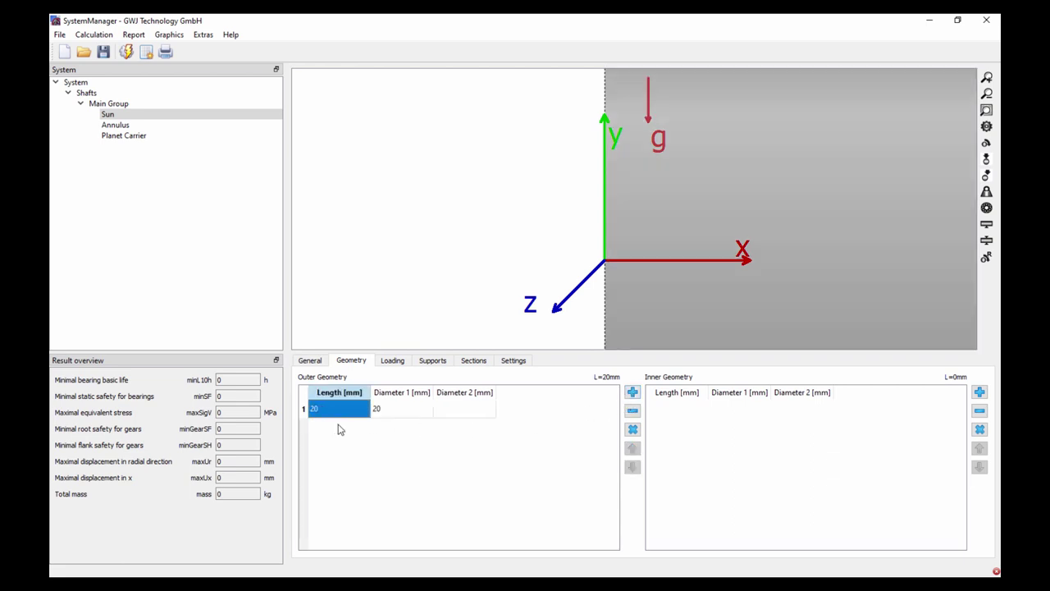
pyautogui.write('70')
pyautogui.press('Return')
pyautogui.click(415, 413)
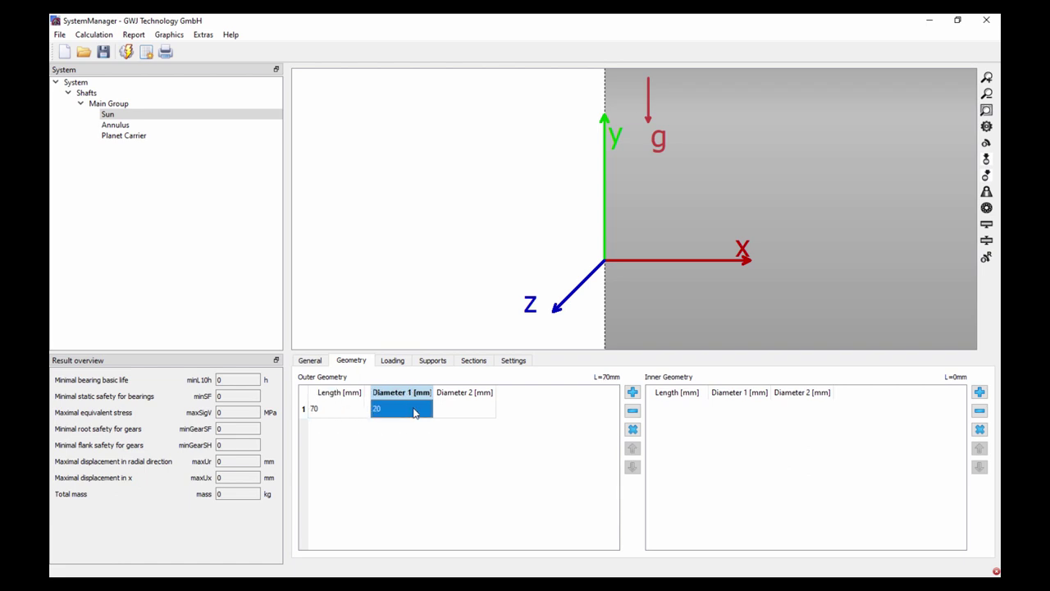
pyautogui.click(986, 111)
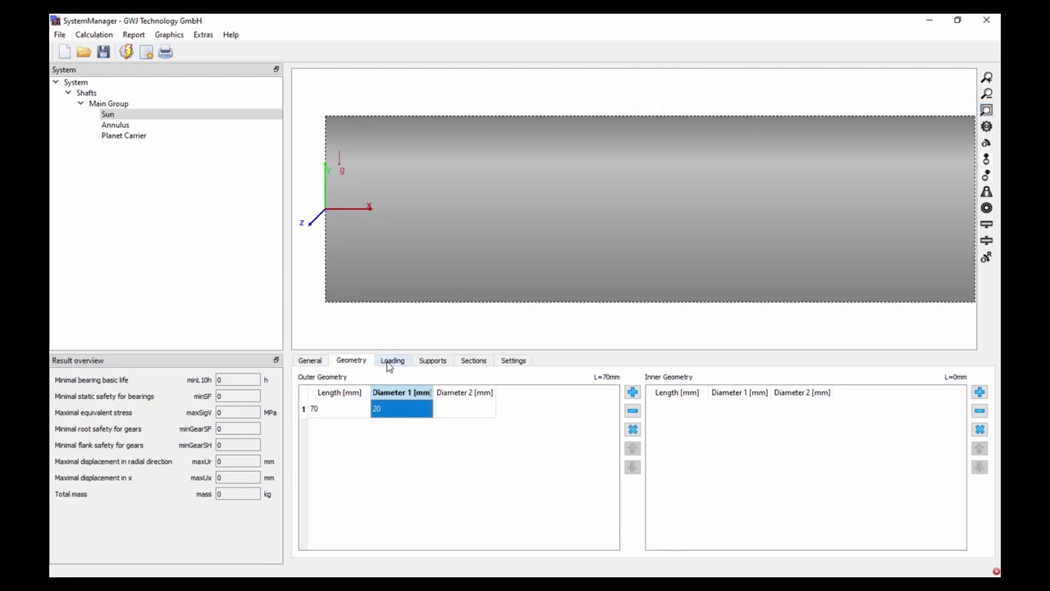
# - Add a load element of type Coupling to the Sun shaft and name it Input
pyautogui.click(392, 363)
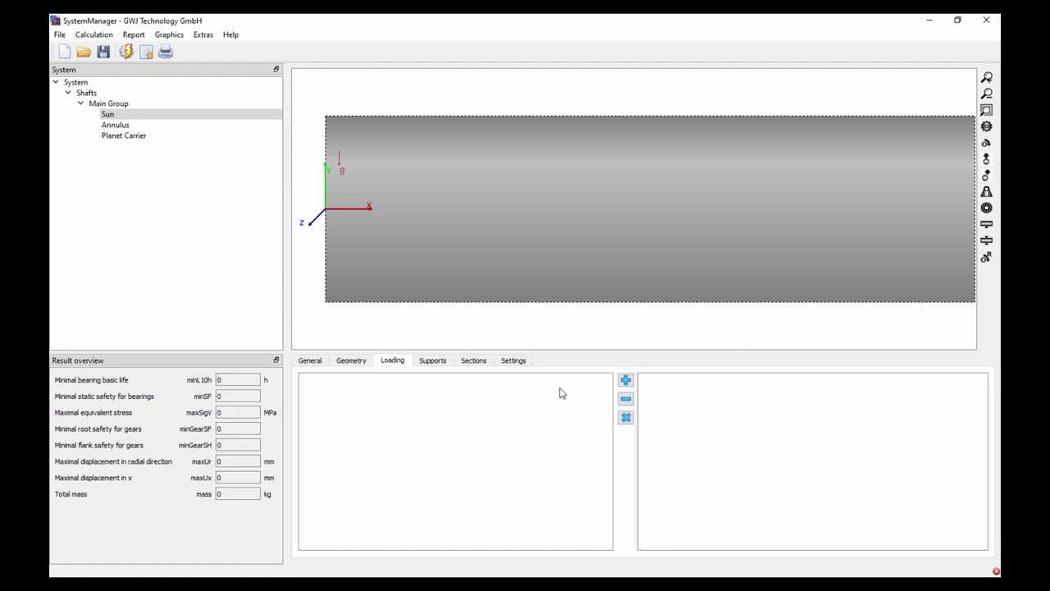
pyautogui.click(626, 380)
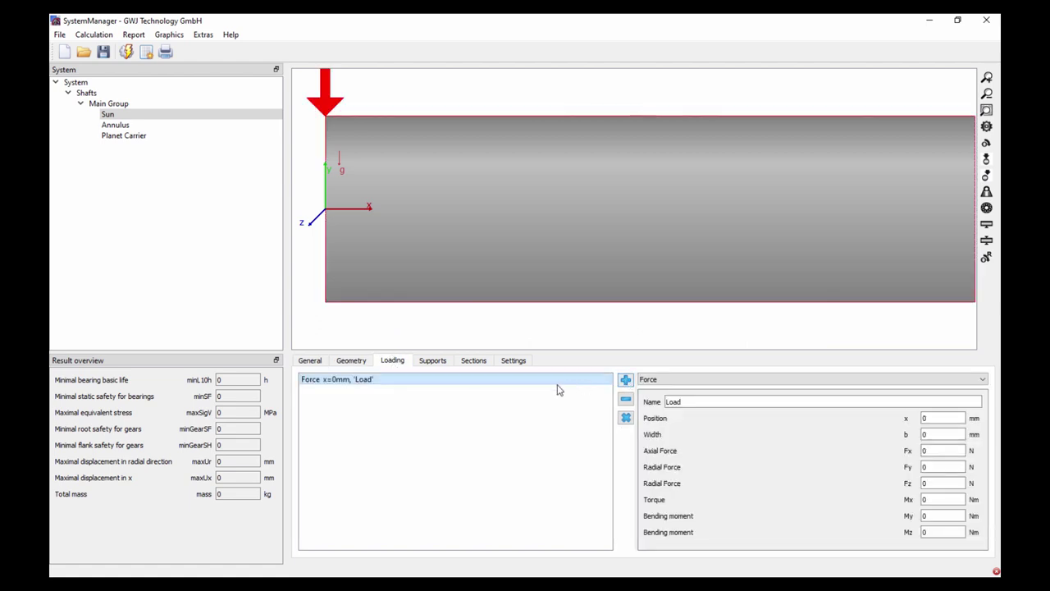
pyautogui.click(674, 380)
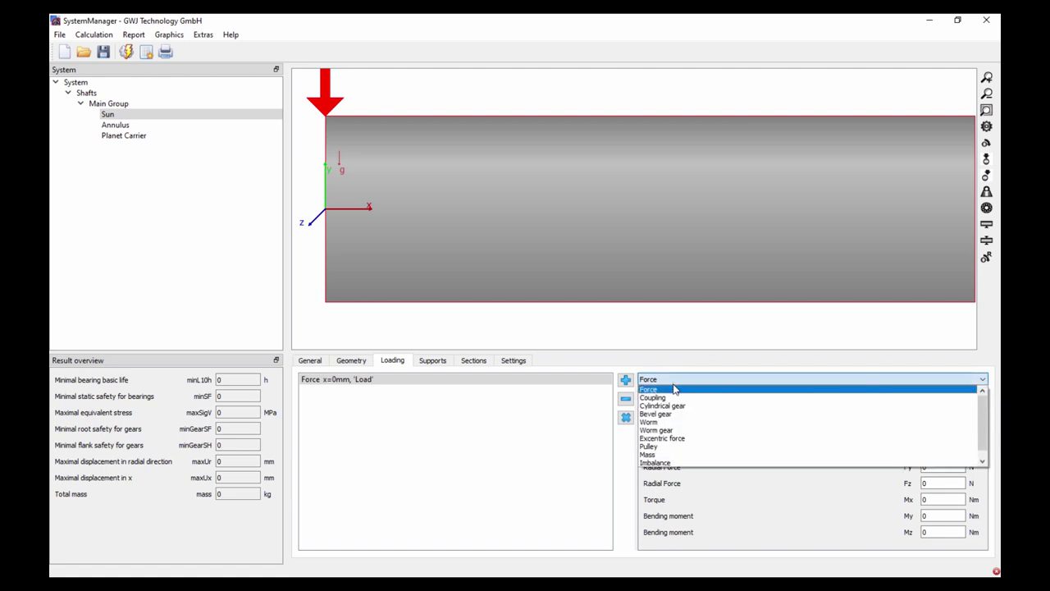
pyautogui.click(676, 397)
pyautogui.moveTo(703, 401); pyautogui.dragTo(649, 401)
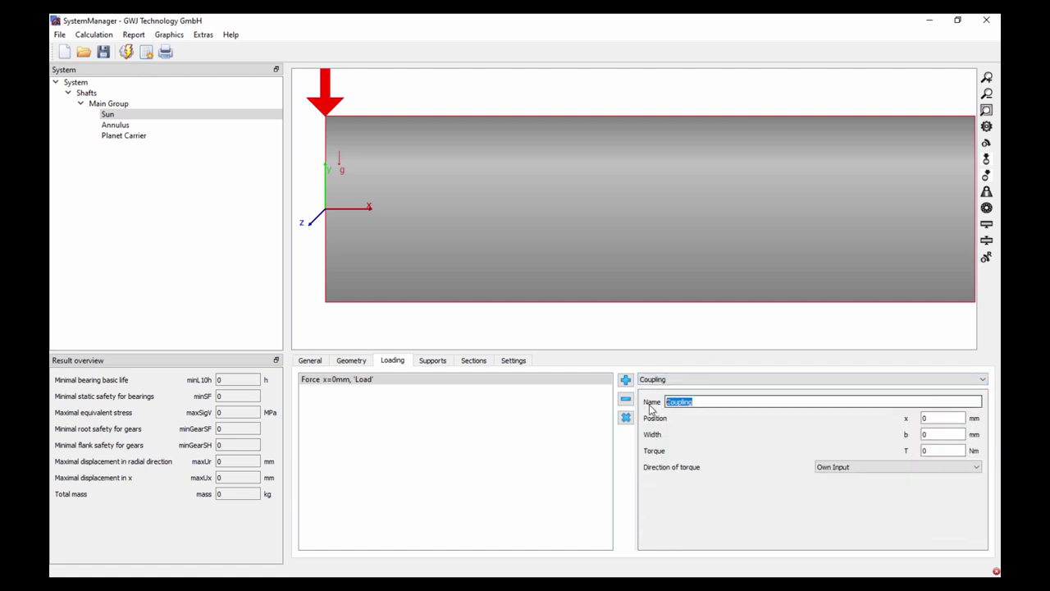
pyautogui.write('Input')
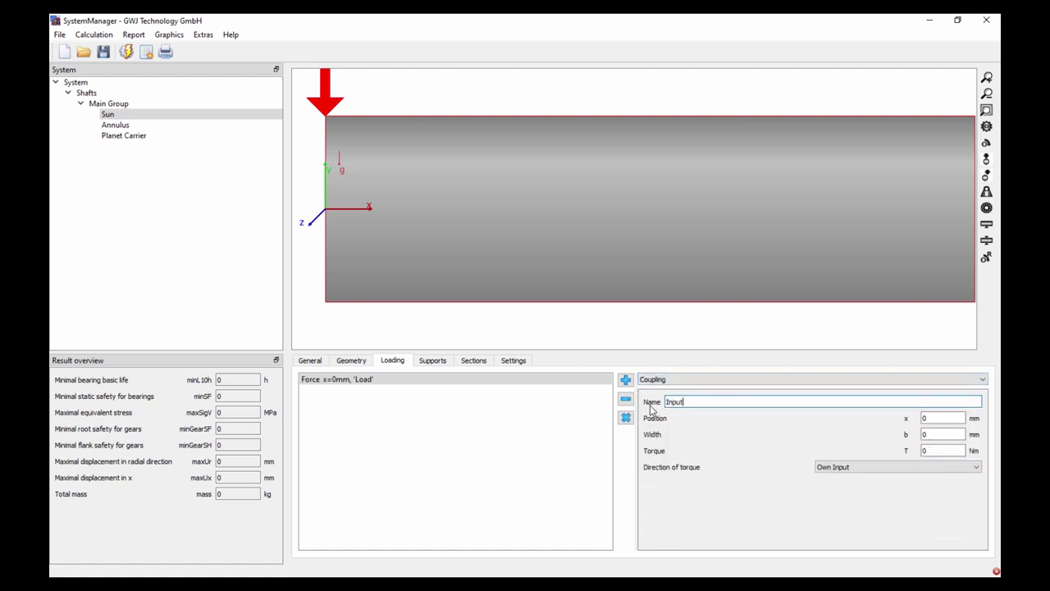
# - Set the Input coupling's position to 5 mm, width to 10 mm and torque to 100 Nm, with the torque direction Shaft is driven
pyautogui.click(925, 418)
pyautogui.write('5')
pyautogui.click(935, 436)
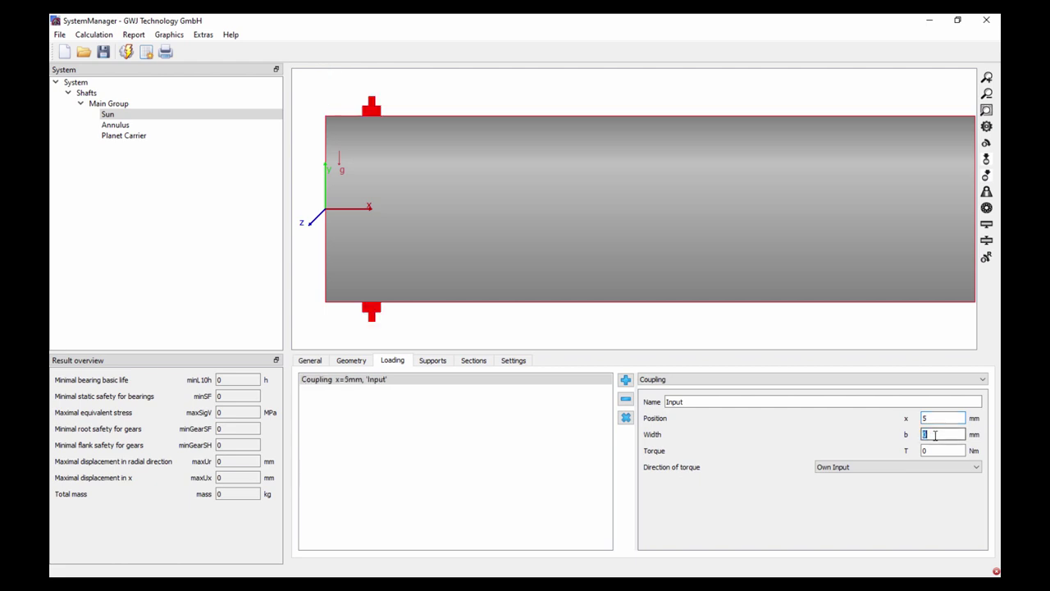
pyautogui.write('10')
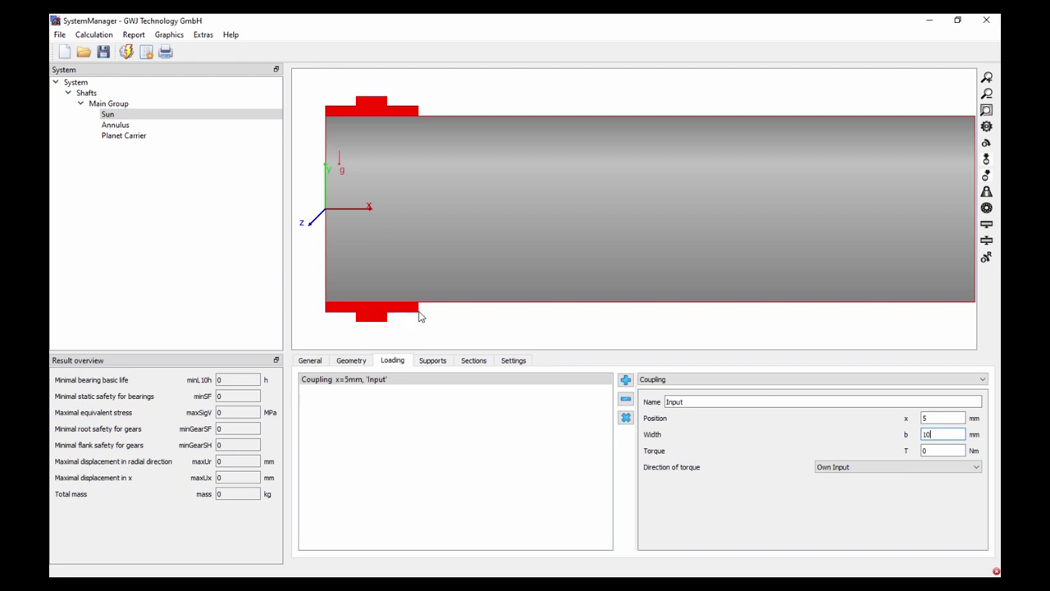
pyautogui.doubleClick(933, 450)
pyautogui.write('100')
pyautogui.click(847, 467)
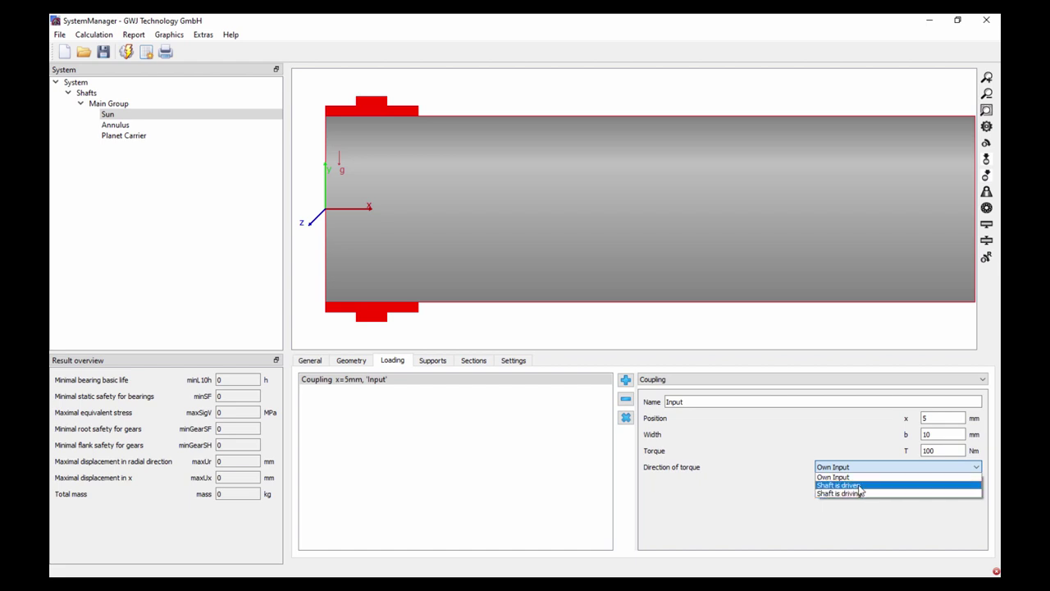
pyautogui.click(858, 485)
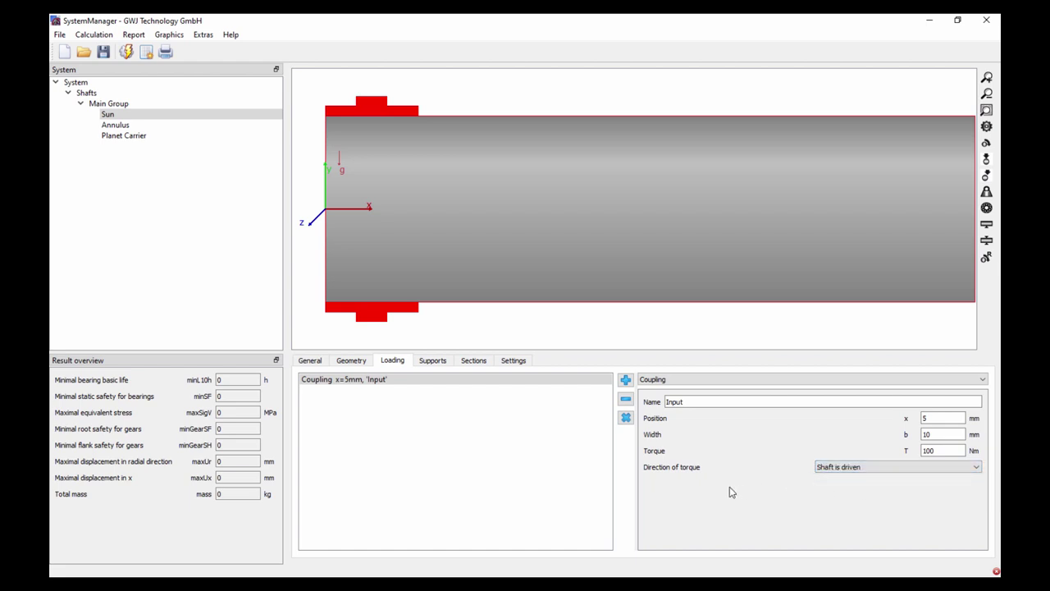
# - Add a second load element of type Cylindrical gear to the Sun shaft and name it Sun
pyautogui.click(626, 381)
pyautogui.click(662, 382)
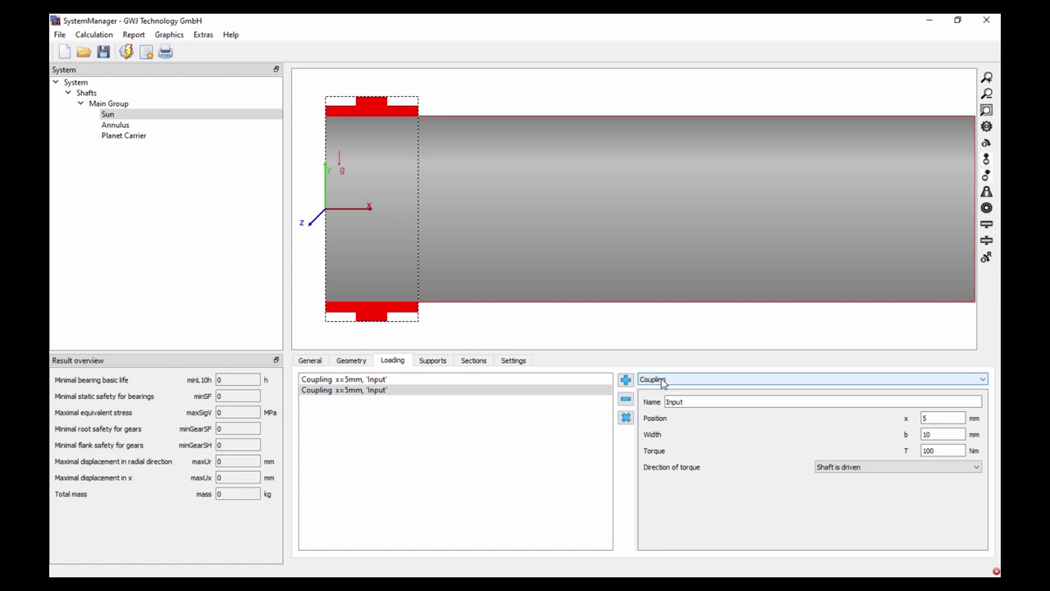
pyautogui.click(677, 405)
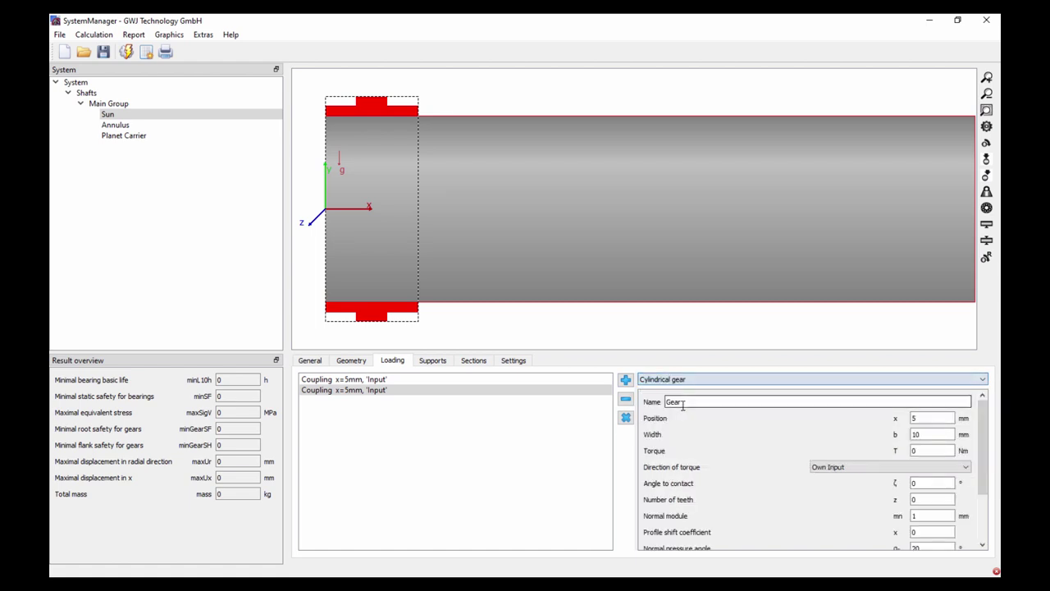
pyautogui.moveTo(694, 401); pyautogui.dragTo(633, 401)
pyautogui.write('Su')
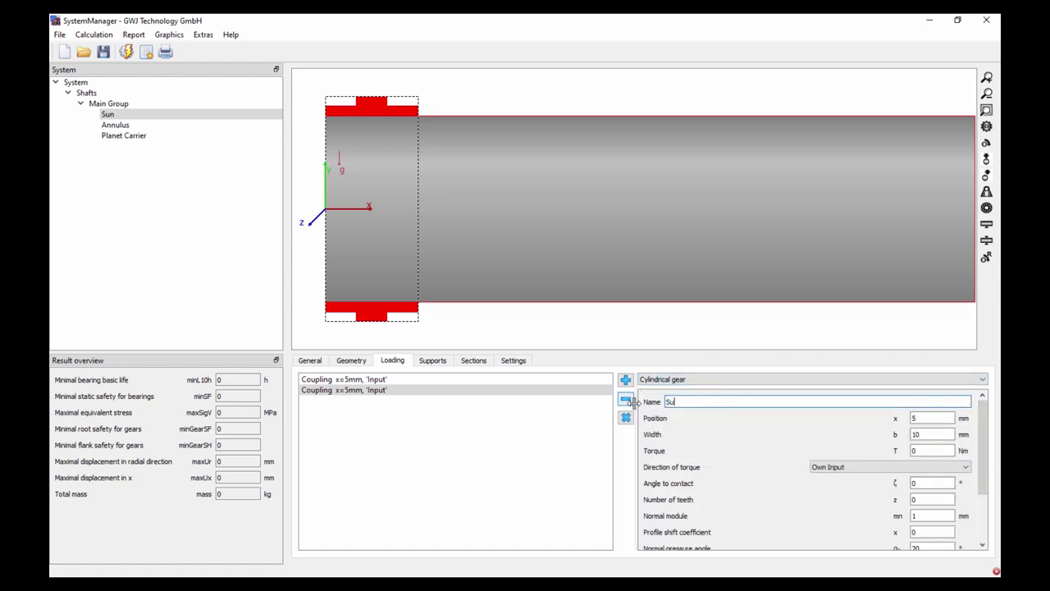
pyautogui.write('n')
# - Set the Sun gear's position to 60 mm and its width to 20 mm
pyautogui.doubleClick(917, 418)
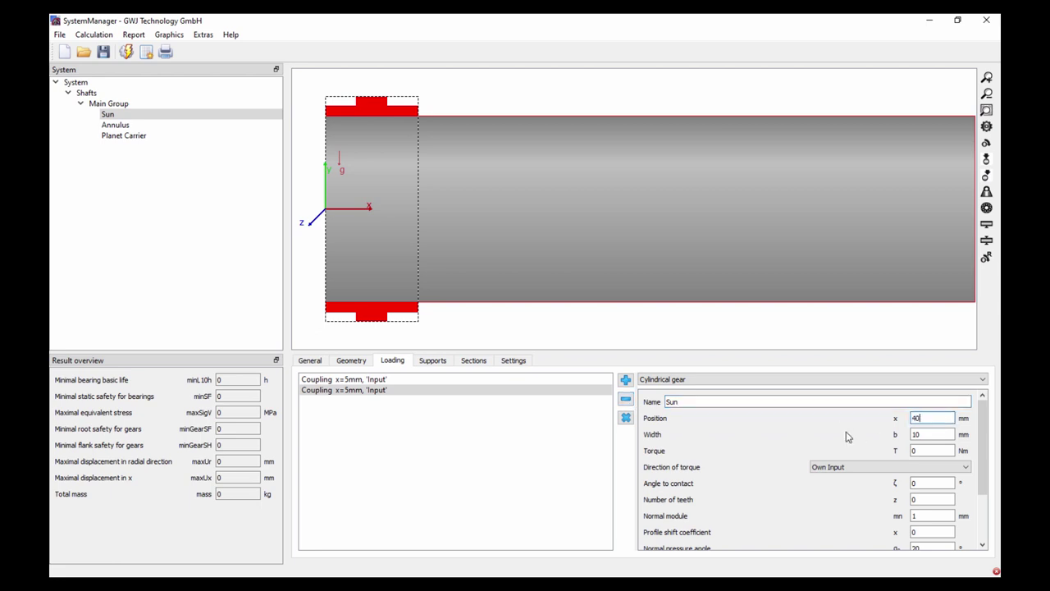
pyautogui.write('40')
pyautogui.press('Return')
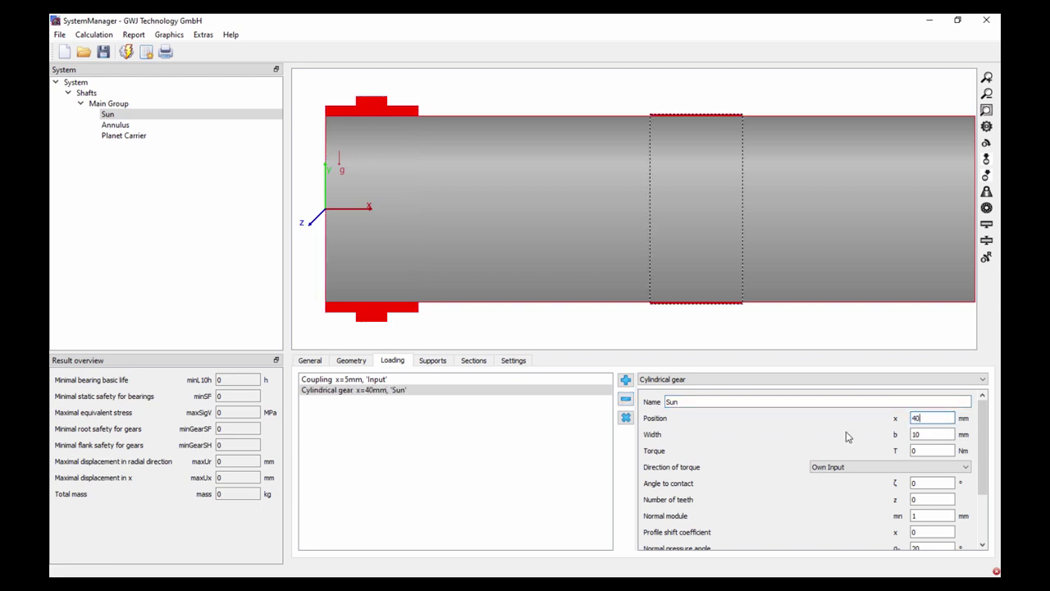
pyautogui.press('BackSpace')
pyautogui.press('BackSpace')
pyautogui.write('60')
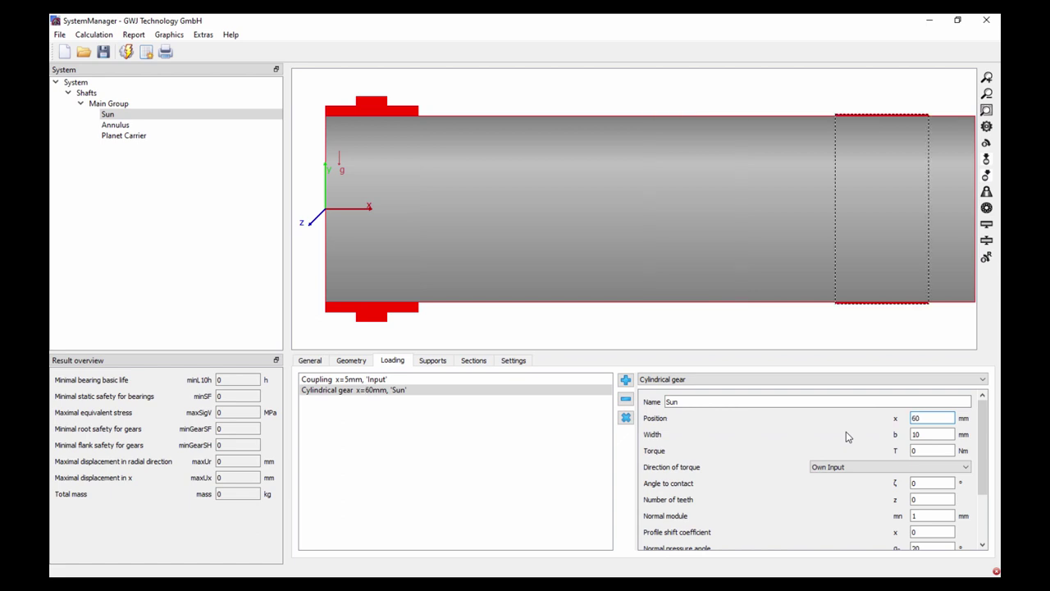
pyautogui.doubleClick(922, 435)
pyautogui.write('20')
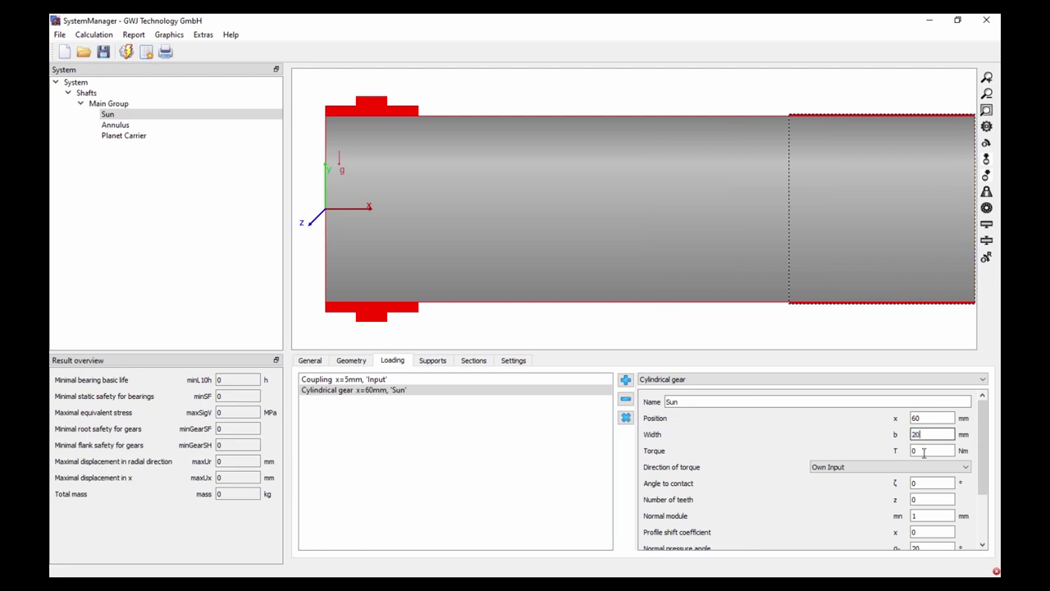
# - Give the Sun gear 18 teeth and a normal module of 2 mm
pyautogui.doubleClick(925, 500)
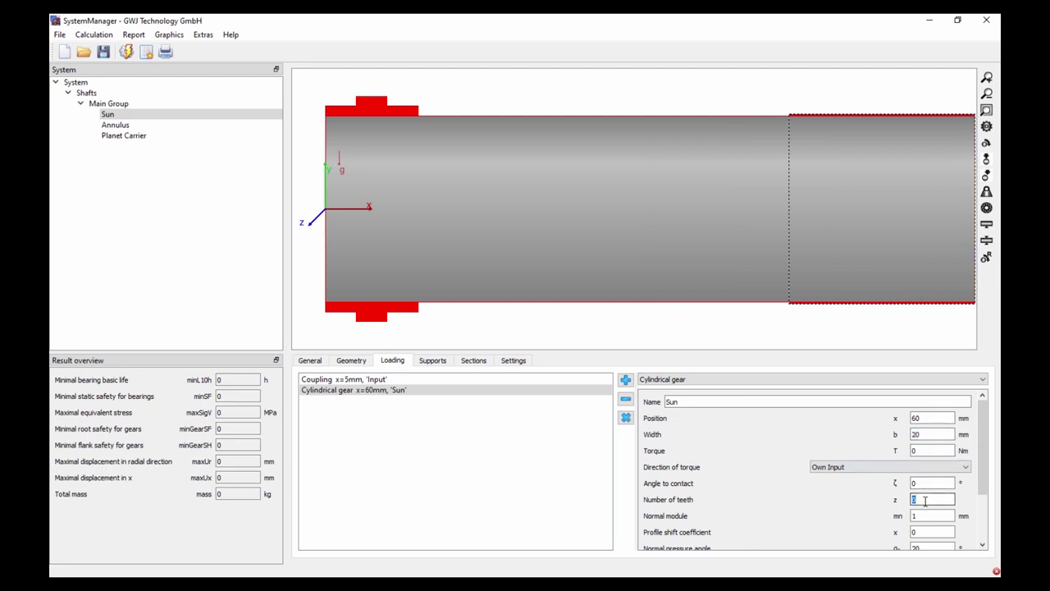
pyautogui.write('18')
pyautogui.doubleClick(929, 516)
pyautogui.write('2')
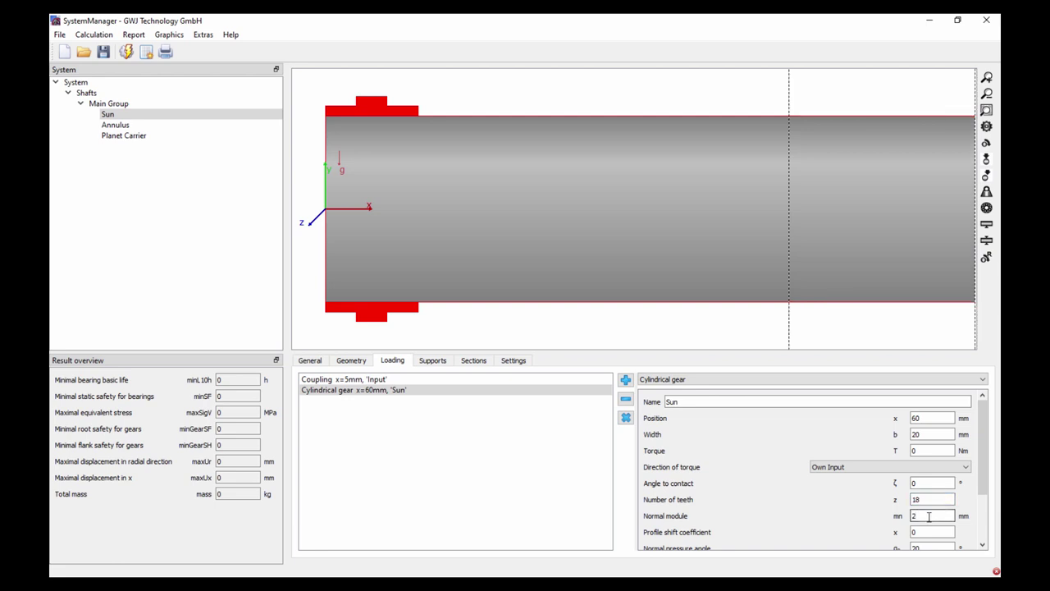
pyautogui.click(987, 110)
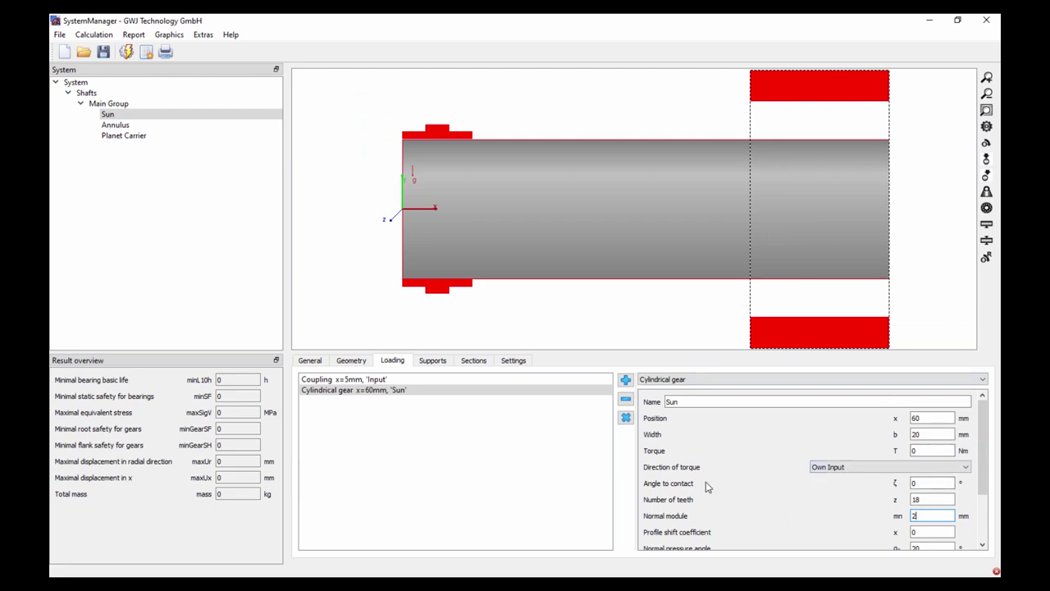
# - Add a support to the Sun shaft and name it Motor
pyautogui.click(427, 363)
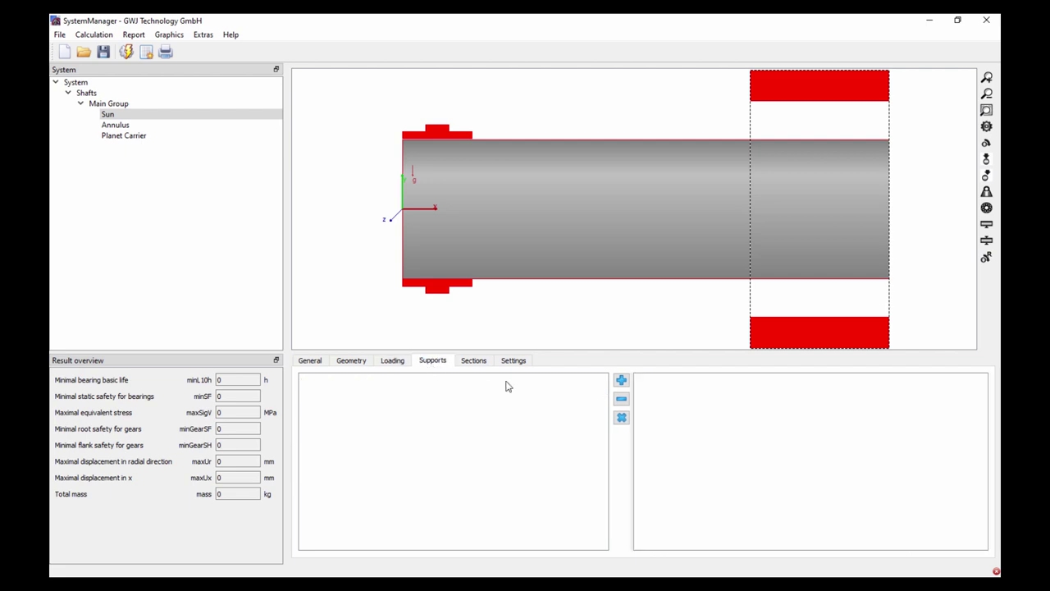
pyautogui.click(621, 380)
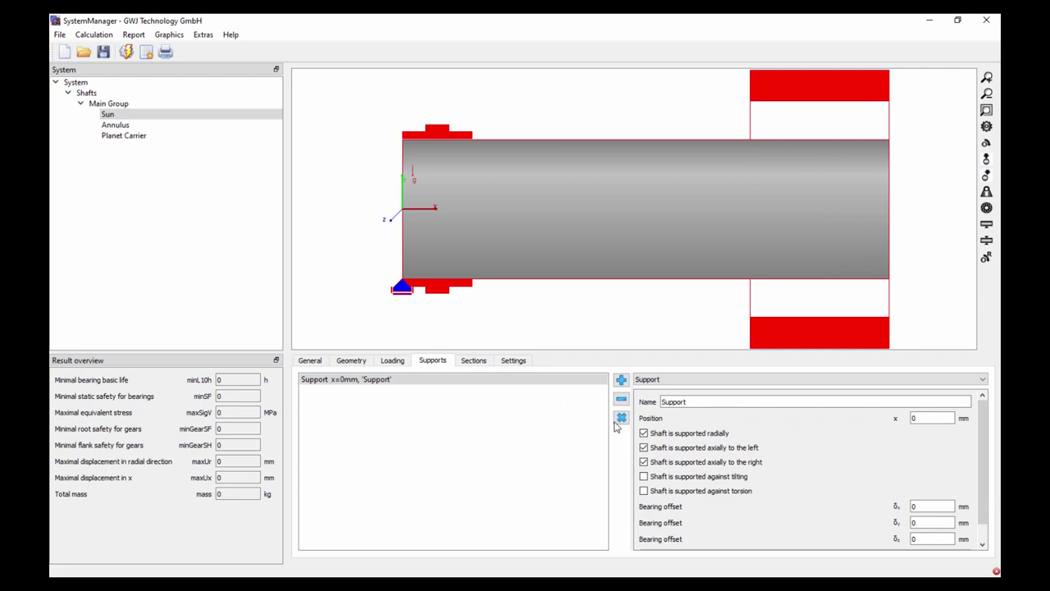
pyautogui.click(703, 402)
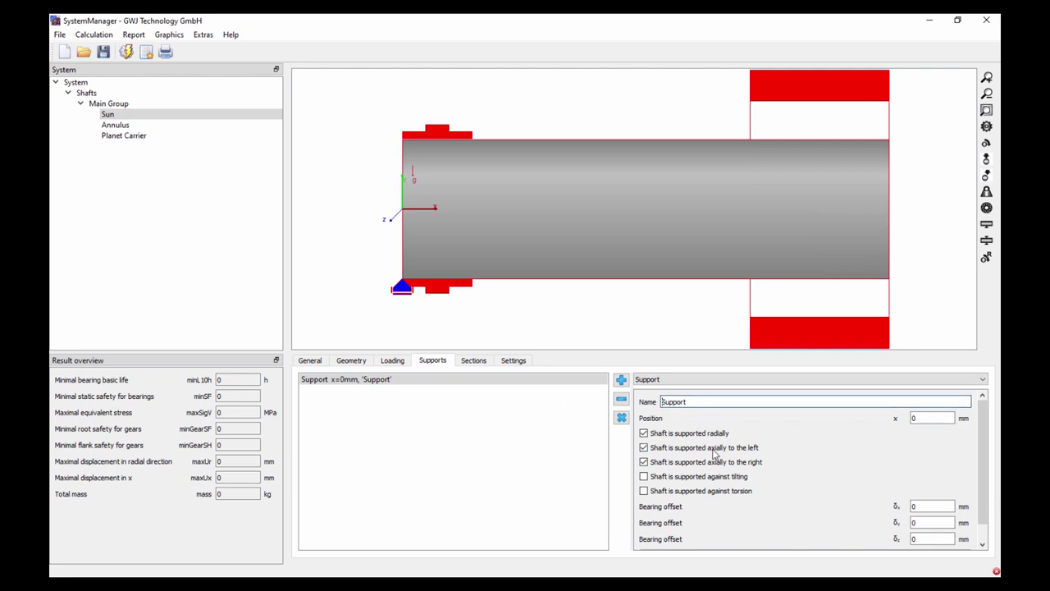
pyautogui.write('Motor')
# - Enable the speed input for the Annulus shaft with a speed of 0 rpm
pyautogui.click(116, 125)
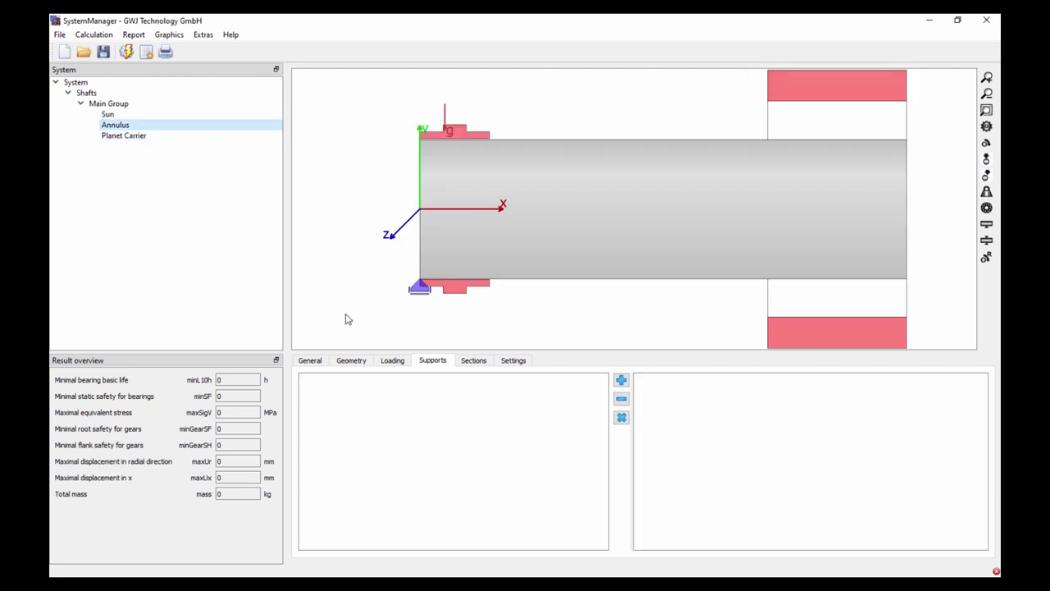
pyautogui.click(350, 361)
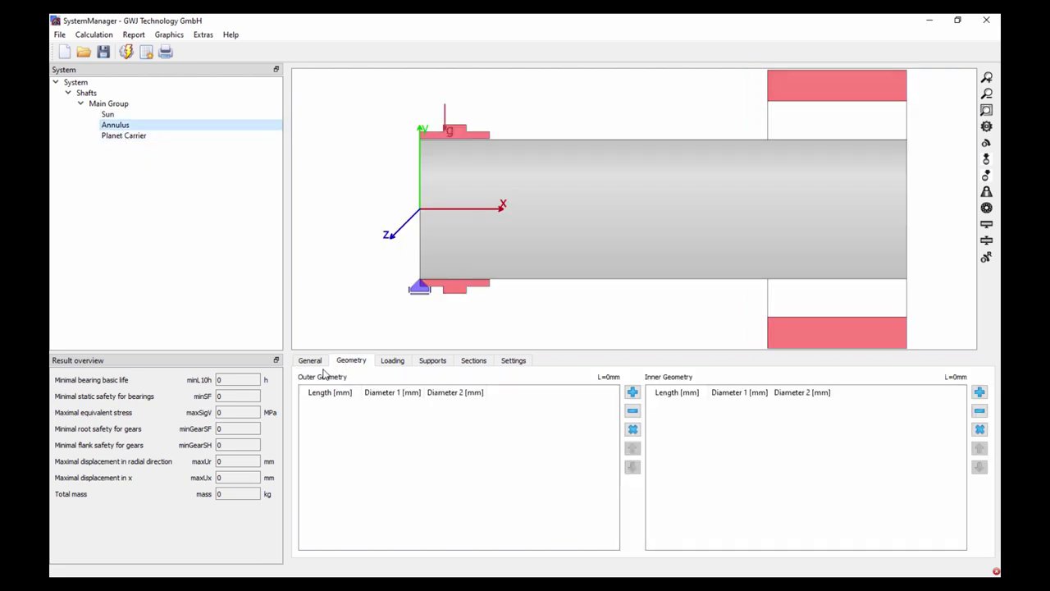
pyautogui.click(311, 361)
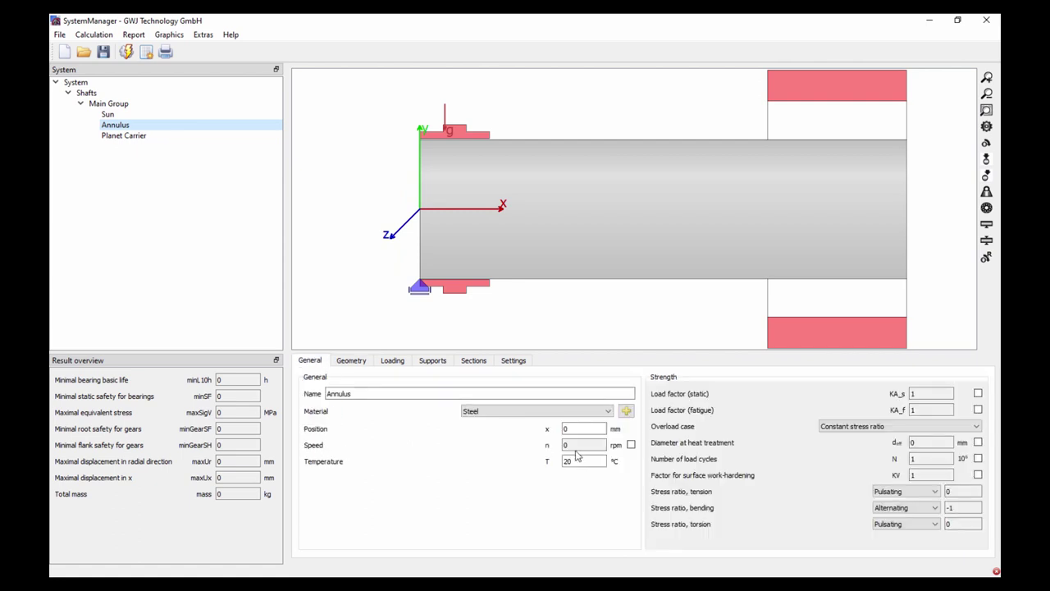
pyautogui.click(631, 445)
pyautogui.click(587, 445)
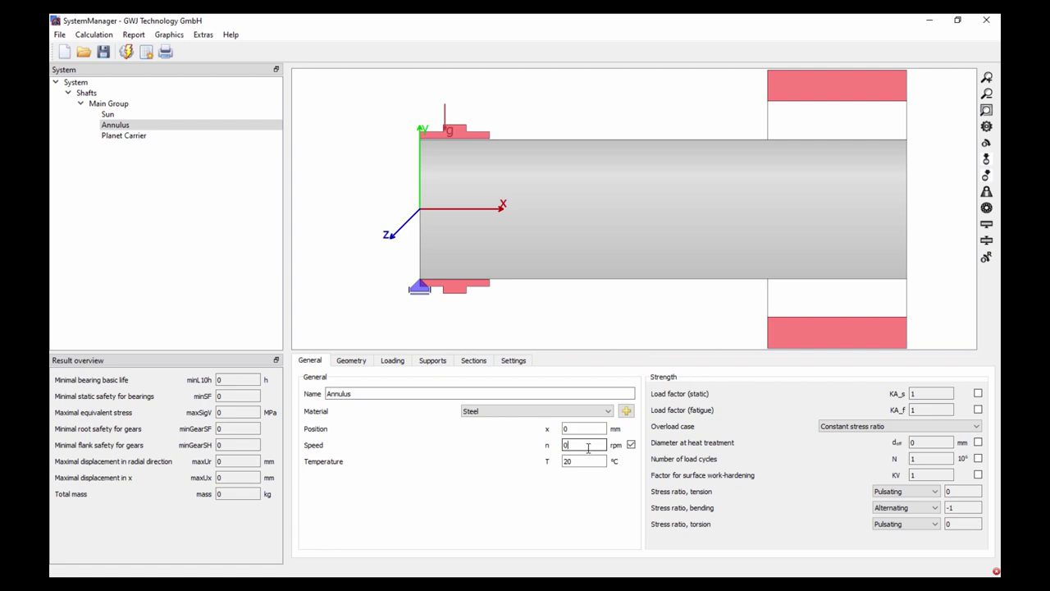
# - Add a cylindrical outer geometry section to the Annulus shaft, 20 mm long and 160 mm in diameter
pyautogui.click(351, 362)
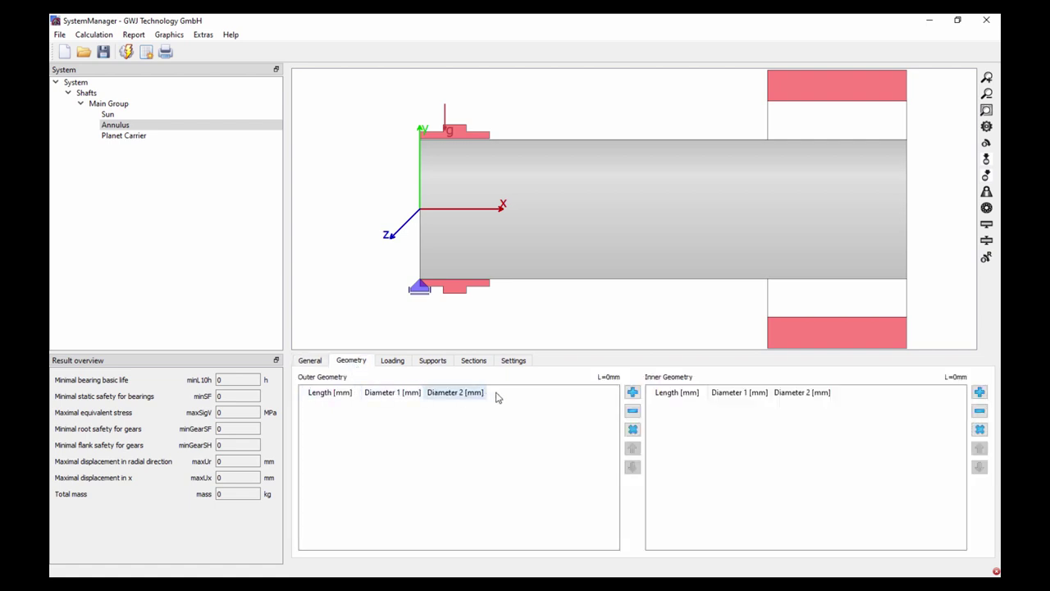
pyautogui.click(631, 393)
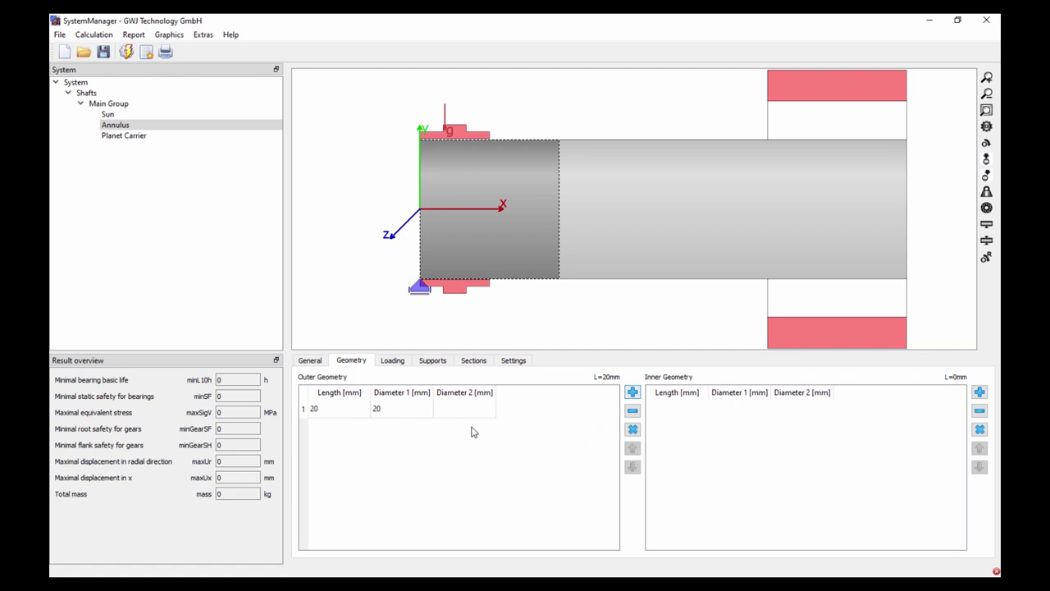
pyautogui.click(332, 413)
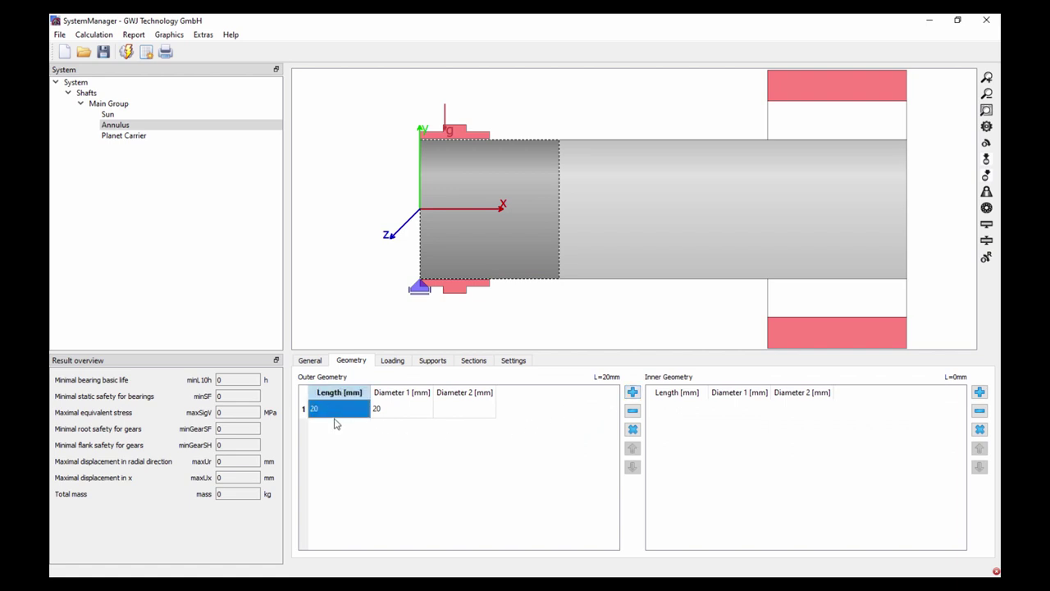
pyautogui.write('25')
pyautogui.press('Return')
pyautogui.click(396, 411)
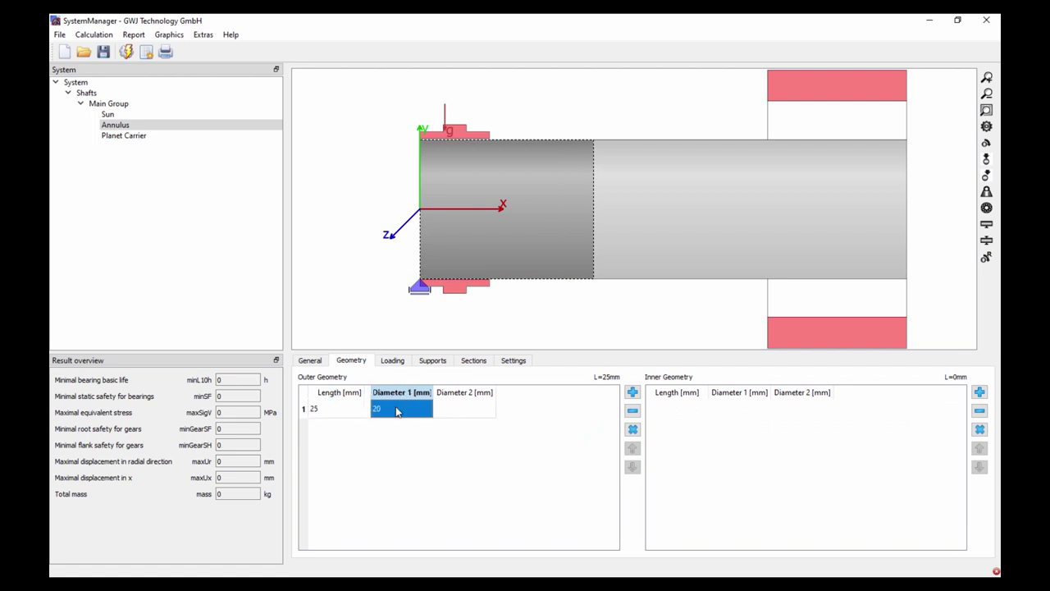
pyautogui.click(338, 411)
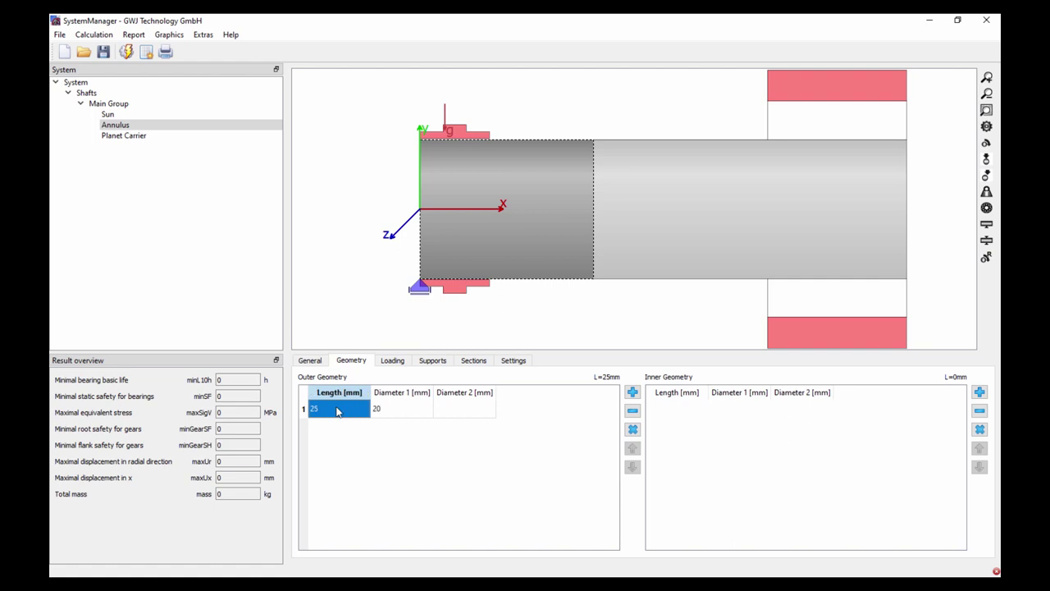
pyautogui.write('20')
pyautogui.press('Return')
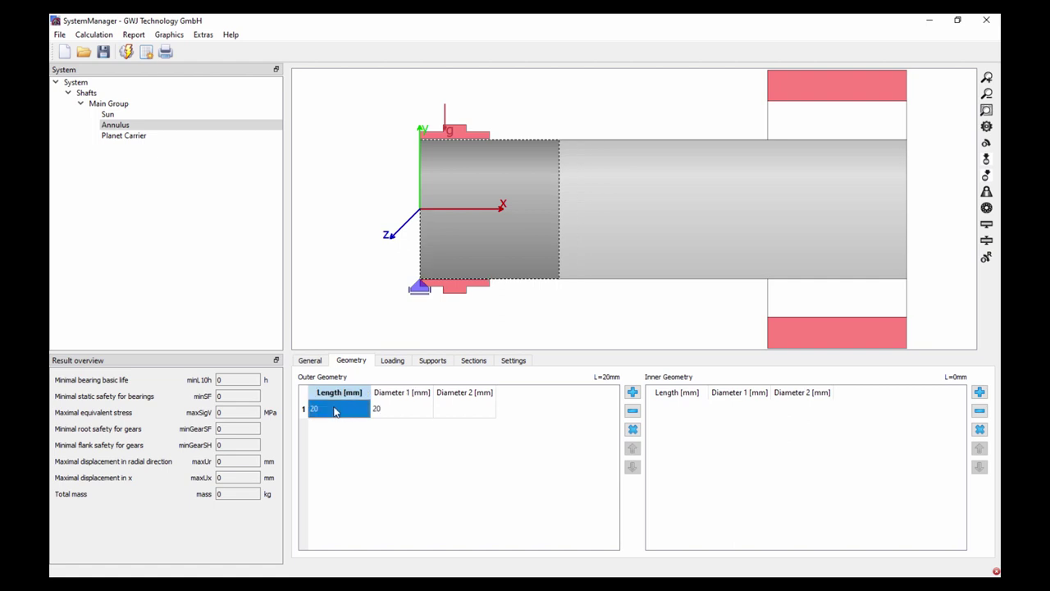
pyautogui.click(389, 411)
pyautogui.write('16')
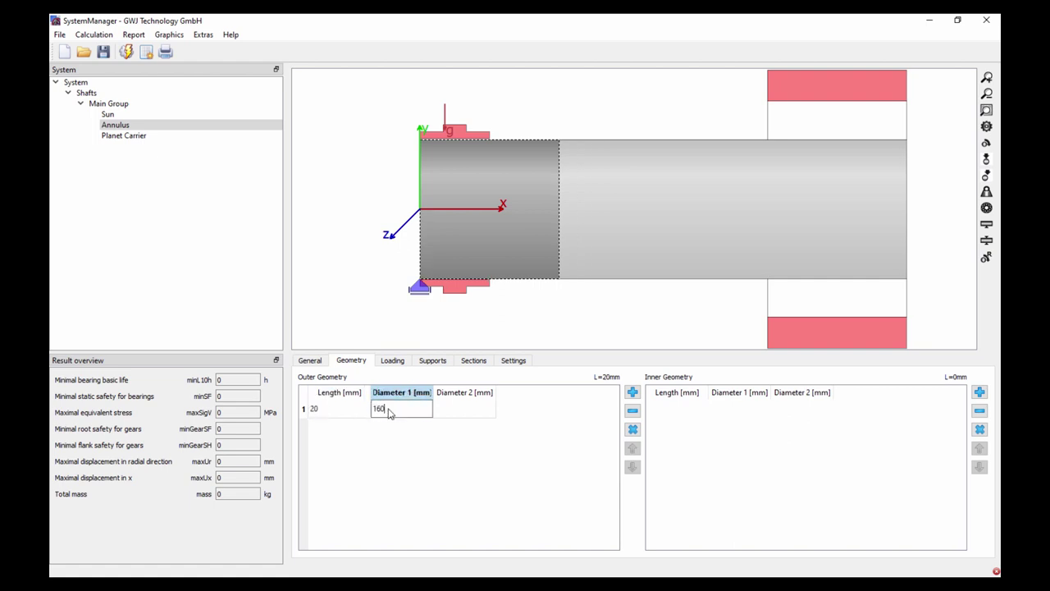
pyautogui.press('Return')
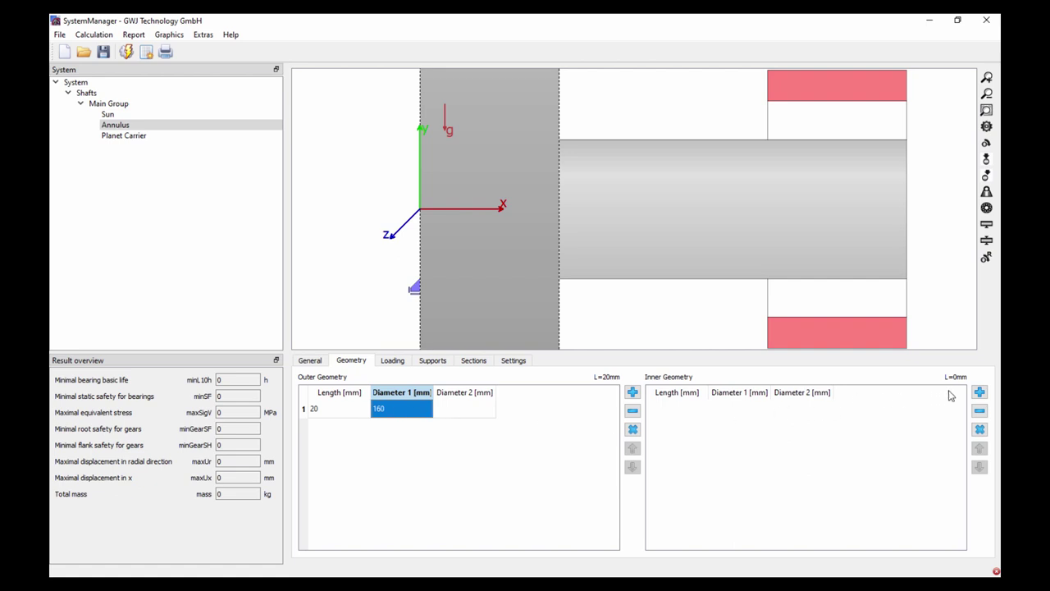
# - Add an inner geometry section to the Annulus shaft, 20 mm long and 155 mm in diameter
pyautogui.click(979, 392)
pyautogui.click(693, 416)
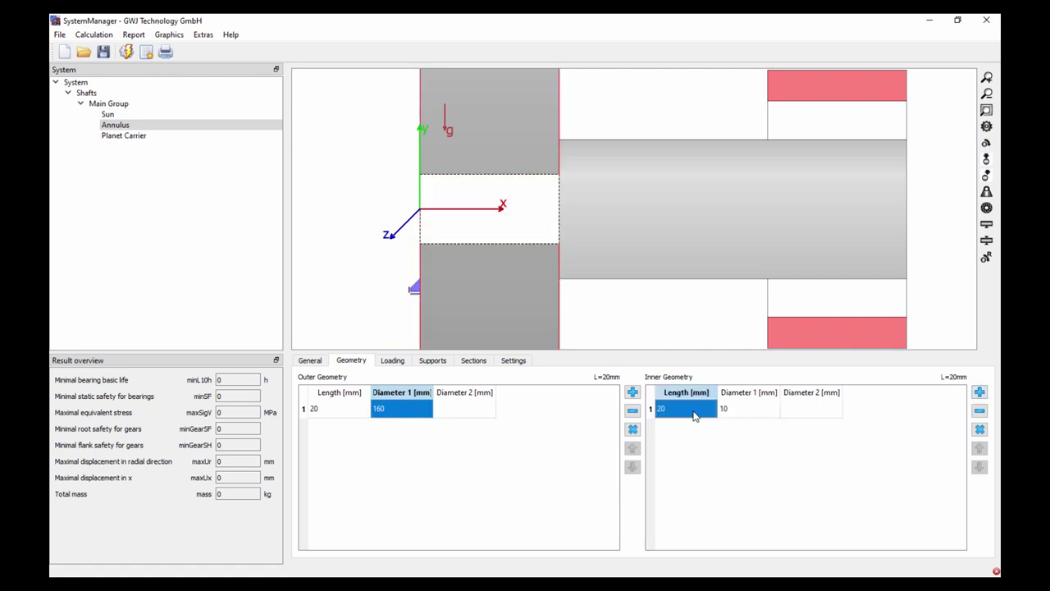
pyautogui.click(736, 410)
pyautogui.write('155')
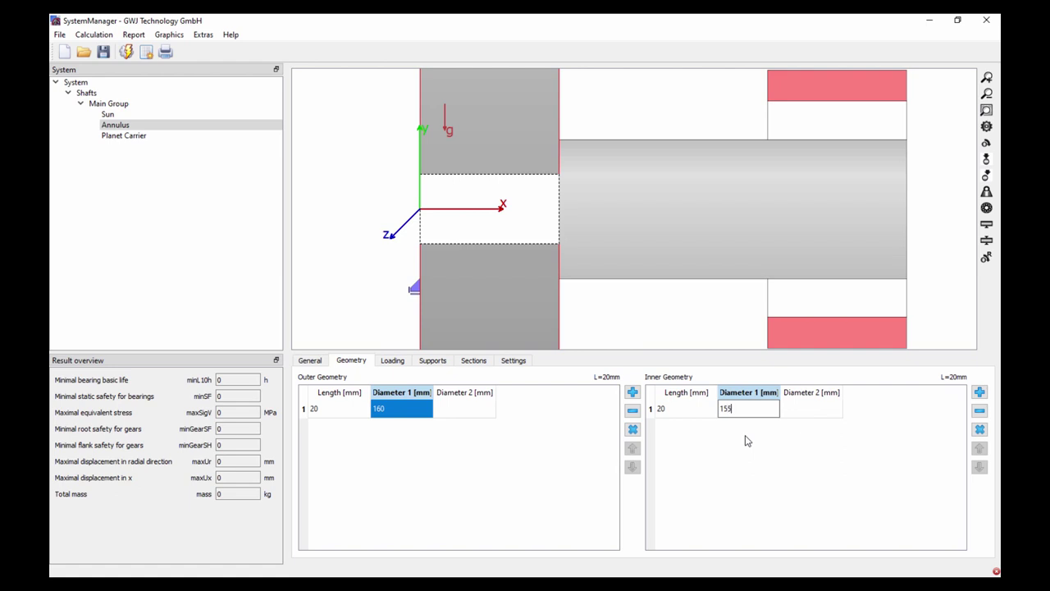
pyautogui.press('Return')
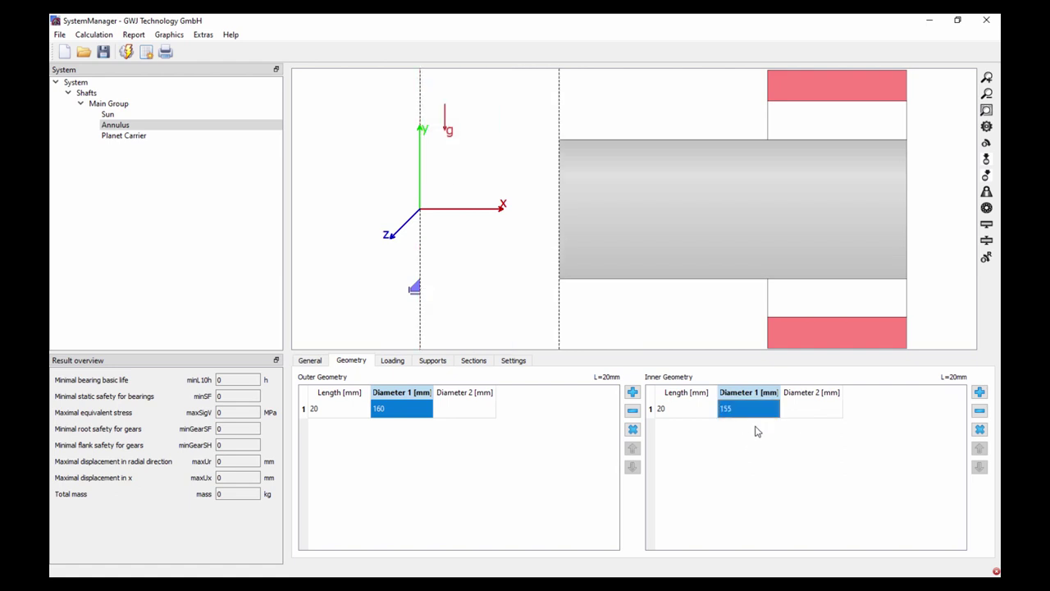
# - Set the Annulus shaft's axial position to 50 mm
pyautogui.click(986, 110)
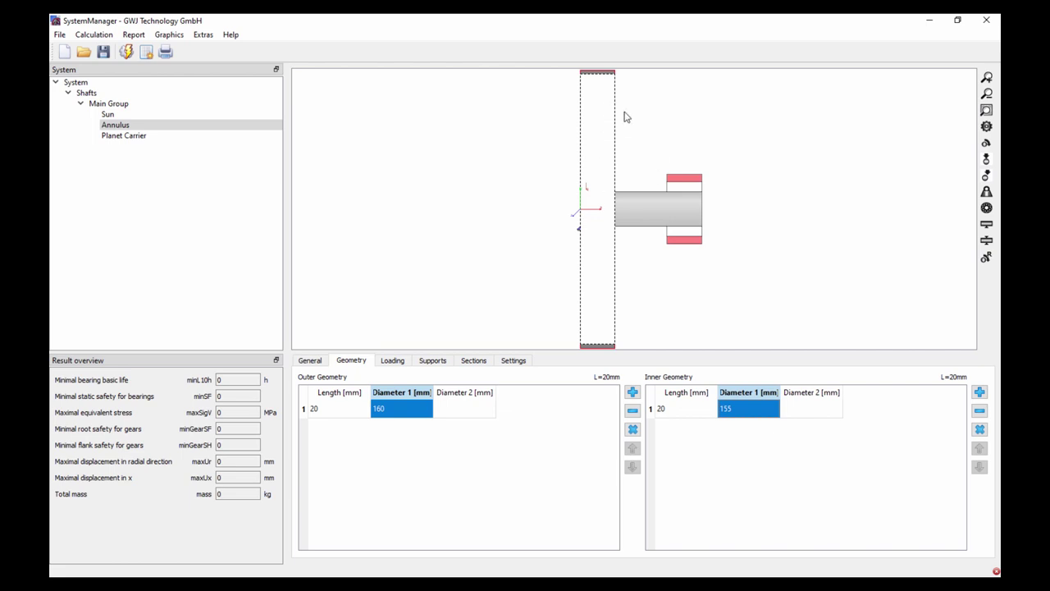
pyautogui.click(312, 362)
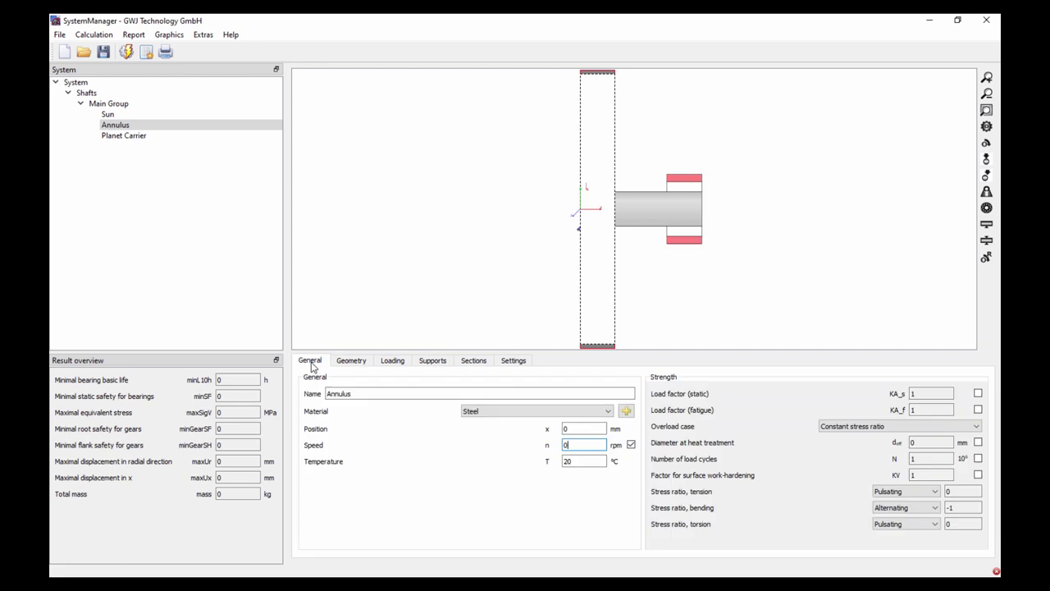
pyautogui.doubleClick(577, 429)
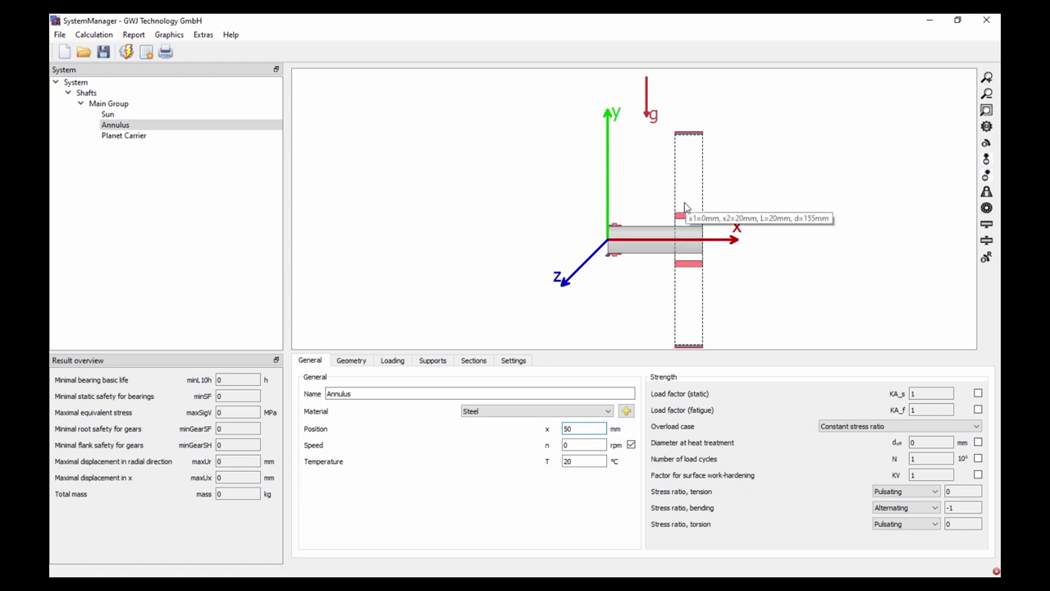
# - Add a load element of type Cylindrical gear to the Annulus shaft and name it Annulus
pyautogui.click(408, 362)
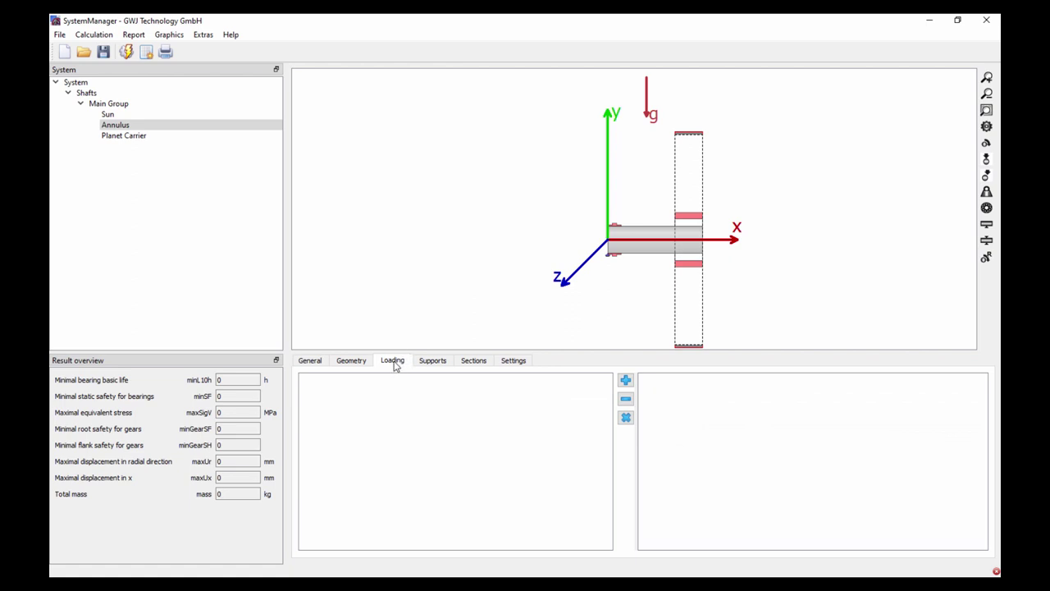
pyautogui.click(625, 381)
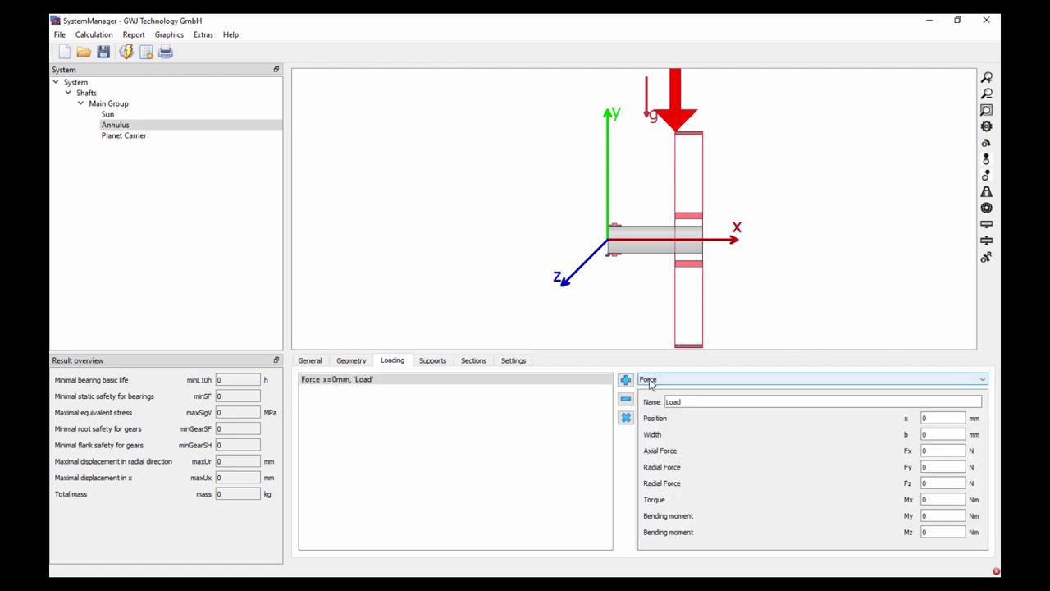
pyautogui.click(656, 381)
pyautogui.click(649, 405)
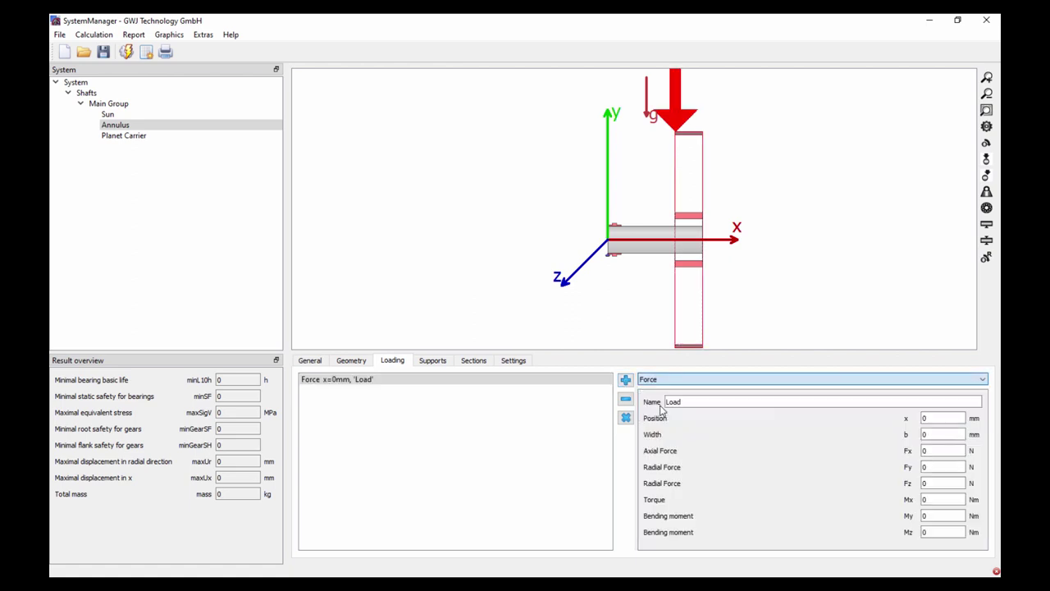
pyautogui.write('Annulus')
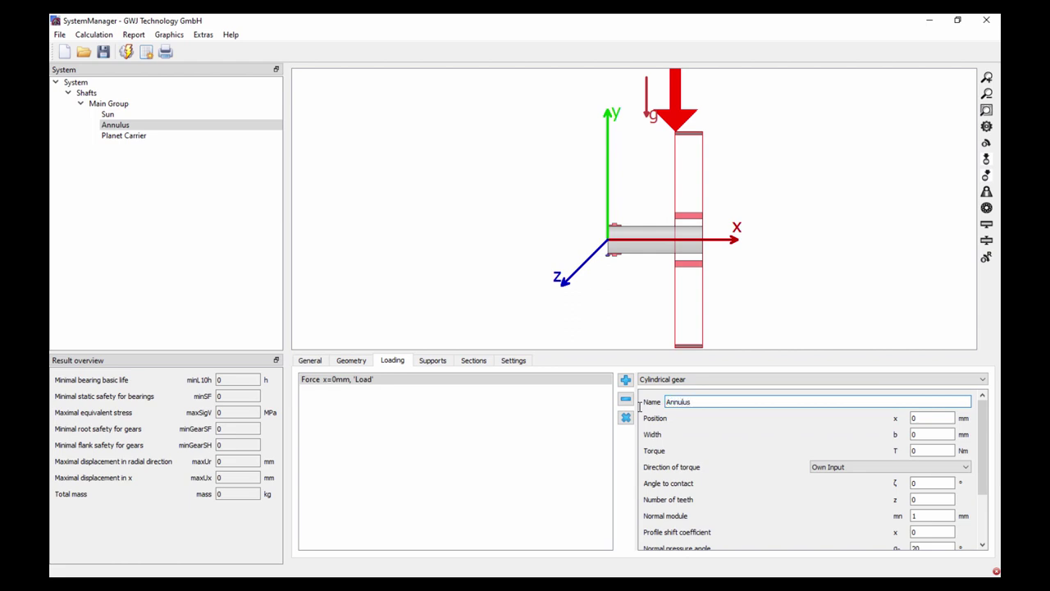
# - Set the Annulus gear's position to 10 mm, width to 20 mm, number of teeth to -70 and normal module to 2 mm
pyautogui.click(929, 419)
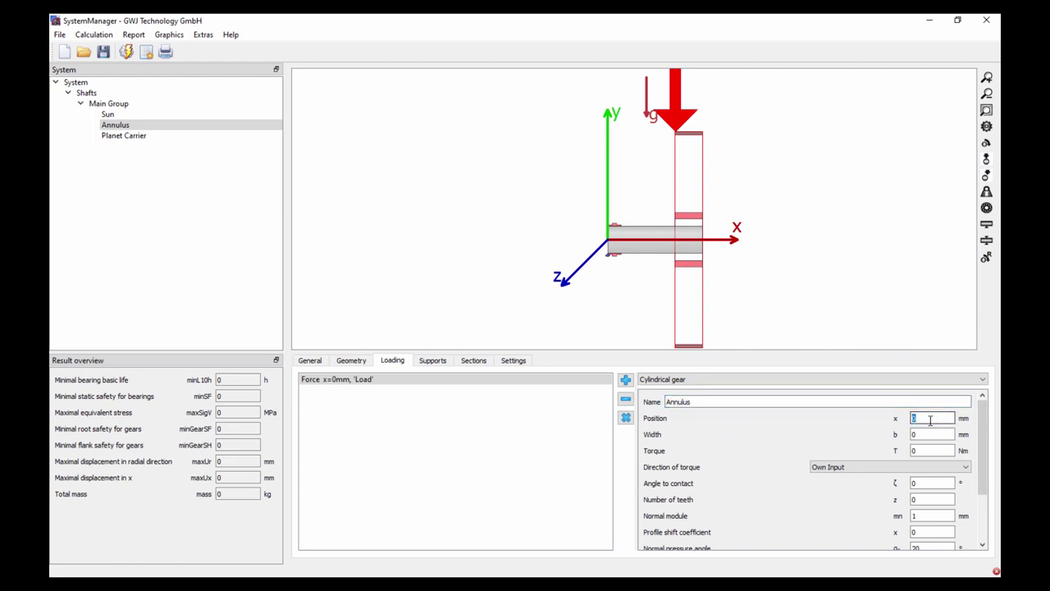
pyautogui.click(932, 432)
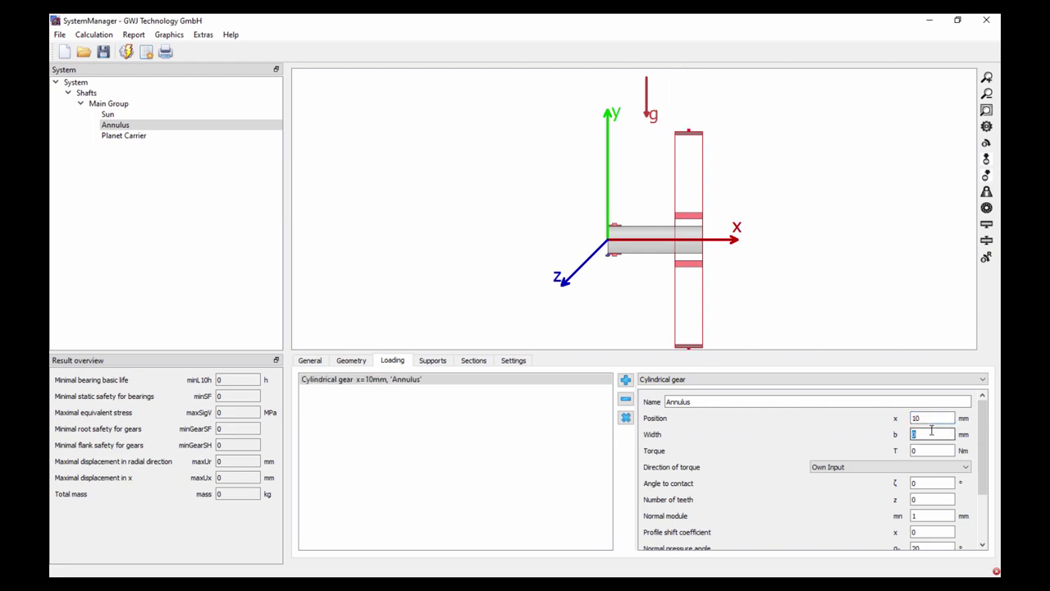
pyautogui.write('20')
pyautogui.click(930, 499)
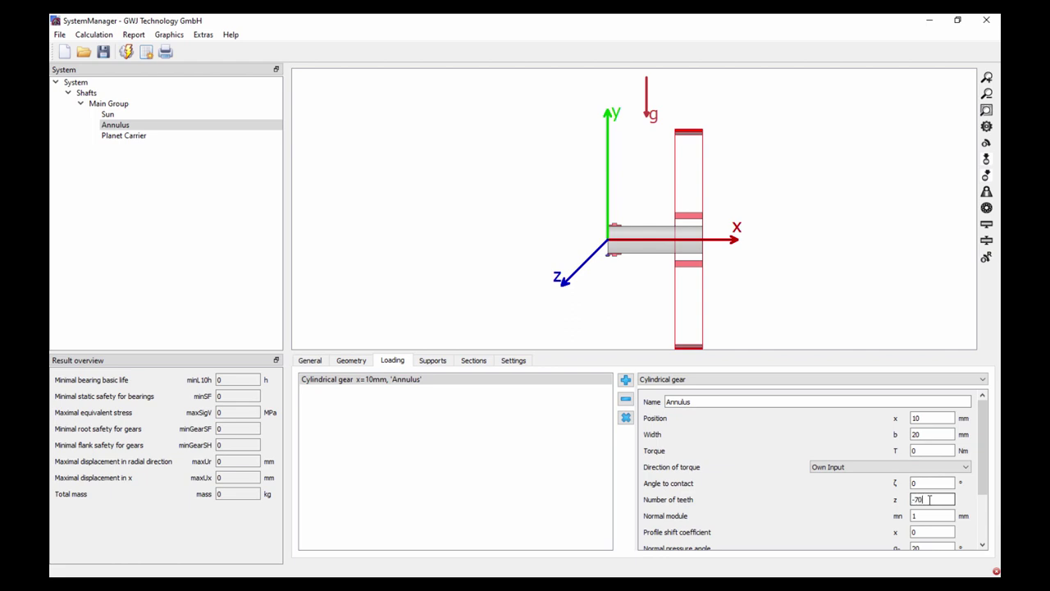
pyautogui.press('Return')
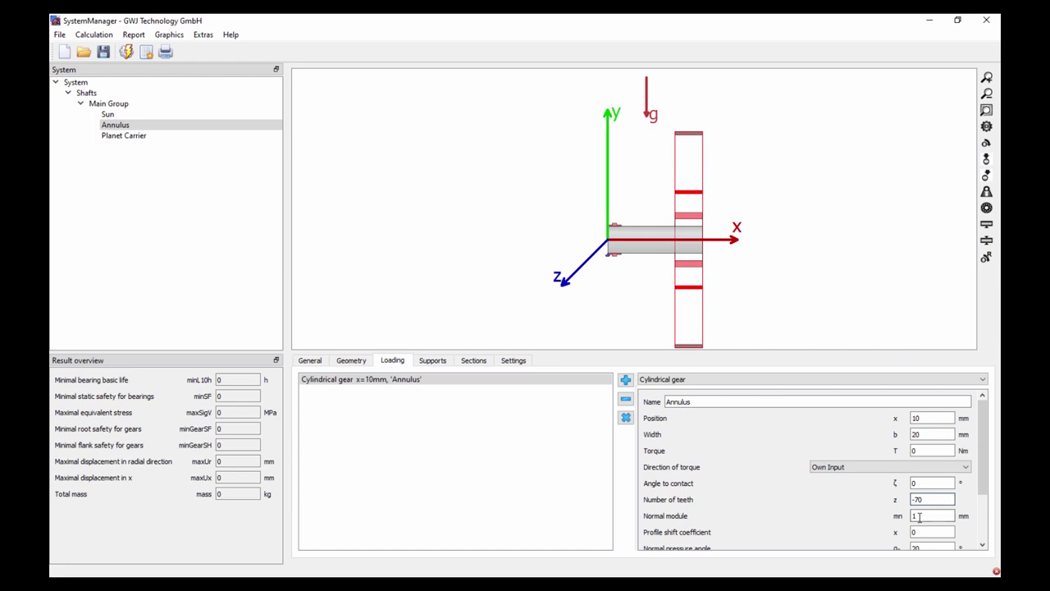
pyautogui.click(919, 516)
pyautogui.write('2')
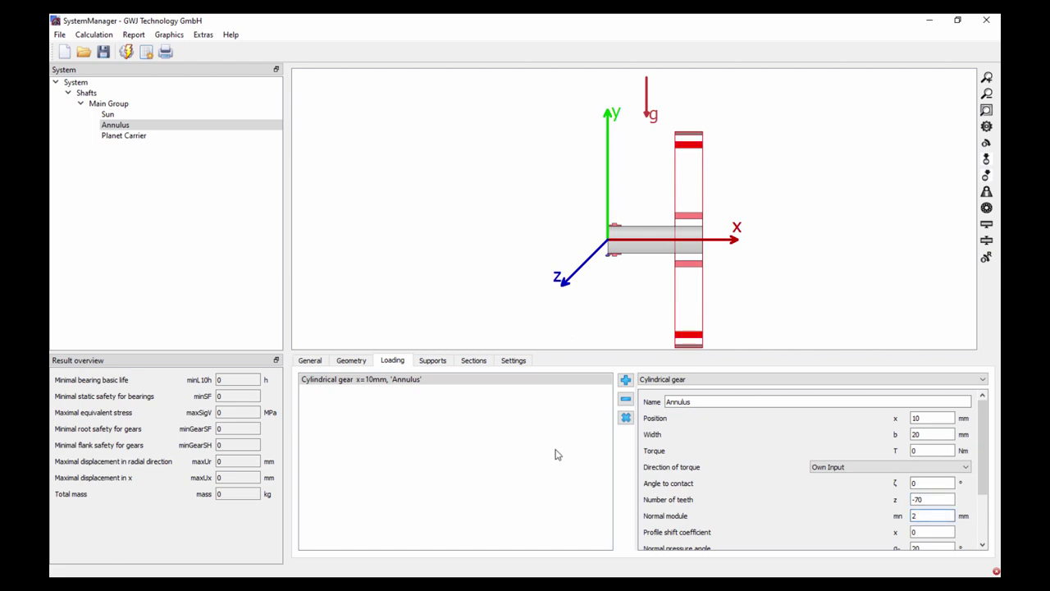
# - Add a support named Housing to the Annulus shaft at 10 mm, also supporting the shaft against tilting and torsion
pyautogui.click(435, 362)
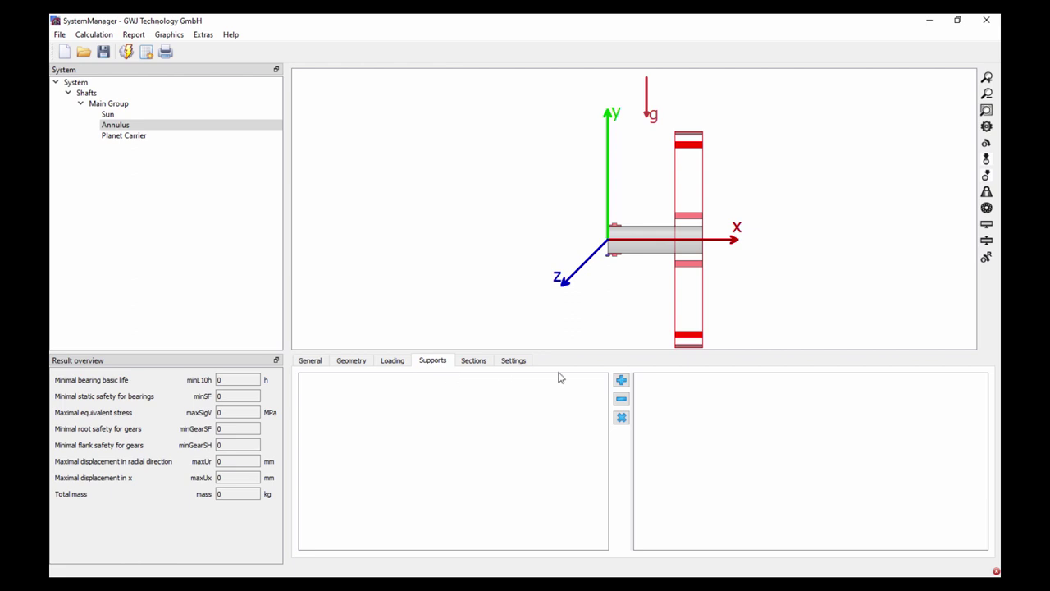
pyautogui.click(621, 381)
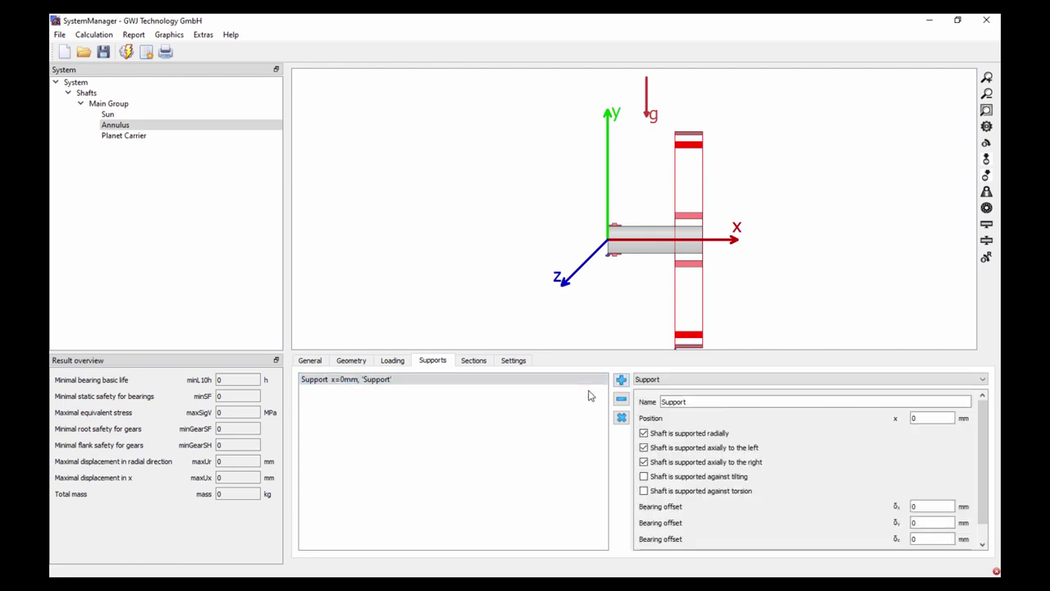
pyautogui.moveTo(687, 401); pyautogui.dragTo(644, 407)
pyautogui.write('Housing')
pyautogui.click(927, 417)
pyautogui.write('10')
pyautogui.press('Return')
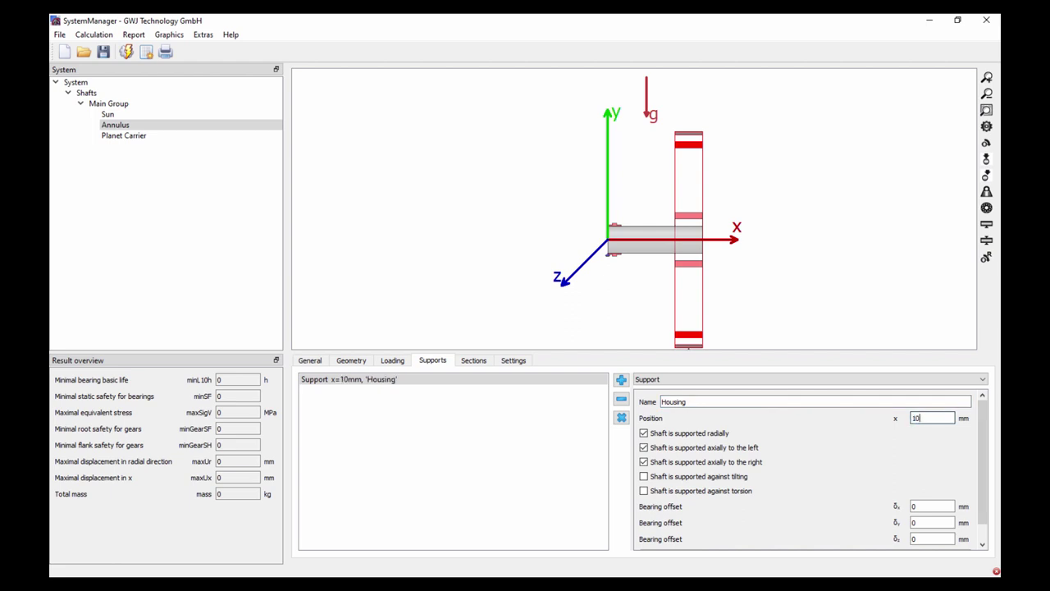
pyautogui.click(986, 110)
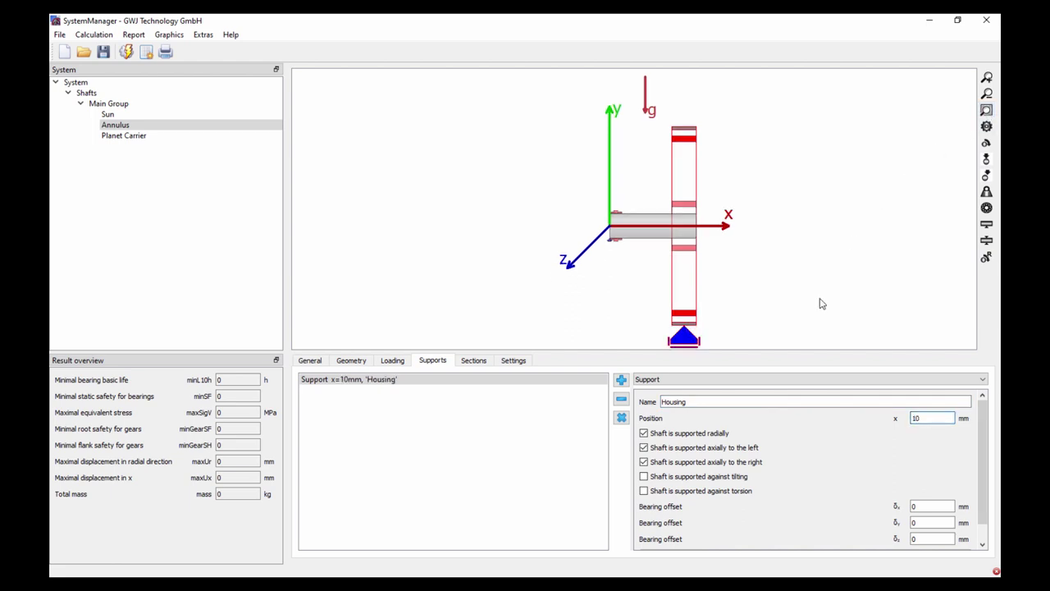
pyautogui.click(711, 477)
pyautogui.click(675, 490)
# - Add a first outer geometry section to the Planet Carrier shaft, 25 mm long and 60 mm in diameter
pyautogui.click(148, 139)
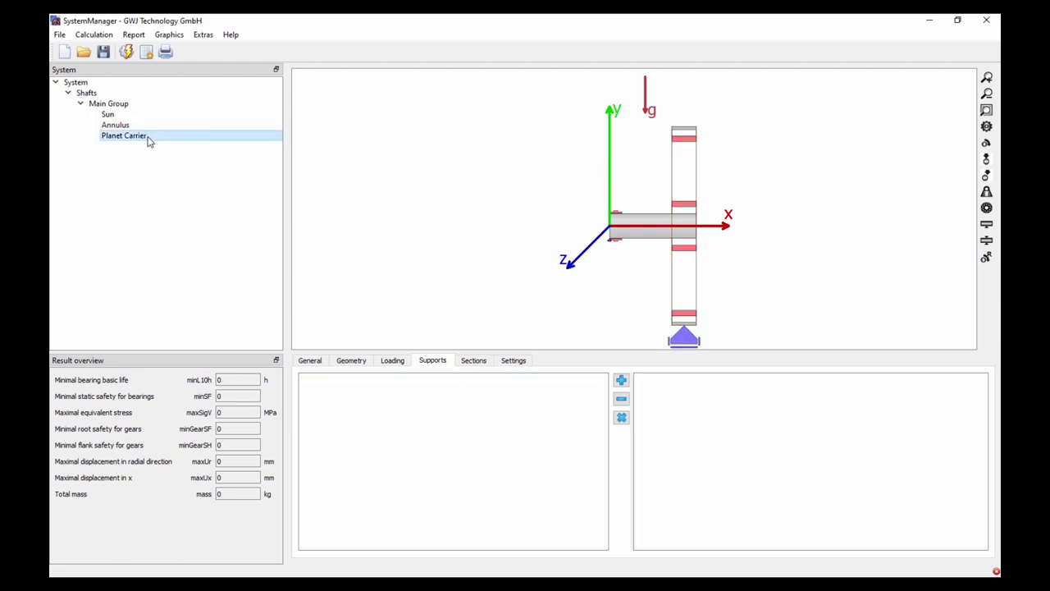
pyautogui.click(305, 361)
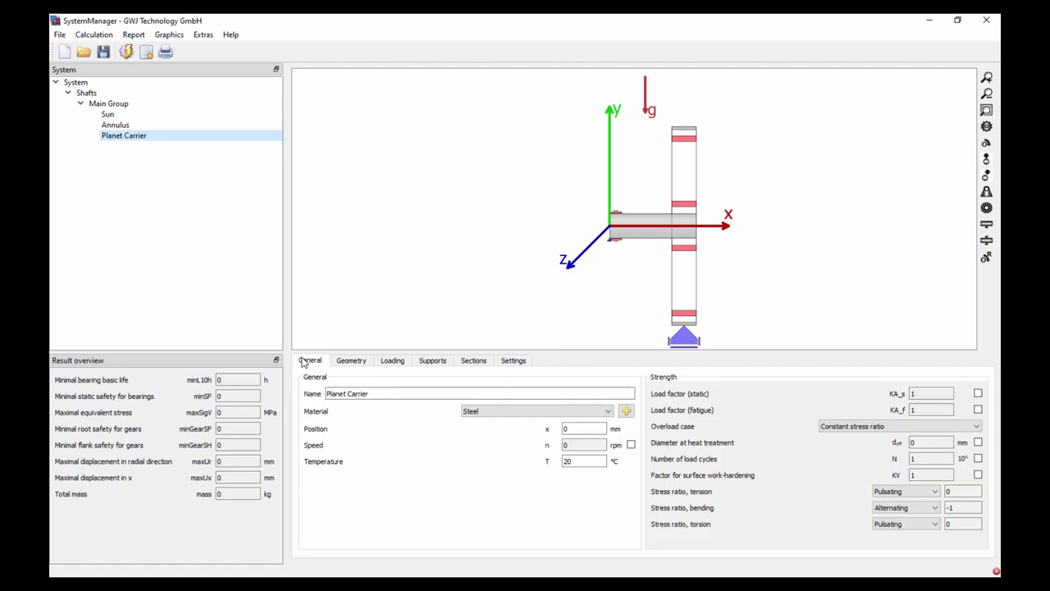
pyautogui.click(350, 365)
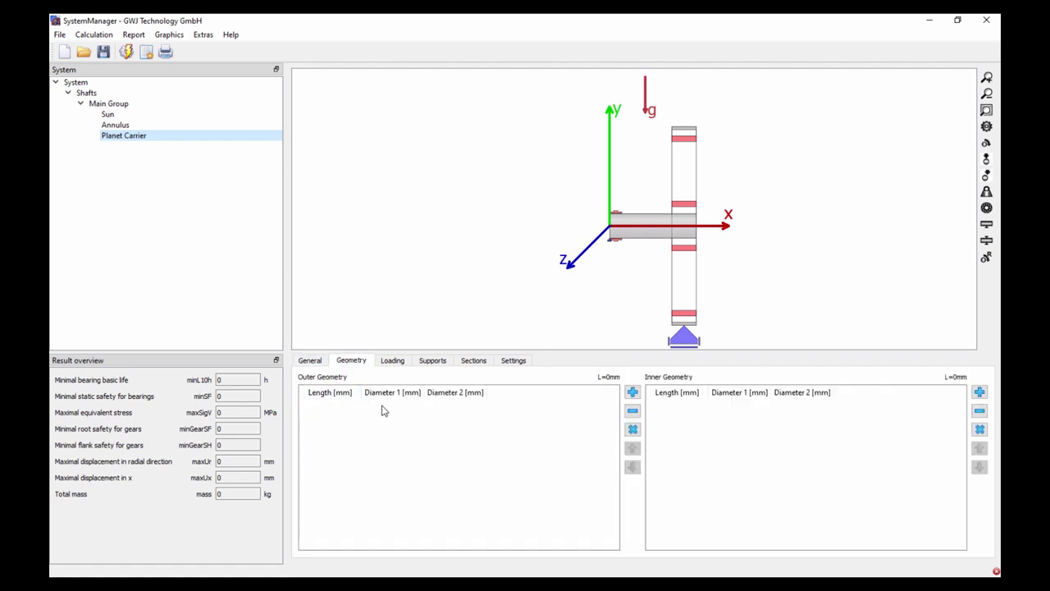
pyautogui.click(632, 392)
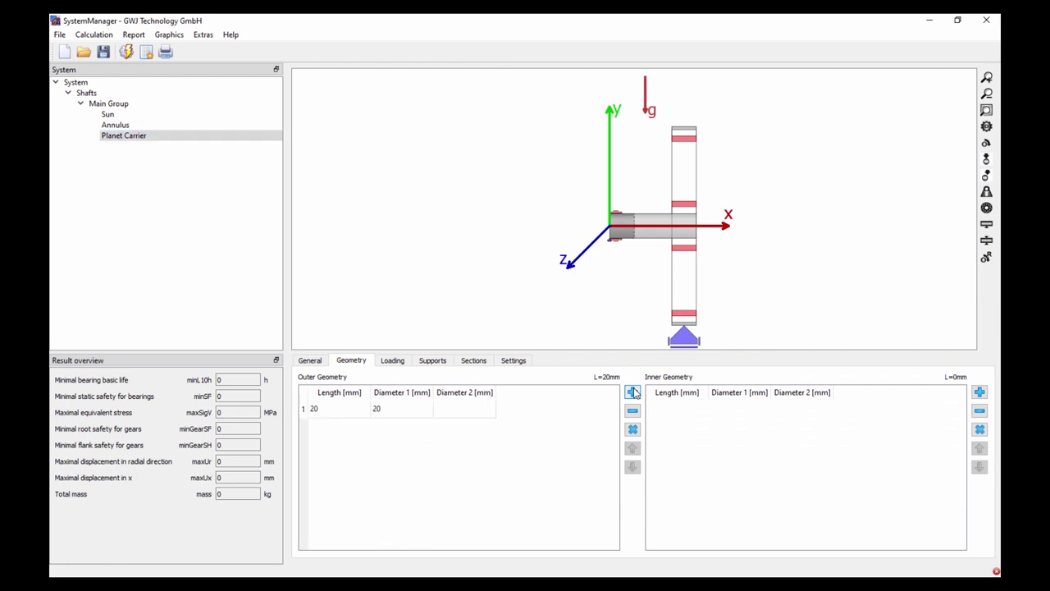
pyautogui.click(340, 411)
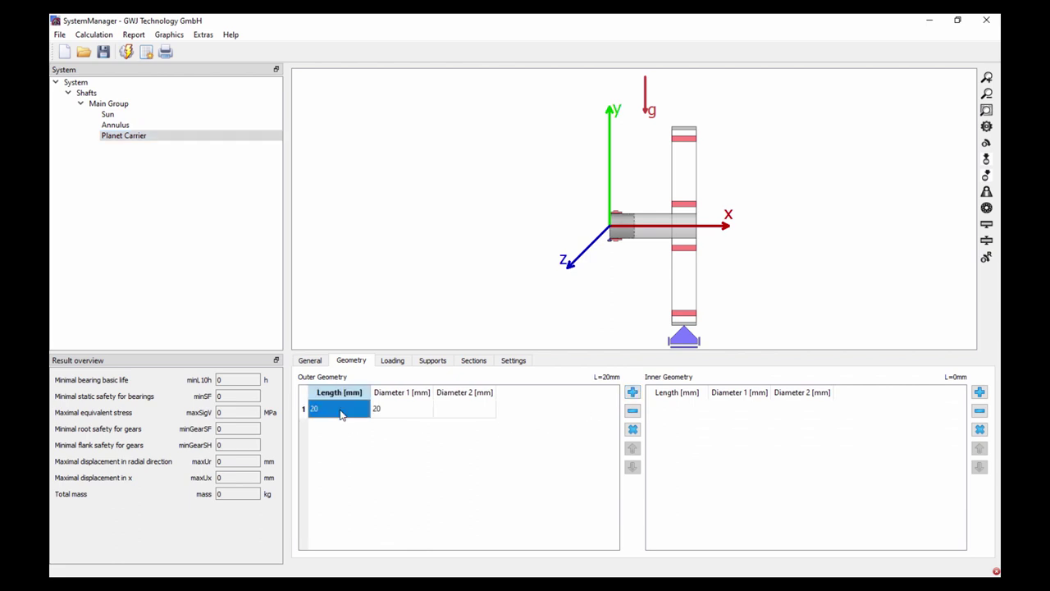
pyautogui.write('25')
pyautogui.press('Return')
pyautogui.click(387, 408)
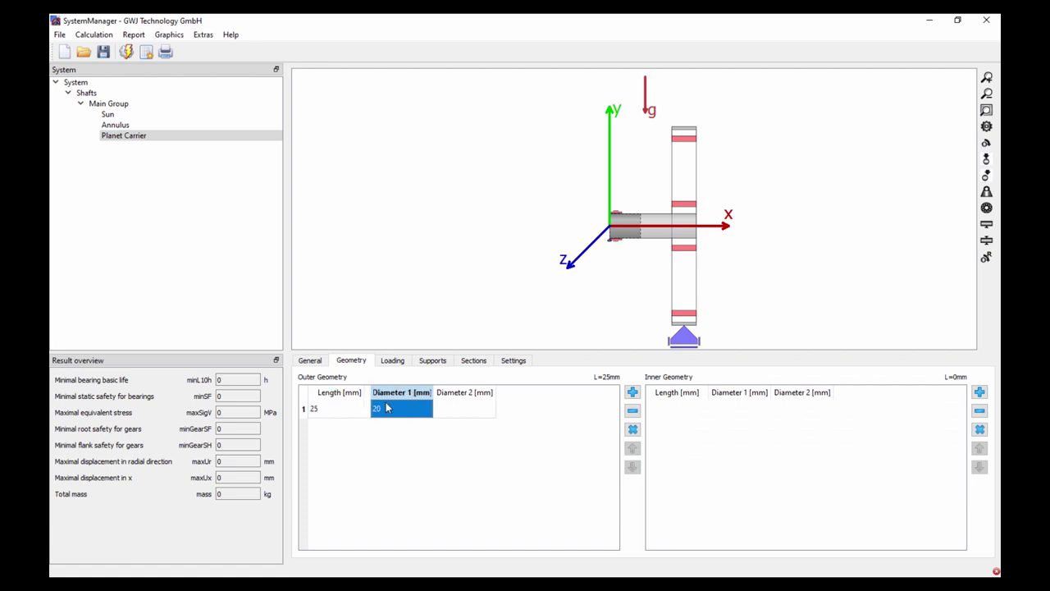
pyautogui.write('60')
pyautogui.press('Return')
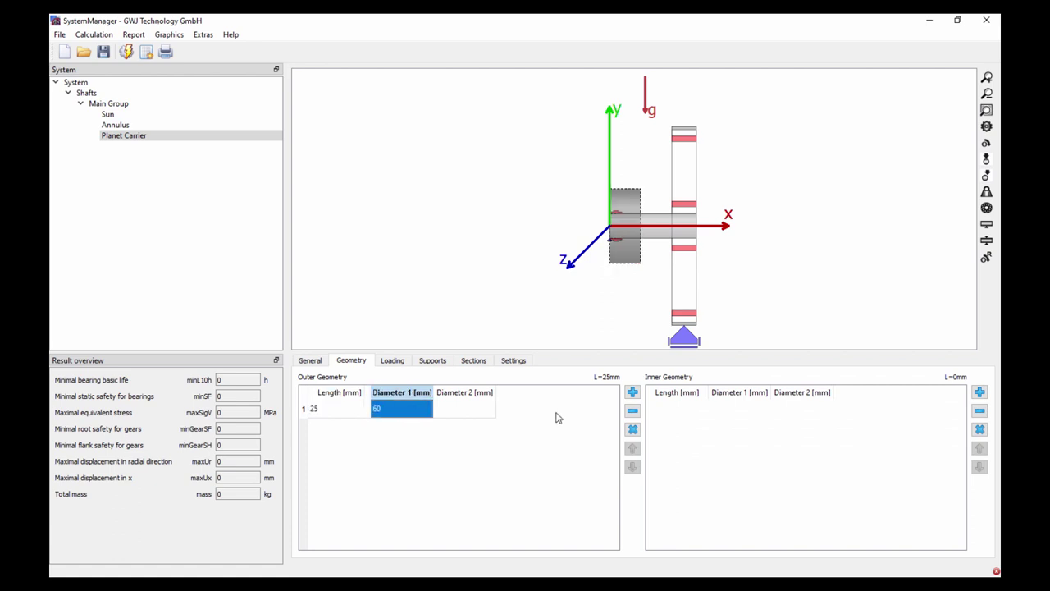
# - Add a second outer geometry section to the Planet Carrier, 60 mm long and 100 mm in diameter
pyautogui.click(632, 393)
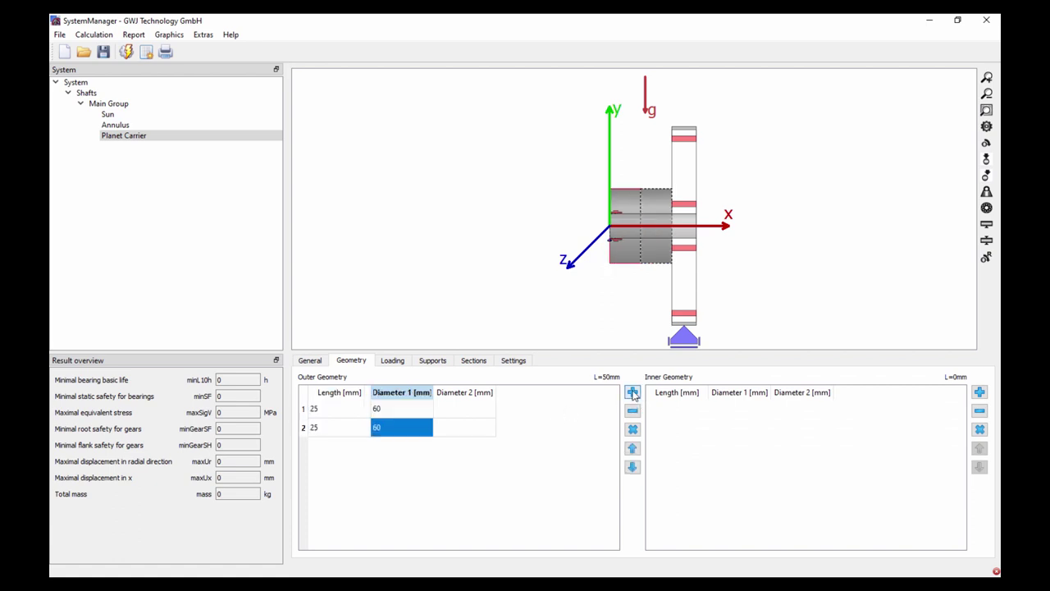
pyautogui.click(327, 430)
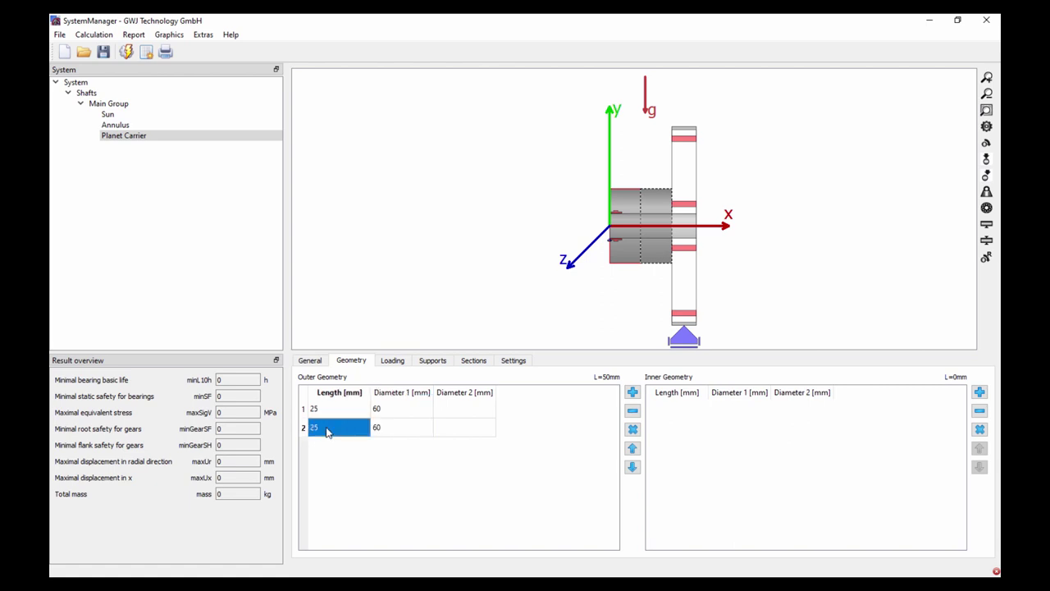
pyautogui.write('60')
pyautogui.press('Return')
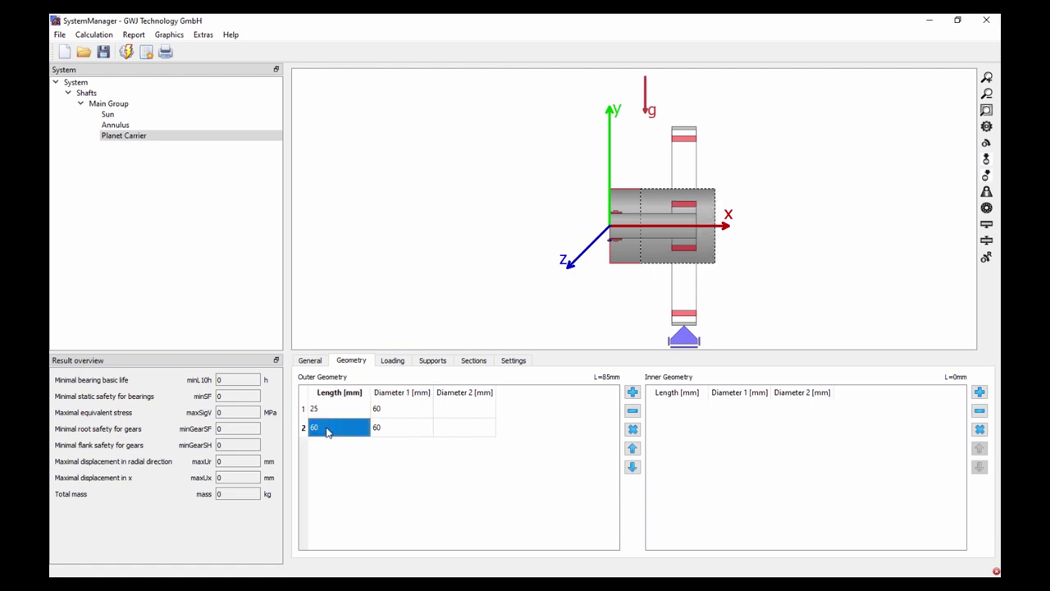
pyautogui.click(383, 428)
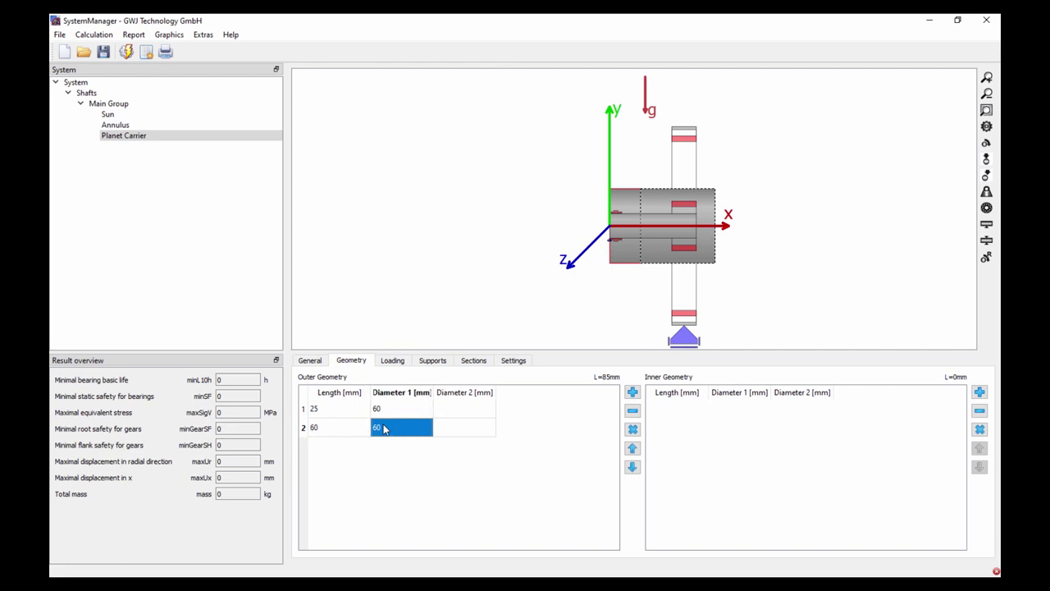
pyautogui.write('100')
pyautogui.press('Return')
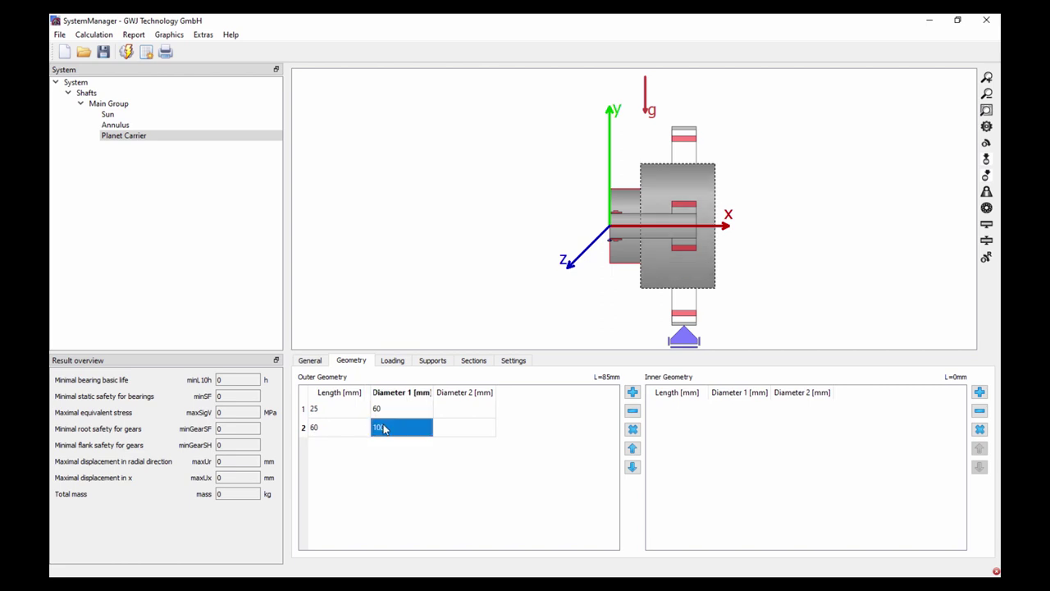
# - Add a third outer geometry section to the Planet Carrier, 35 mm long and 60 mm in diameter
pyautogui.click(632, 393)
pyautogui.click(328, 450)
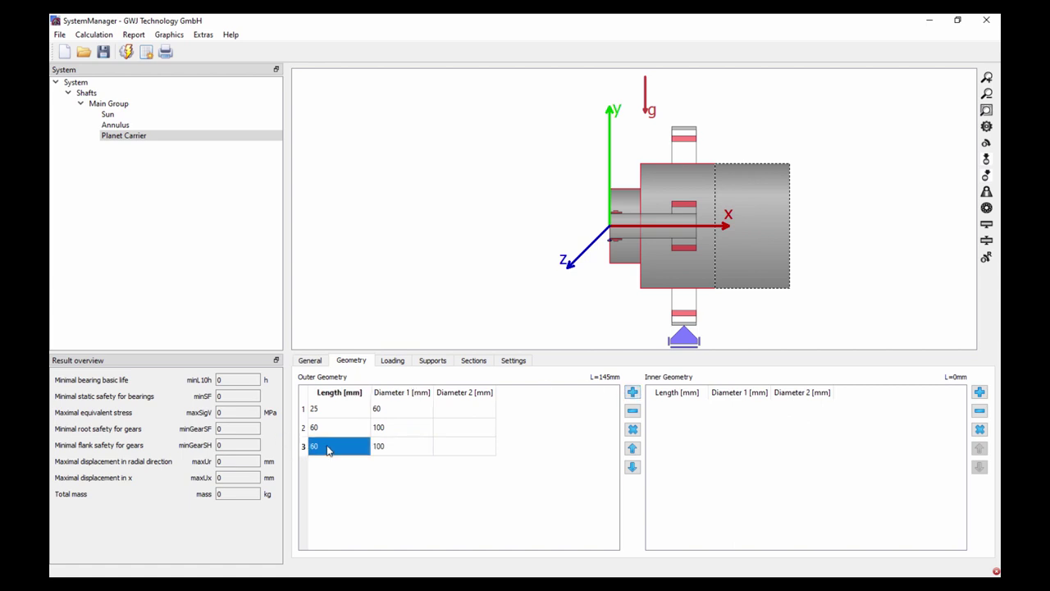
pyautogui.write('35')
pyautogui.press('Return')
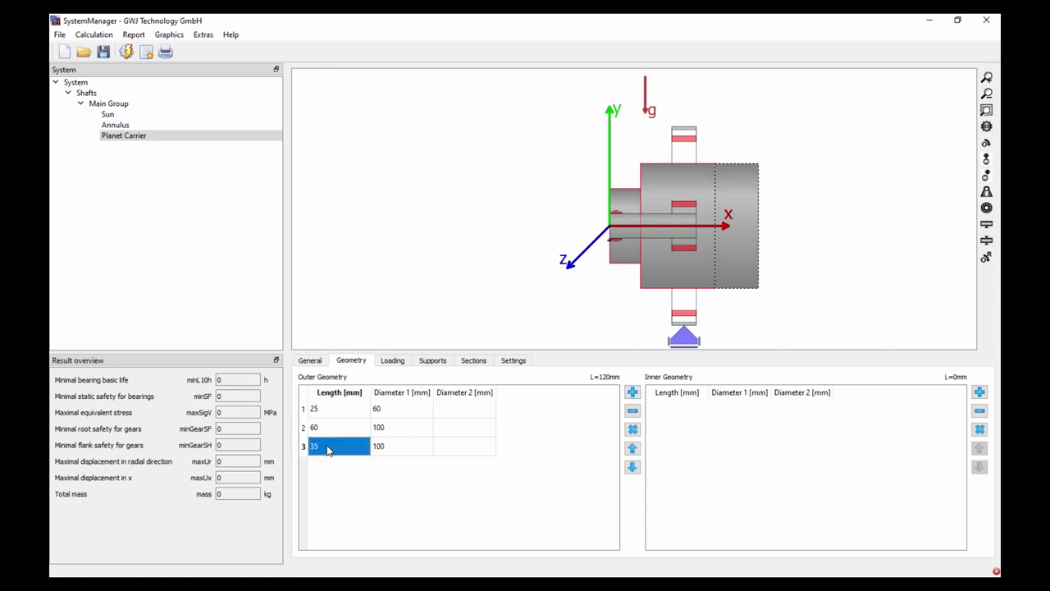
pyautogui.click(398, 450)
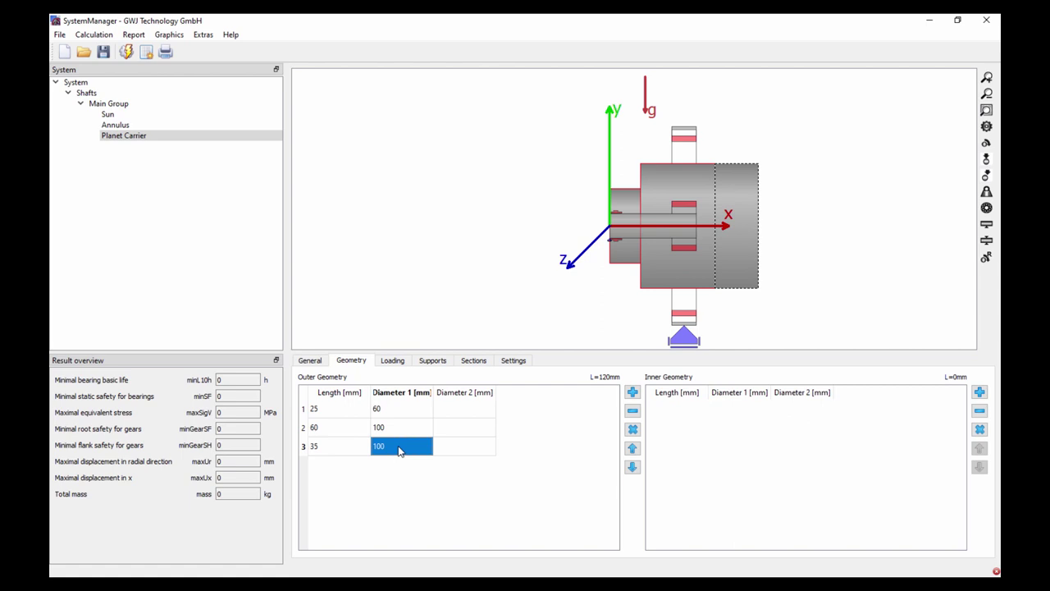
pyautogui.write('60')
pyautogui.press('Return')
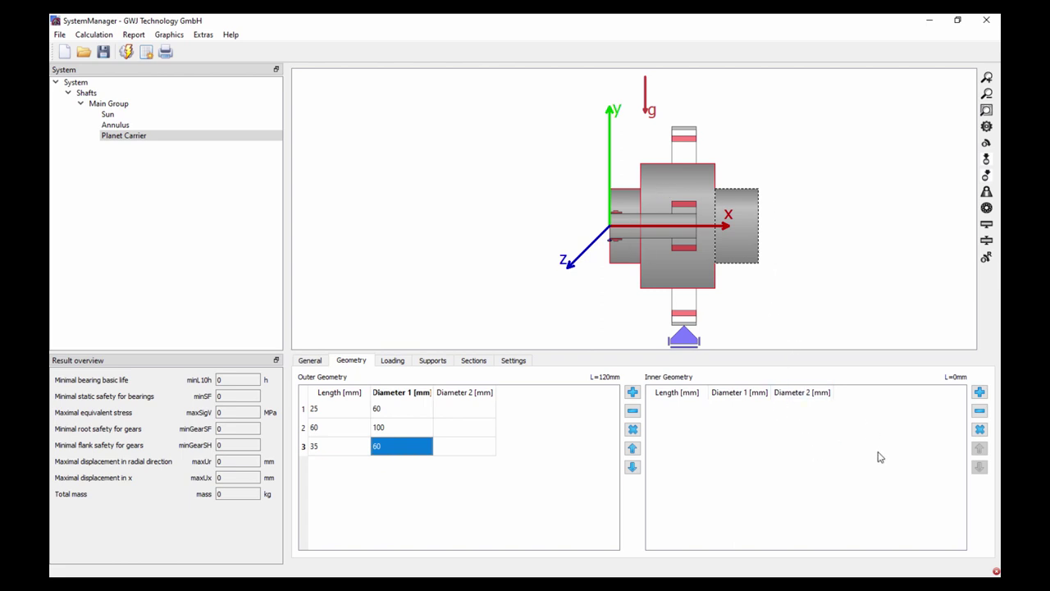
# - Add a first inner geometry section to the Planet Carrier, 35 mm long and 50 mm in diameter
pyautogui.click(980, 392)
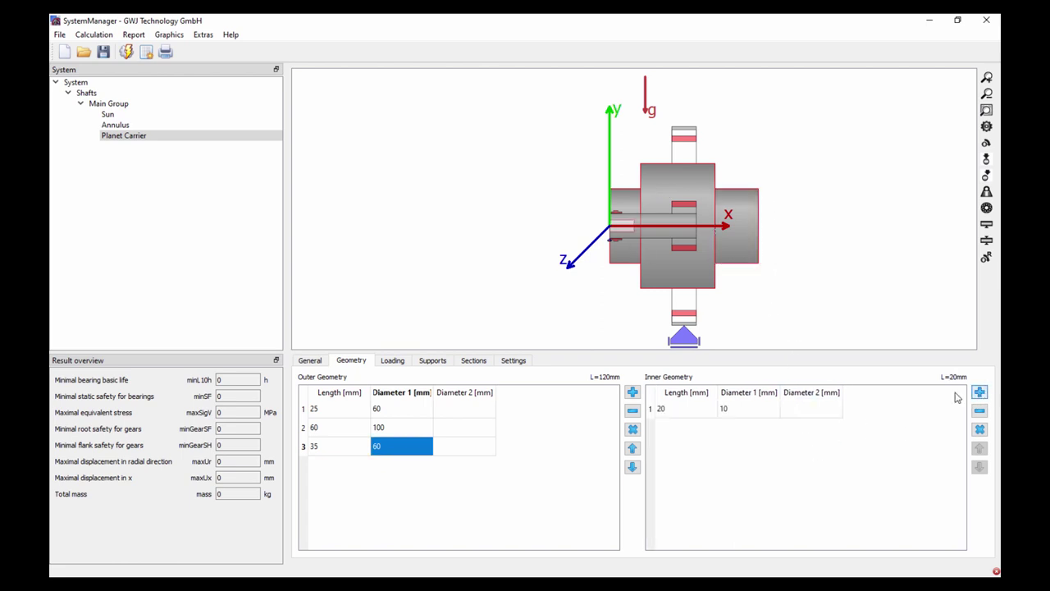
pyautogui.click(685, 412)
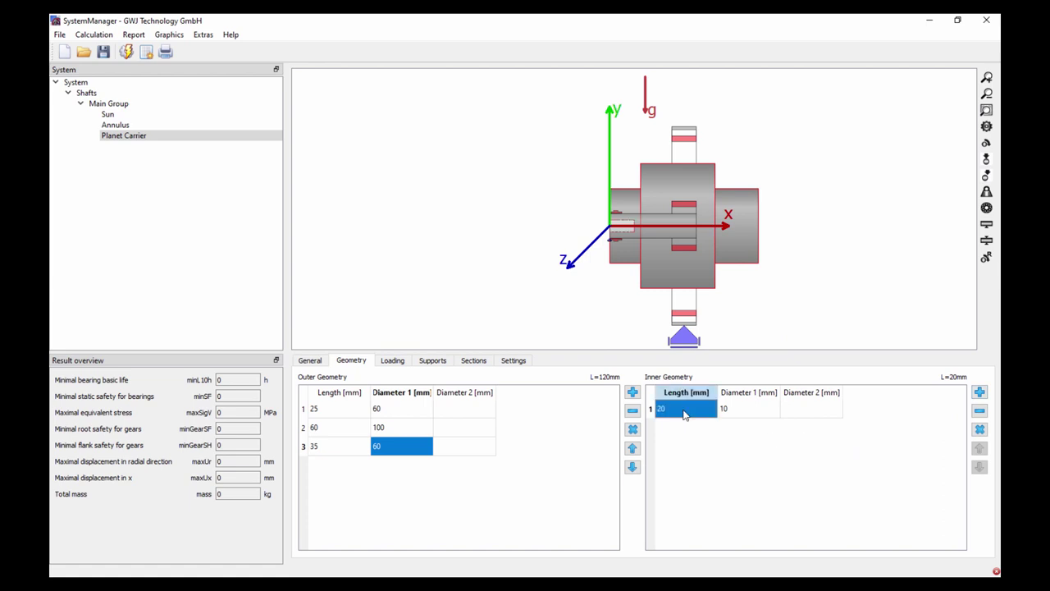
pyautogui.write('3')
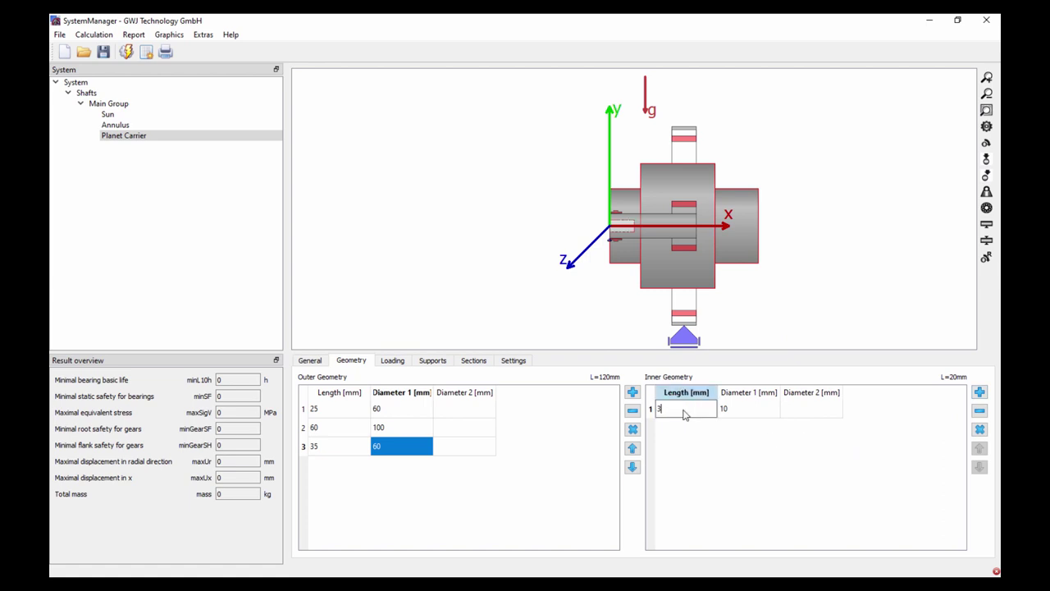
pyautogui.write('5')
pyautogui.click(747, 417)
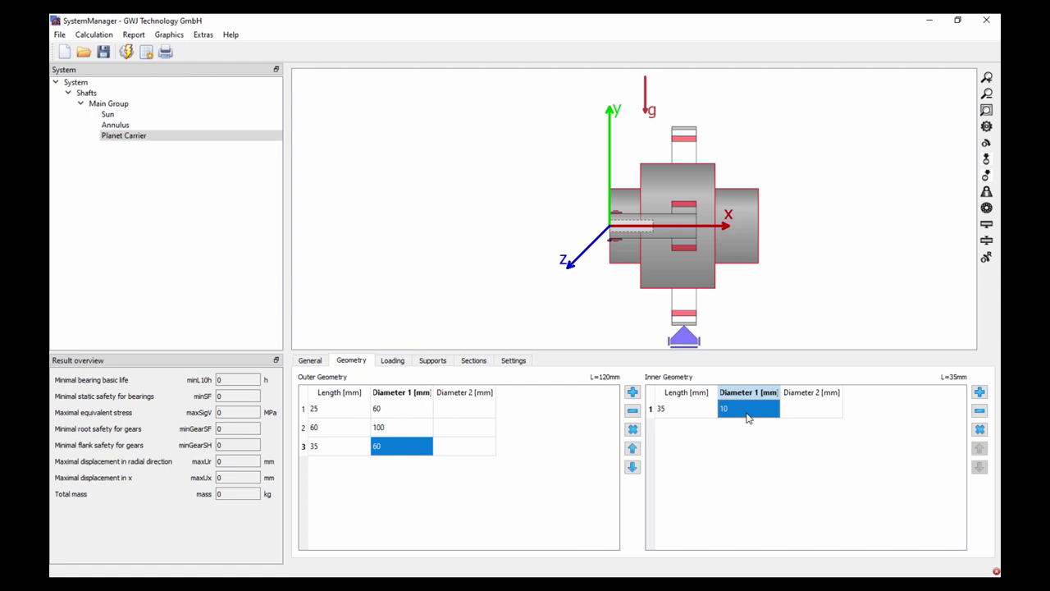
pyautogui.write('50')
pyautogui.press('Return')
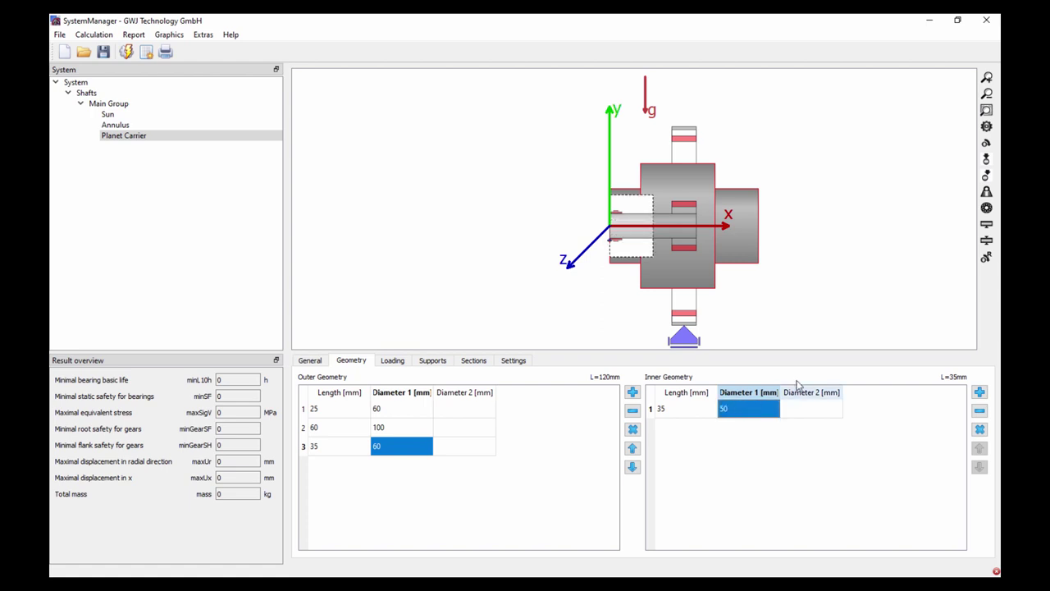
# - Add a second inner geometry section to the Planet Carrier, 40 mm long and 85 mm in diameter
pyautogui.click(980, 393)
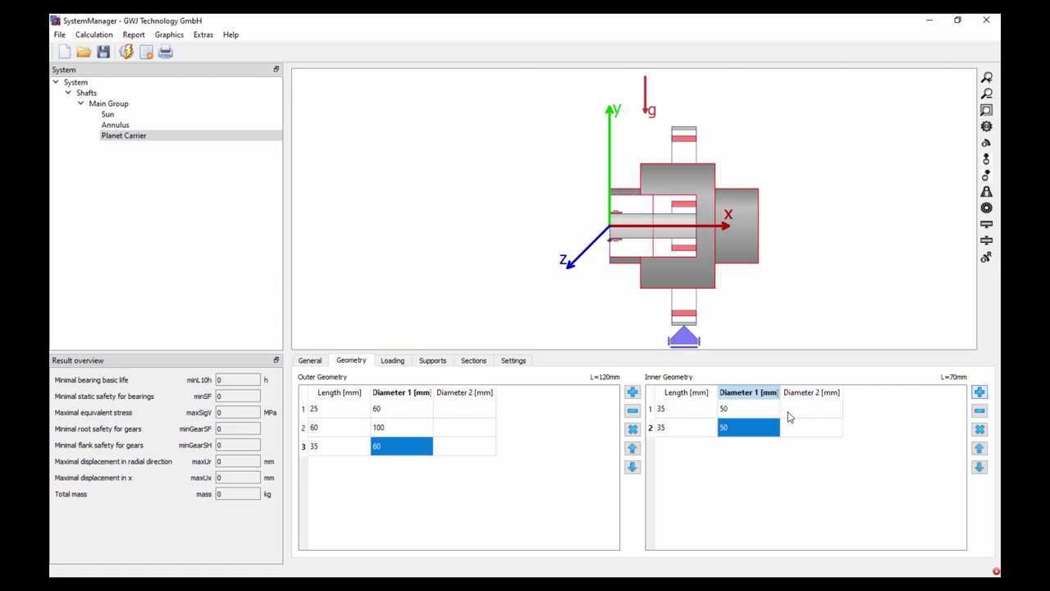
pyautogui.click(683, 433)
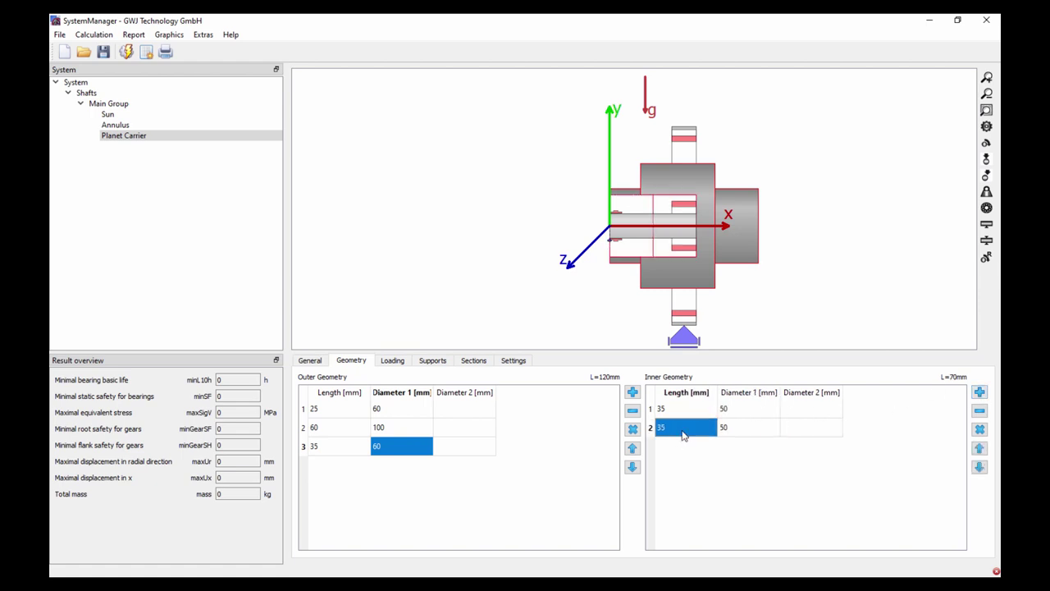
pyautogui.write('40')
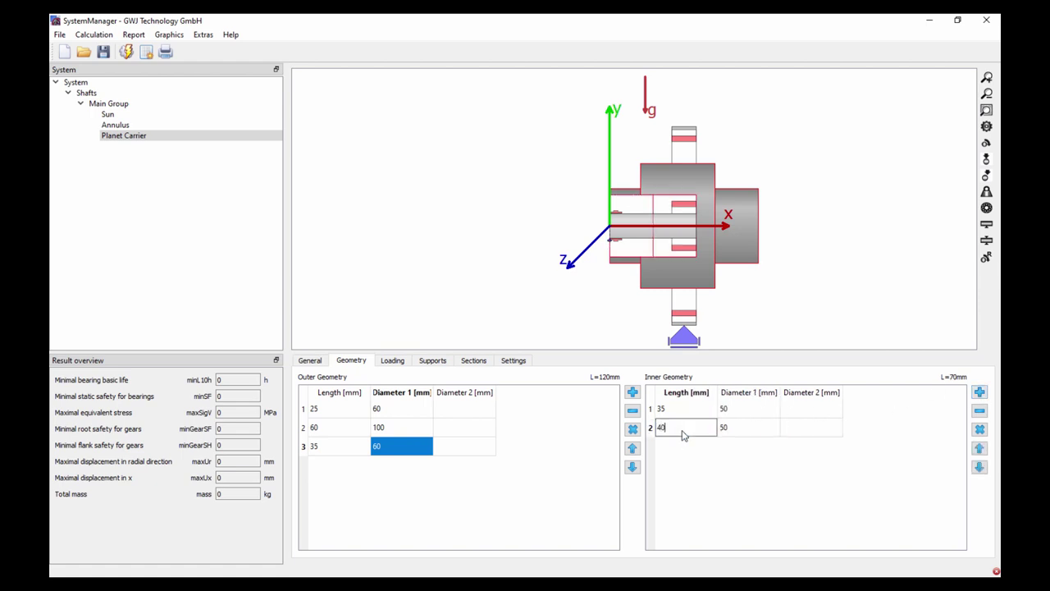
pyautogui.click(754, 428)
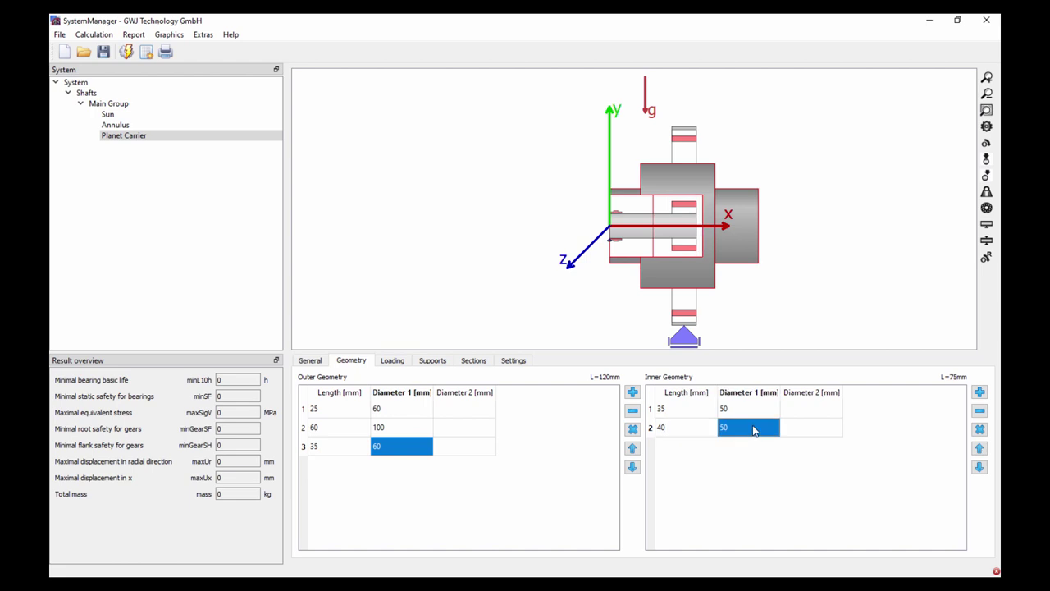
pyautogui.write('85')
pyautogui.press('Return')
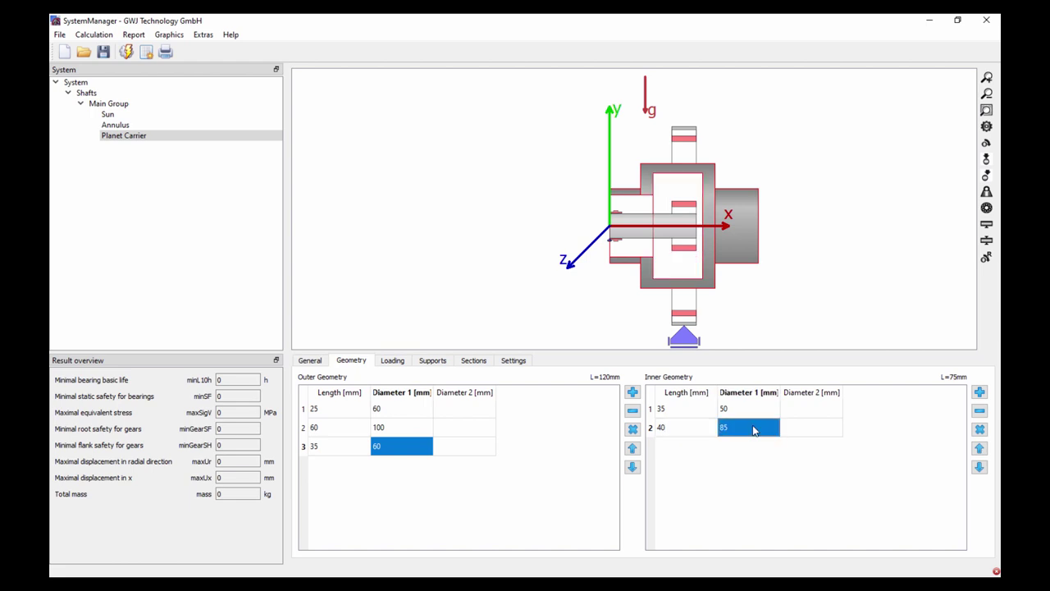
# - Add a third inner geometry section to the Planet Carrier, 45 mm long and 50 mm in diameter
pyautogui.click(980, 392)
pyautogui.click(679, 447)
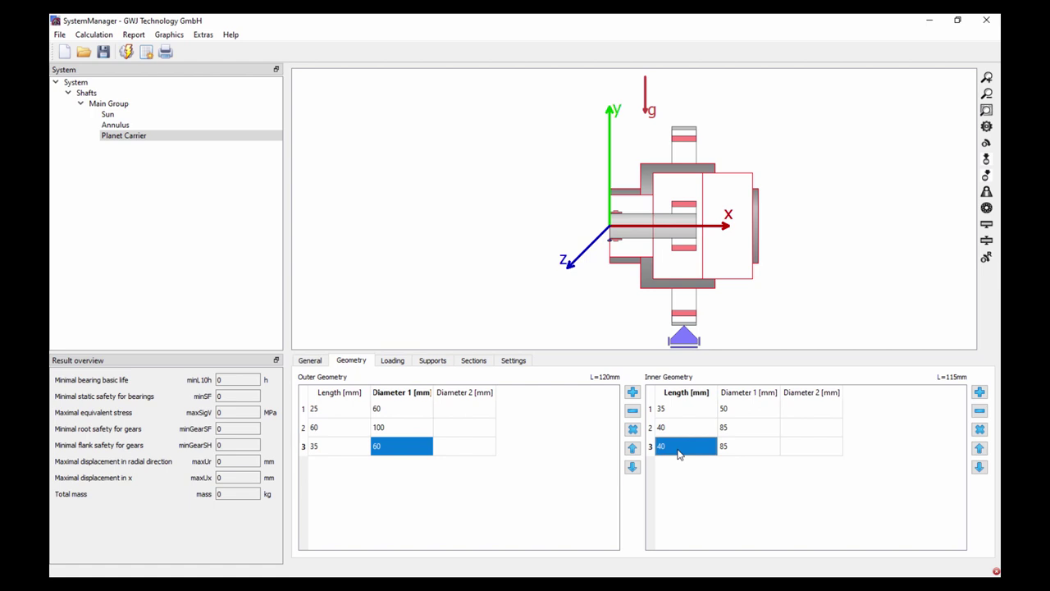
pyautogui.write('45')
pyautogui.press('Return')
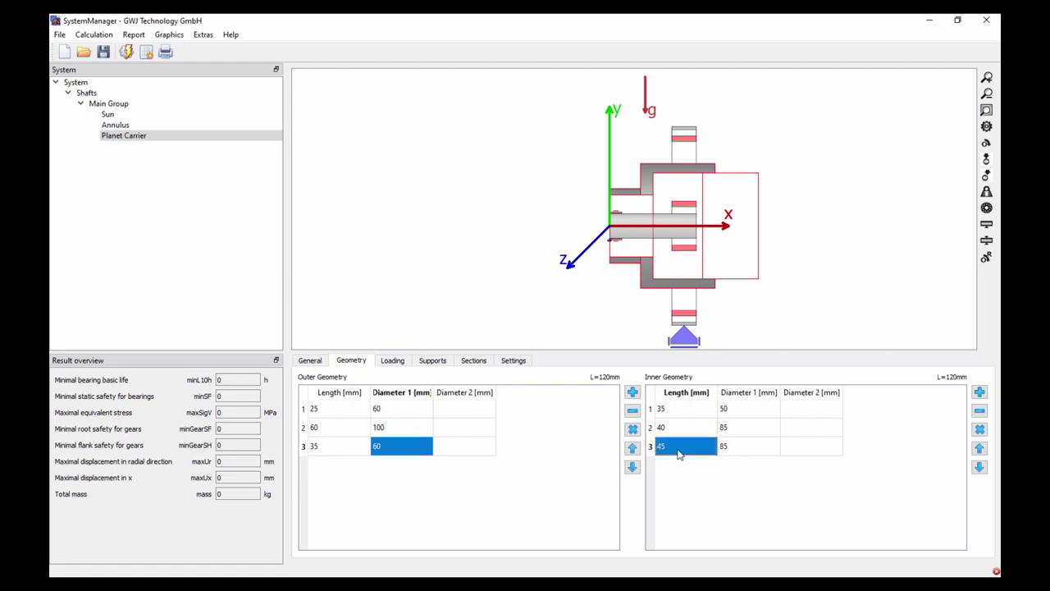
pyautogui.click(737, 449)
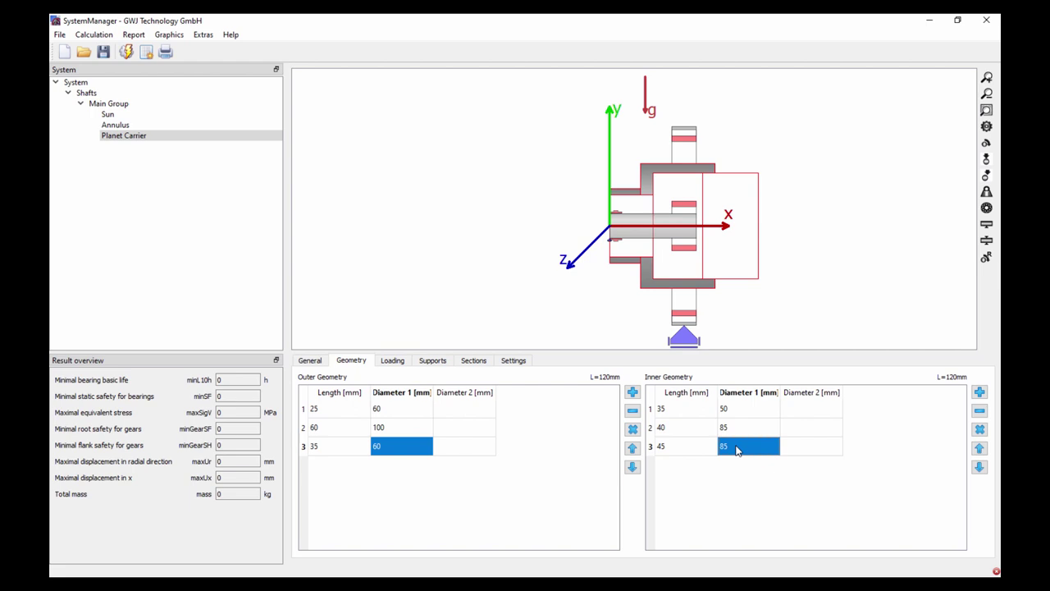
pyautogui.write('50')
pyautogui.press('Return')
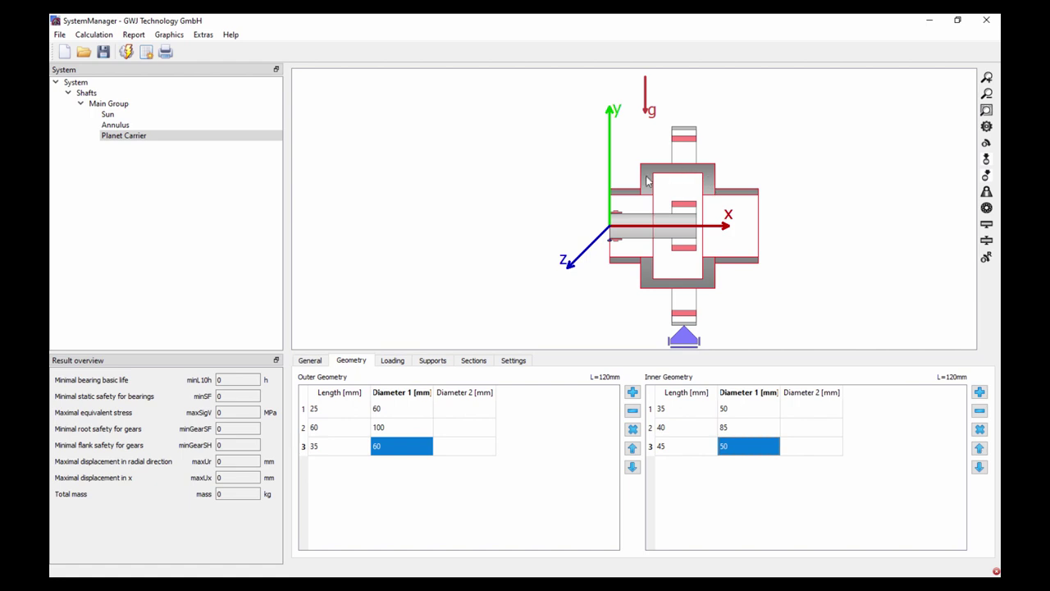
# - Set the Planet Carrier's x position to 5 mm
pyautogui.click(317, 362)
pyautogui.click(570, 428)
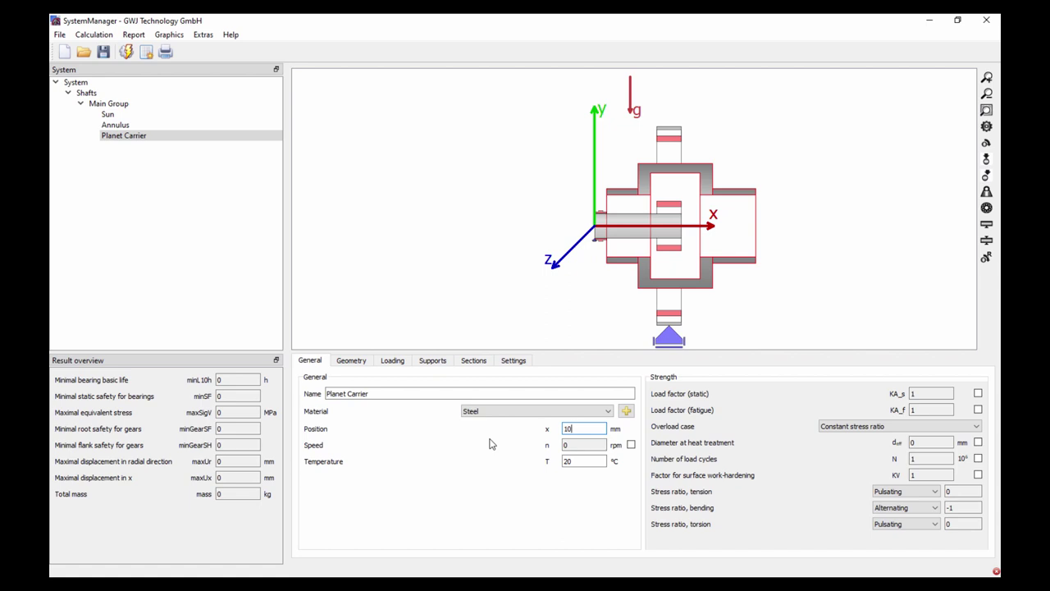
pyautogui.write('5')
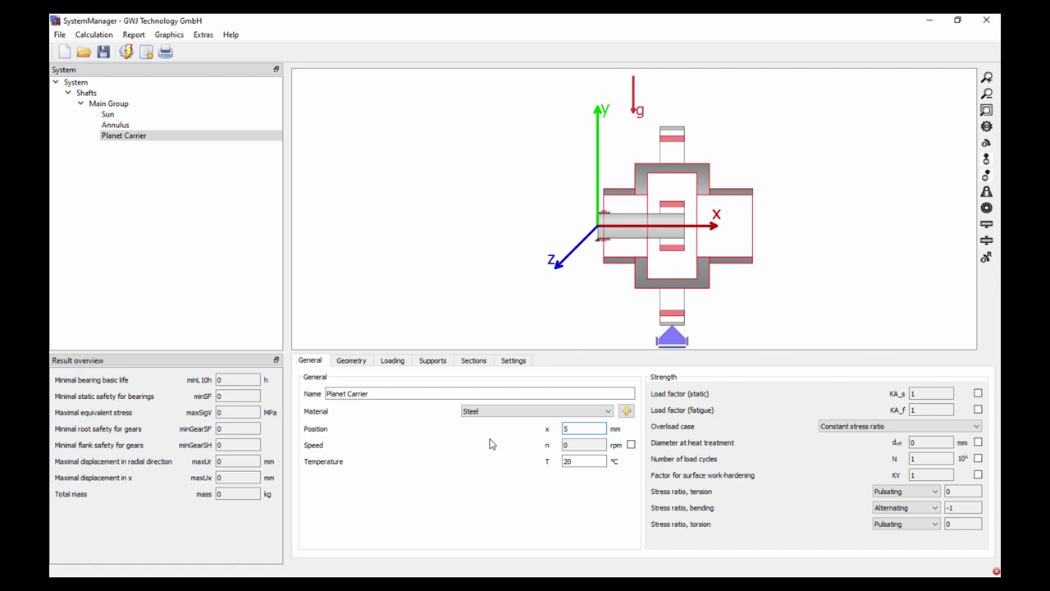
pyautogui.write('0')
# - Add a coupling for reaction torque to the Planet Carrier's supports and name it Output
pyautogui.click(432, 362)
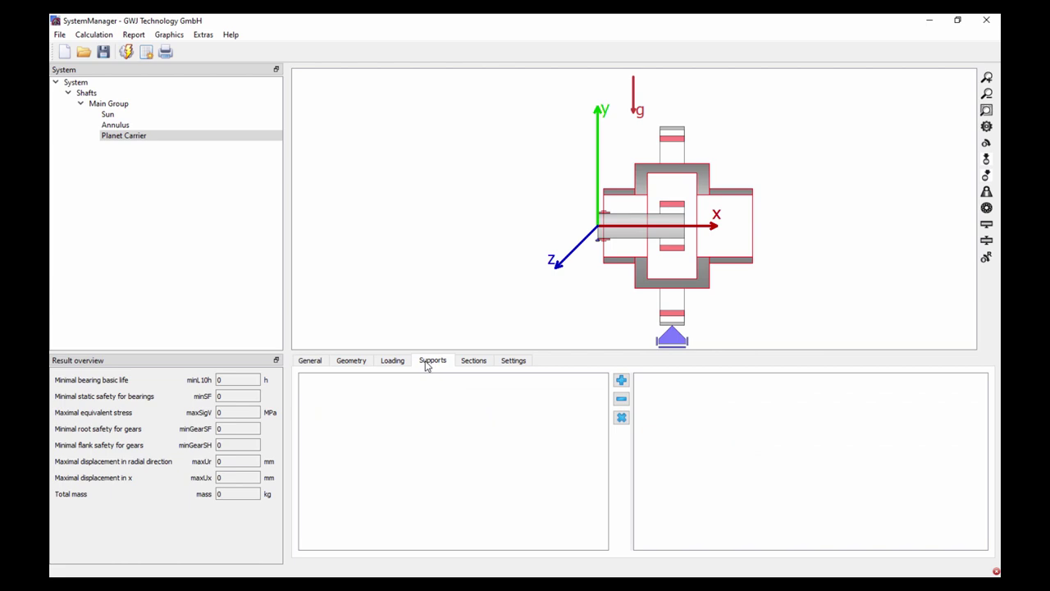
pyautogui.click(622, 380)
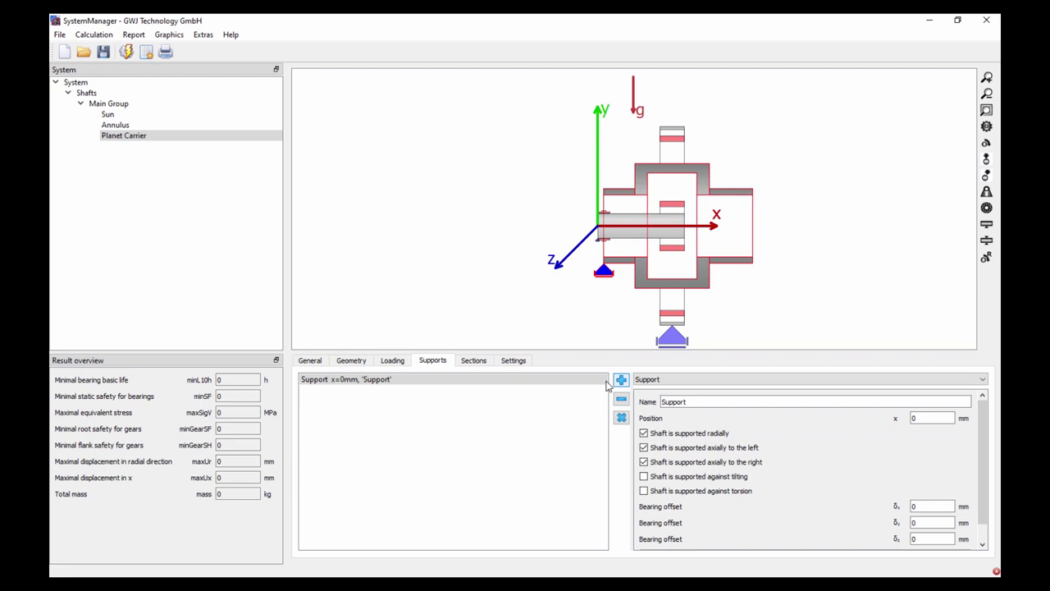
pyautogui.click(673, 381)
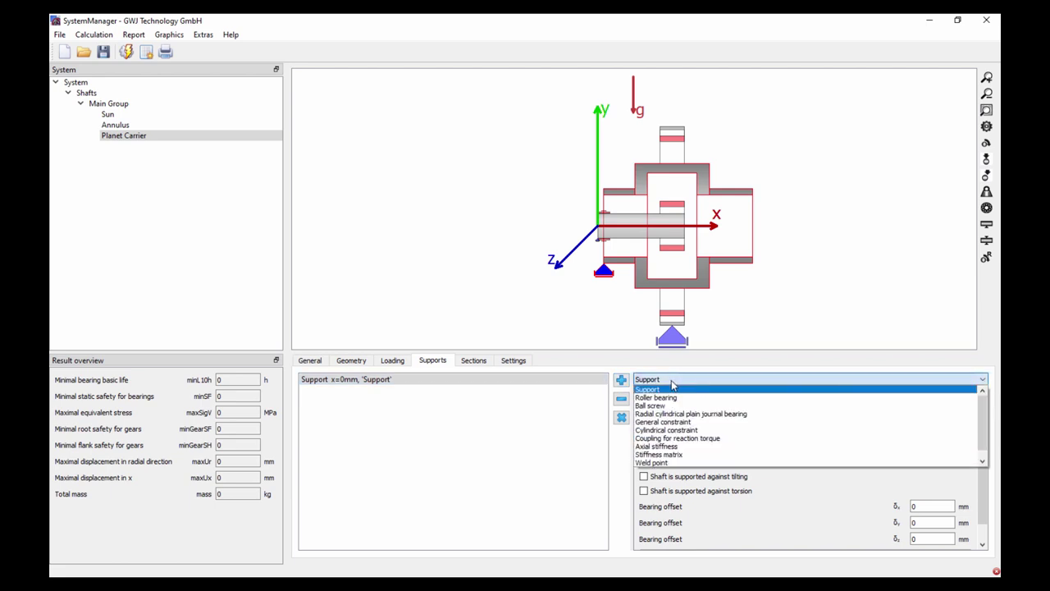
pyautogui.click(677, 440)
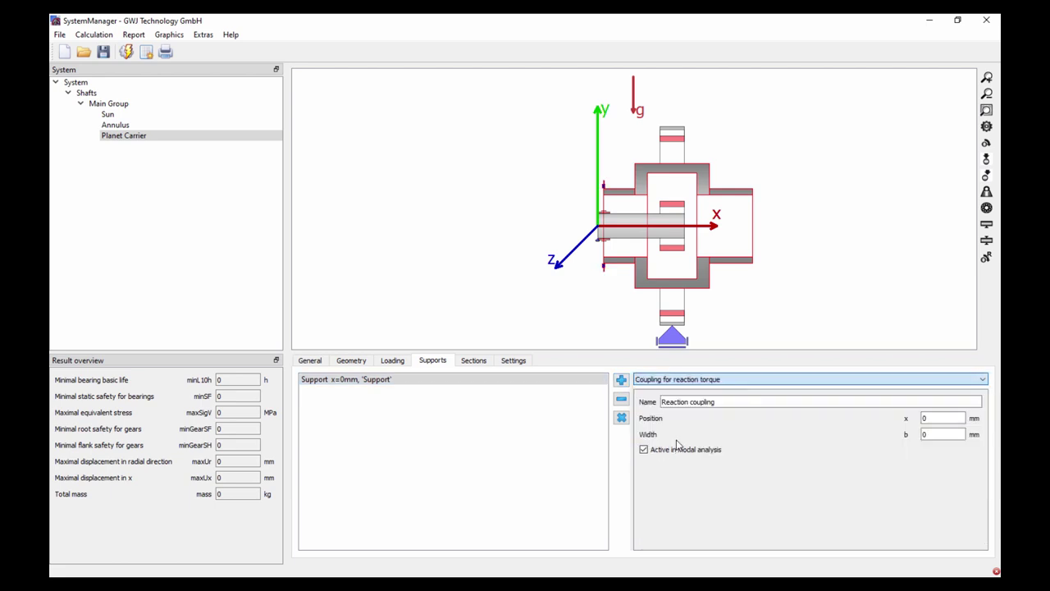
pyautogui.moveTo(715, 402); pyautogui.dragTo(638, 404)
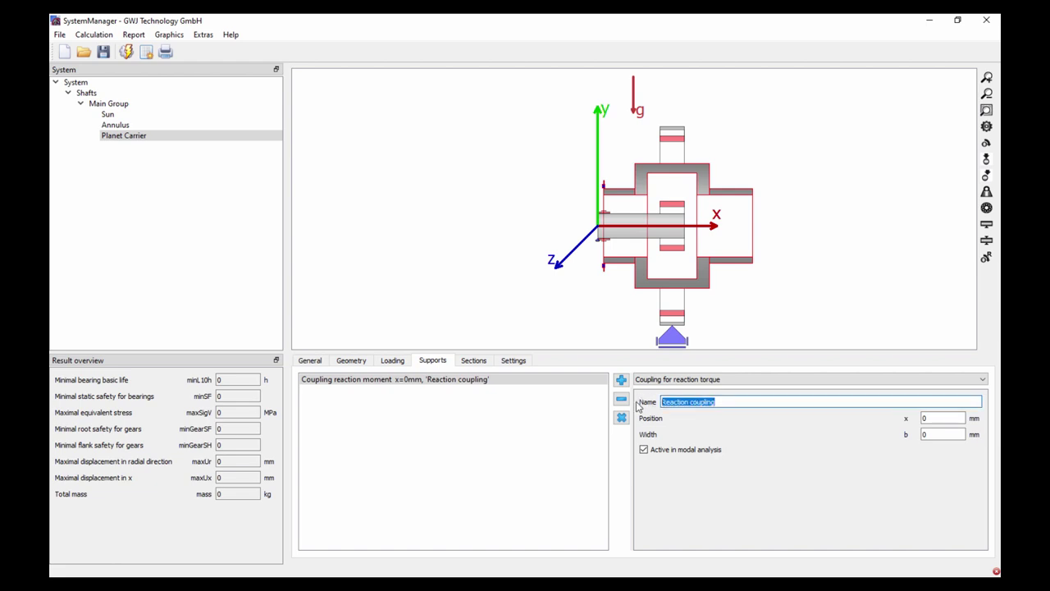
pyautogui.write('Output')
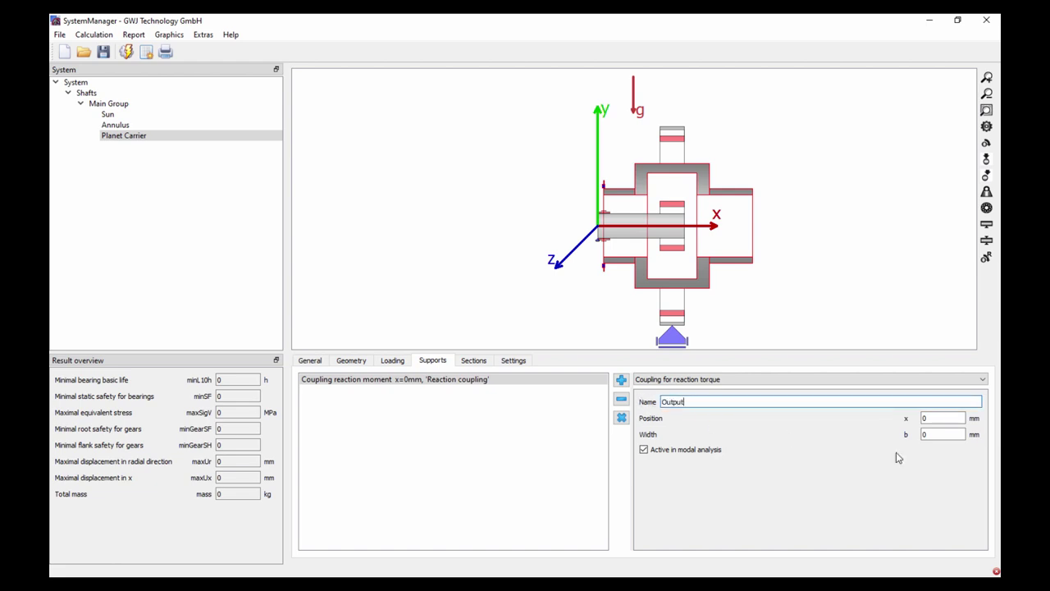
# - Set the Output coupling's position to 100 mm and its width to 4 mm
pyautogui.doubleClick(937, 418)
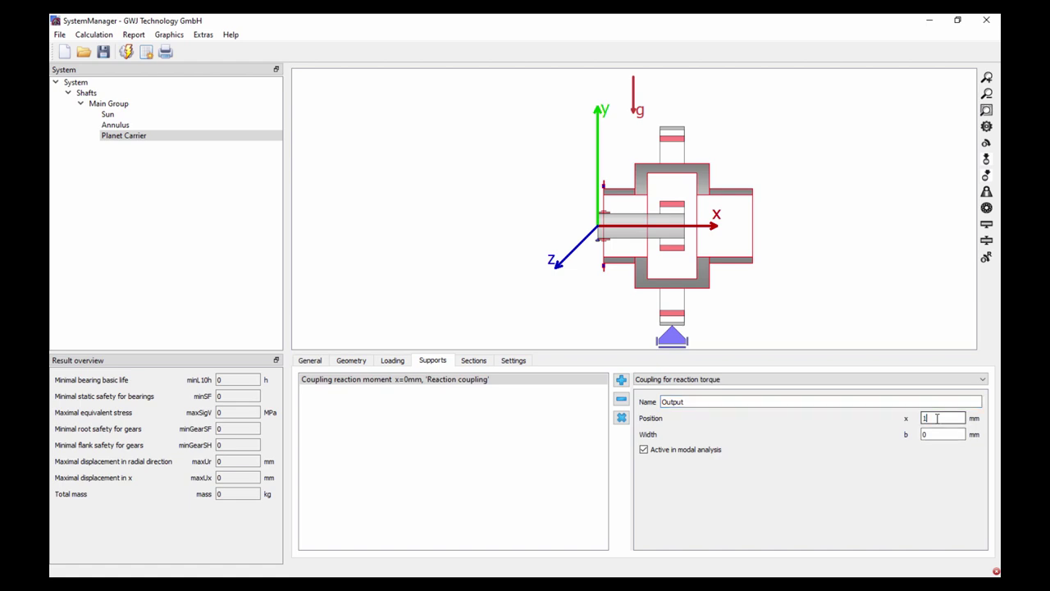
pyautogui.press('Return')
pyautogui.click(932, 435)
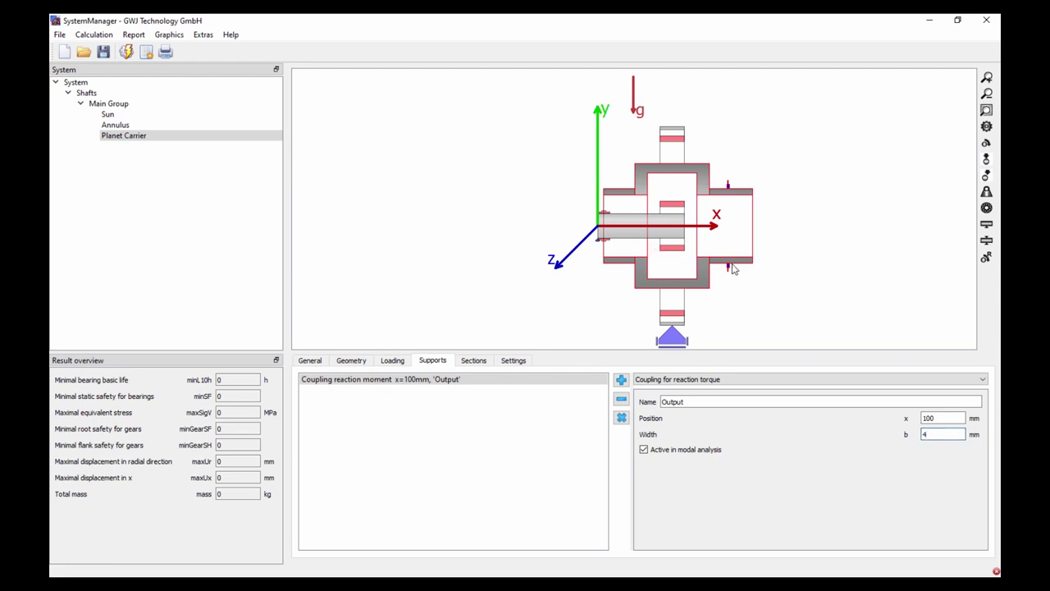
# - Move the Output coupling to the far end of the Planet Carrier and set its position to 118 mm
pyautogui.click(729, 271)
pyautogui.moveTo(729, 272); pyautogui.dragTo(754, 276)
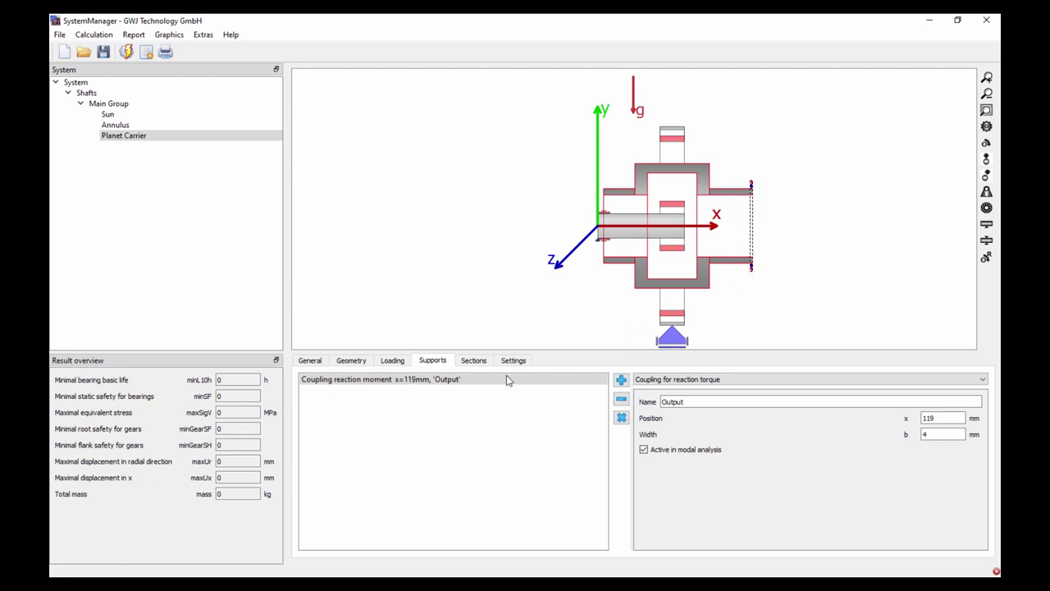
pyautogui.click(392, 360)
pyautogui.click(433, 361)
pyautogui.click(140, 126)
pyautogui.click(140, 136)
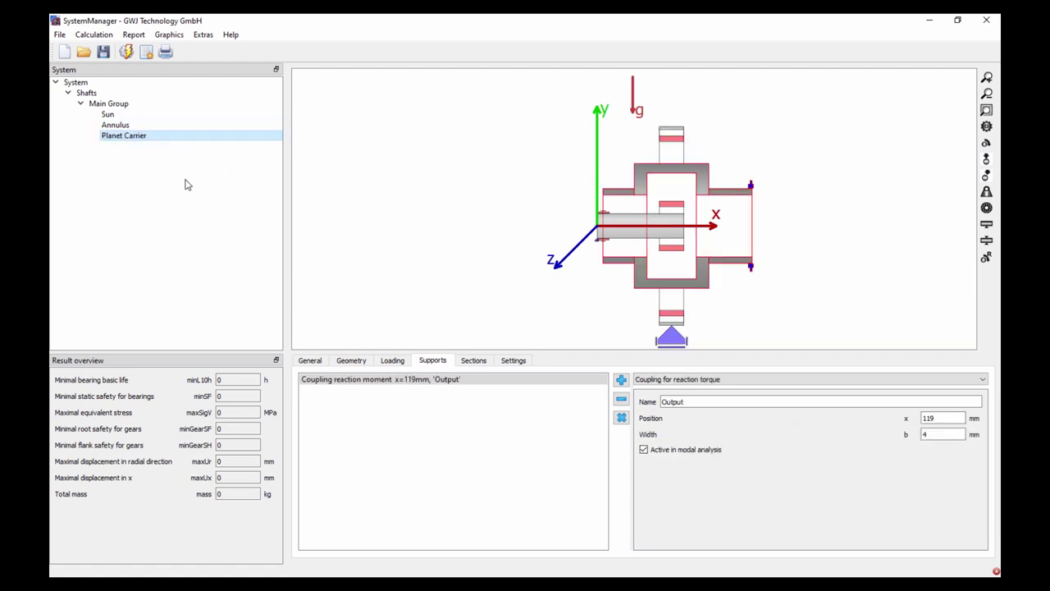
pyautogui.click(948, 418)
pyautogui.press('Return')
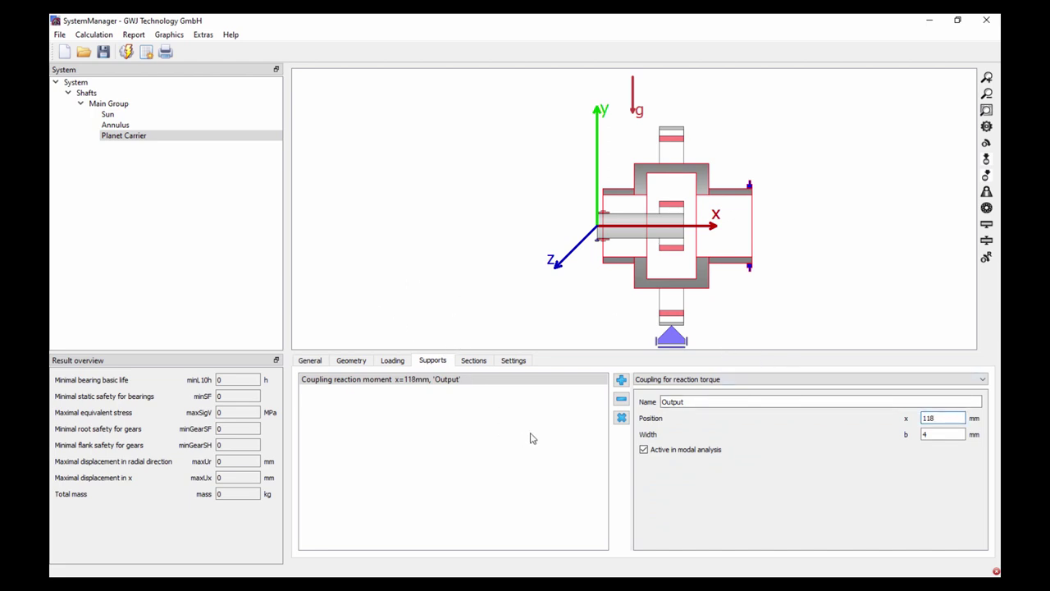
# - Add a roller bearing support to the Planet Carrier and place it at the start of the shaft, at x = 5.5 mm
pyautogui.click(621, 380)
pyautogui.click(661, 379)
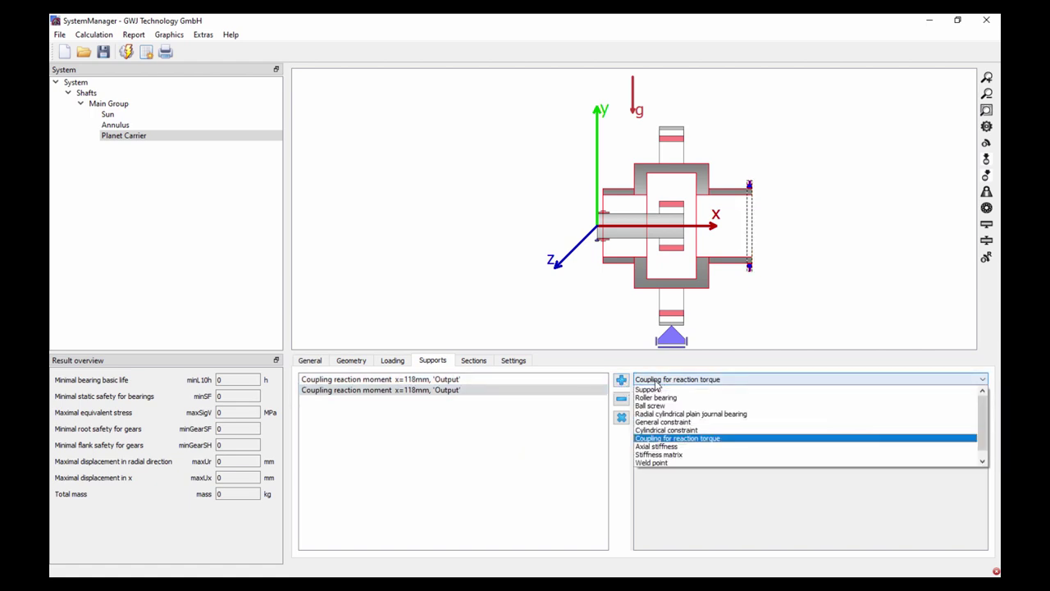
pyautogui.click(664, 399)
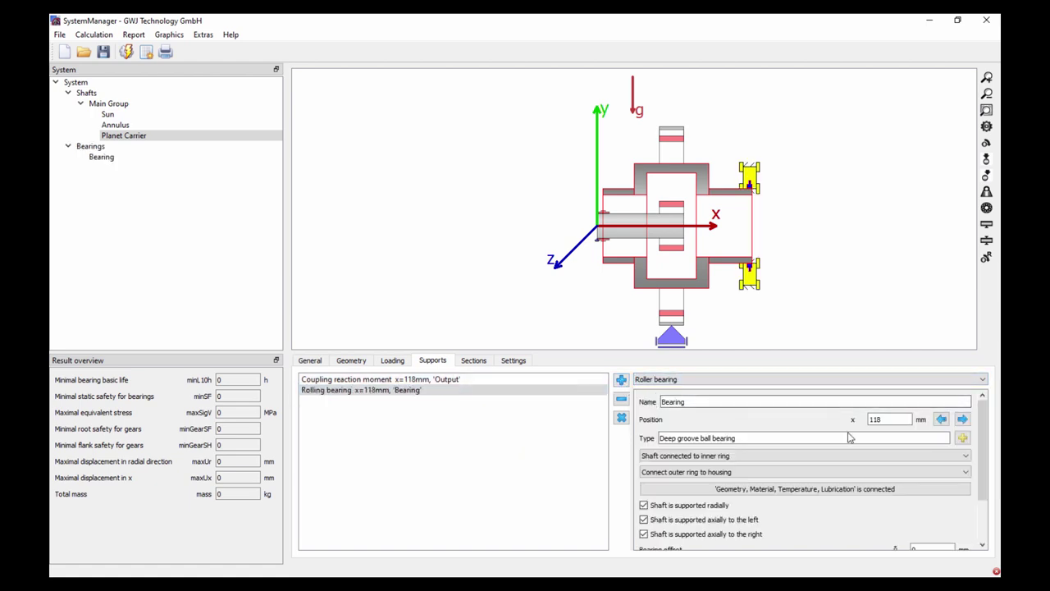
pyautogui.click(941, 419)
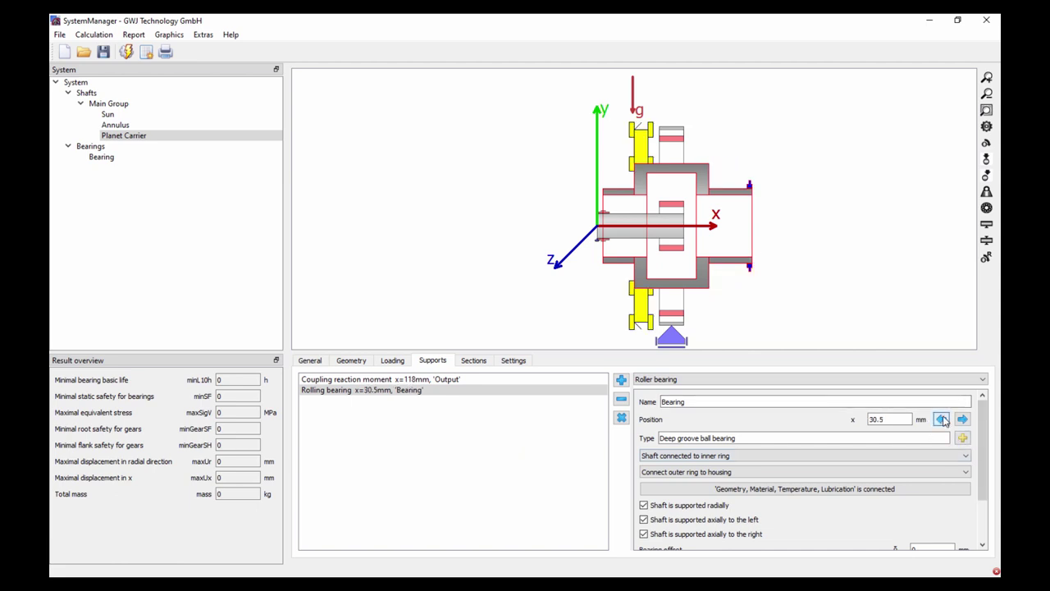
pyautogui.click(941, 419)
pyautogui.click(962, 419)
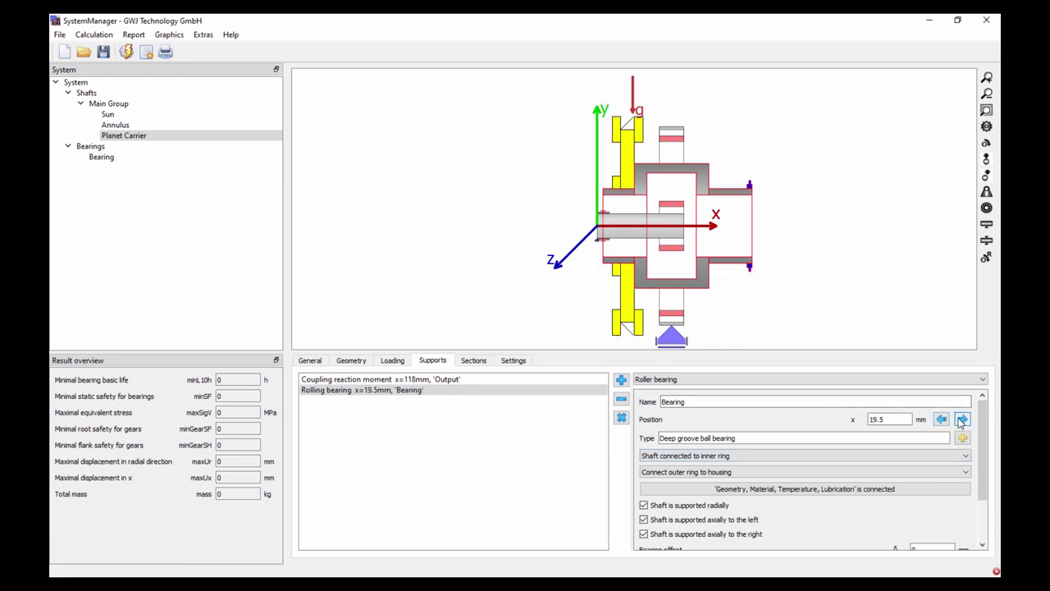
pyautogui.click(941, 419)
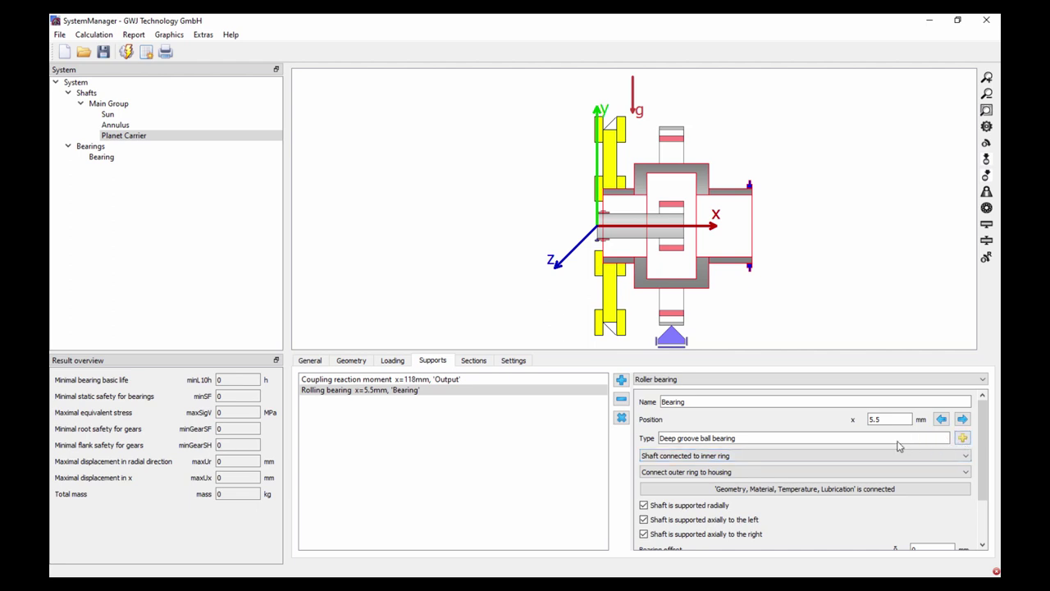
# - Browse the database of deep groove ball bearings with a 60 mm inner diameter, comparing their dimensions and load ratings
pyautogui.click(962, 439)
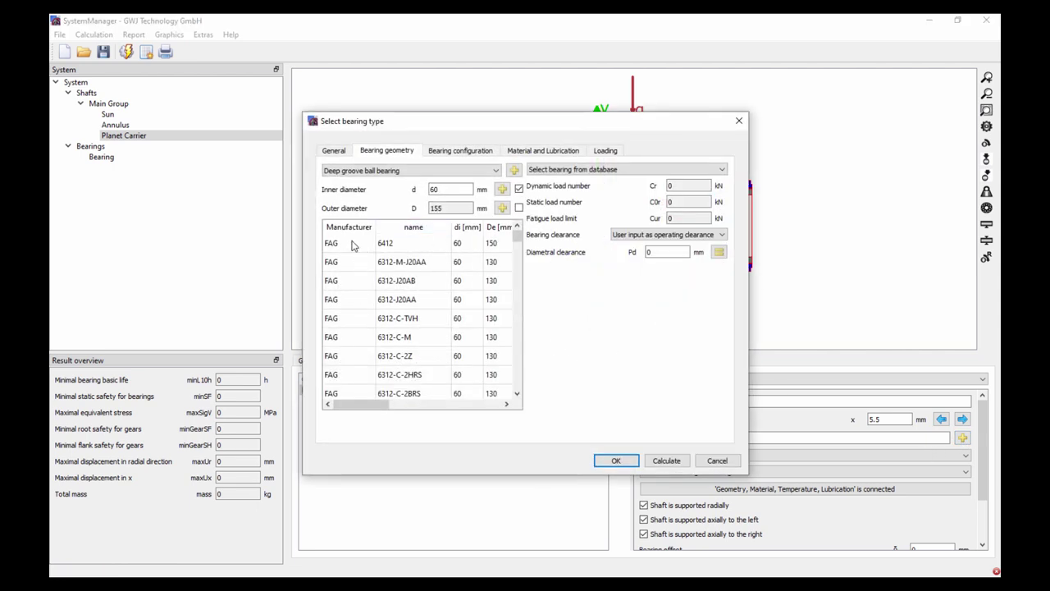
pyautogui.scroll(-6, 347, 256)
pyautogui.scroll(-8, 340, 305)
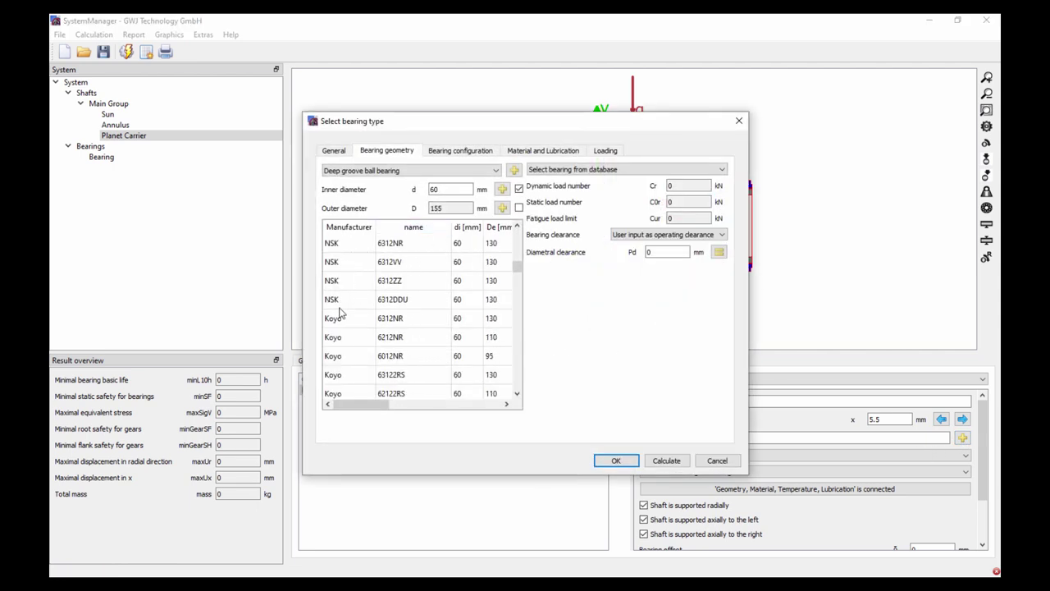
pyautogui.scroll(10, 340, 312)
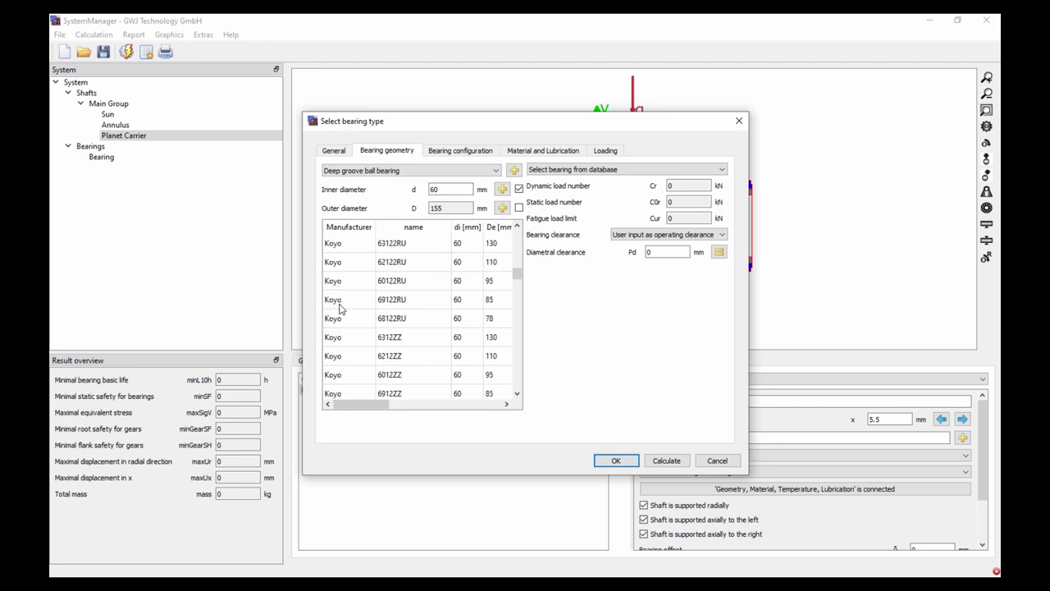
pyautogui.scroll(3, 340, 303)
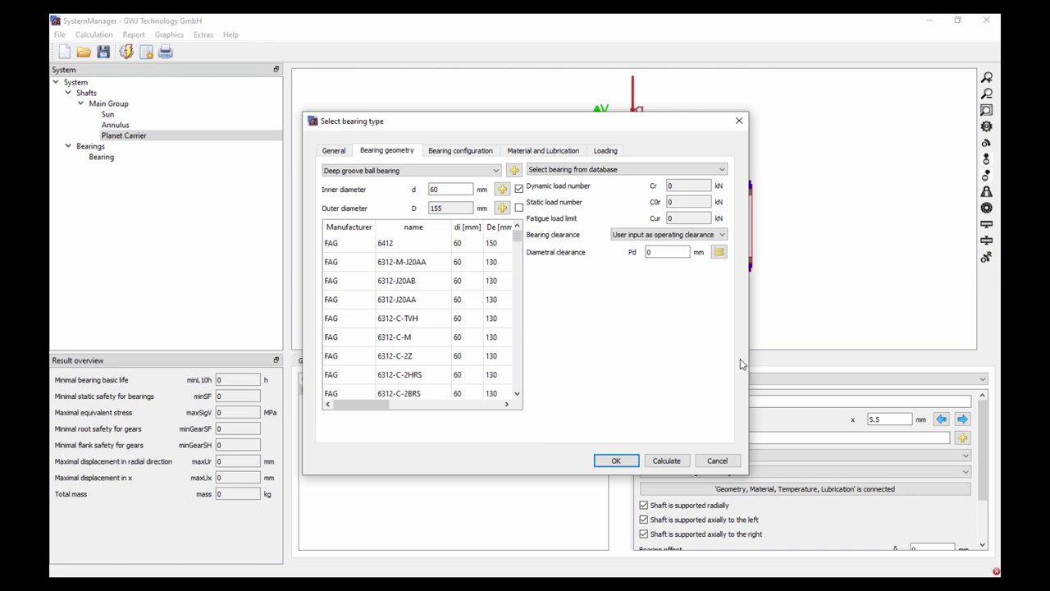
pyautogui.moveTo(748, 359); pyautogui.dragTo(941, 362)
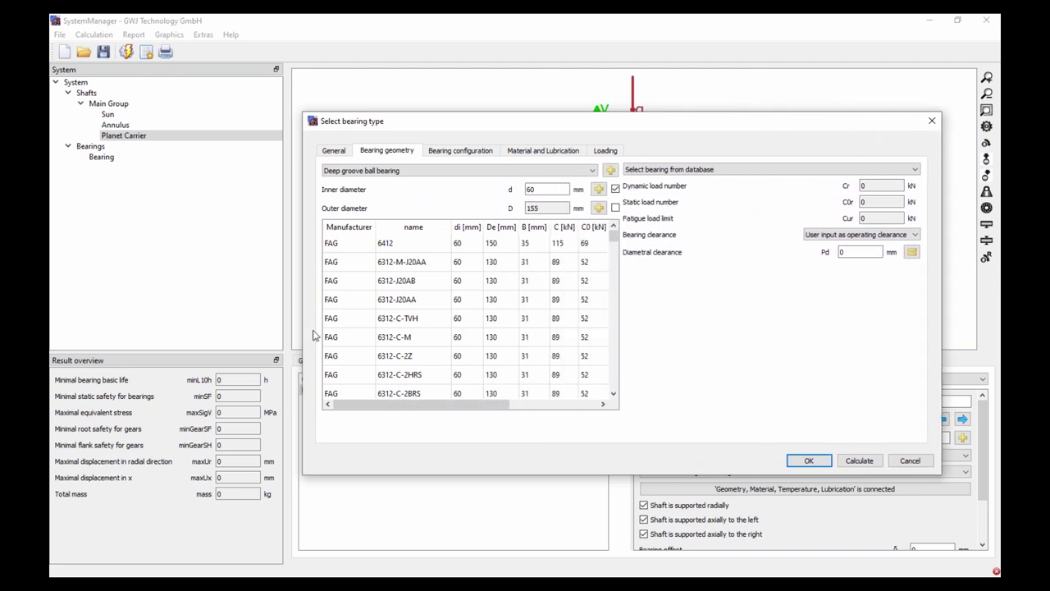
pyautogui.scroll(-1, 391, 338)
pyautogui.scroll(-1, 389, 338)
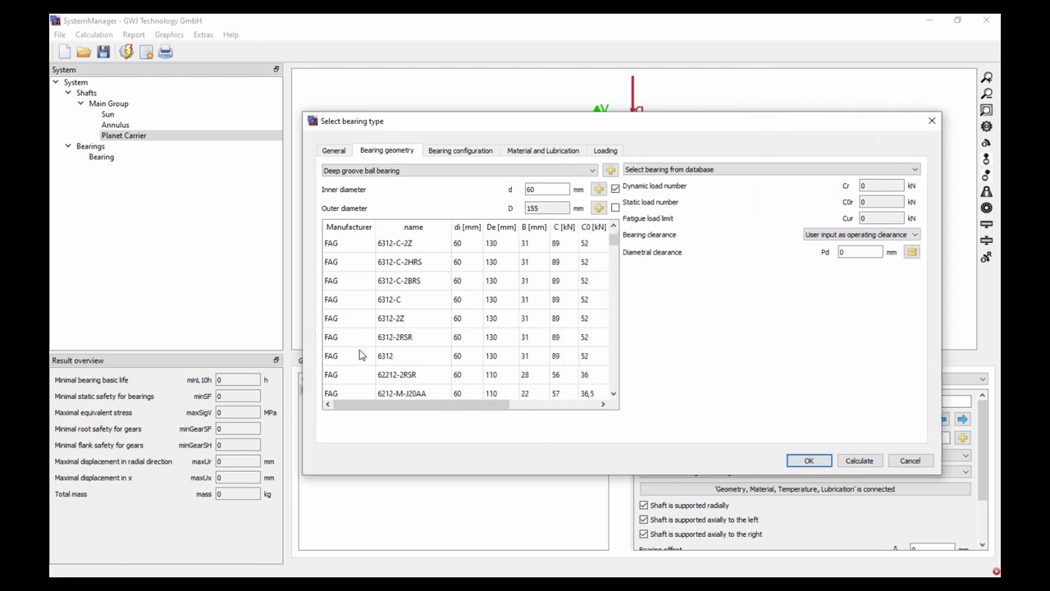
pyautogui.scroll(-1, 361, 341)
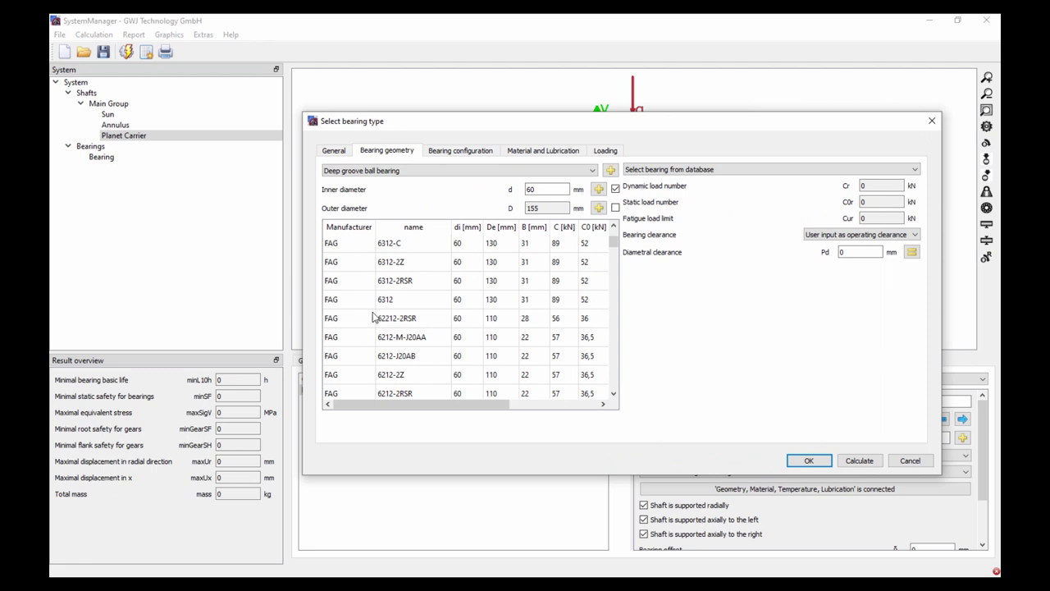
pyautogui.scroll(-3, 411, 318)
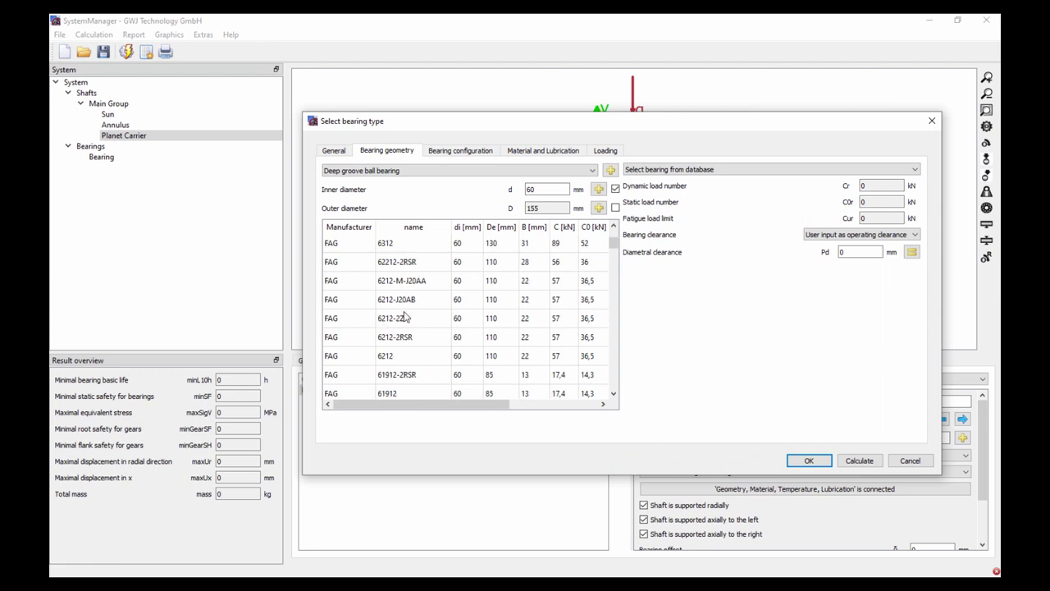
pyautogui.scroll(-1, 402, 315)
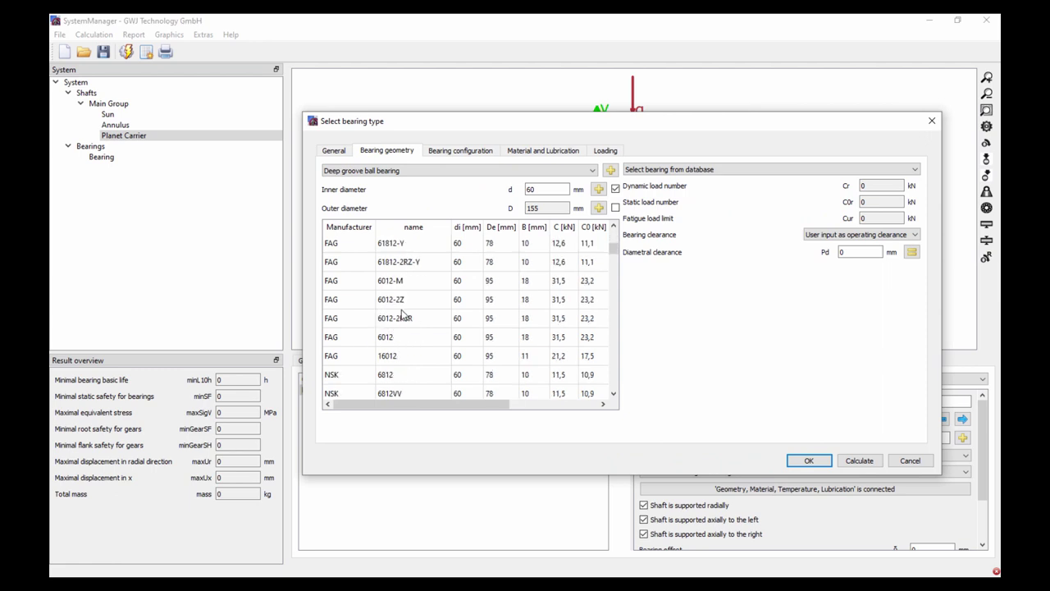
pyautogui.scroll(-1, 397, 338)
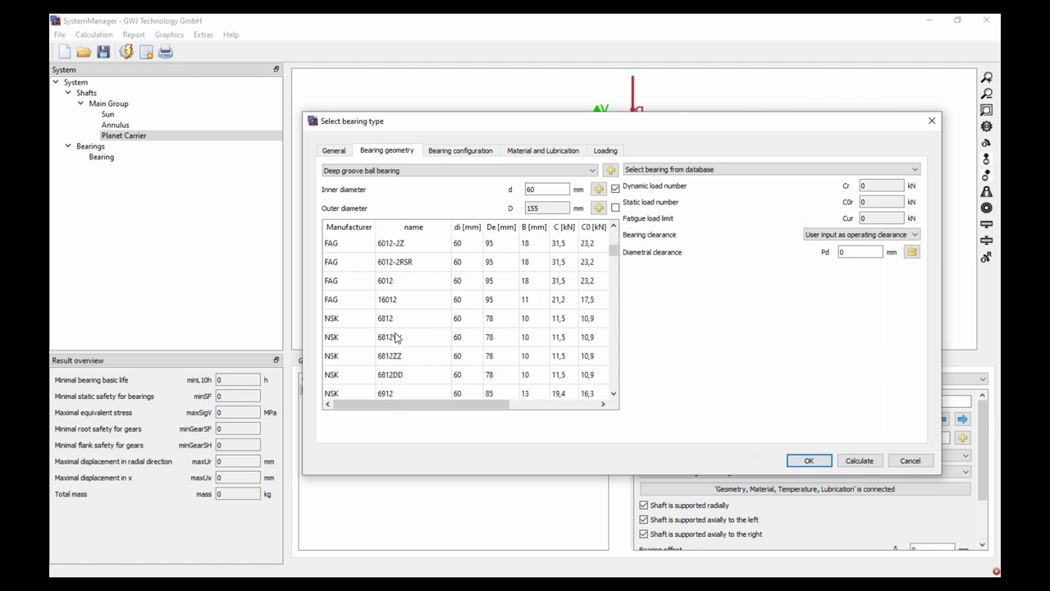
pyautogui.scroll(-1, 428, 384)
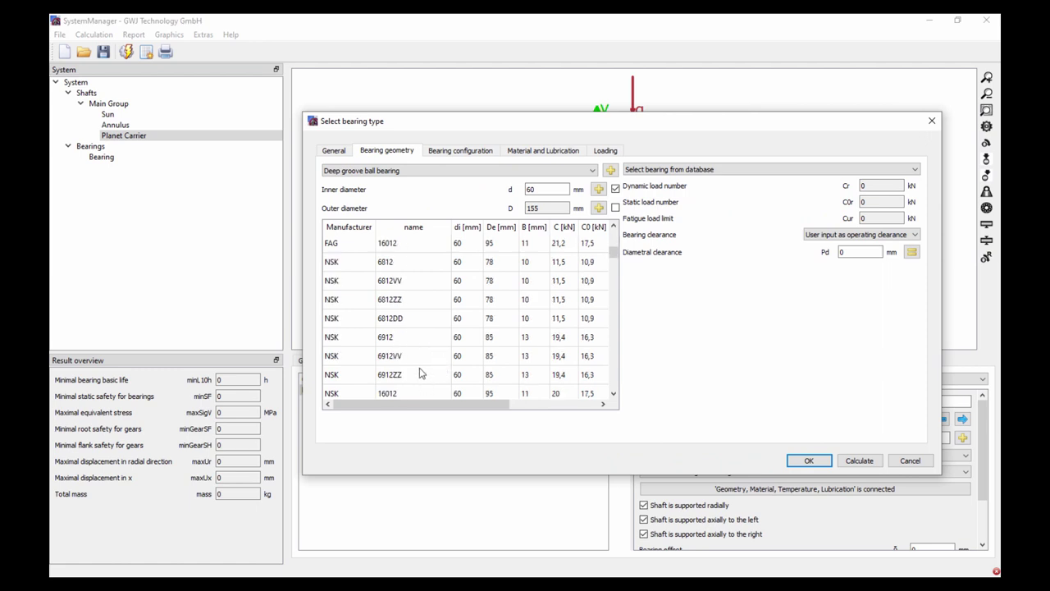
pyautogui.scroll(-1, 423, 378)
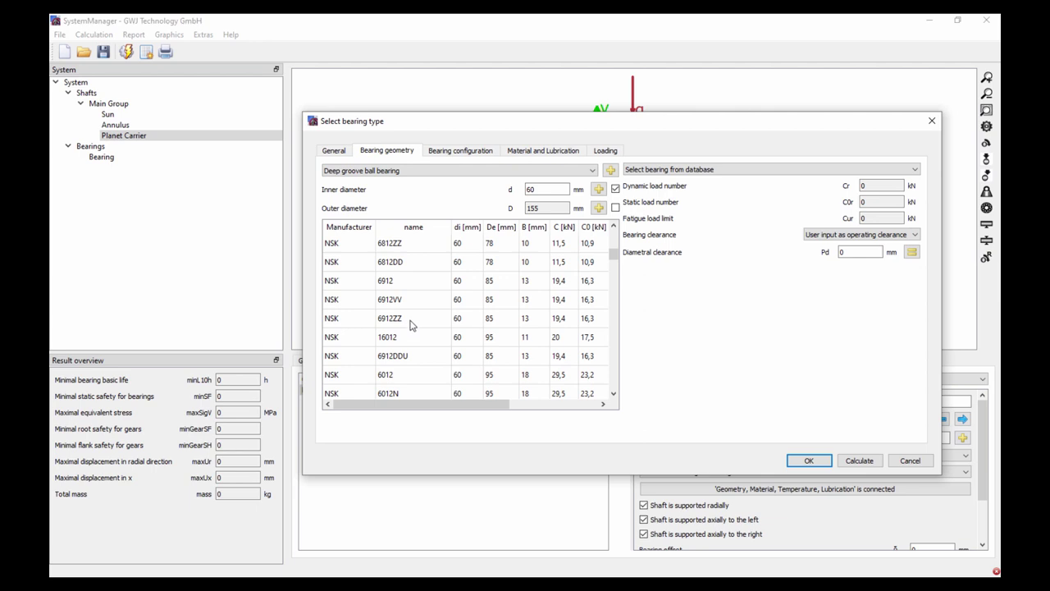
# - Assign the FAG 61912 deep groove ball bearing to the Planet Carrier's bearing support and align it at x = 6.5 mm
pyautogui.click(410, 376)
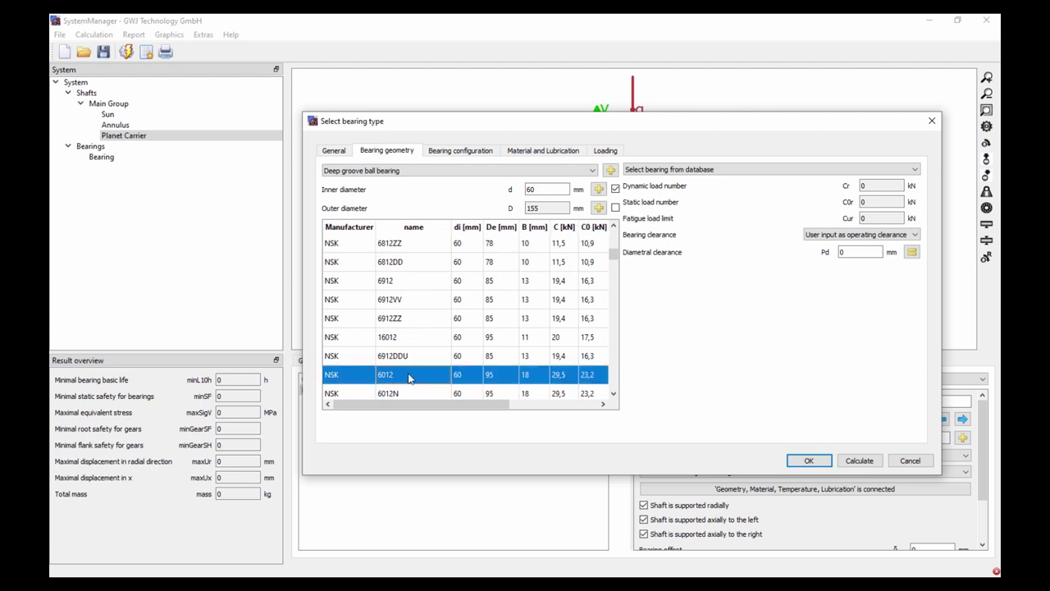
pyautogui.scroll(4, 409, 376)
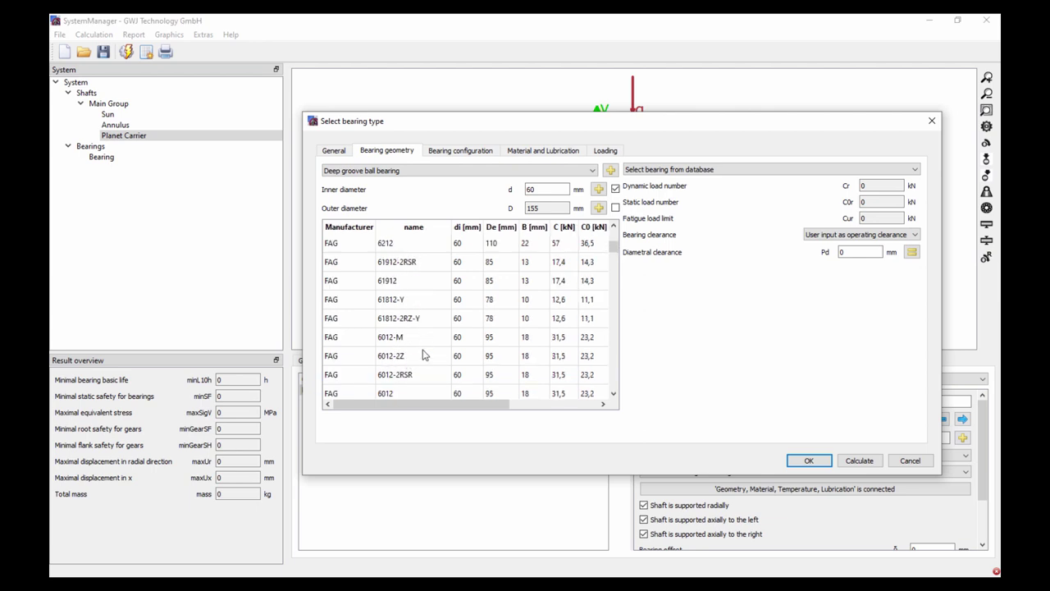
pyautogui.click(415, 394)
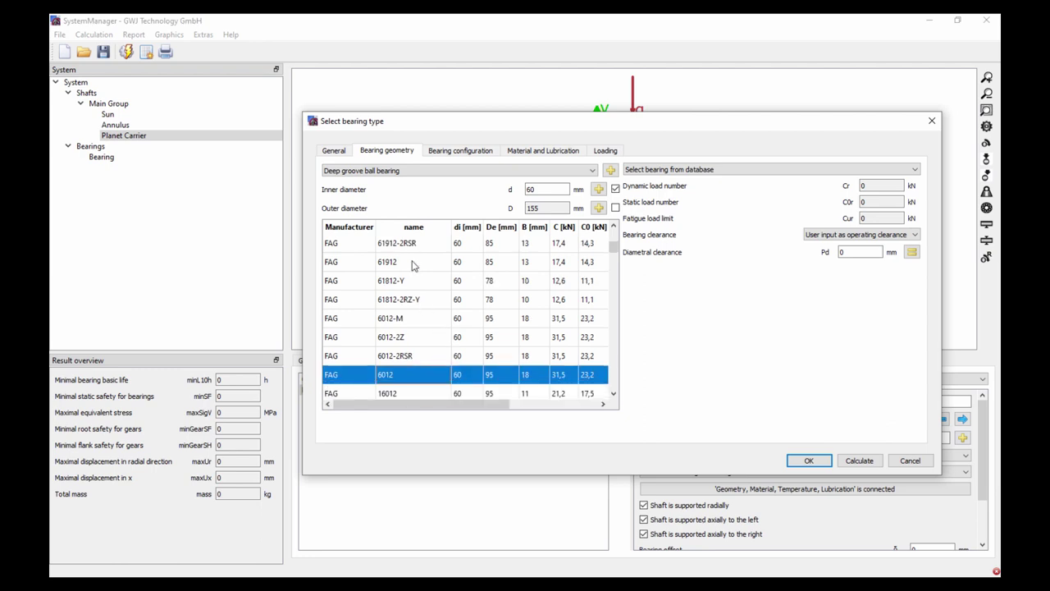
pyautogui.scroll(1, 408, 276)
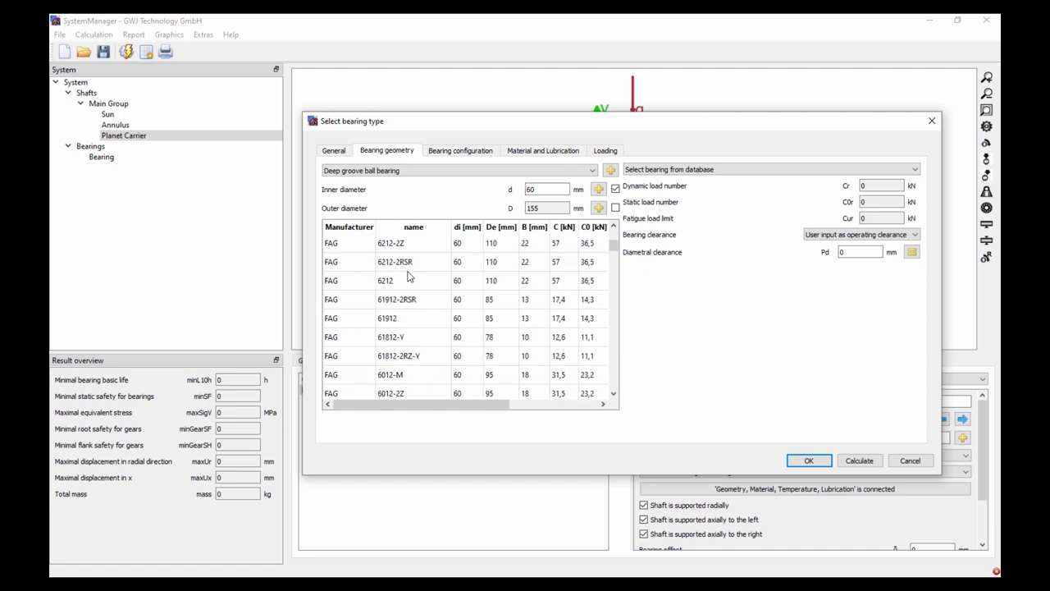
pyautogui.click(412, 283)
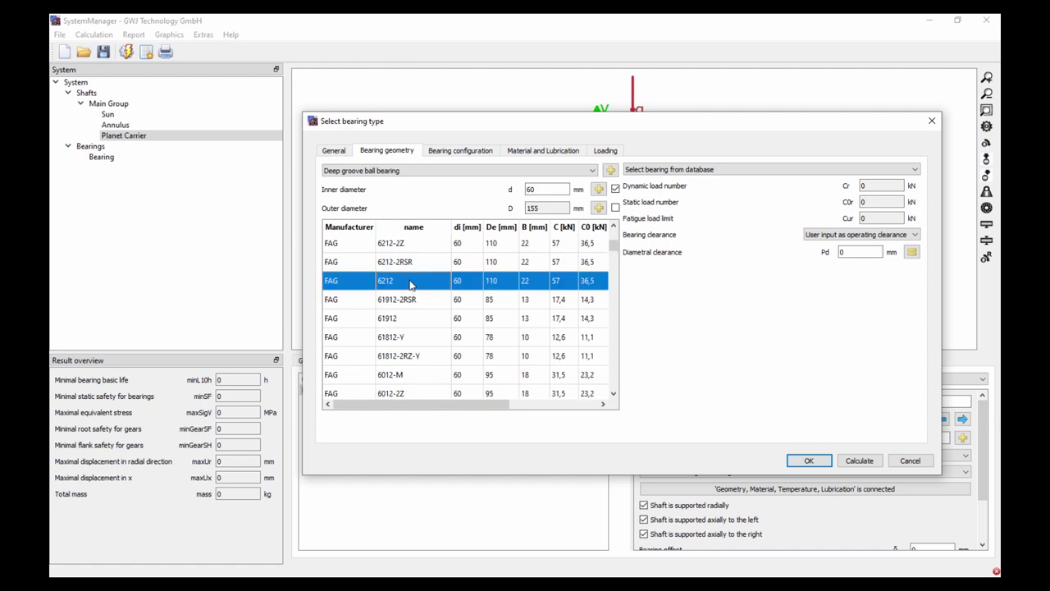
pyautogui.click(414, 324)
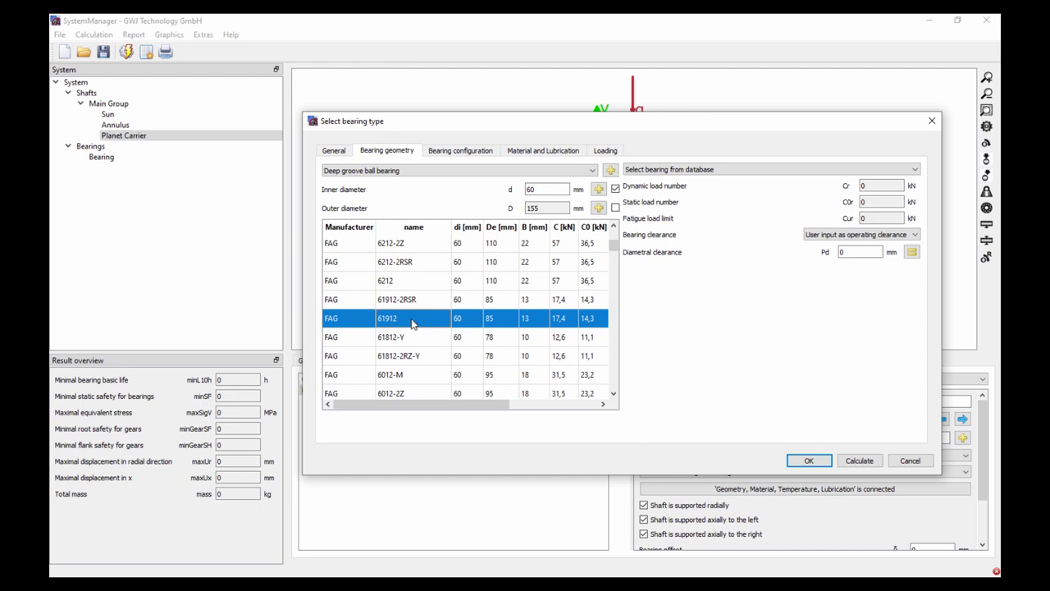
pyautogui.click(809, 461)
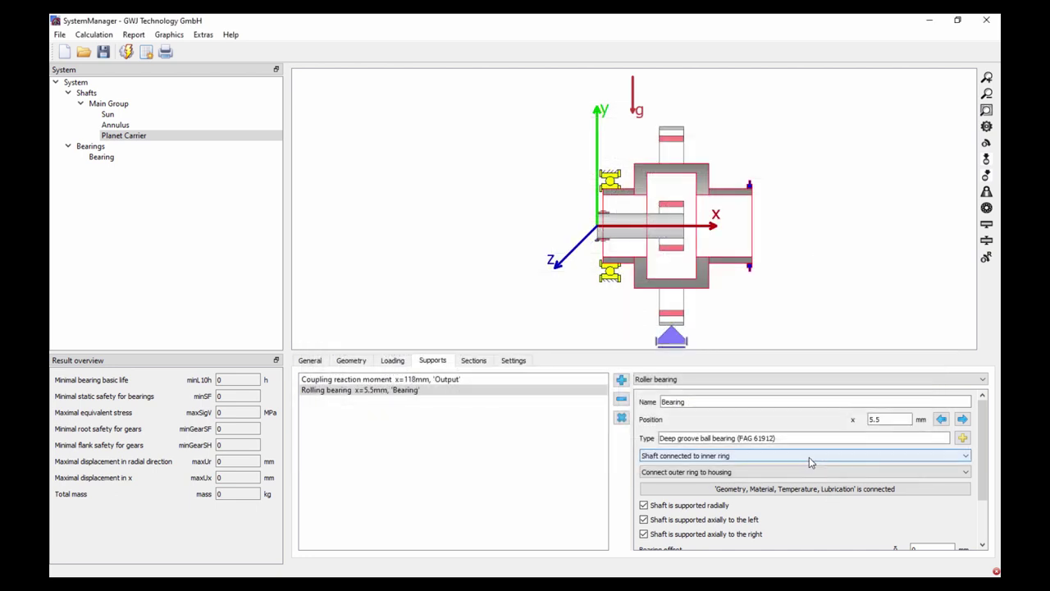
pyautogui.click(961, 419)
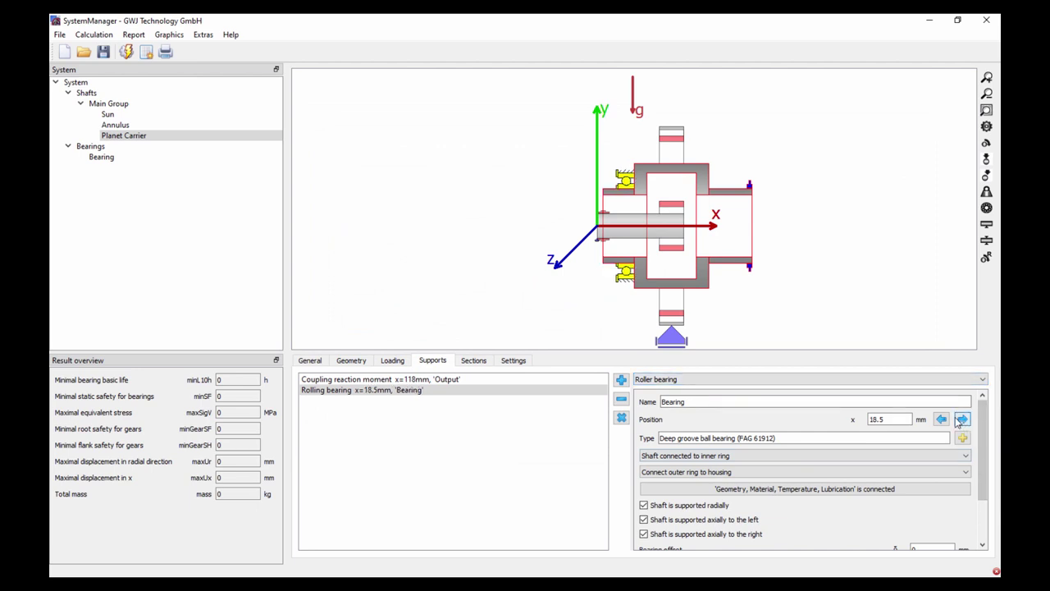
pyautogui.click(941, 420)
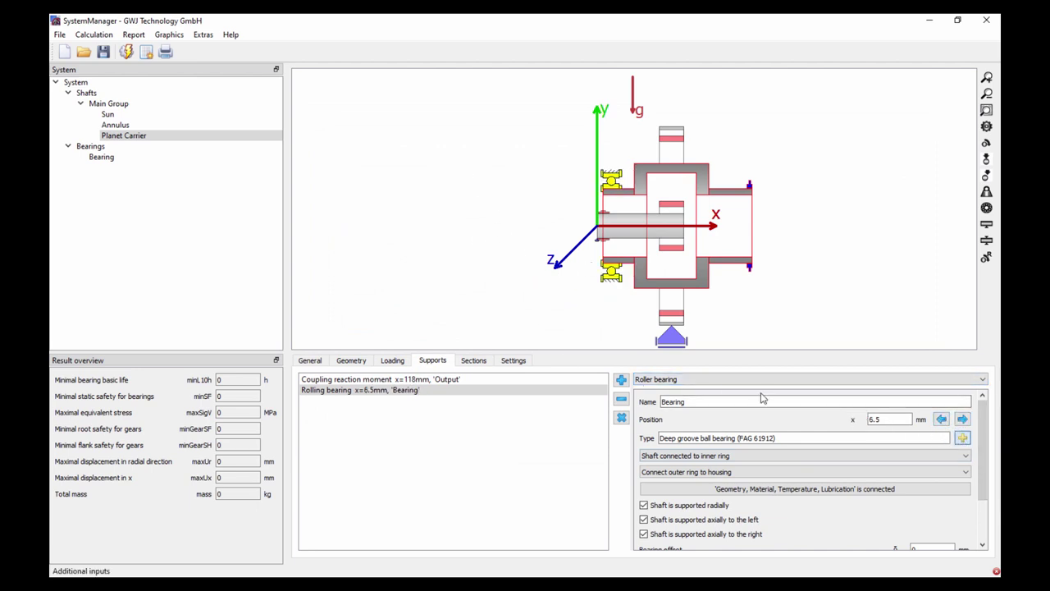
# - Change the Planet Carrier's bearing type to the FAG 6012 deep groove ball bearing from the database
pyautogui.click(961, 437)
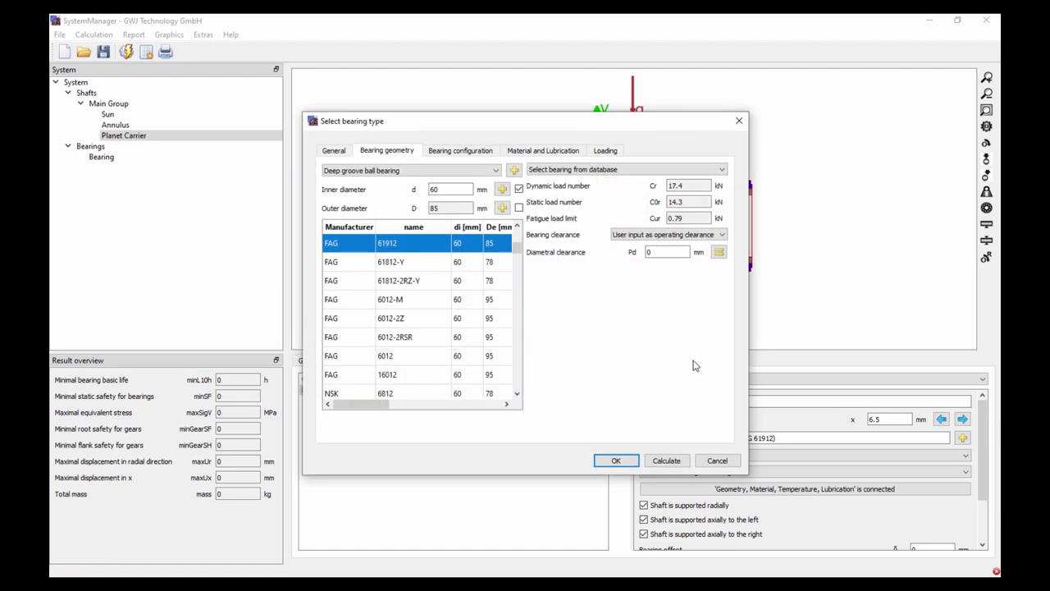
pyautogui.moveTo(748, 369); pyautogui.dragTo(902, 369)
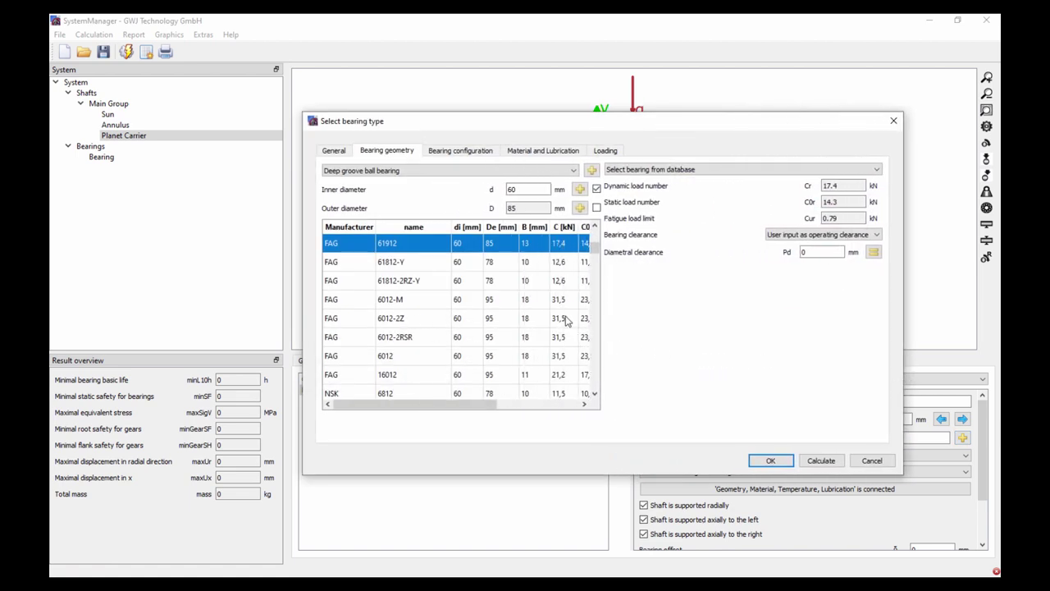
pyautogui.click(357, 361)
pyautogui.click(760, 462)
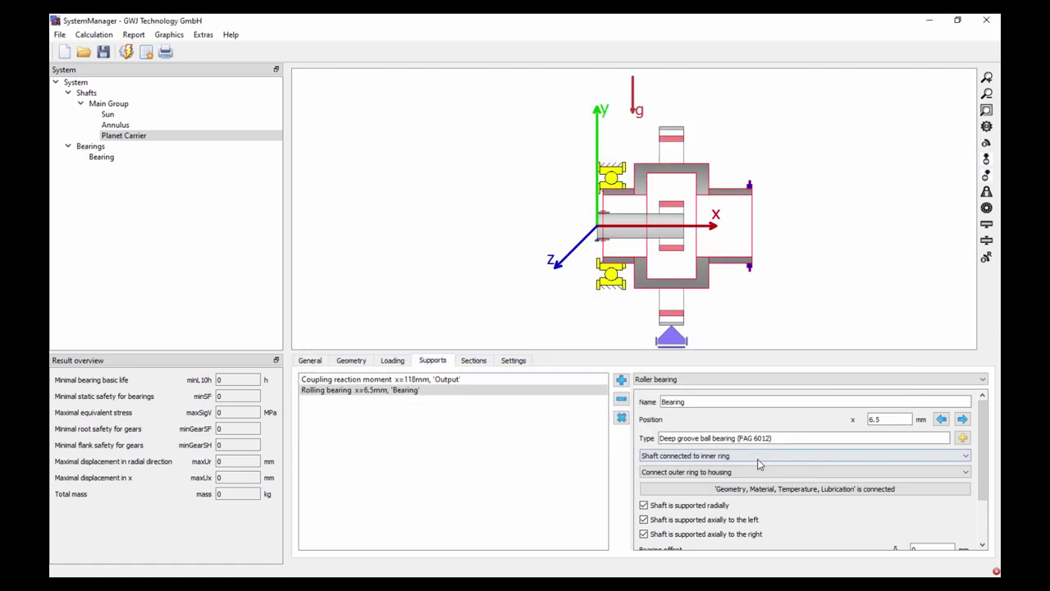
# - Align the FAG 6012 bearing with the start of the shaft at x = 9 mm and name it Bearing1
pyautogui.click(962, 419)
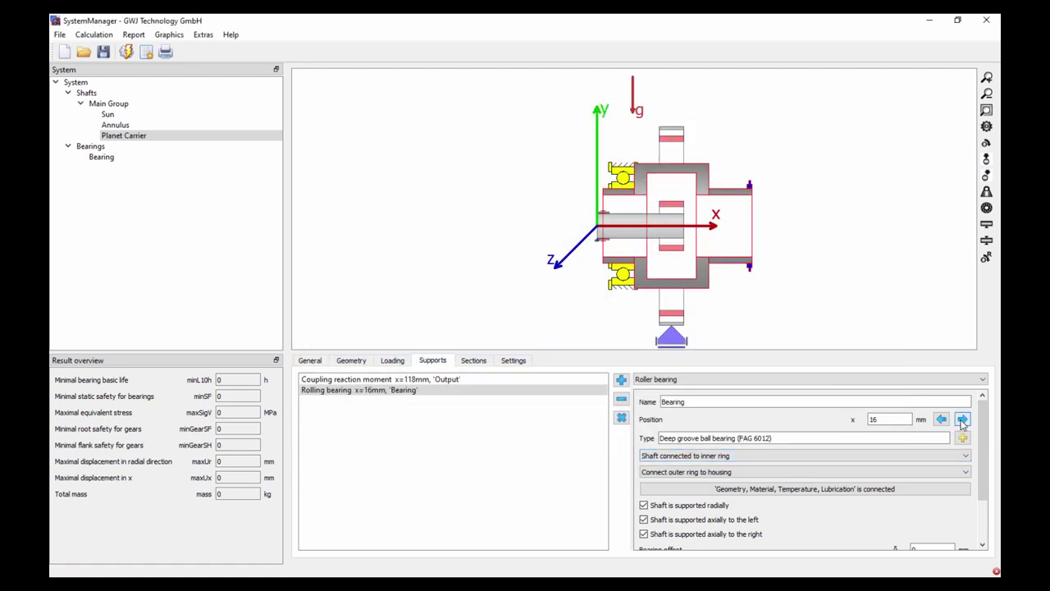
pyautogui.click(941, 419)
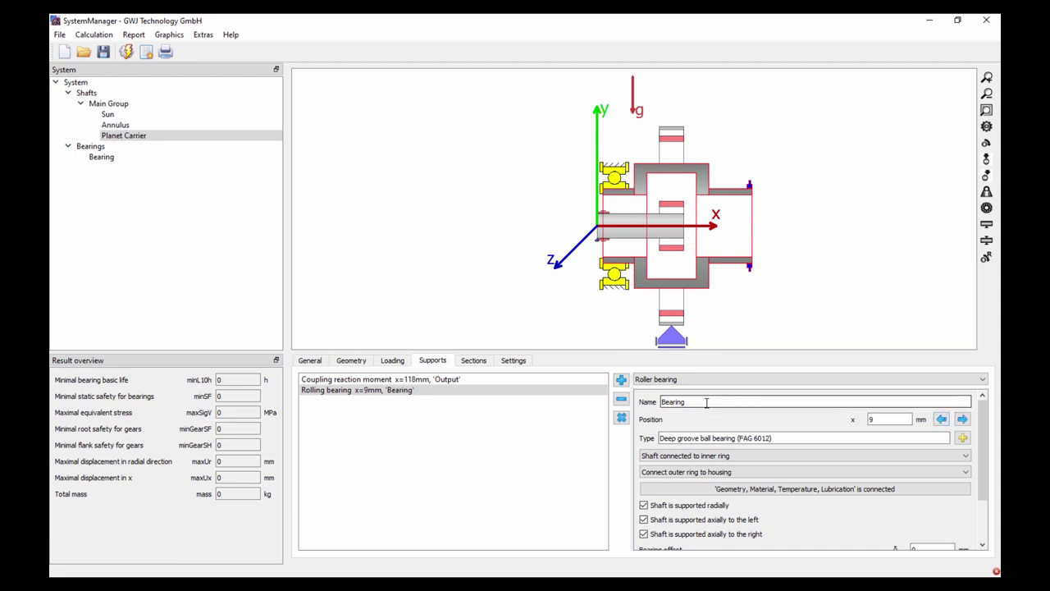
pyautogui.press('Return')
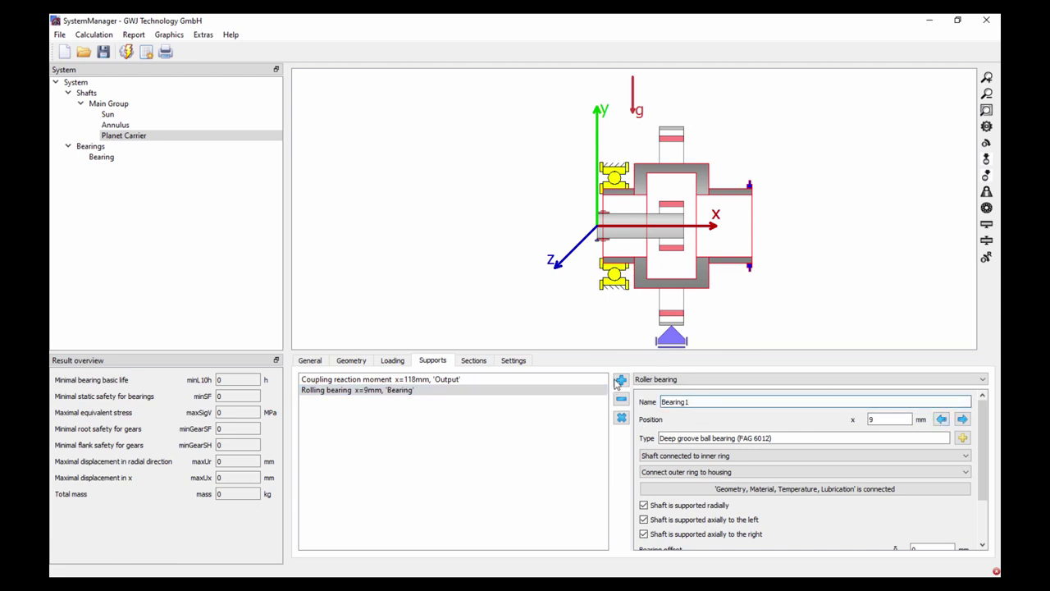
# - Add a second FAG 6012 bearing named Bearing2 to the Planet Carrier and place it beyond the wide section at x = 94 mm
pyautogui.click(702, 400)
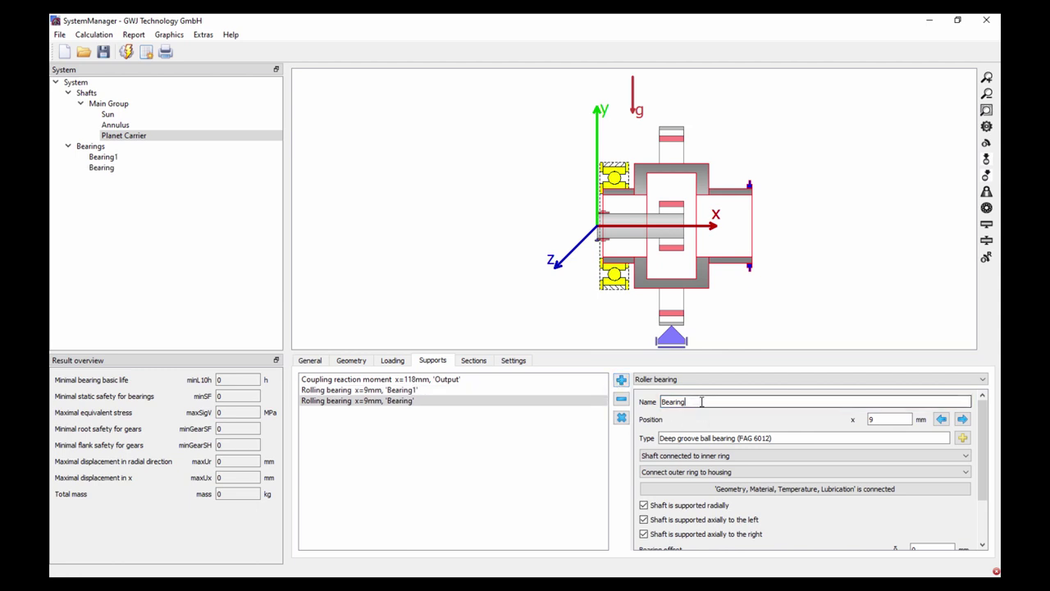
pyautogui.press('Return')
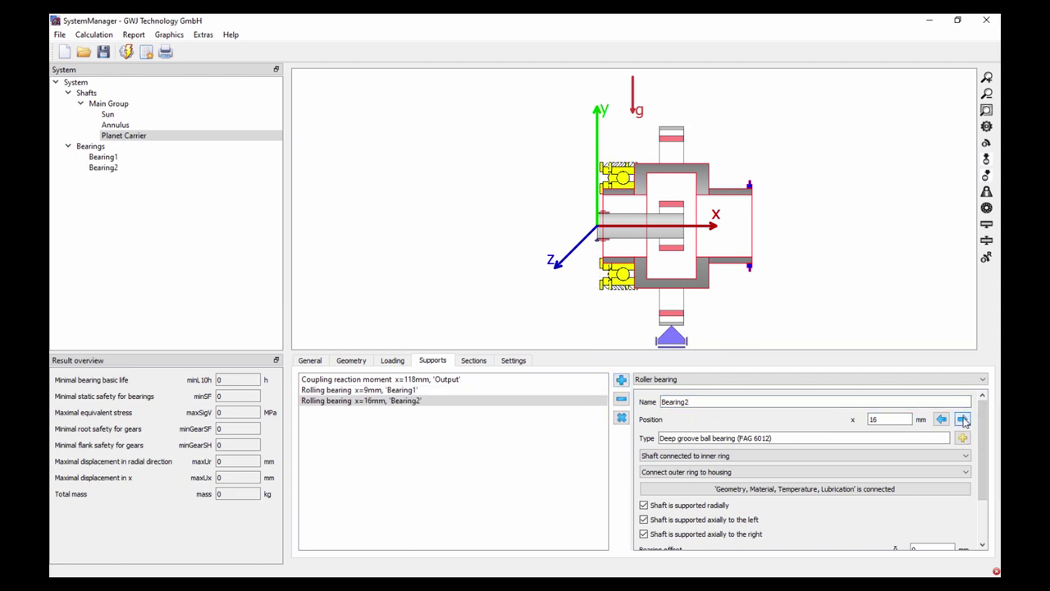
pyautogui.click(962, 419)
pyautogui.click(962, 419)
pyautogui.click(942, 420)
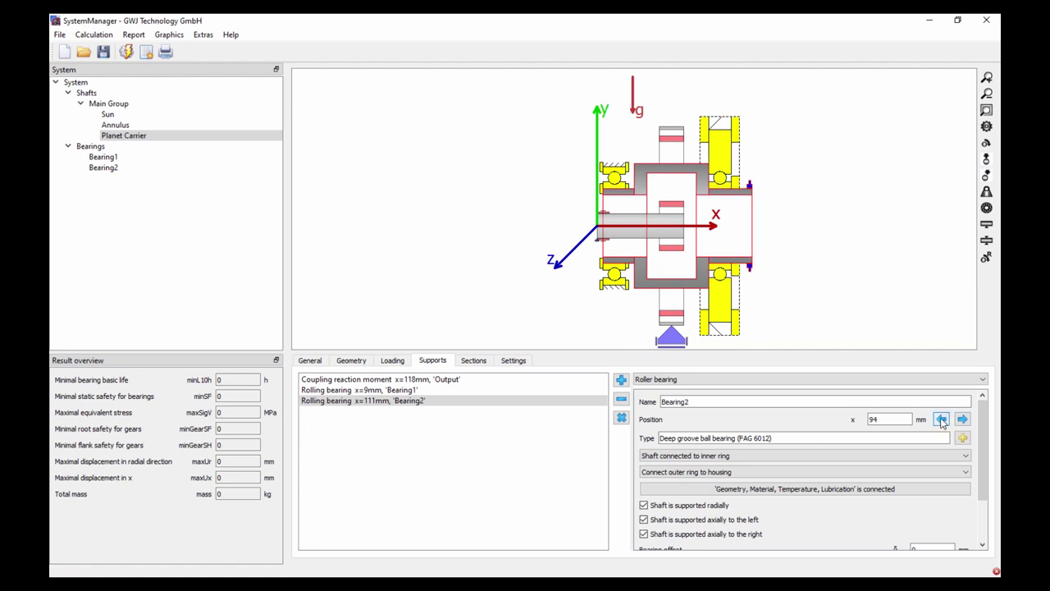
# - Review the Planet Carrier's bearing and coupling supports, reselecting the shaft to refresh the support order
pyautogui.click(408, 392)
pyautogui.click(410, 399)
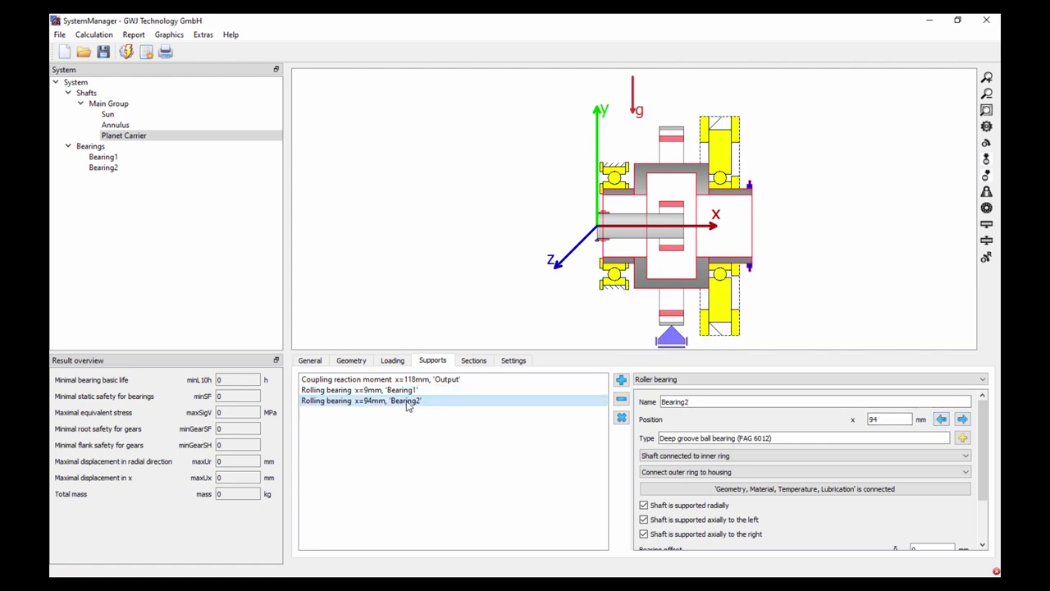
pyautogui.click(420, 379)
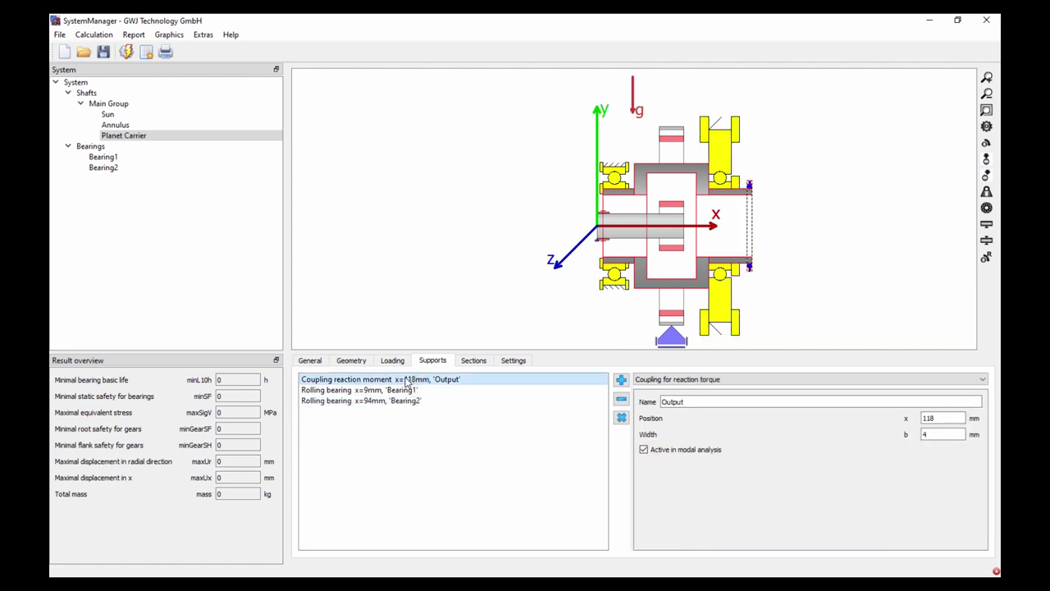
pyautogui.click(109, 115)
pyautogui.click(125, 135)
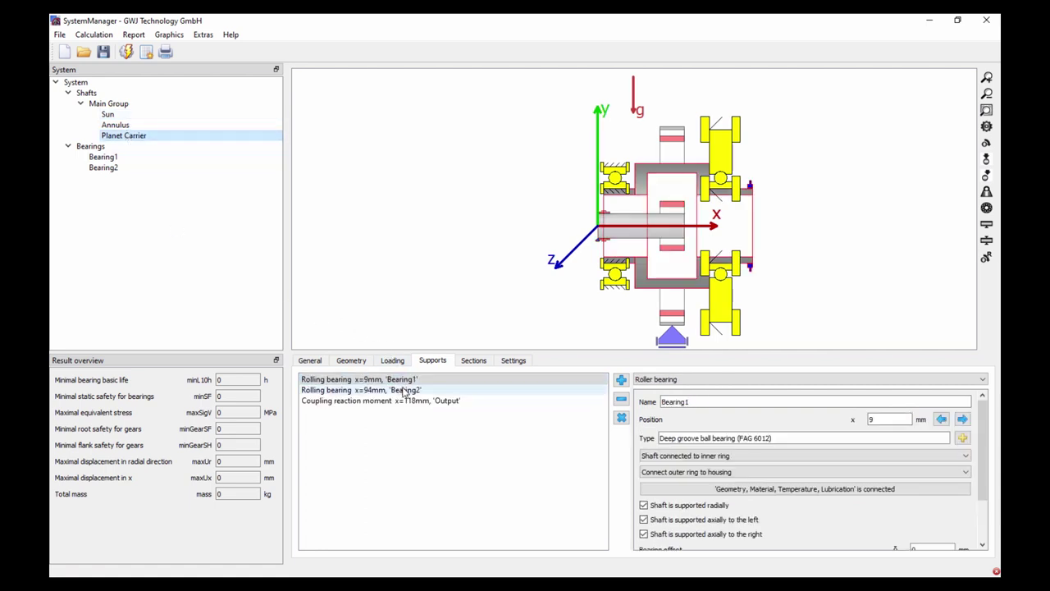
# - Move Bearing2 on the Planet Carrier to x = 97 mm
pyautogui.click(402, 390)
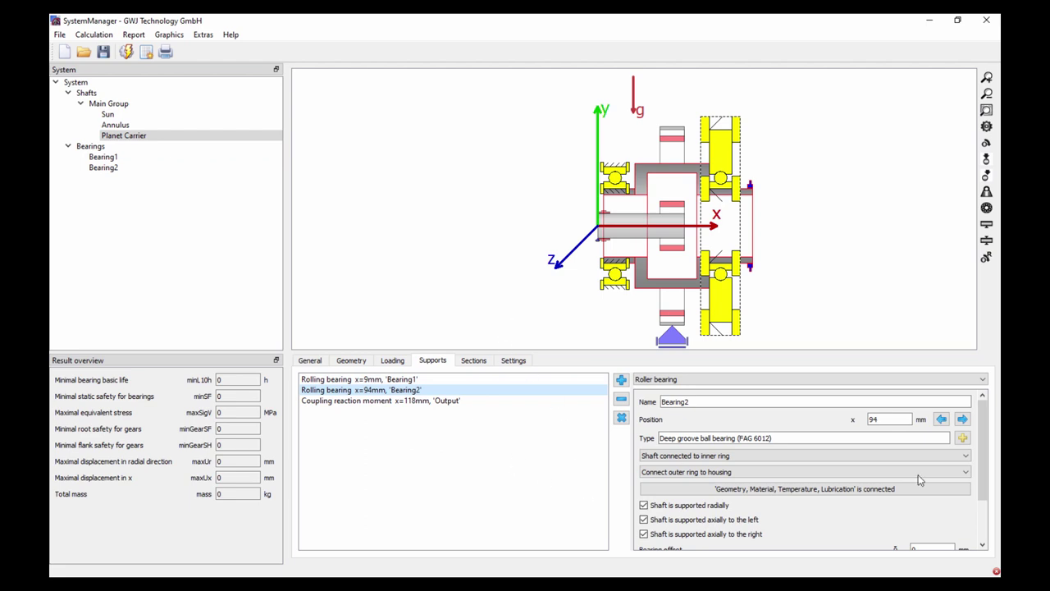
pyautogui.click(883, 419)
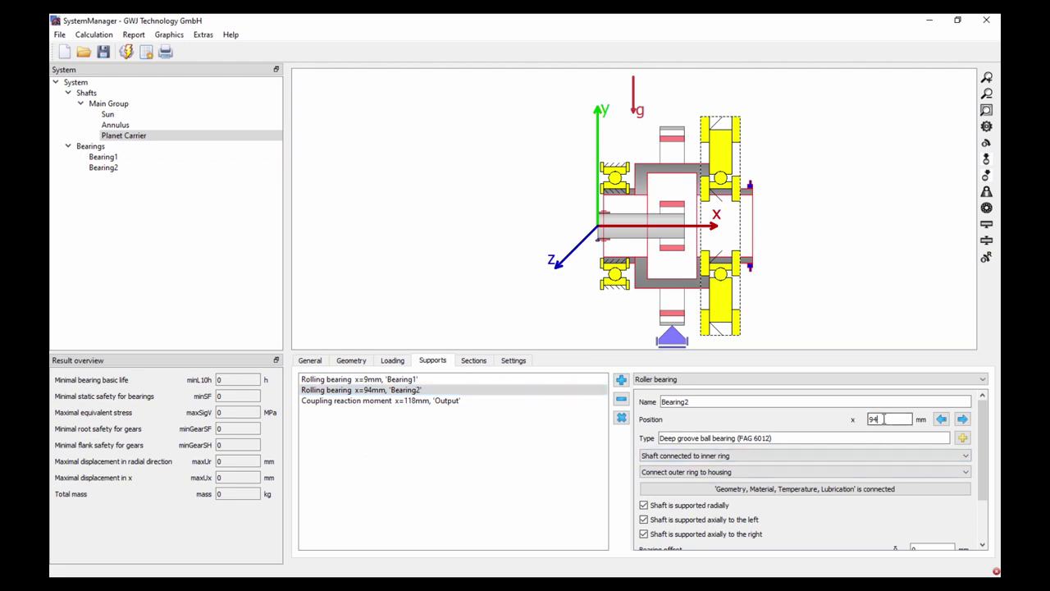
pyautogui.write('7')
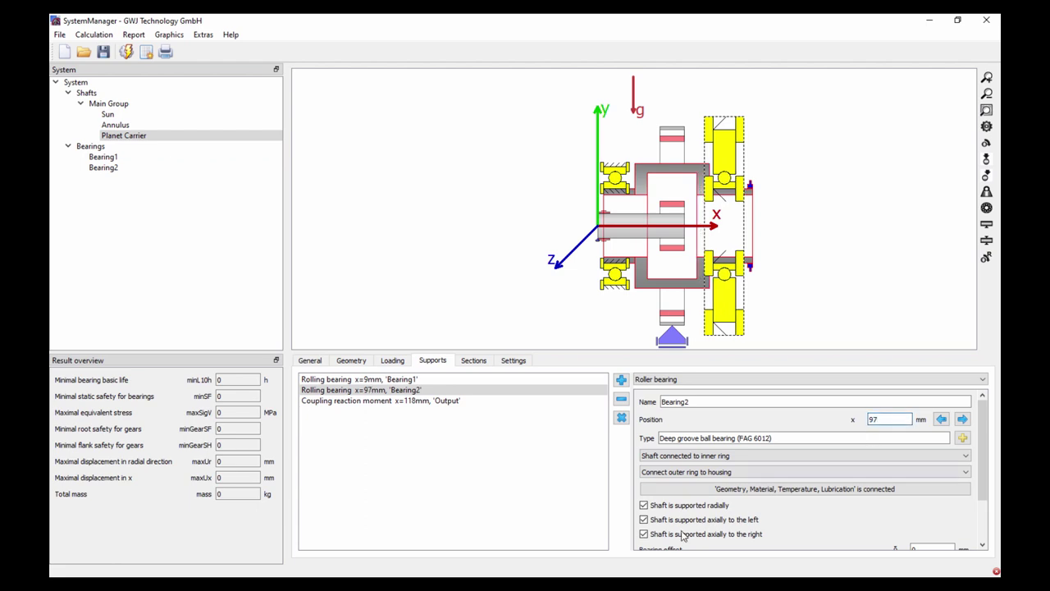
# - Remove Bearing1's axial support to the left and to the right, leaving it supported radially only
pyautogui.click(428, 379)
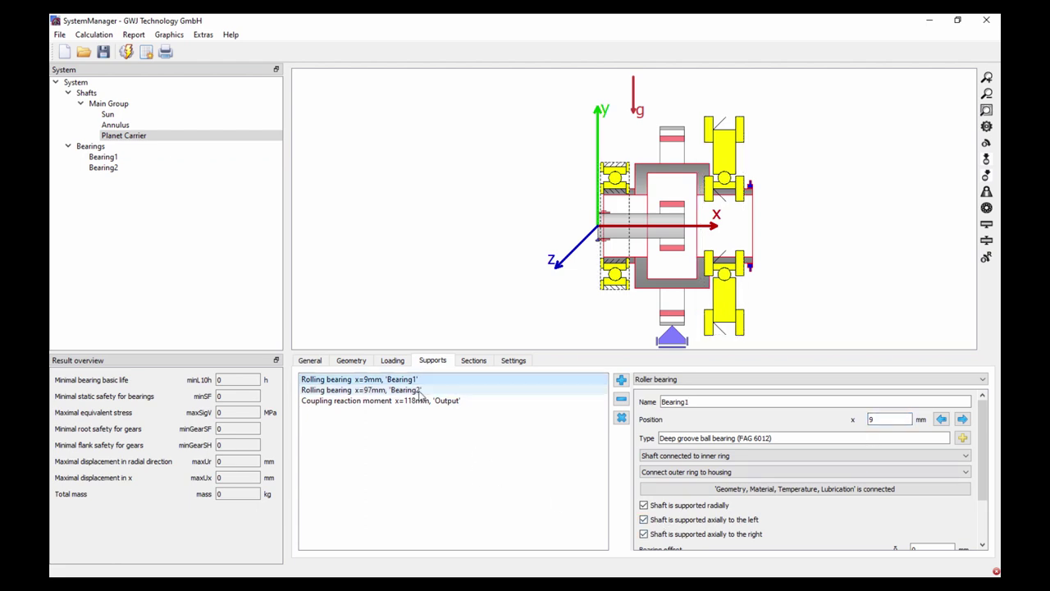
pyautogui.click(674, 520)
pyautogui.click(653, 535)
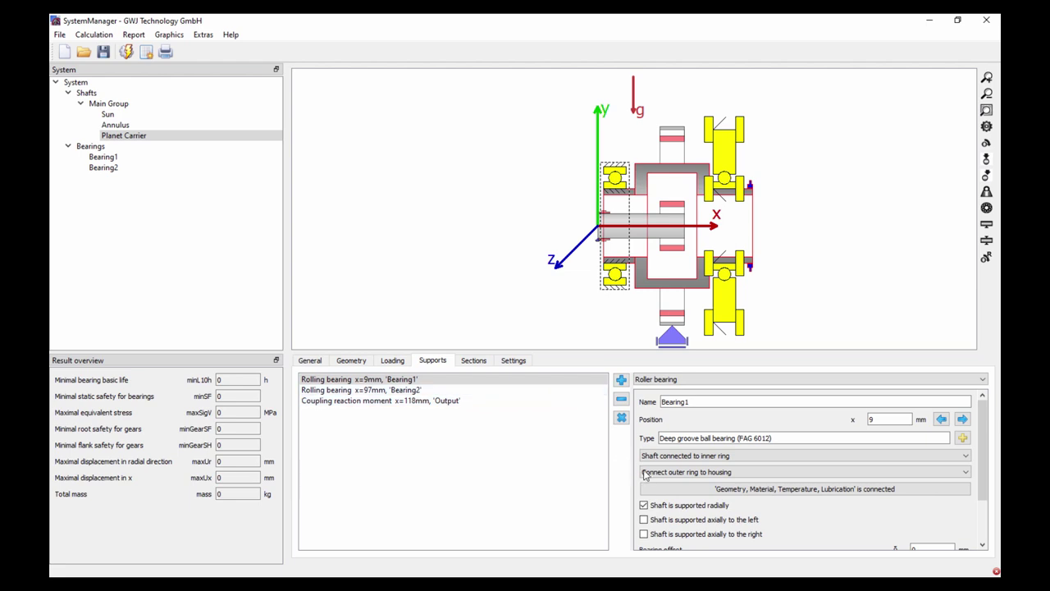
pyautogui.click(673, 475)
pyautogui.click(671, 474)
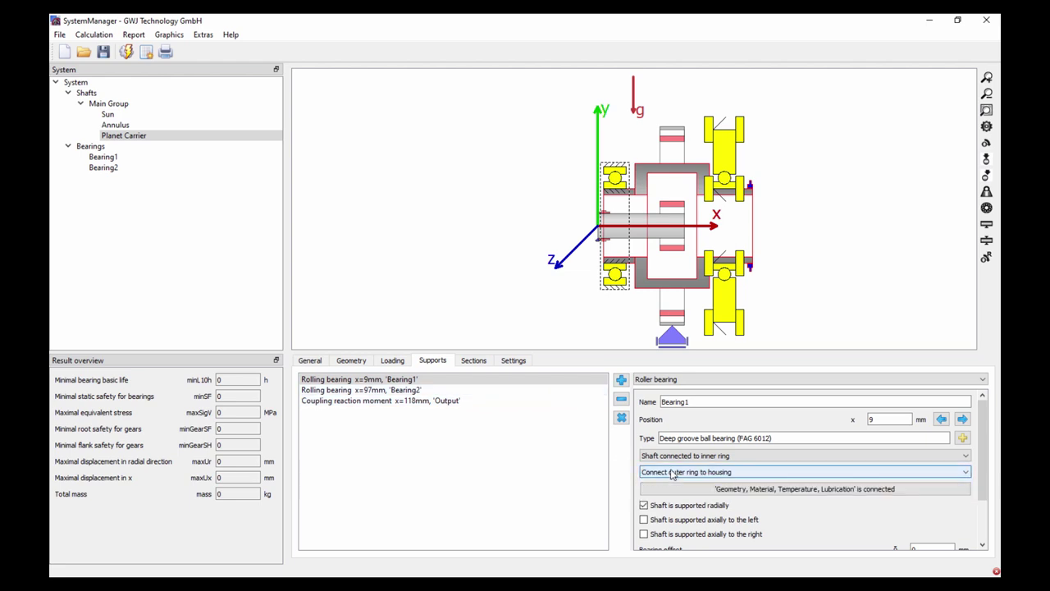
# - Inspect the complete shaft system in the fitted 3D view and compare the Annulus and Planet Carrier supports
pyautogui.click(435, 390)
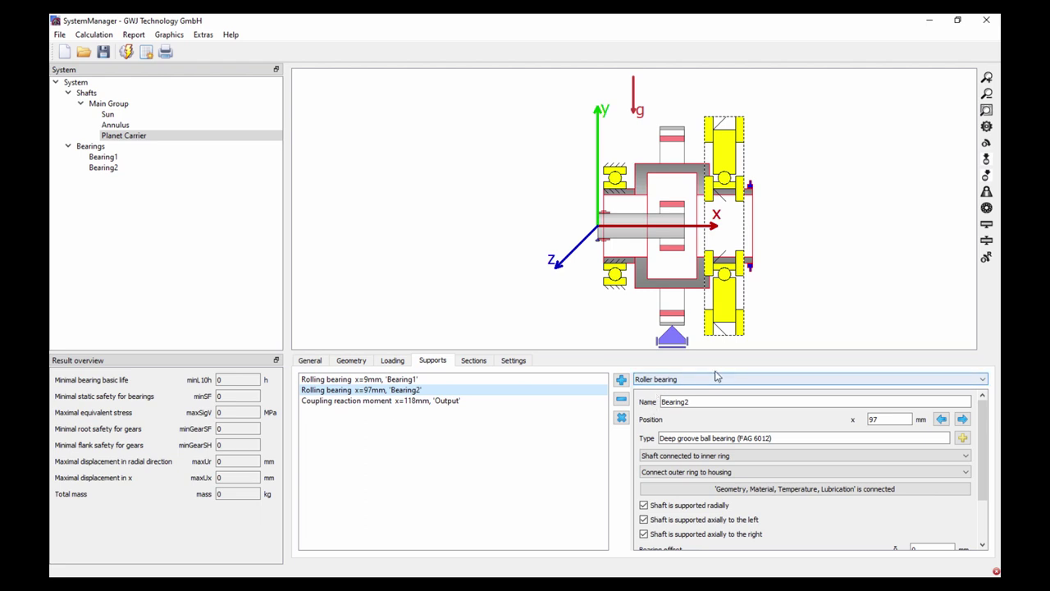
pyautogui.click(104, 94)
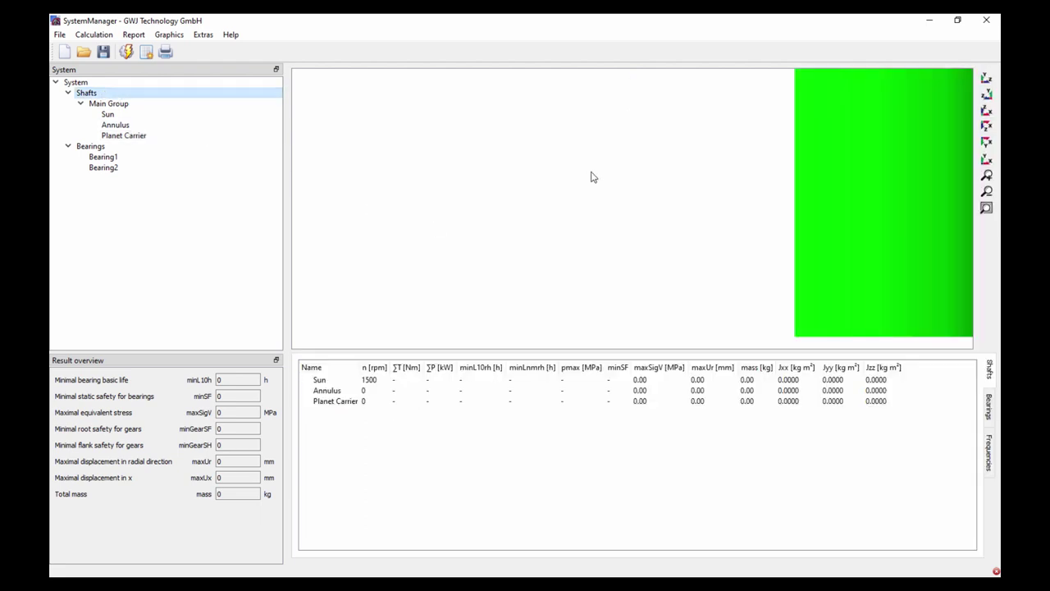
pyautogui.click(987, 208)
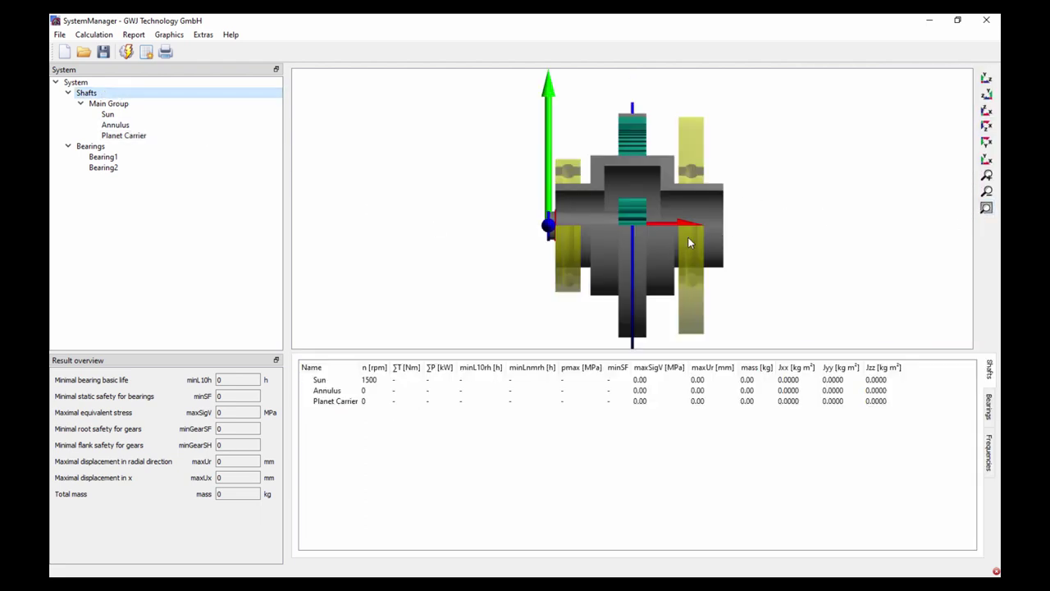
pyautogui.click(119, 126)
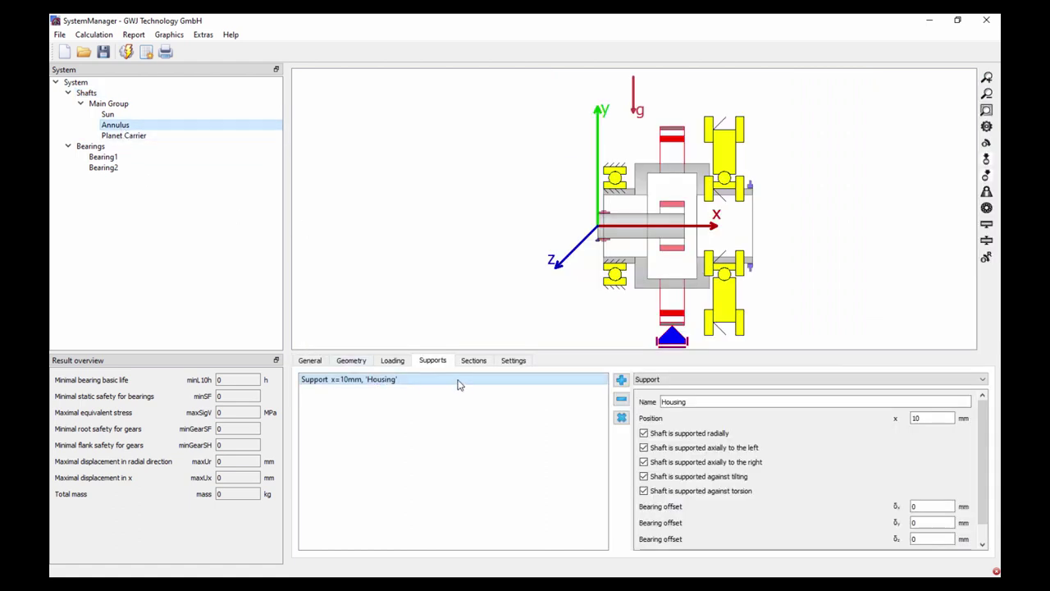
pyautogui.click(128, 137)
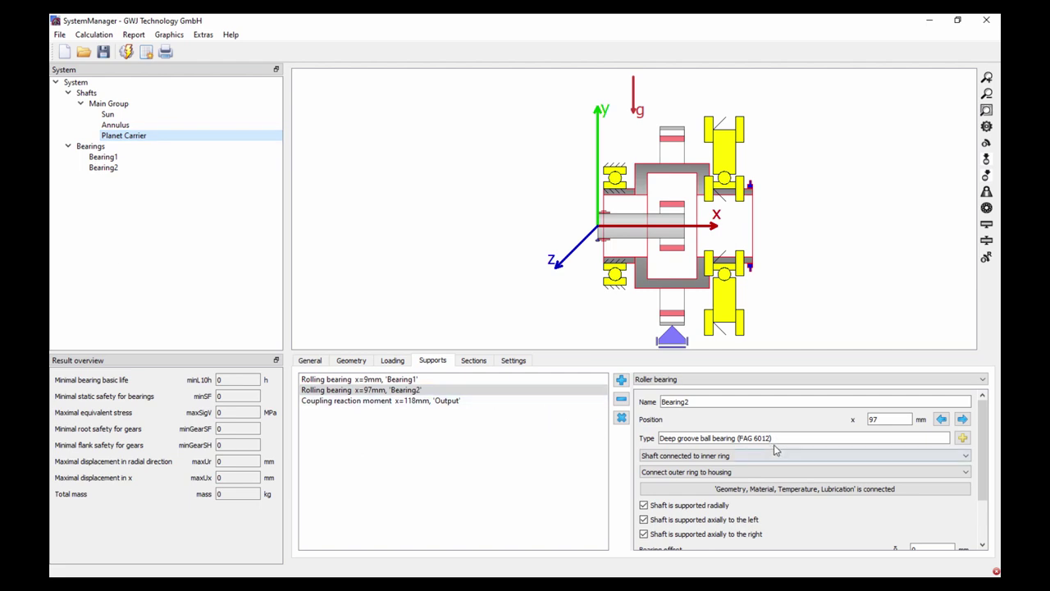
# - Reapply the FAG 6012 deep groove ball bearing selection to Bearing2 and set its position to x = 100 mm
pyautogui.click(957, 439)
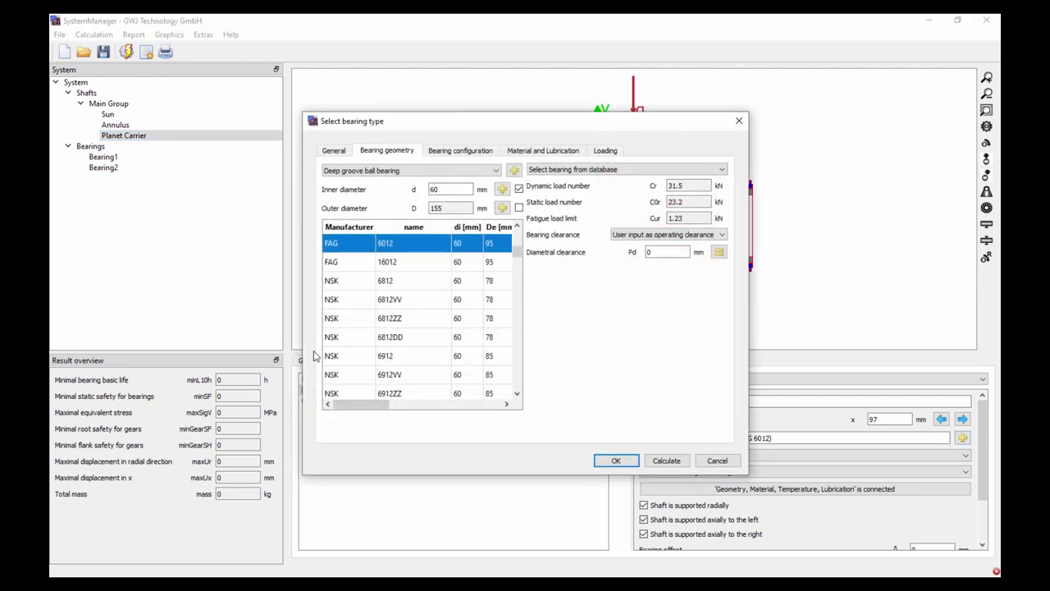
pyautogui.click(597, 462)
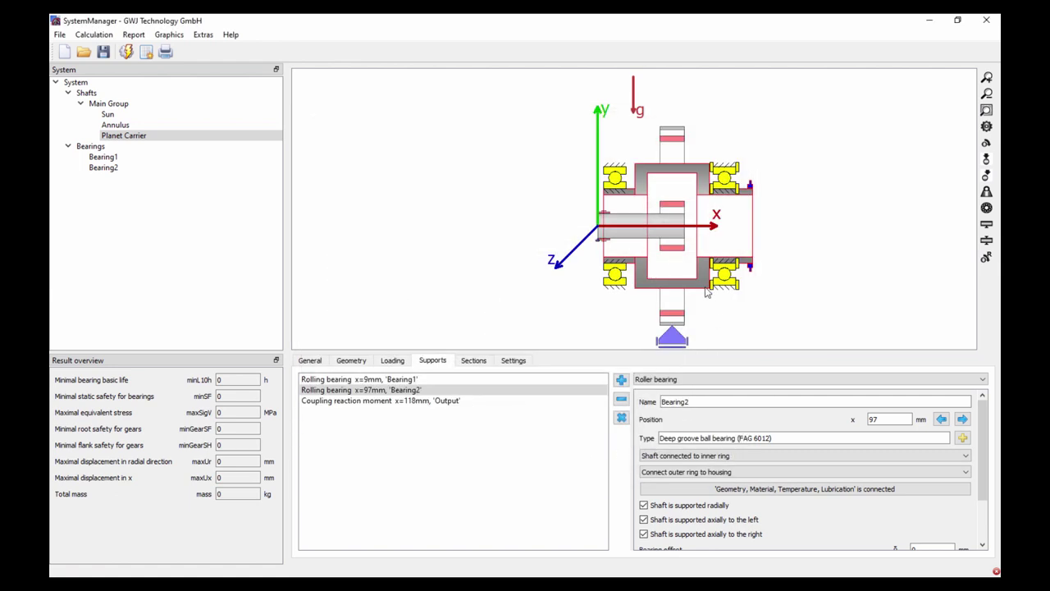
pyautogui.click(885, 418)
pyautogui.write('100')
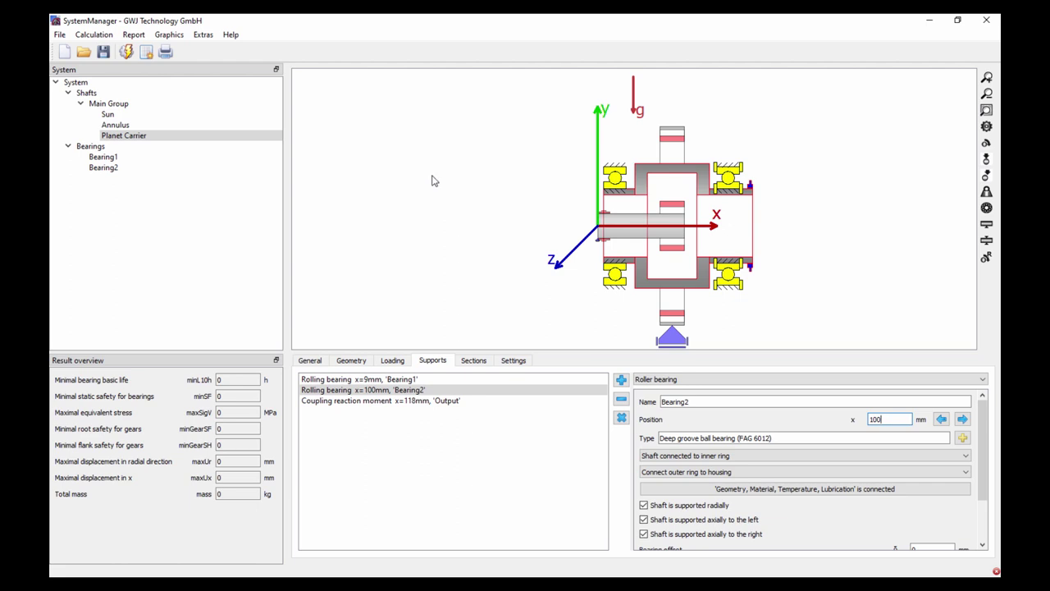
# - Add a planetary group to the shaft system, name it PL Group and set its number of planets to 3
pyautogui.rightClick(98, 97)
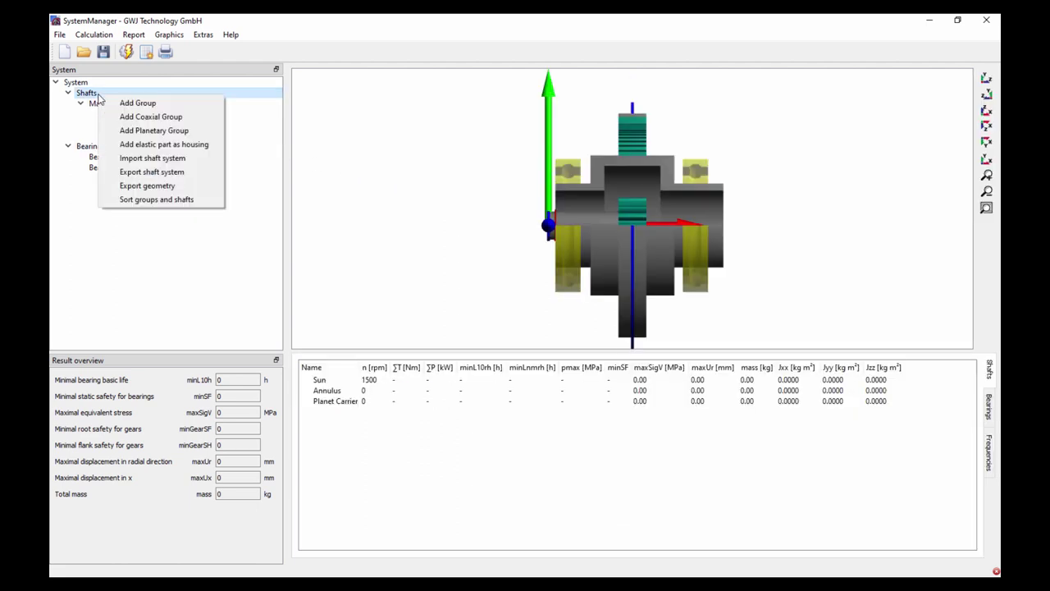
pyautogui.click(147, 132)
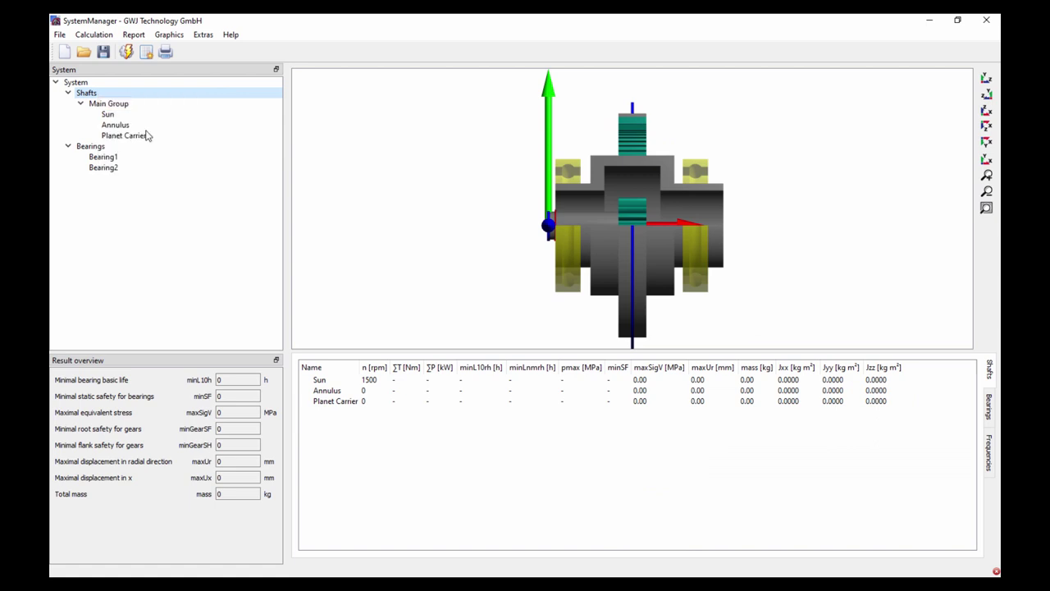
pyautogui.click(110, 147)
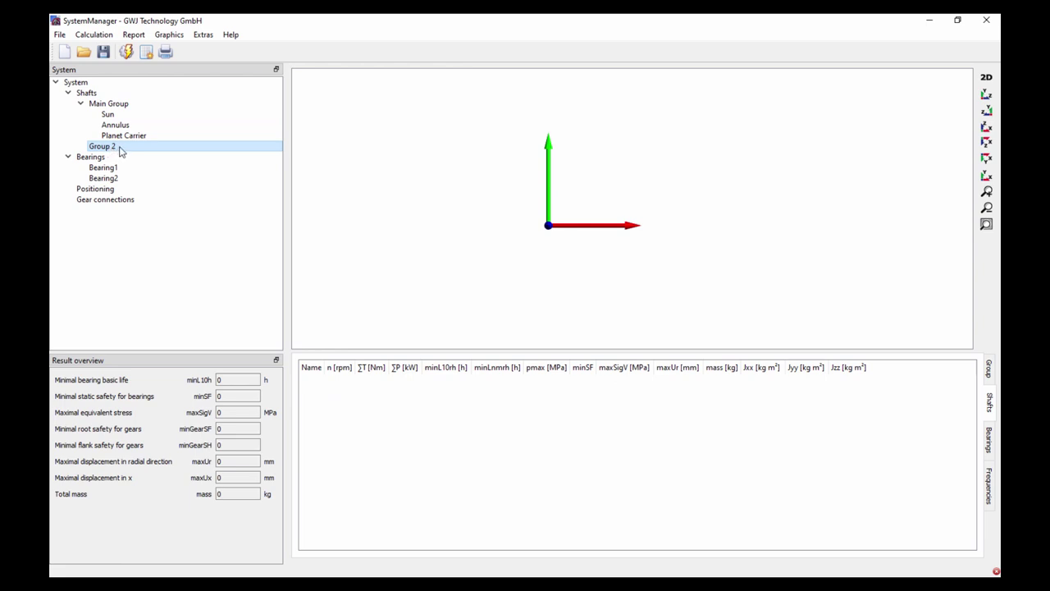
pyautogui.click(989, 369)
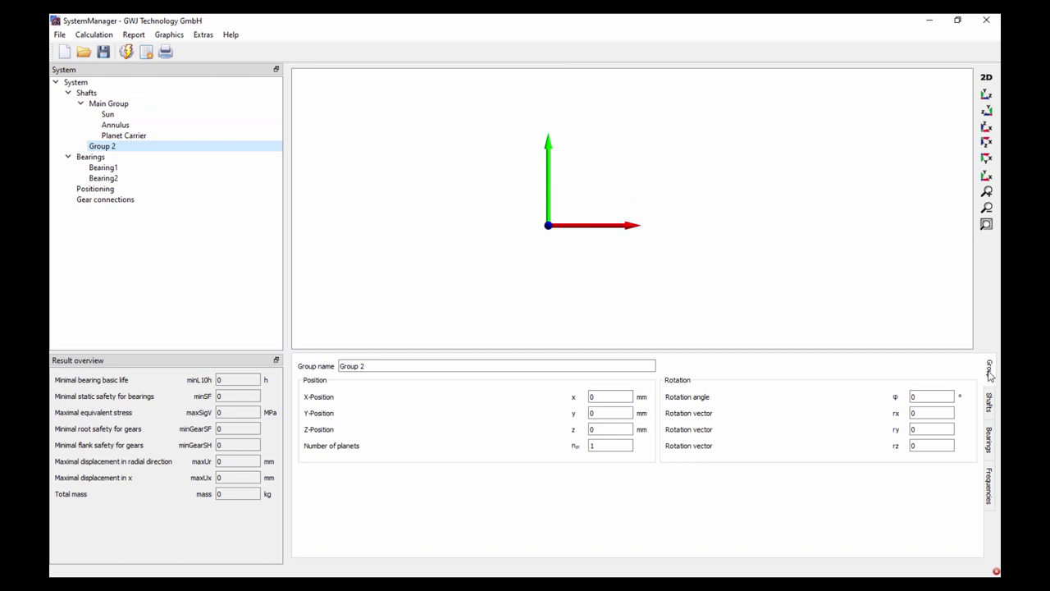
pyautogui.click(401, 367)
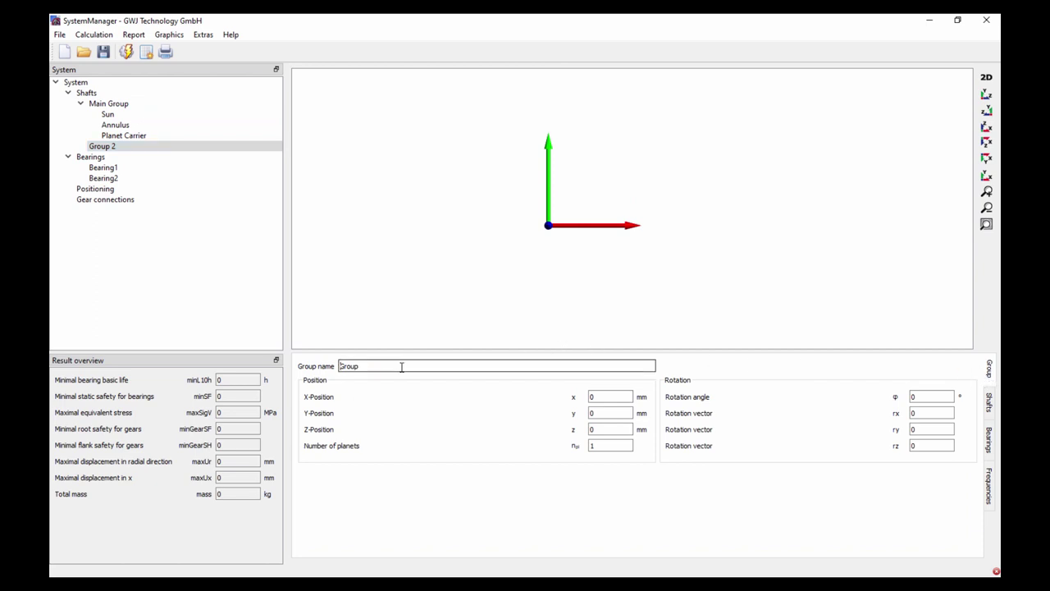
pyautogui.write('Pl')
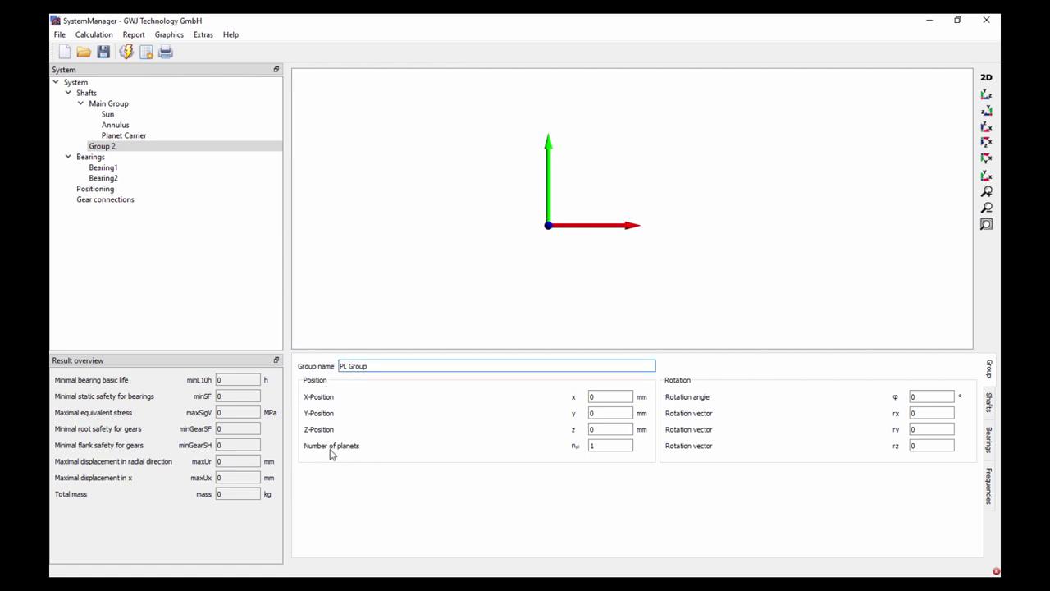
pyautogui.doubleClick(608, 447)
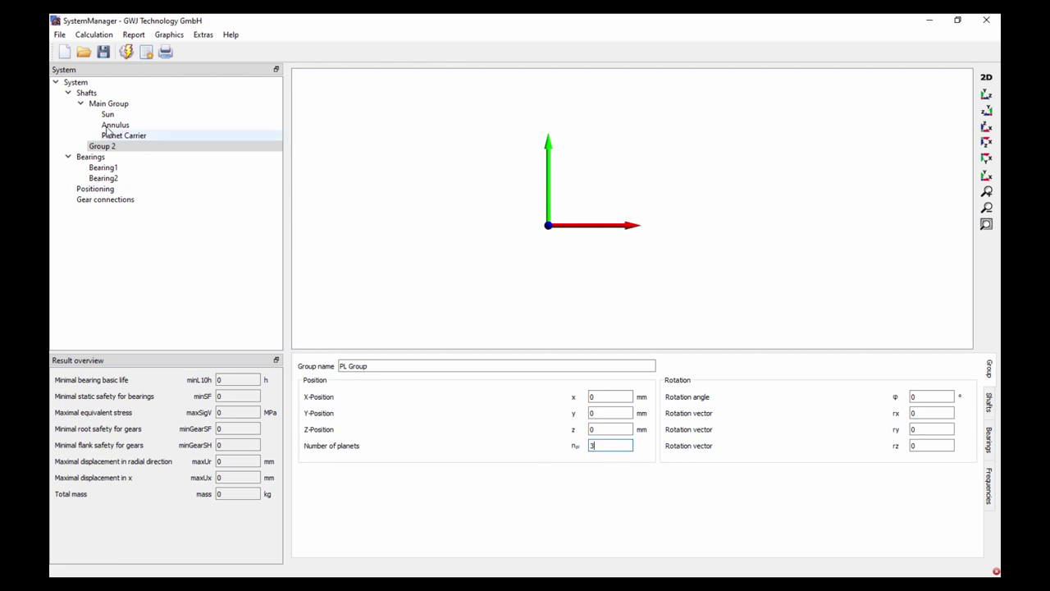
pyautogui.click(86, 92)
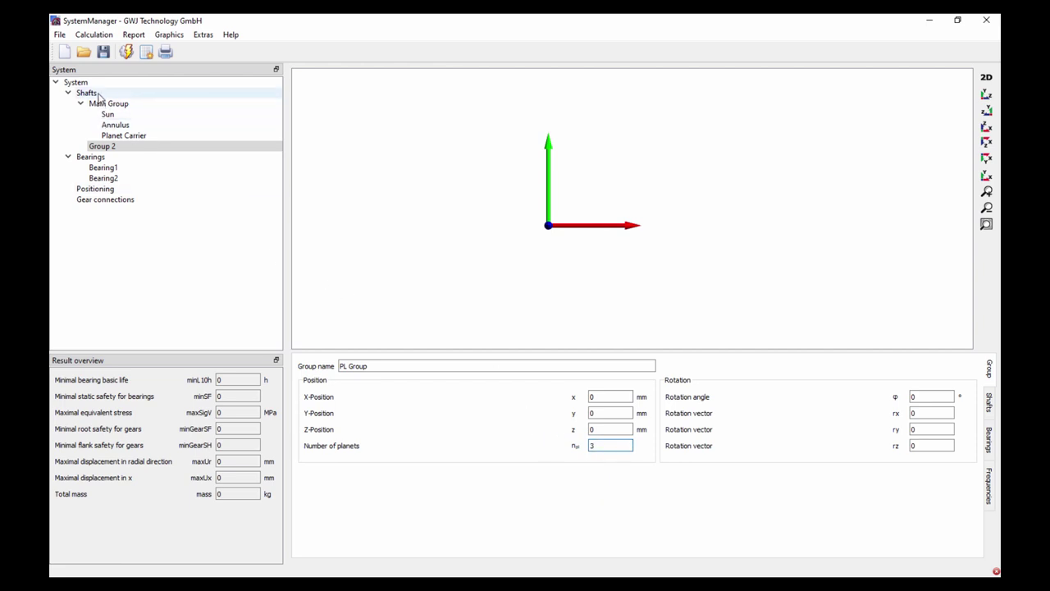
# - Add three shafts to PL Group and expand the group in the system tree
pyautogui.click(99, 146)
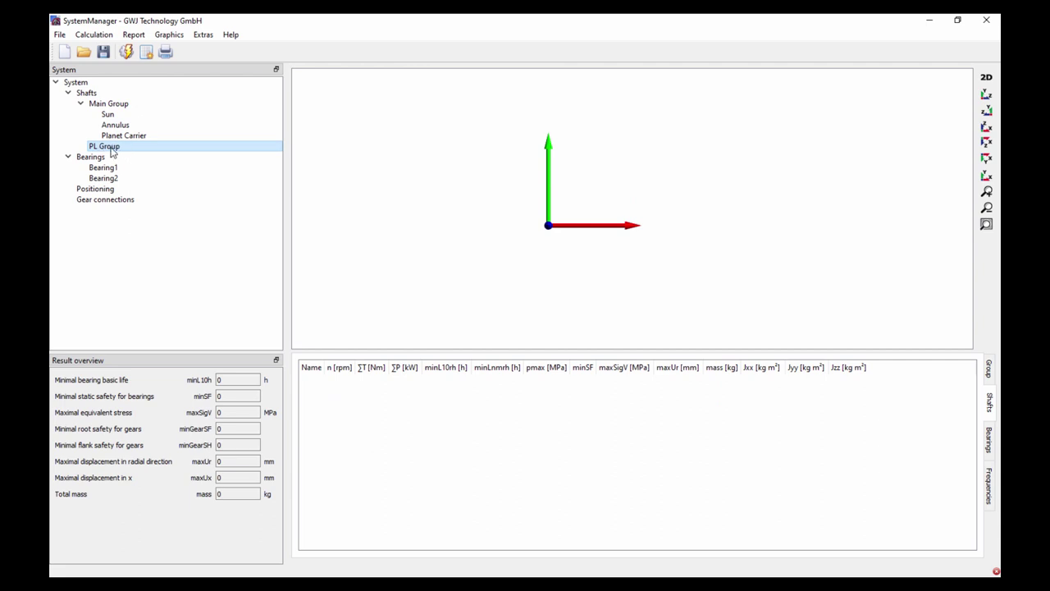
pyautogui.rightClick(112, 153)
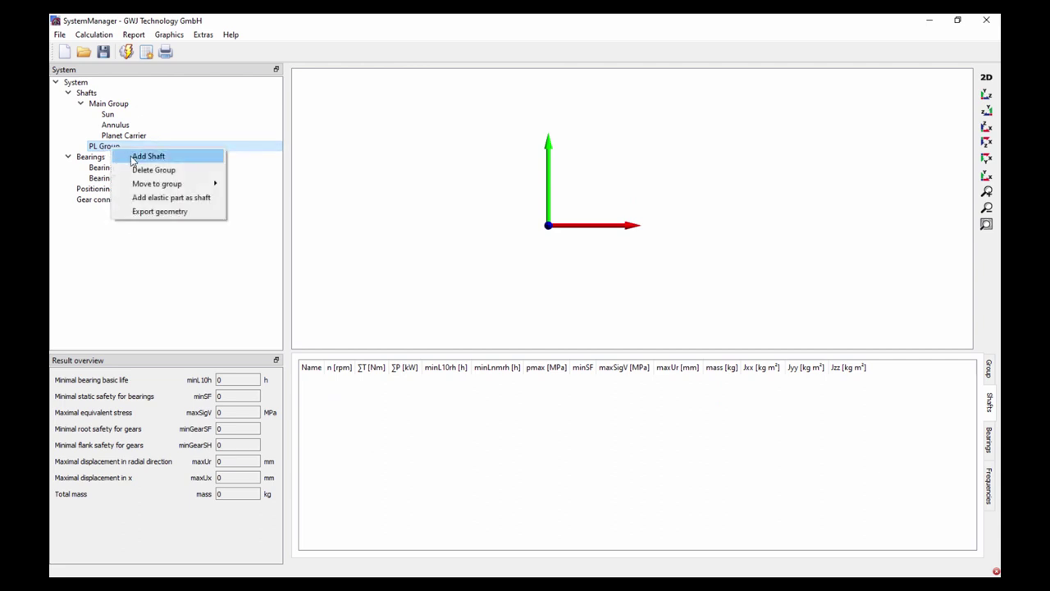
pyautogui.click(133, 157)
pyautogui.rightClick(112, 149)
pyautogui.click(135, 156)
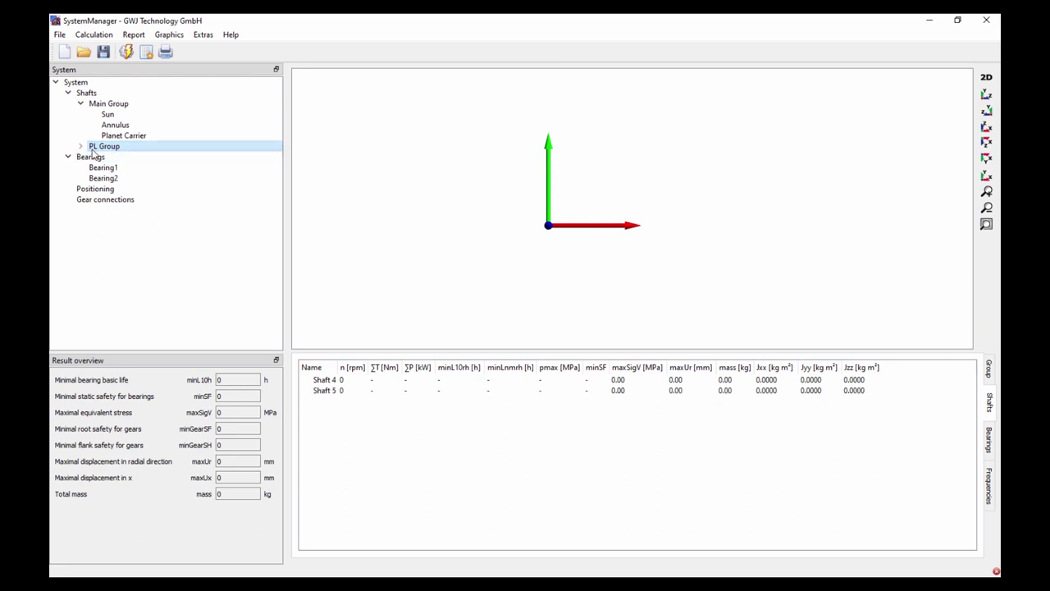
pyautogui.rightClick(97, 150)
pyautogui.click(111, 153)
pyautogui.click(81, 146)
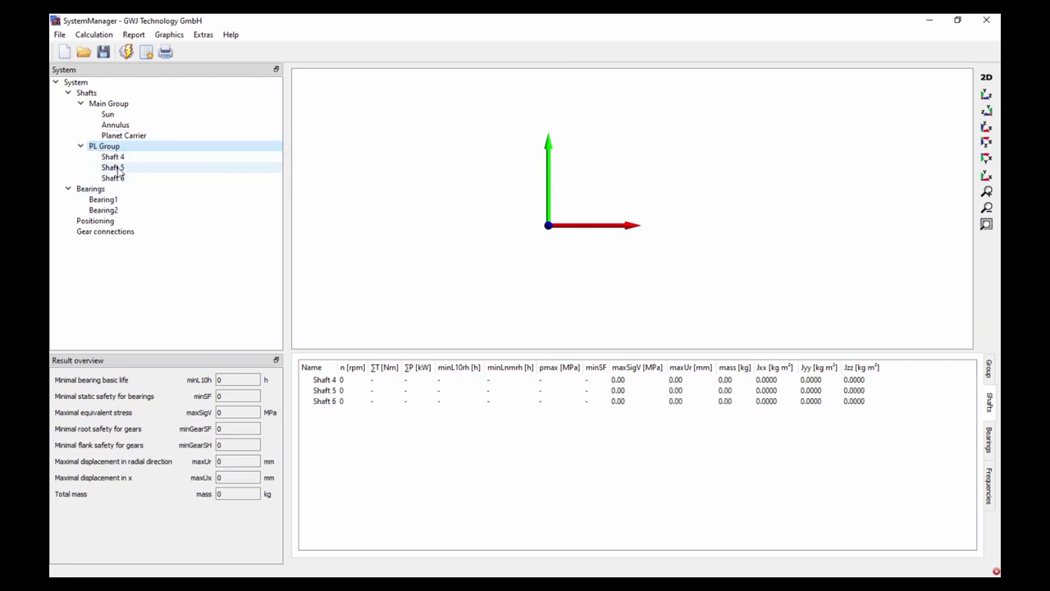
# - Rename the first shaft in PL Group, Shaft 4, as Pin
pyautogui.click(120, 159)
pyautogui.click(316, 362)
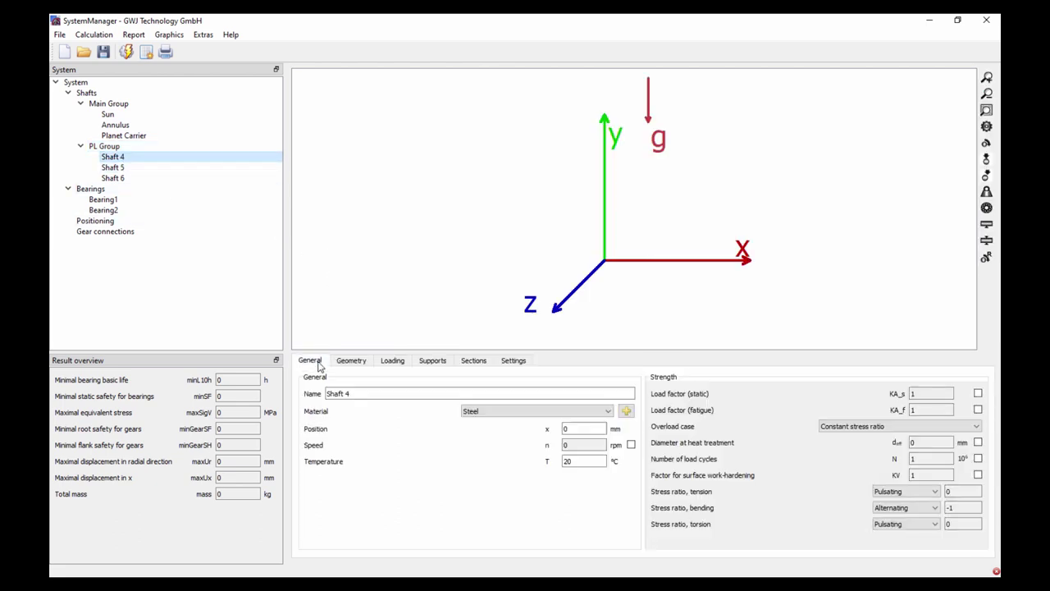
pyautogui.moveTo(351, 394); pyautogui.dragTo(292, 396)
pyautogui.write('P')
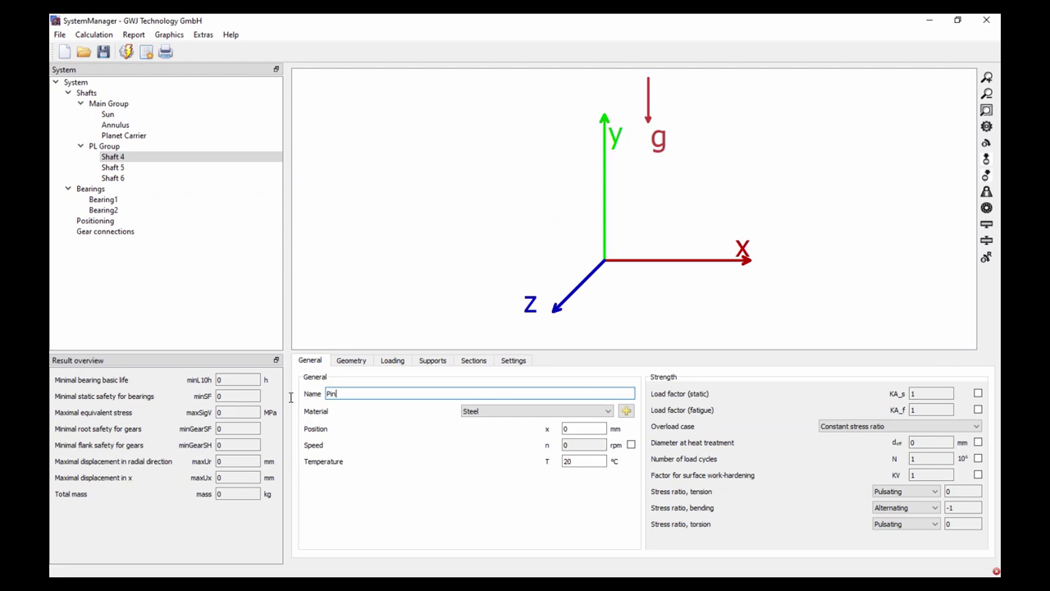
pyautogui.write('in')
# - Build the Pin's outer geometry from three 20 mm long sections with diameters of 20, 40 and 20 mm
pyautogui.click(351, 362)
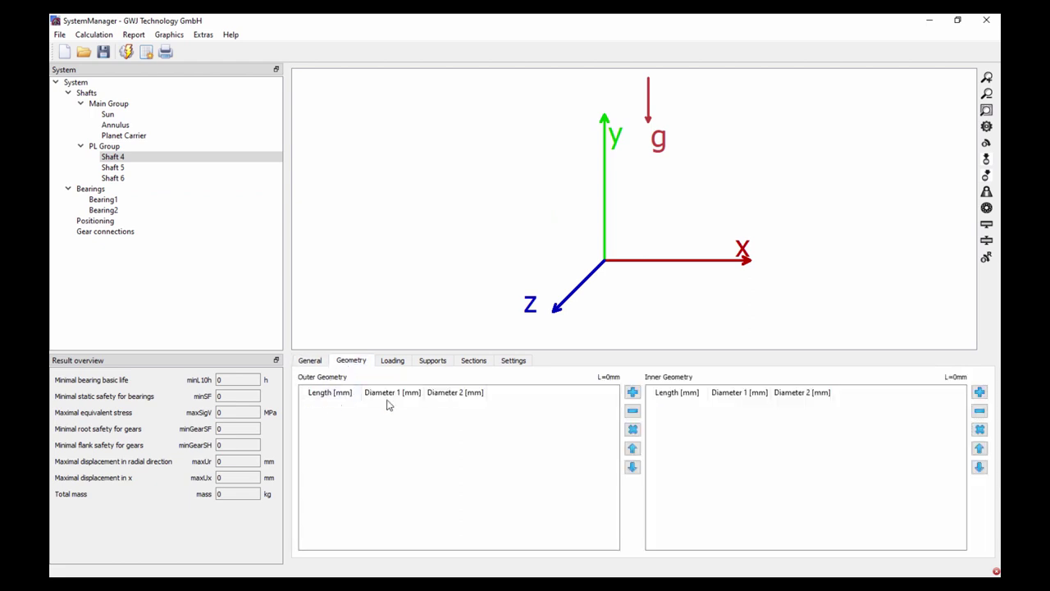
pyautogui.click(632, 393)
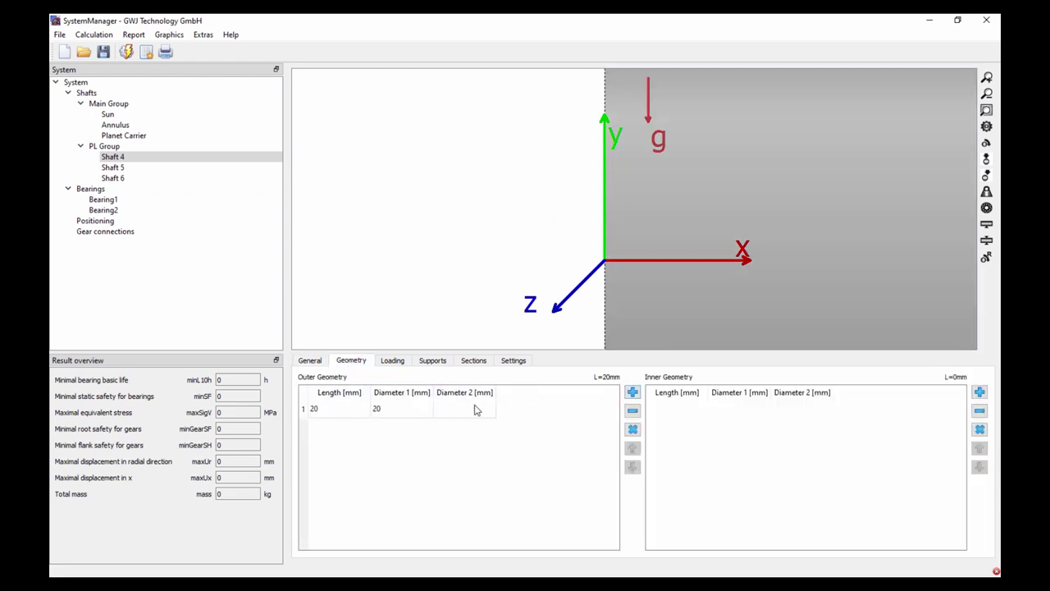
pyautogui.click(633, 392)
pyautogui.click(633, 392)
pyautogui.click(401, 433)
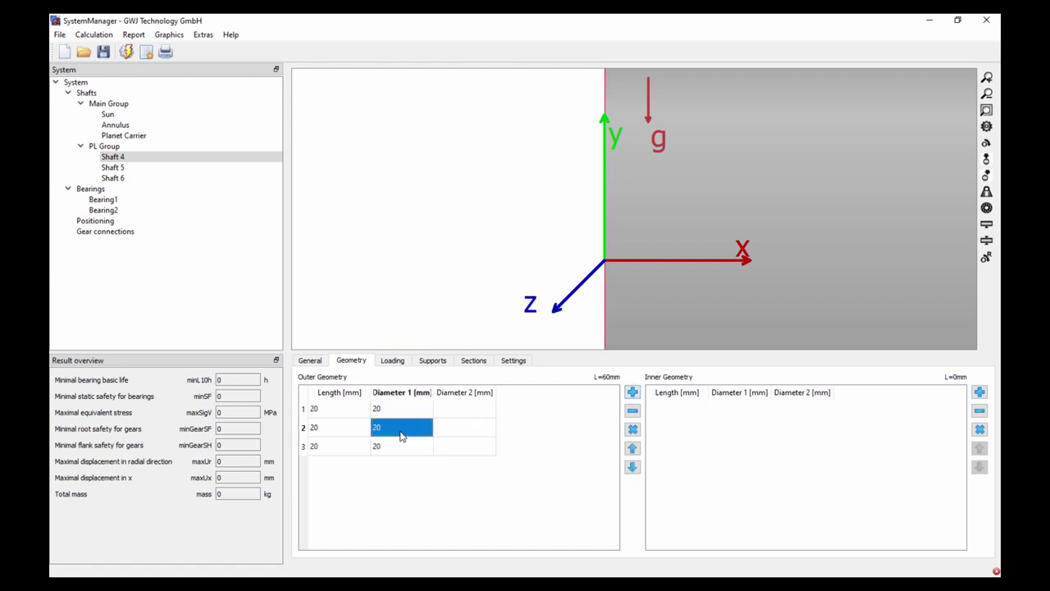
pyautogui.write('40')
pyautogui.press('Return')
pyautogui.click(987, 110)
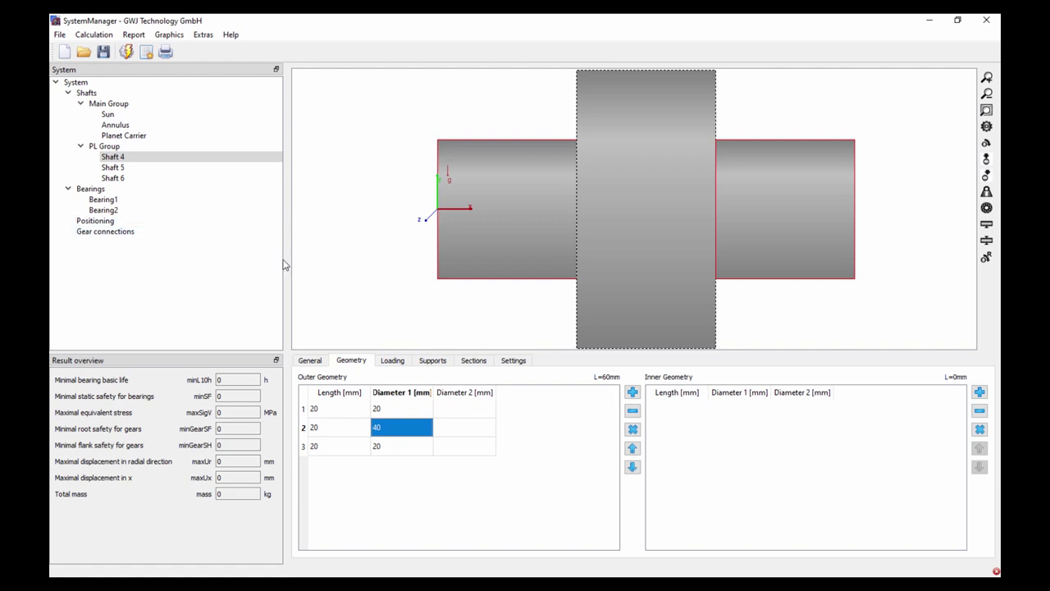
# - Add a cylindrical gear as a loading element on the Pin shaft and name it Planet
pyautogui.click(394, 365)
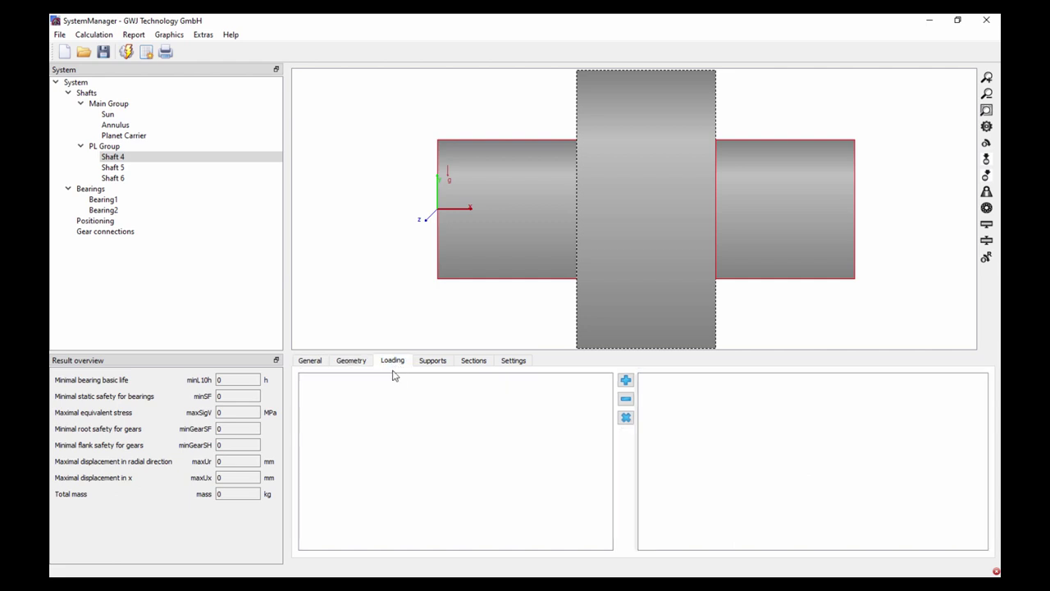
pyautogui.click(626, 381)
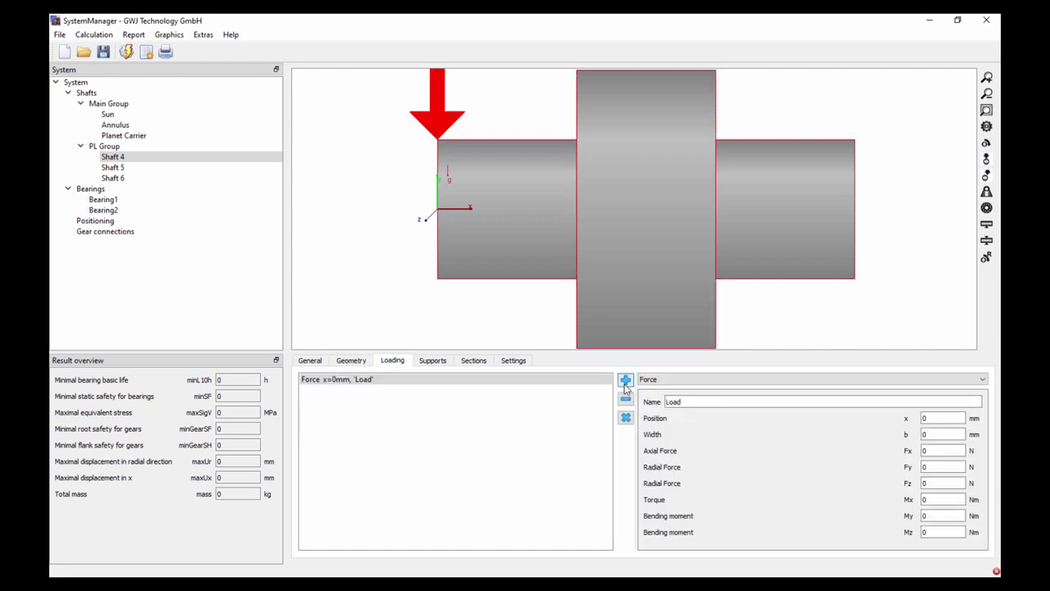
pyautogui.click(670, 379)
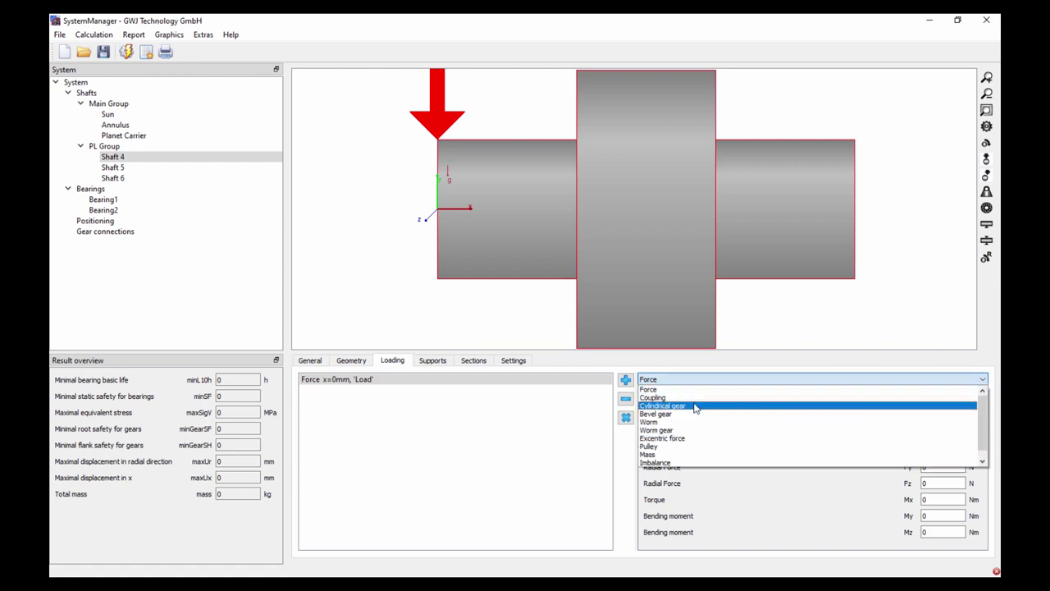
pyautogui.click(694, 405)
pyautogui.doubleClick(693, 403)
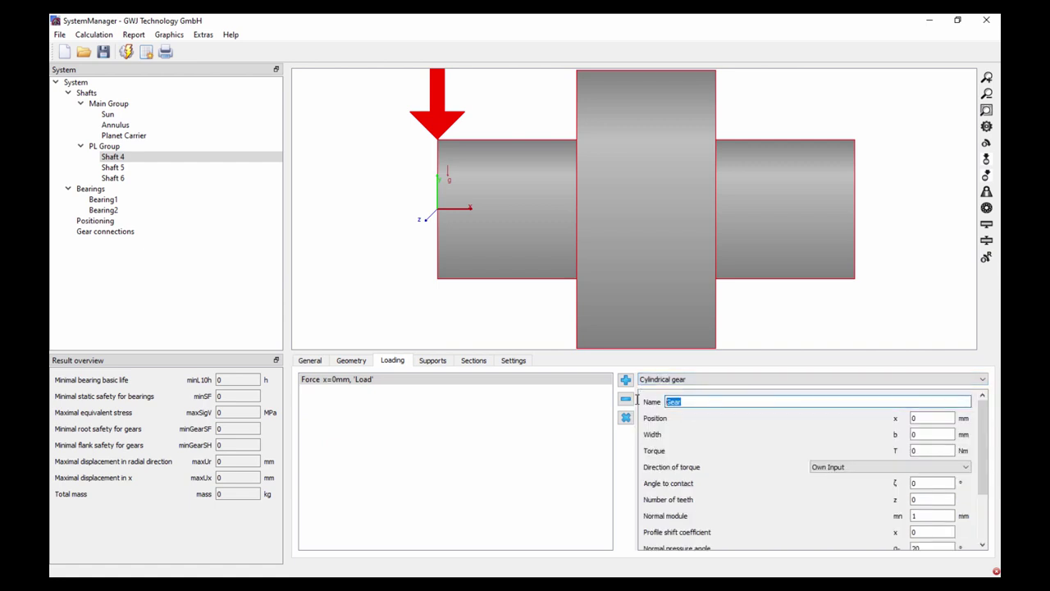
pyautogui.write('Planet')
# - Define the Planet gear with position 30 mm, width 20 mm, 25 teeth and a normal module of 2 mm
pyautogui.doubleClick(915, 418)
pyautogui.doubleClick(926, 435)
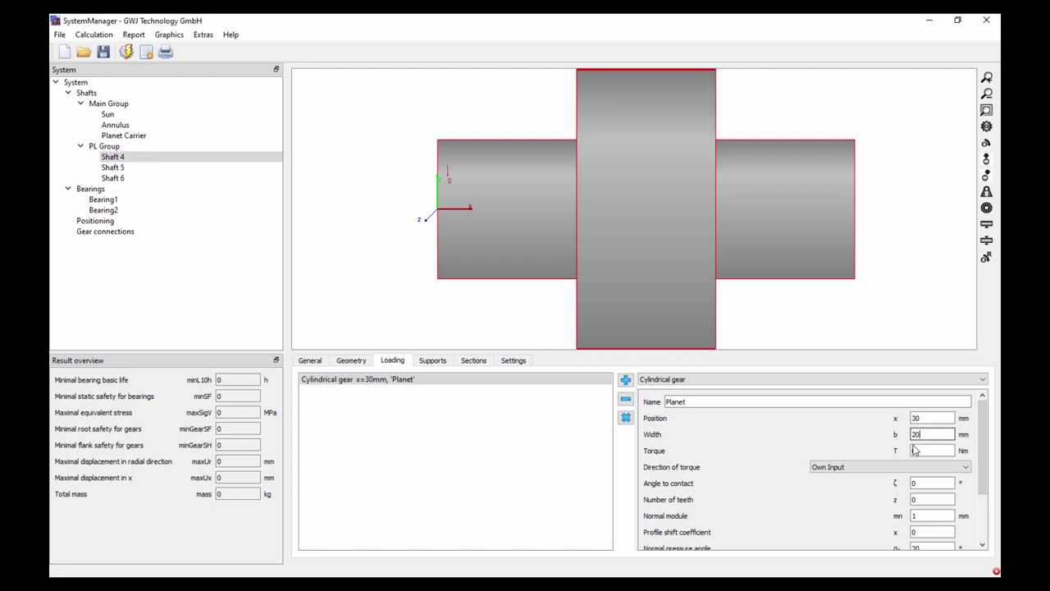
pyautogui.click(925, 501)
pyautogui.write('25')
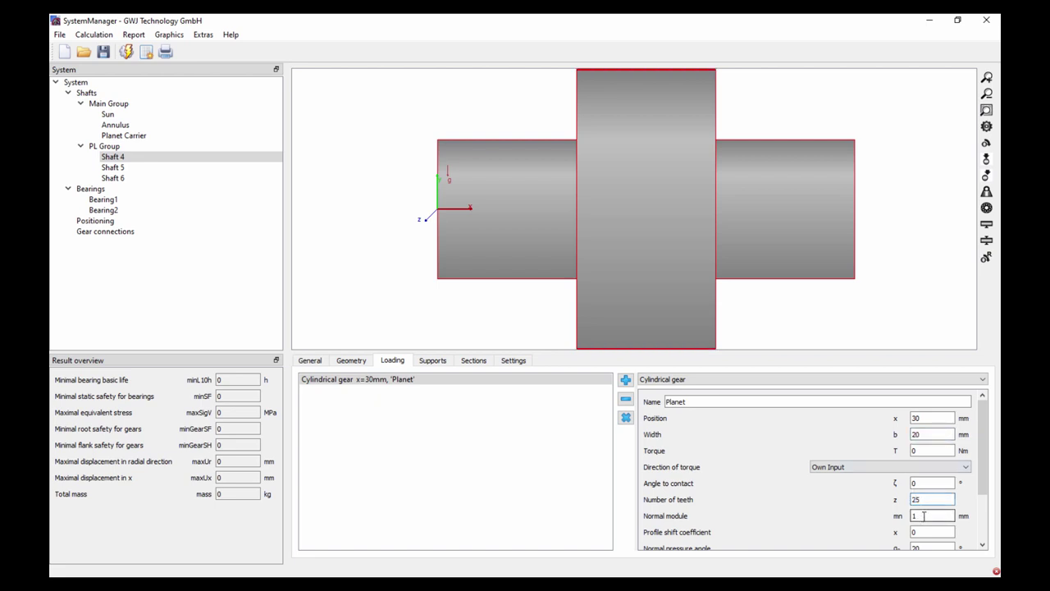
pyautogui.write('2')
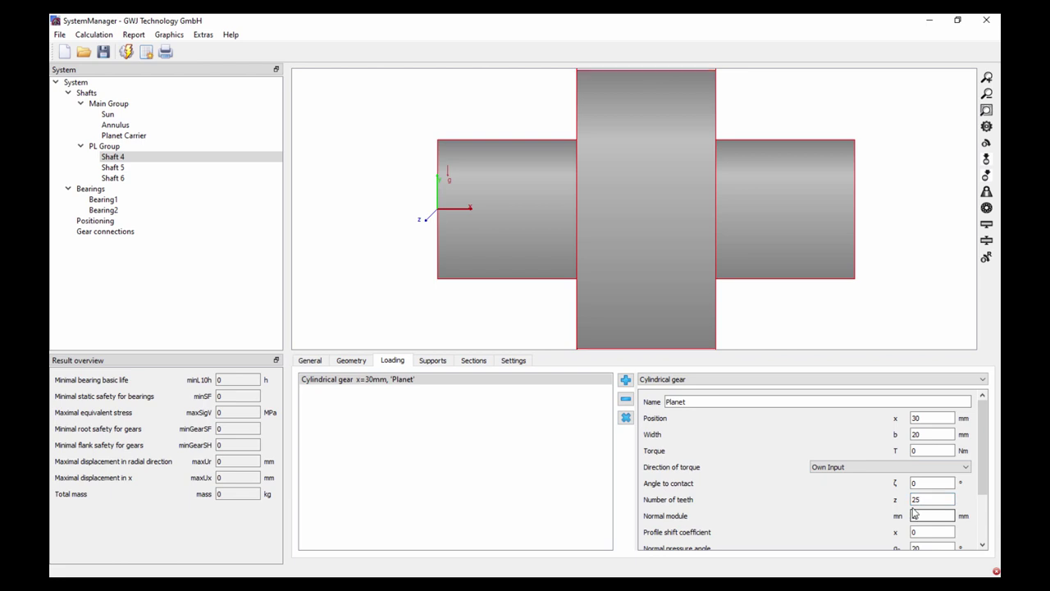
pyautogui.click(986, 109)
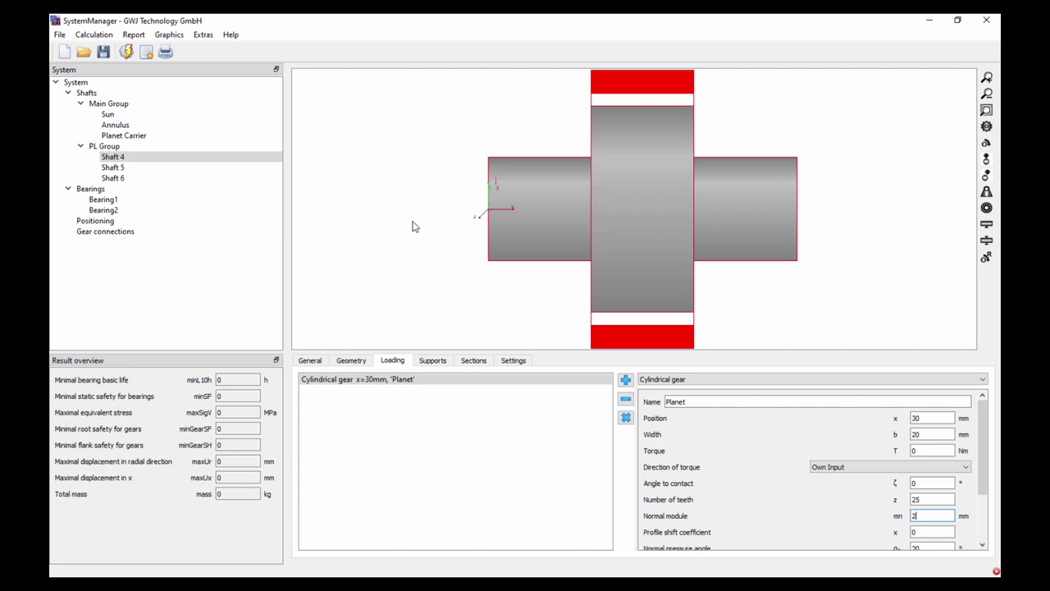
# - Rename the second shaft in PL Group, Shaft 5, as PLC left
pyautogui.click(115, 169)
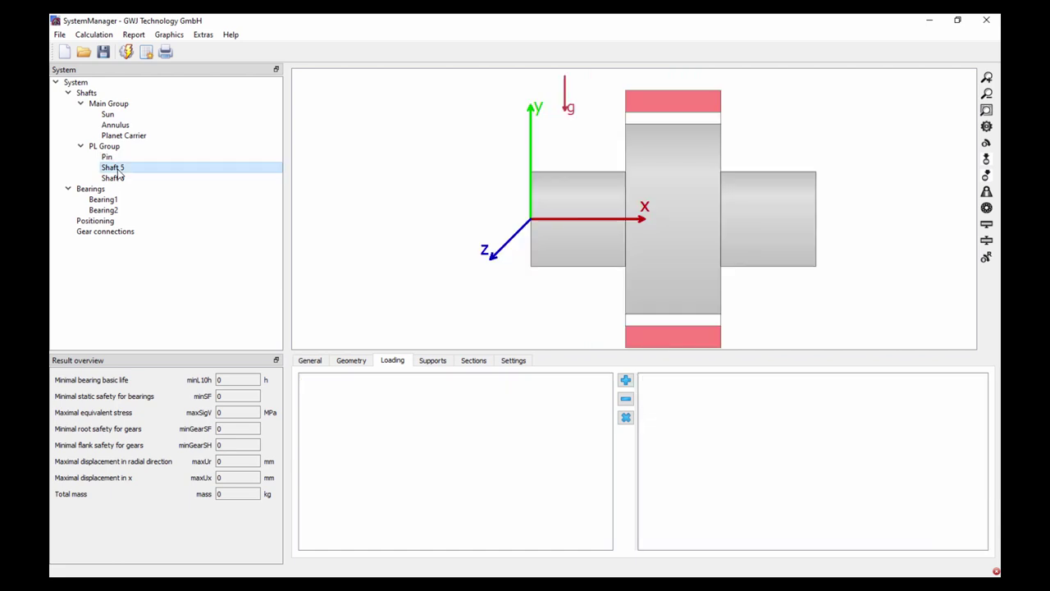
pyautogui.click(313, 365)
pyautogui.moveTo(365, 392); pyautogui.dragTo(318, 394)
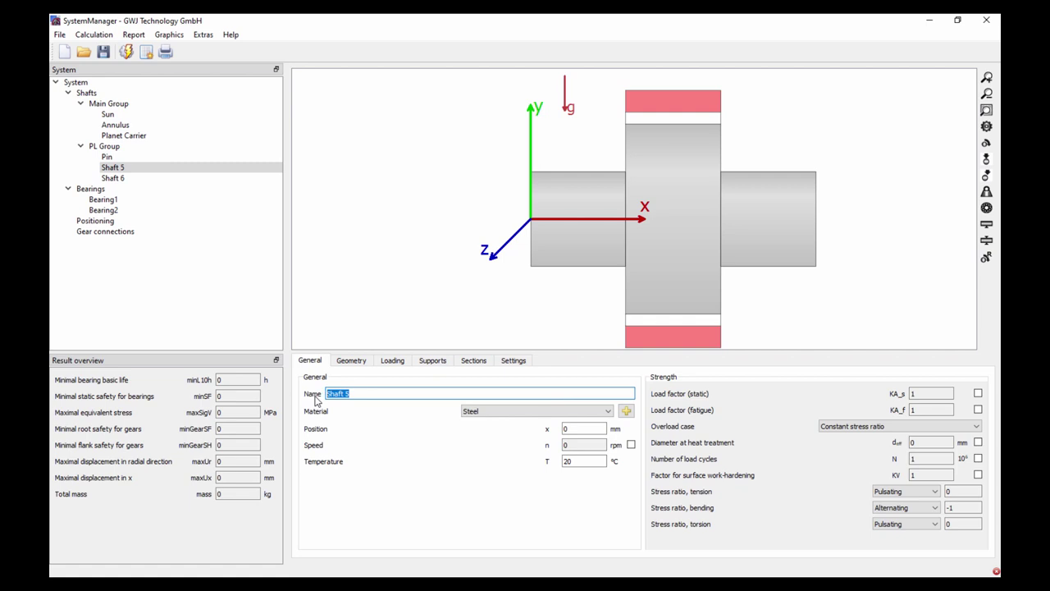
pyautogui.write('PLC left')
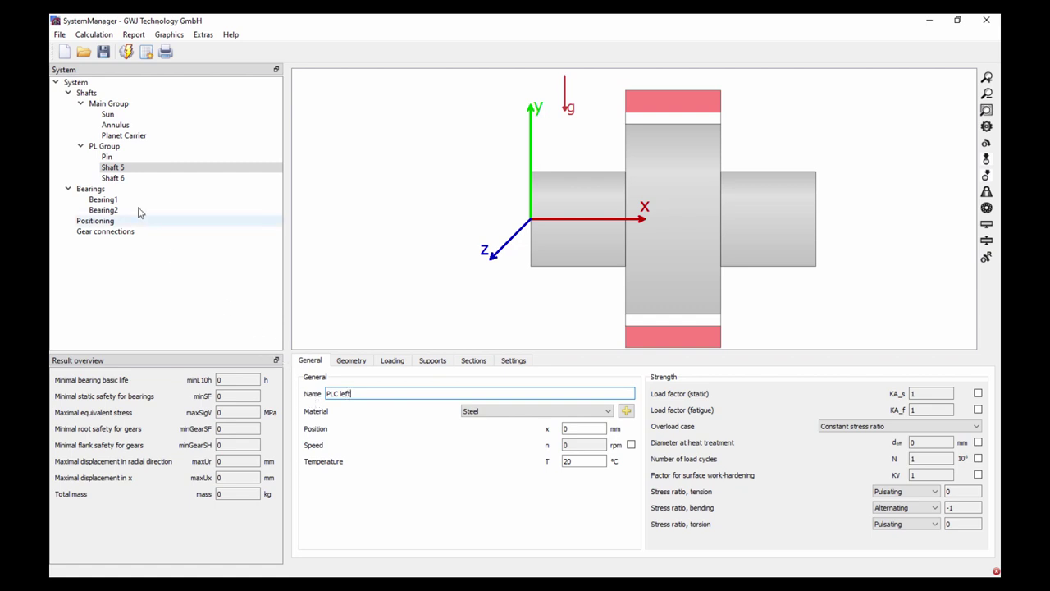
# - Rename the third shaft in PL Group, Shaft 6, as PLC right
pyautogui.click(131, 178)
pyautogui.tripleClick(344, 392)
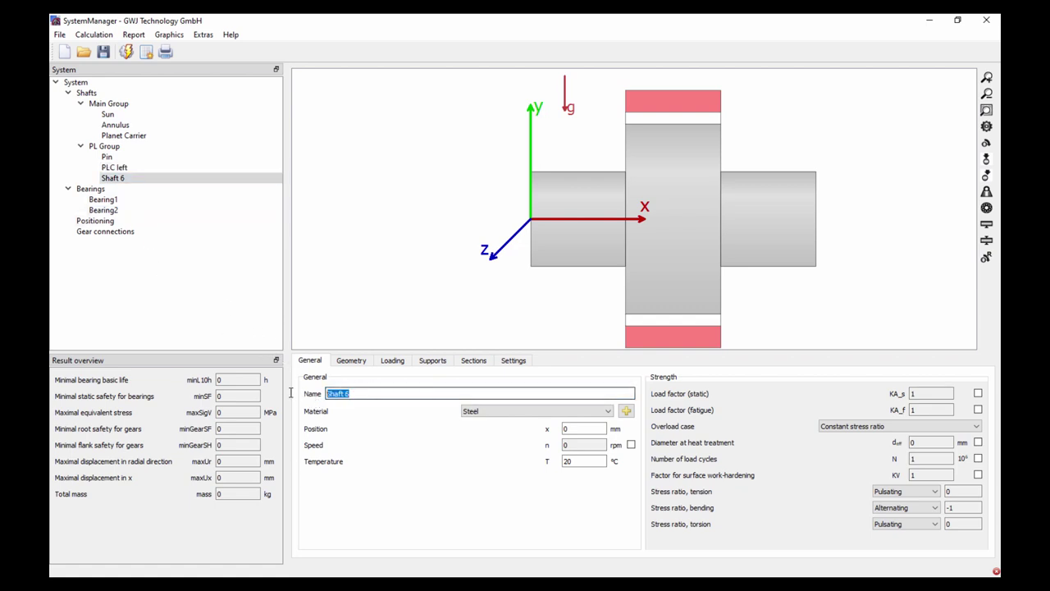
pyautogui.write('PL')
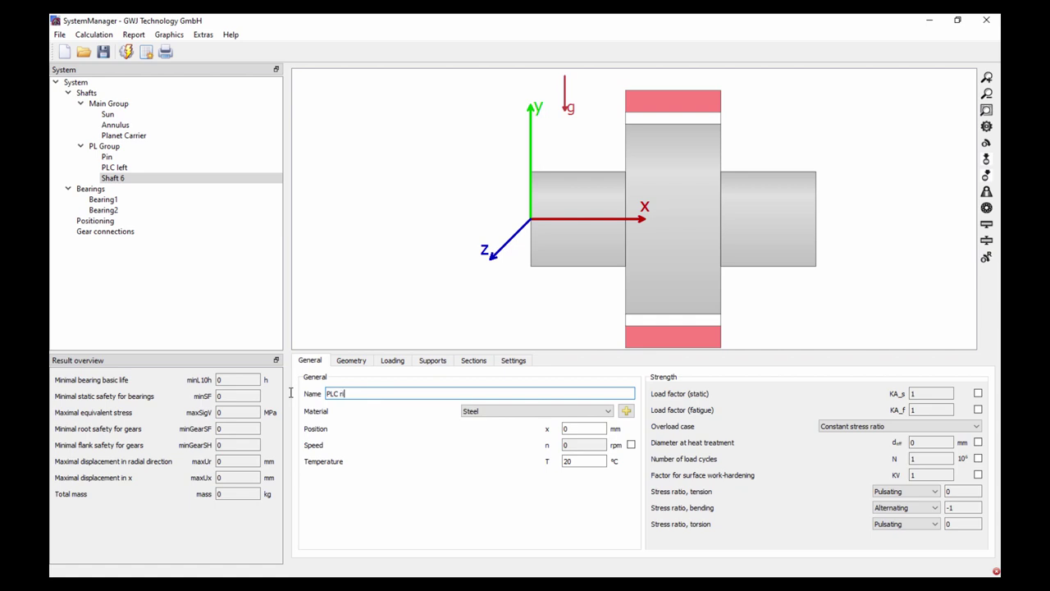
pyautogui.write('C right')
# - Give the PLC left shaft one outer section 15 mm long with a diameter of 50 mm
pyautogui.click(125, 168)
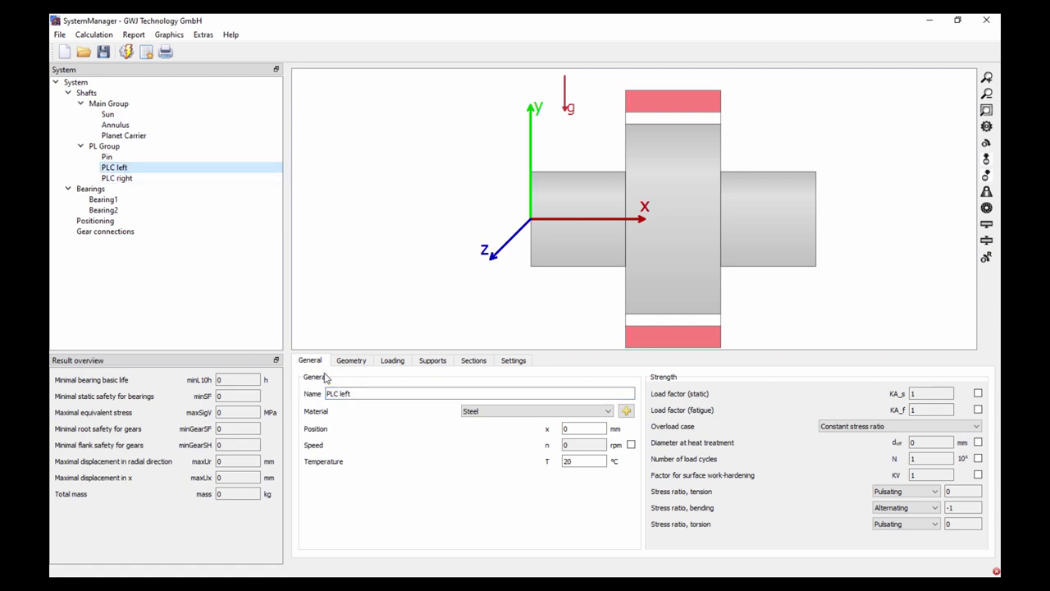
pyautogui.click(353, 361)
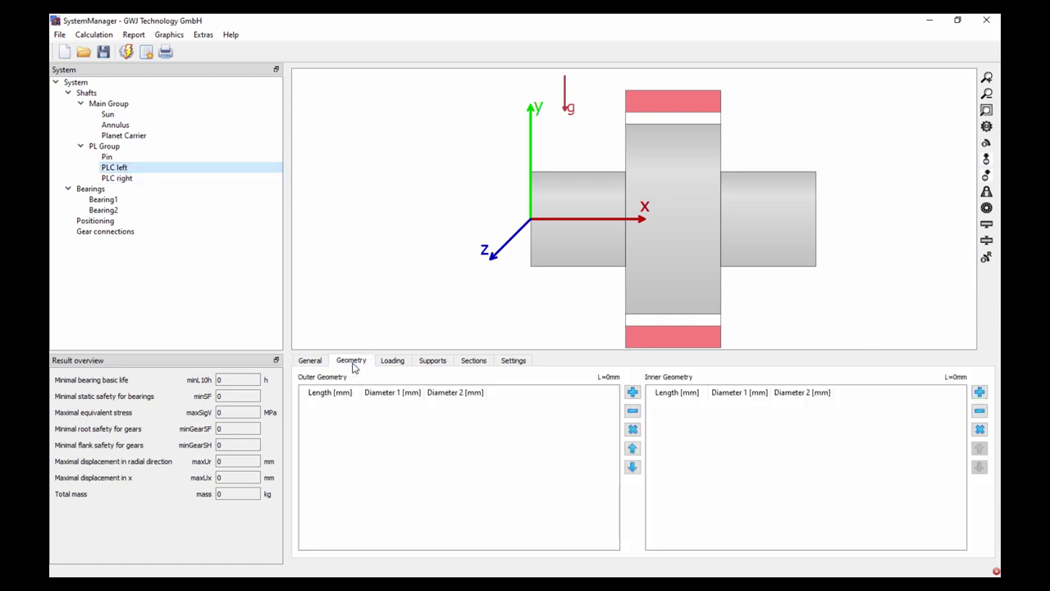
pyautogui.click(633, 394)
pyautogui.click(336, 412)
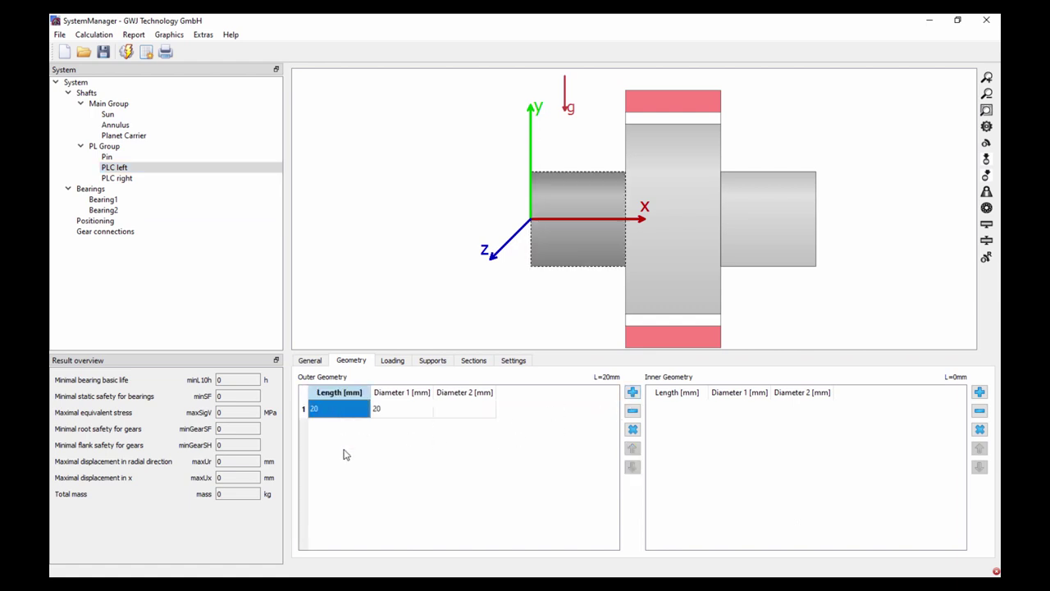
pyautogui.write('15')
pyautogui.press('Return')
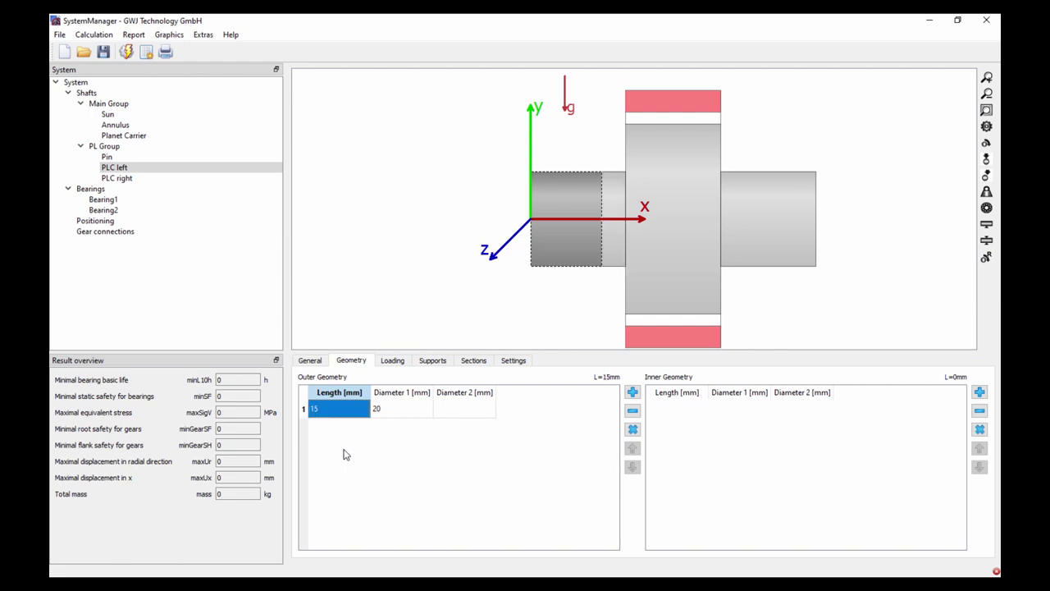
pyautogui.click(398, 416)
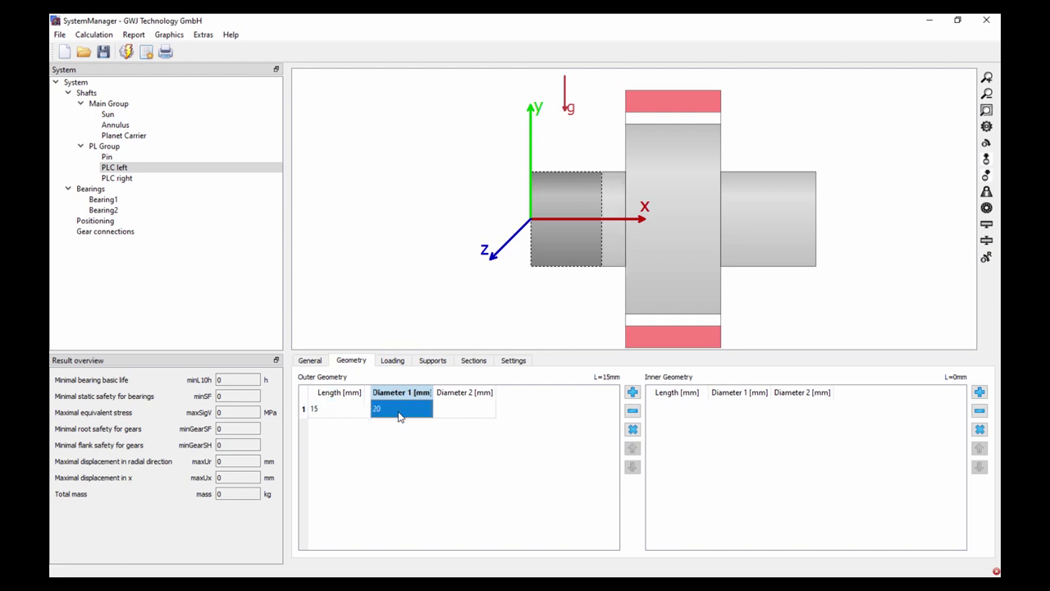
pyautogui.write('50')
pyautogui.press('Return')
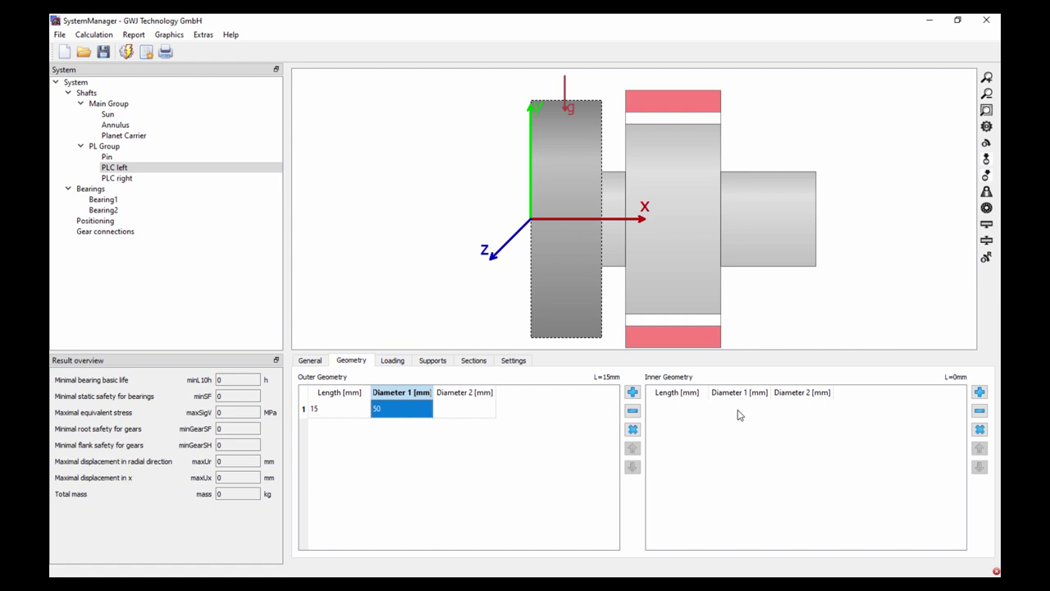
# - Add an inner bore section to PLC left, 15 mm long with a diameter of 42 mm
pyautogui.click(980, 392)
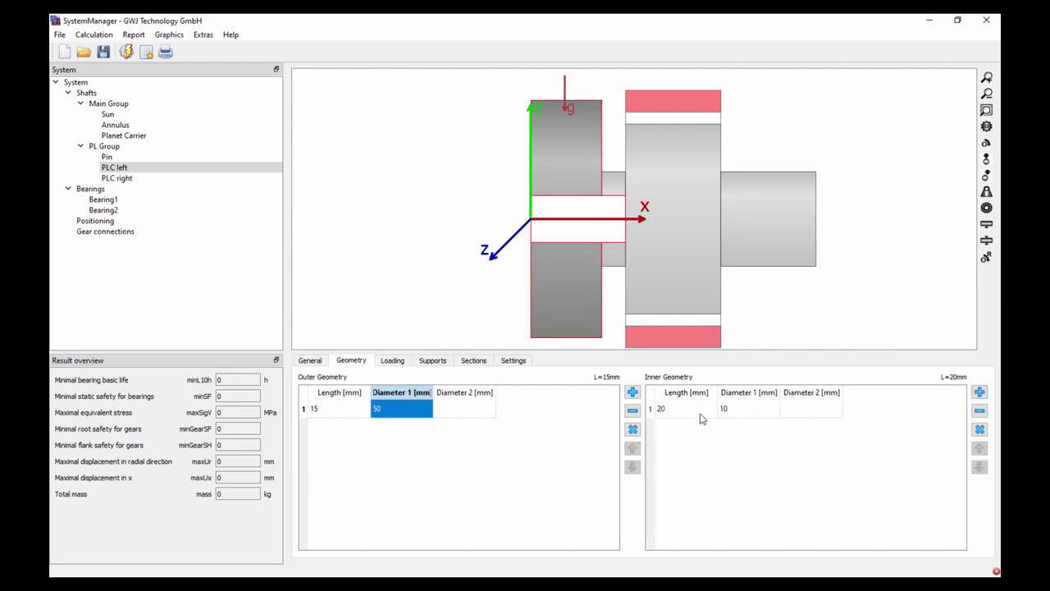
pyautogui.click(701, 416)
pyautogui.write('15')
pyautogui.press('Return')
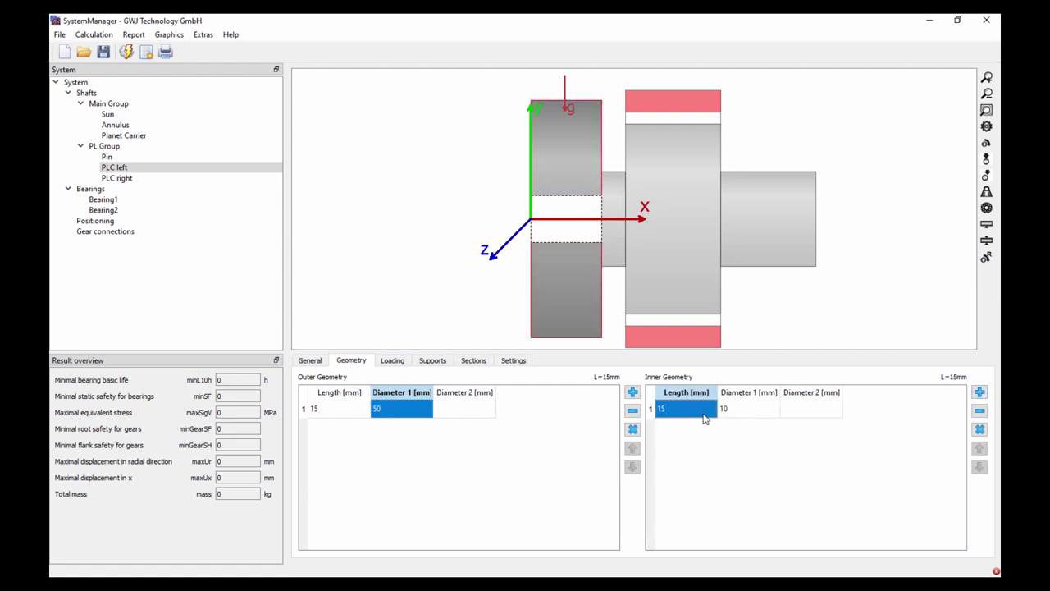
pyautogui.click(757, 413)
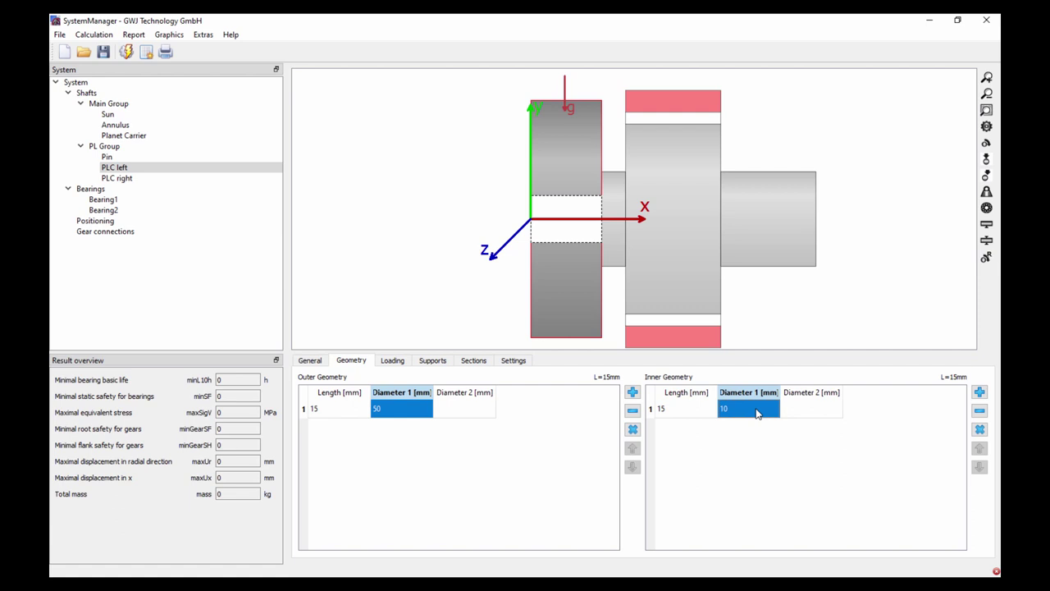
pyautogui.write('42')
pyautogui.press('Return')
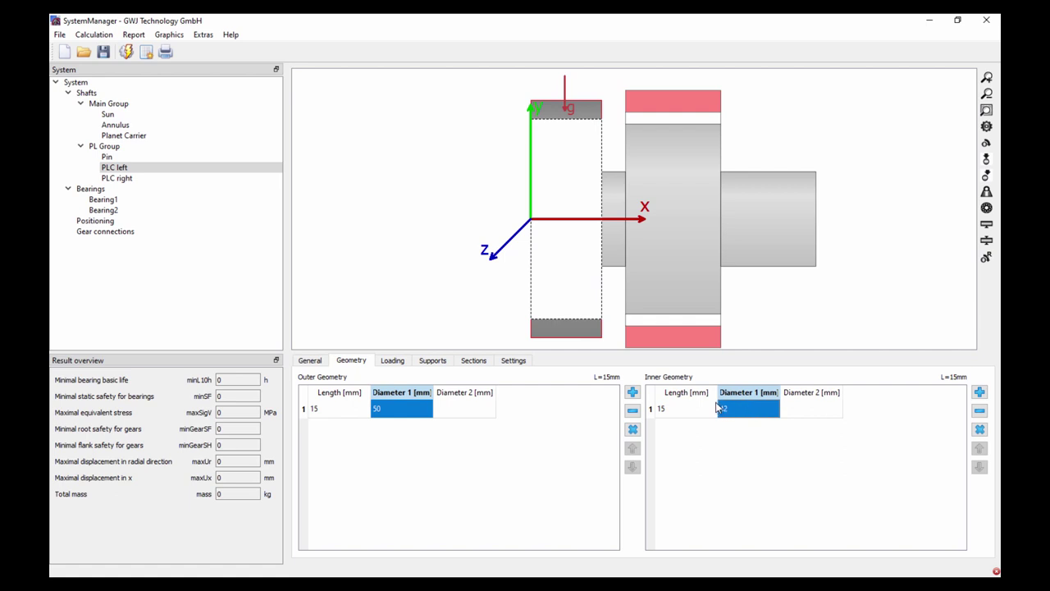
# - Add a planetary support to PLC left, name it PLC Support left and position it at 7.5 mm
pyautogui.click(434, 363)
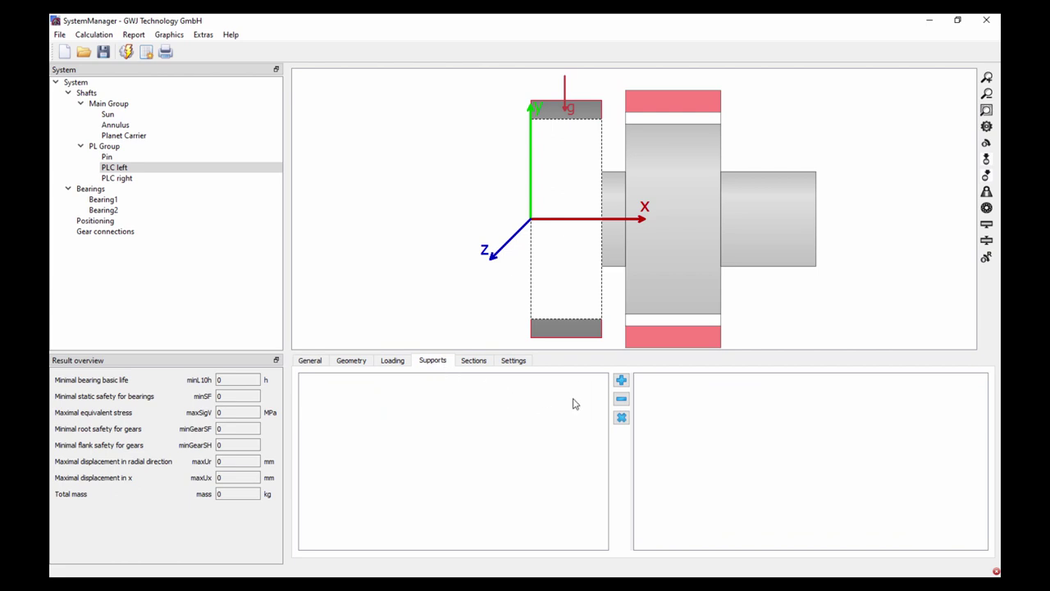
pyautogui.click(622, 381)
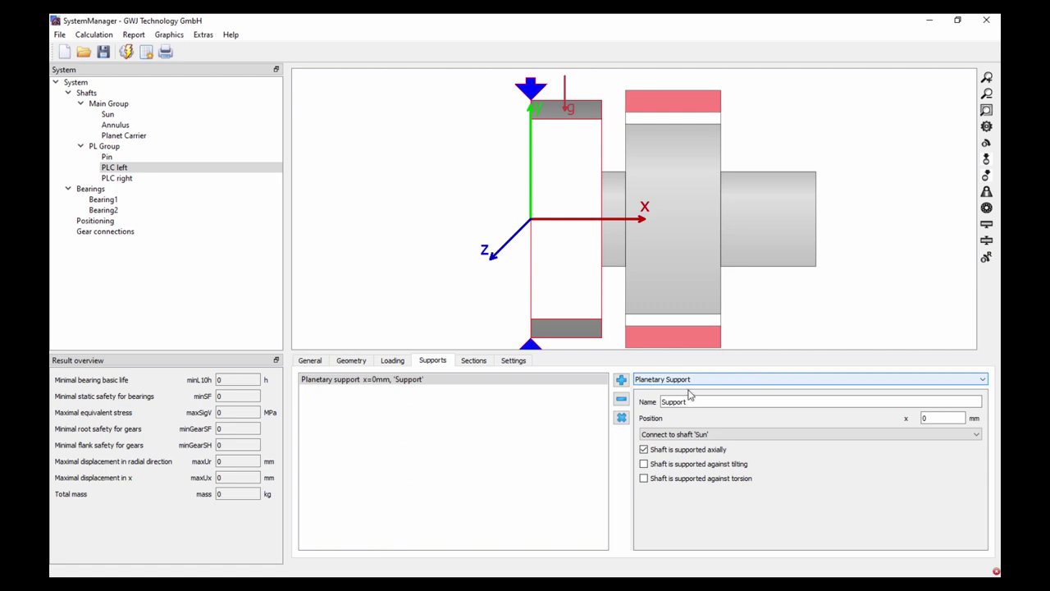
pyautogui.click(661, 402)
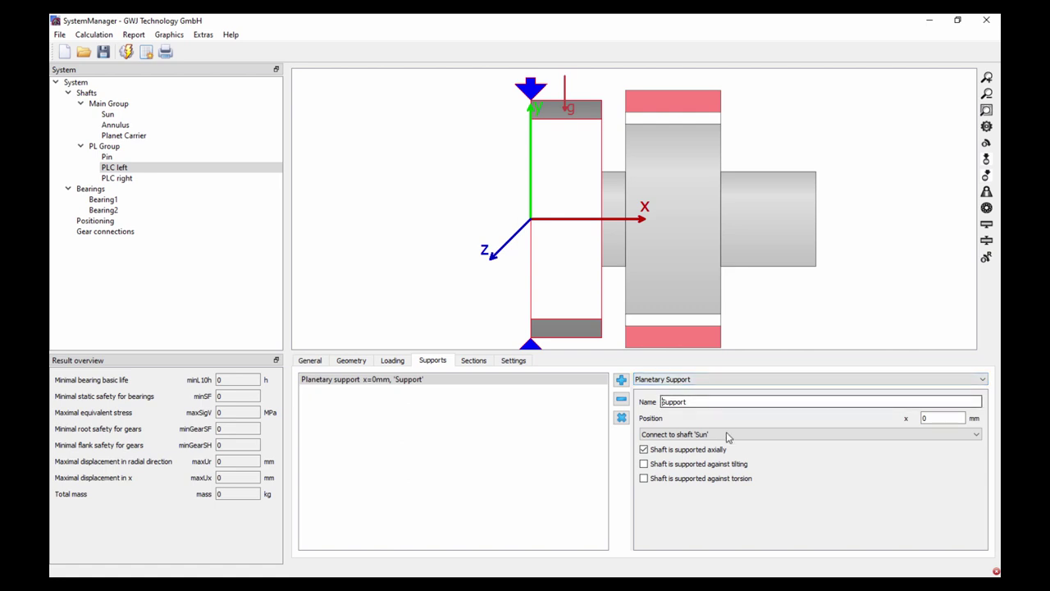
pyautogui.write('PLC')
pyautogui.doubleClick(934, 420)
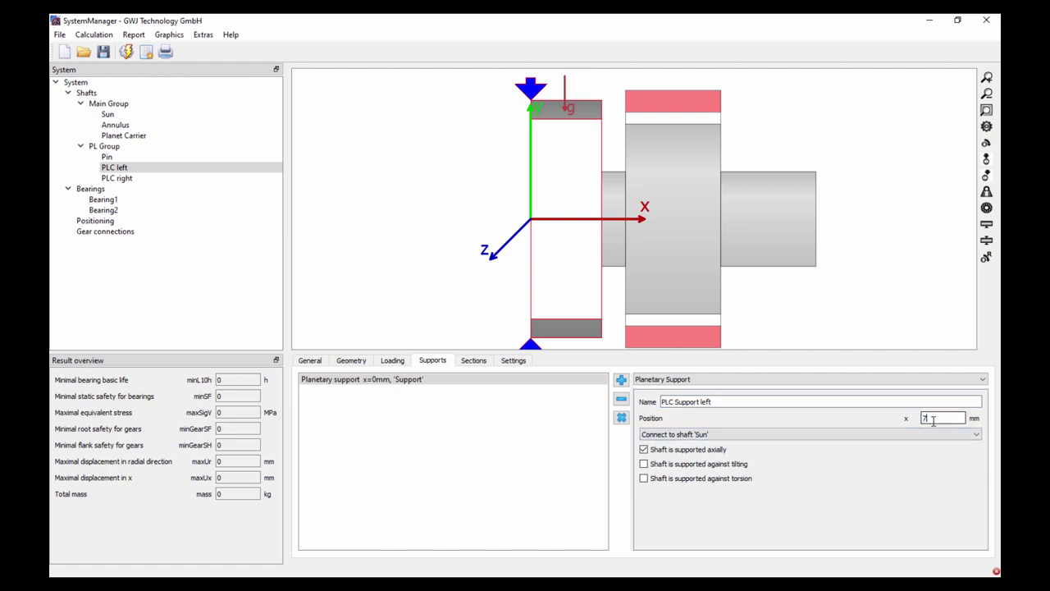
pyautogui.write('7.5')
pyautogui.press('Return')
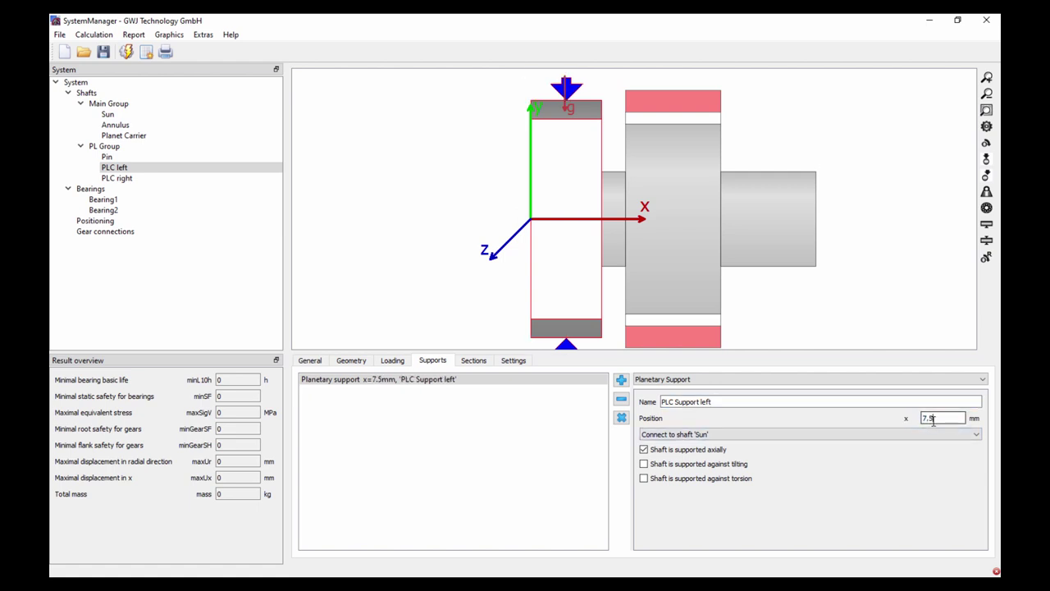
# - Connect PLC Support left to the Planet Carrier shaft and enable its support against tilting and torsion
pyautogui.click(720, 437)
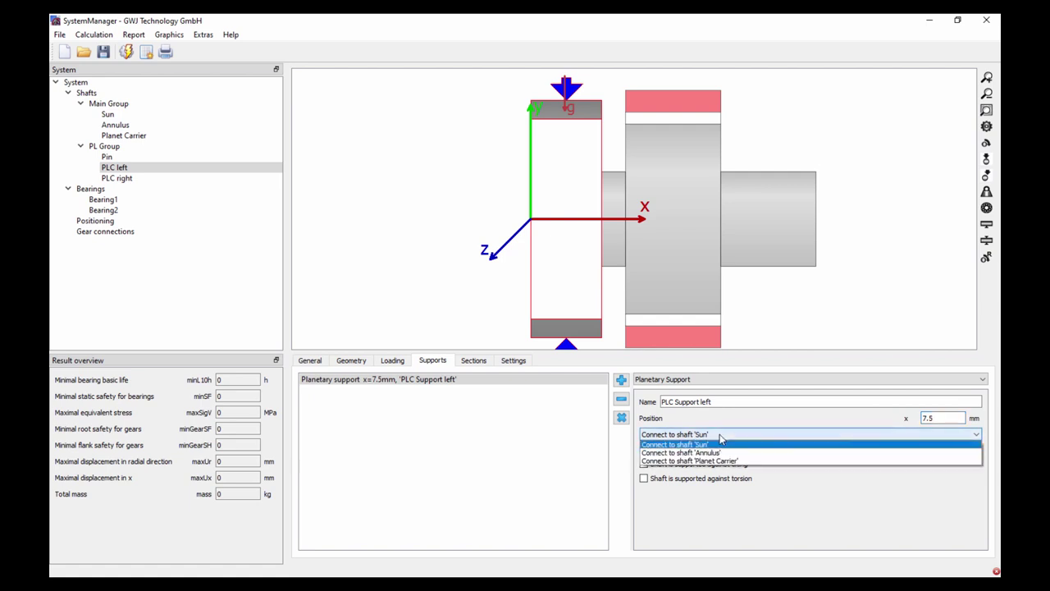
pyautogui.click(665, 461)
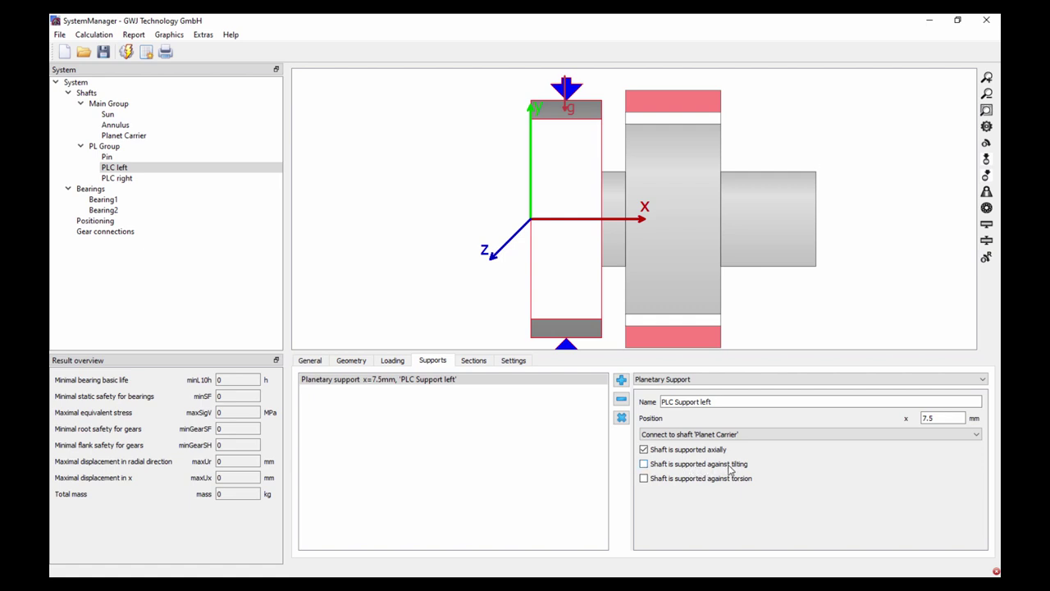
pyautogui.click(726, 466)
pyautogui.click(686, 479)
# - Give the PLC right shaft one outer section 15 mm long with a diameter of 50 mm
pyautogui.click(122, 181)
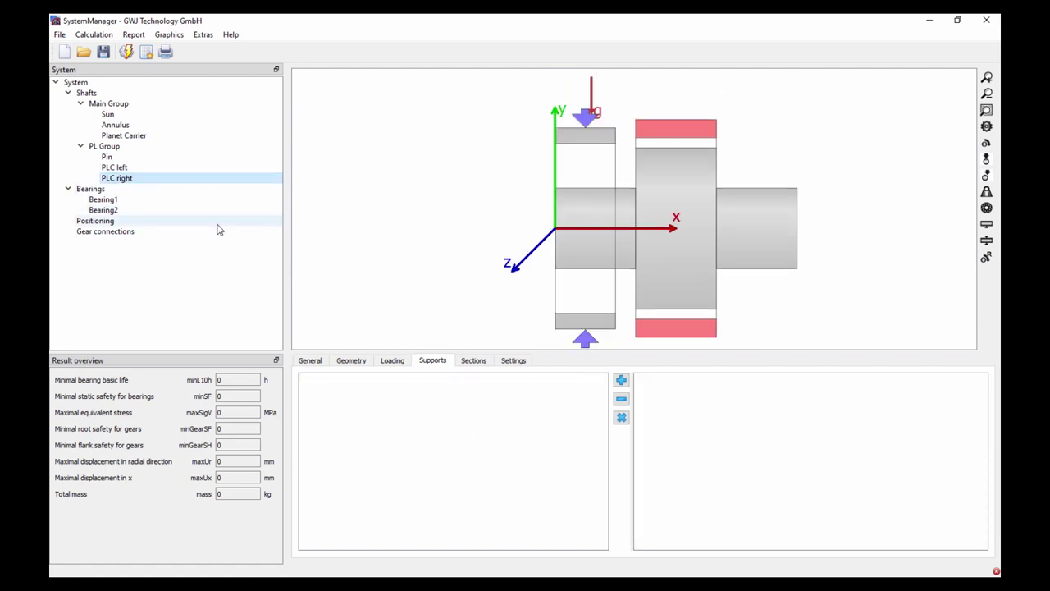
pyautogui.click(310, 363)
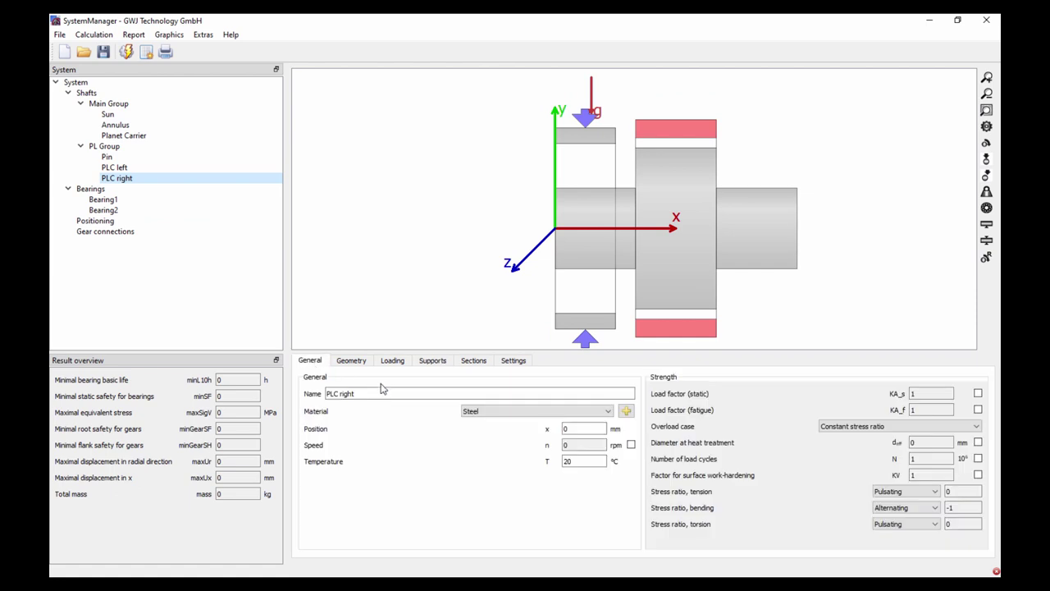
pyautogui.click(355, 363)
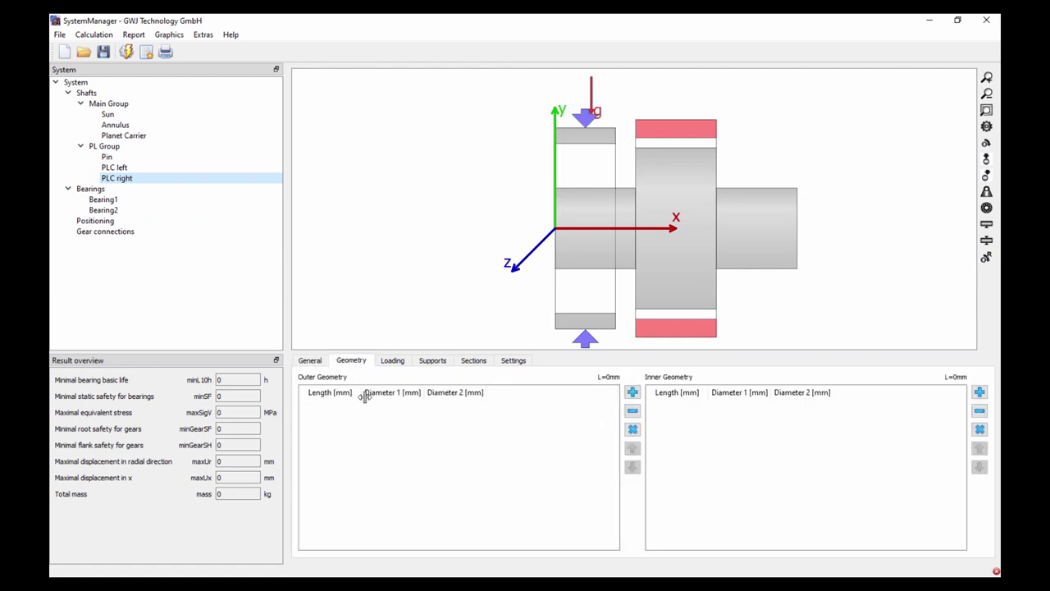
pyautogui.click(632, 392)
pyautogui.click(343, 415)
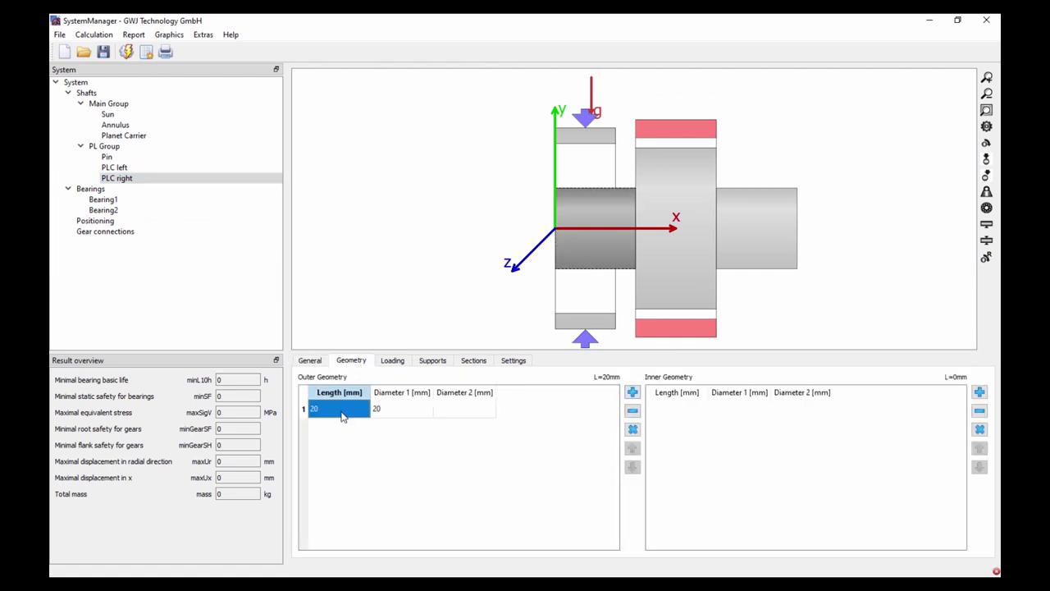
pyautogui.write('15')
pyautogui.press('Return')
pyautogui.click(415, 416)
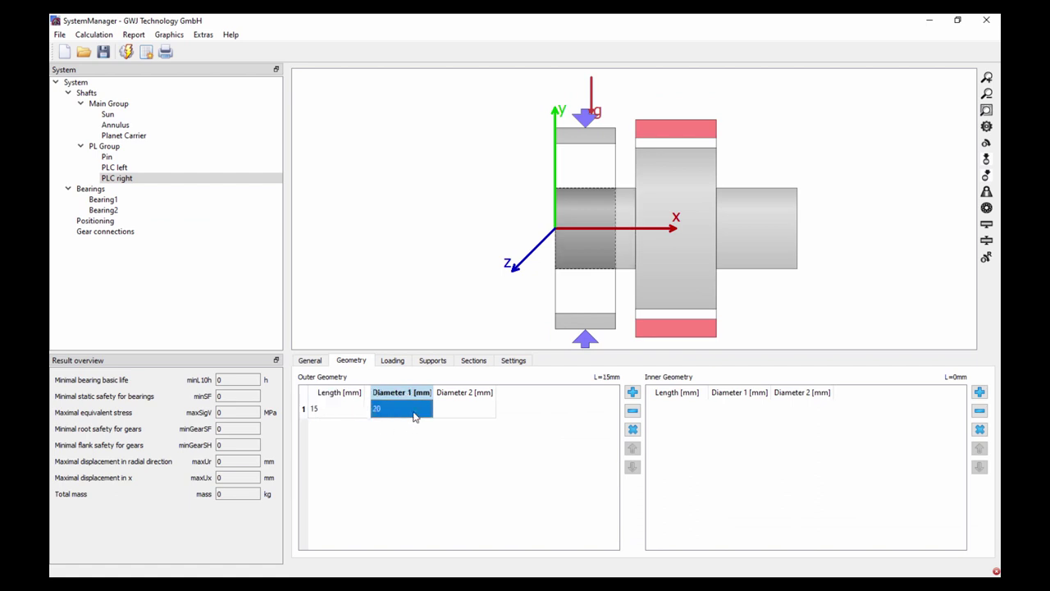
pyautogui.write('50')
pyautogui.press('Return')
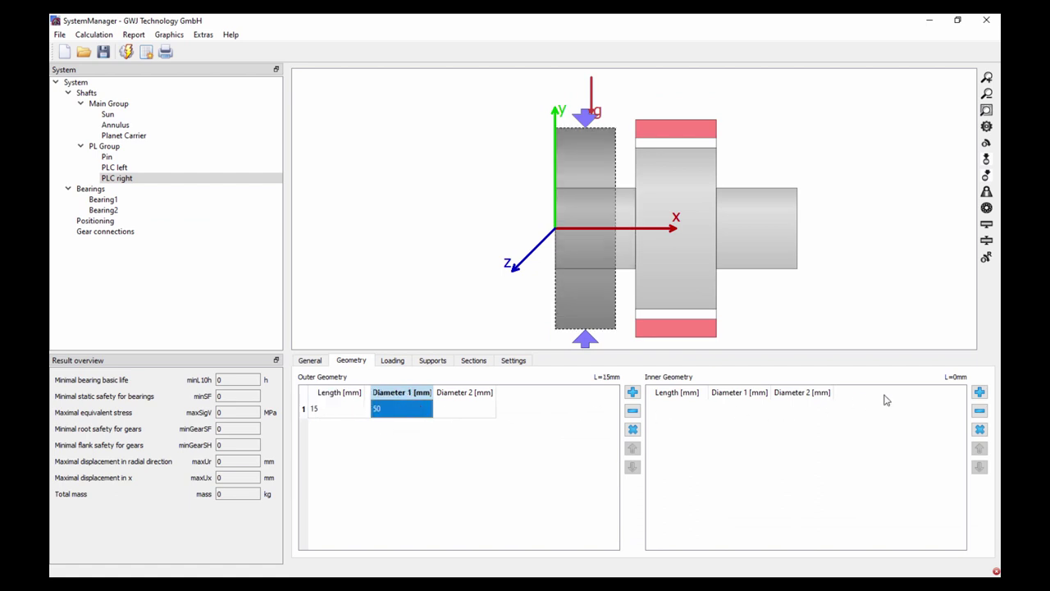
# - Add an inner bore section to PLC right, 15 mm long with a diameter of 42 mm
pyautogui.click(978, 394)
pyautogui.click(691, 412)
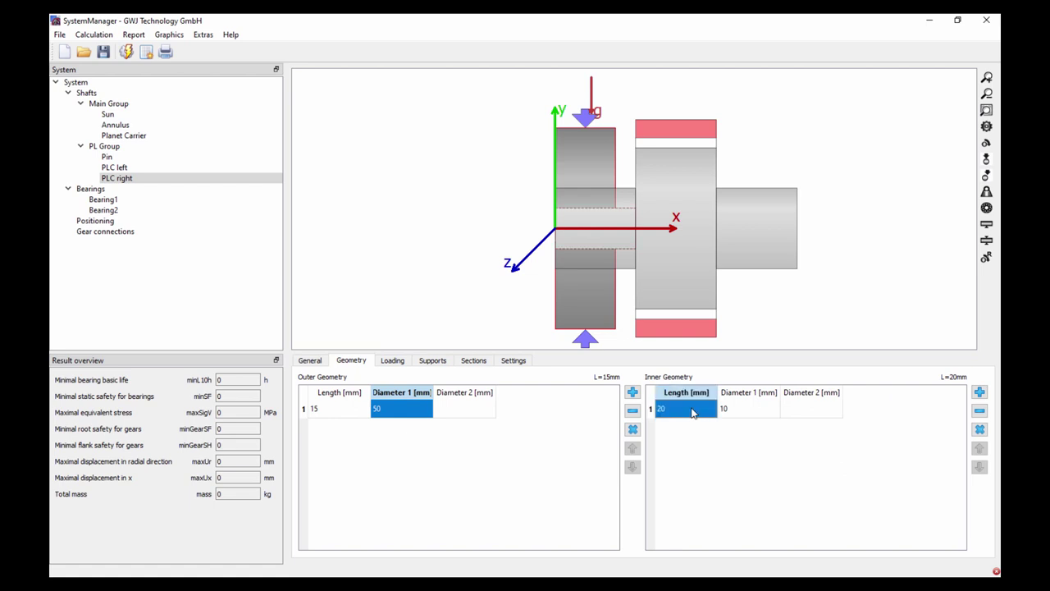
pyautogui.write('15')
pyautogui.press('Return')
pyautogui.click(746, 407)
pyautogui.write('42')
pyautogui.press('Return')
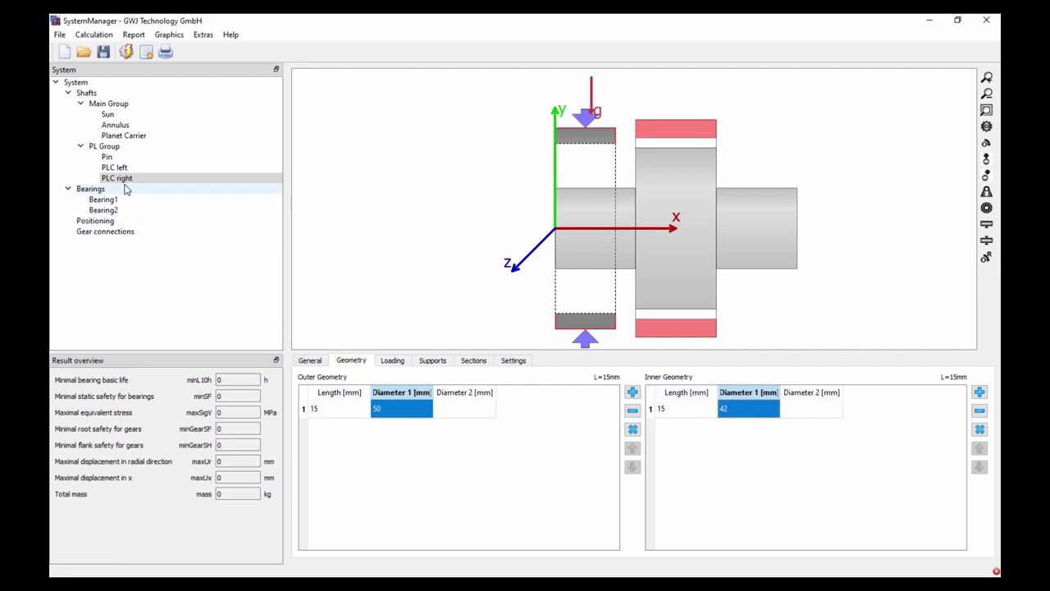
# - Set the x position of the PLC right shaft to 45 mm
pyautogui.click(310, 361)
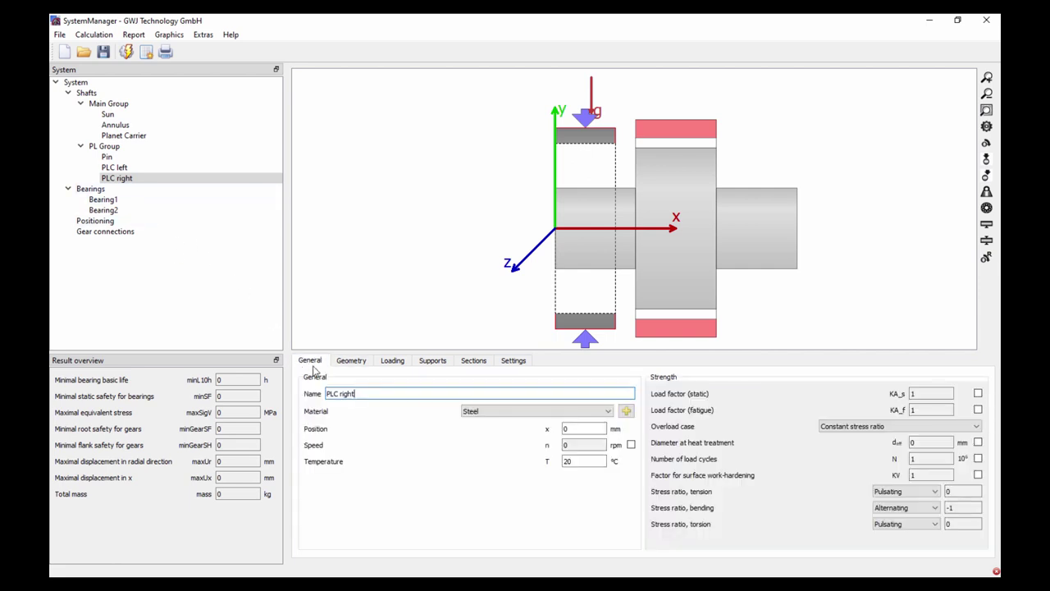
pyautogui.click(582, 430)
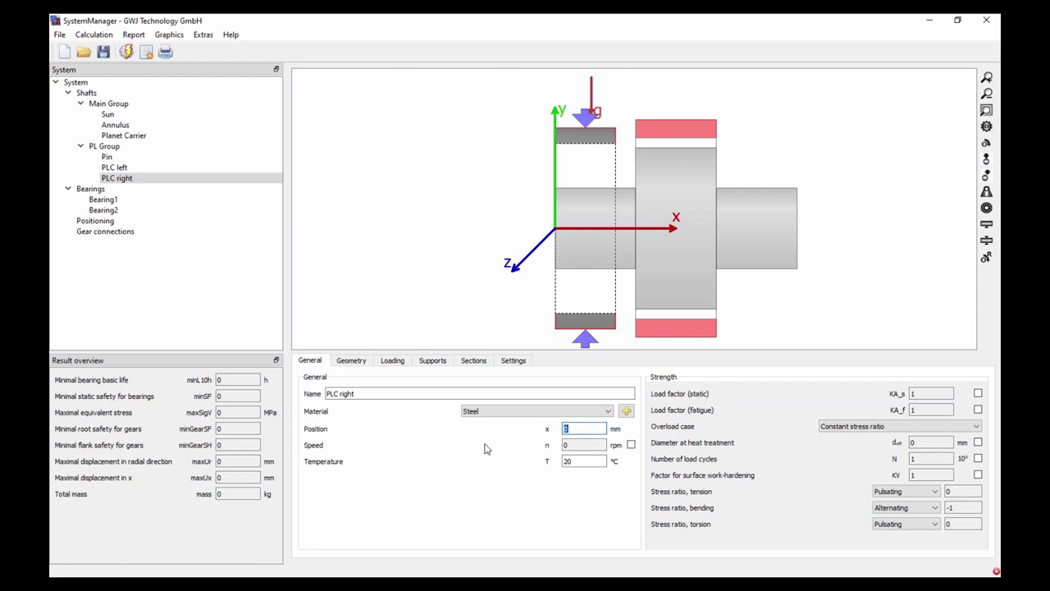
pyautogui.press('Return')
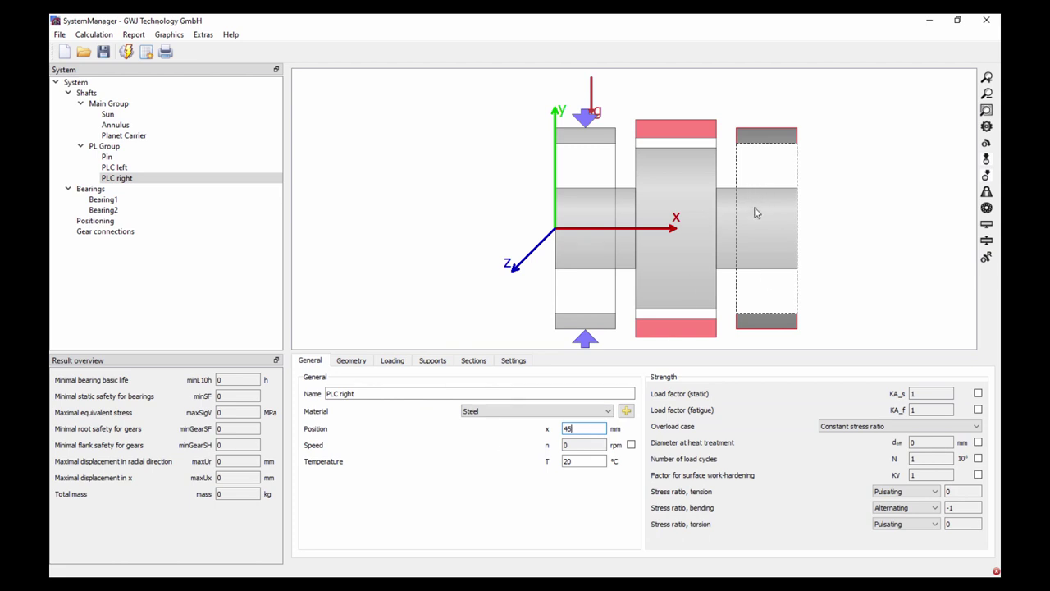
# - Add a planetary support to PLC right, name it PLC Support right and position it at 7.5 mm
pyautogui.click(433, 361)
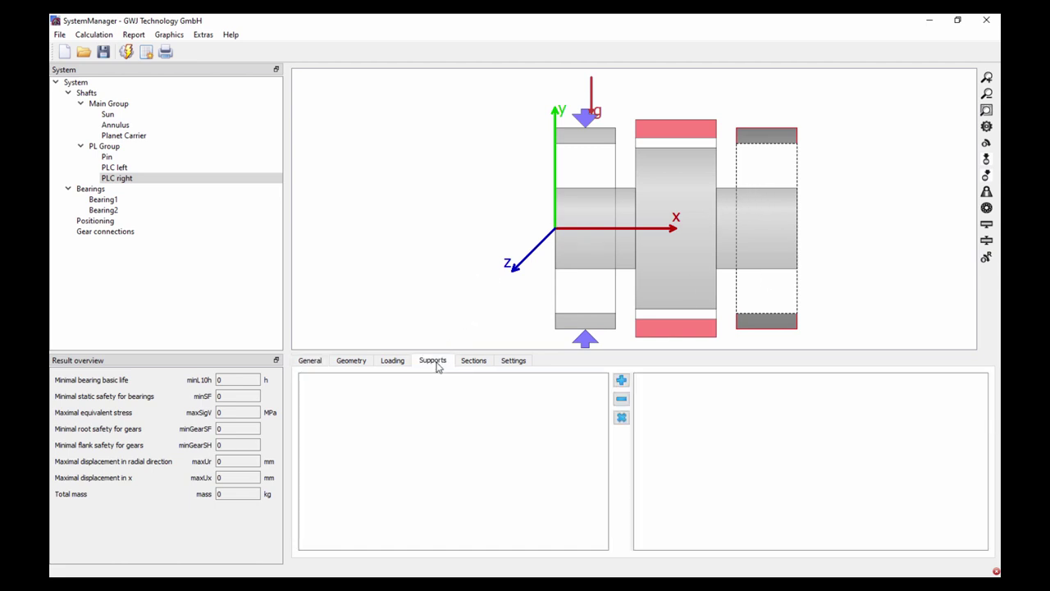
pyautogui.click(621, 382)
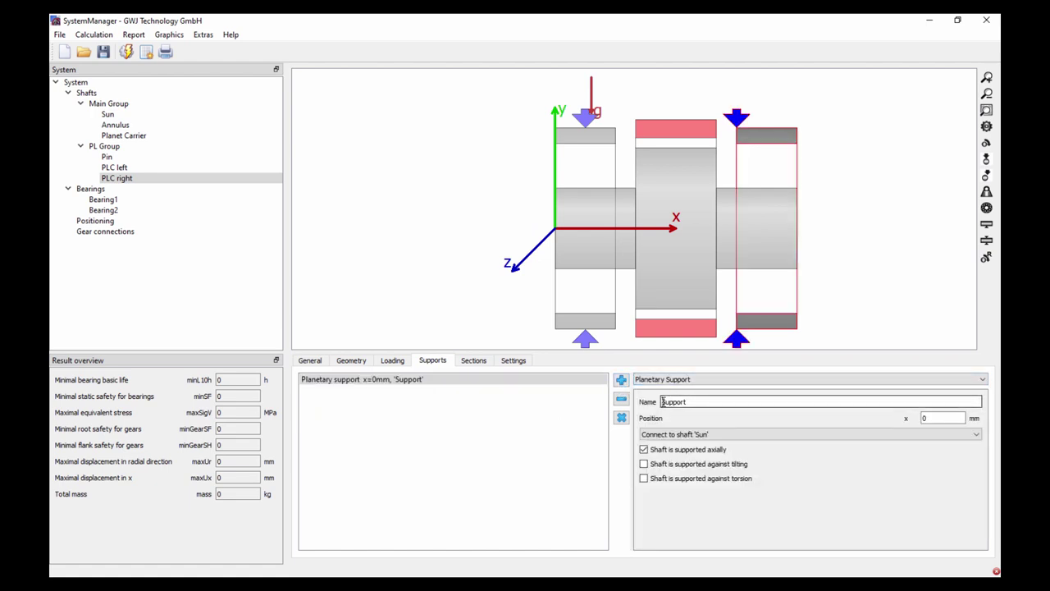
pyautogui.write('PLC Support')
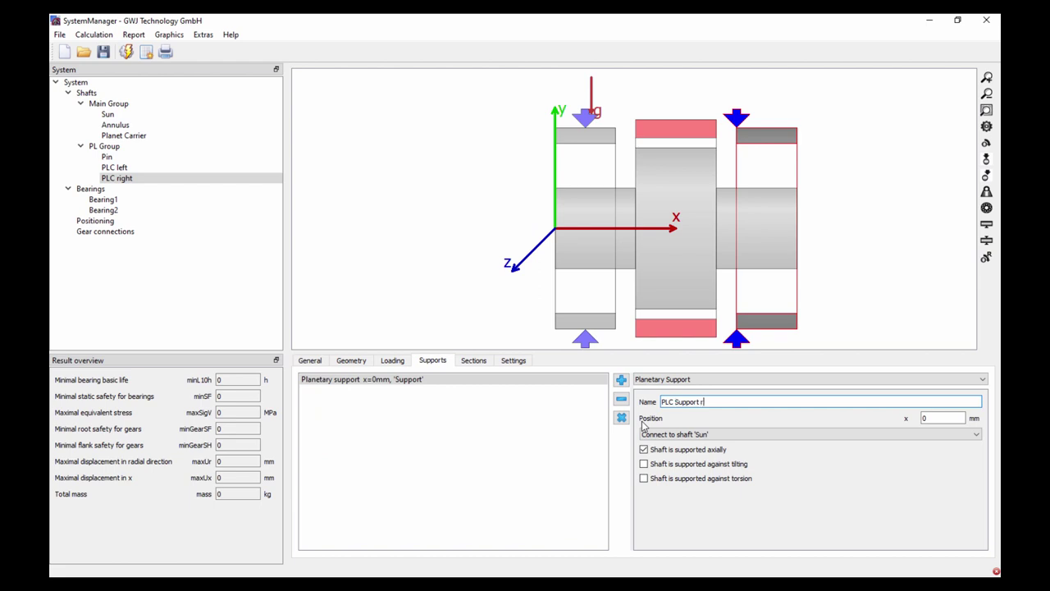
pyautogui.write(' right')
pyautogui.doubleClick(952, 418)
pyautogui.write('7.5')
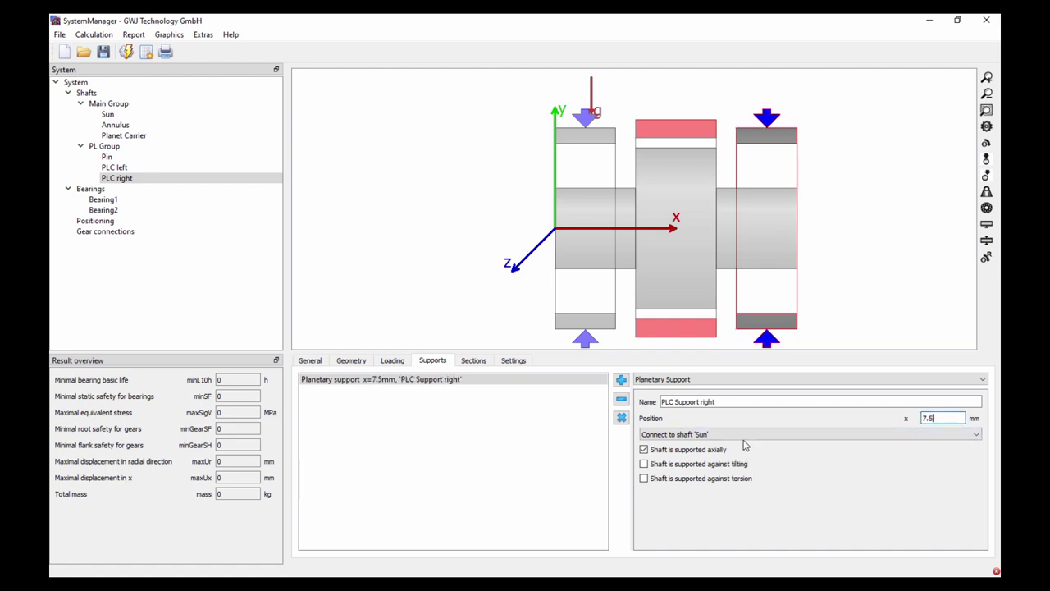
# - Connect PLC Support right to the Planet Carrier shaft and enable its support against tilting and torsion
pyautogui.click(744, 436)
pyautogui.click(741, 461)
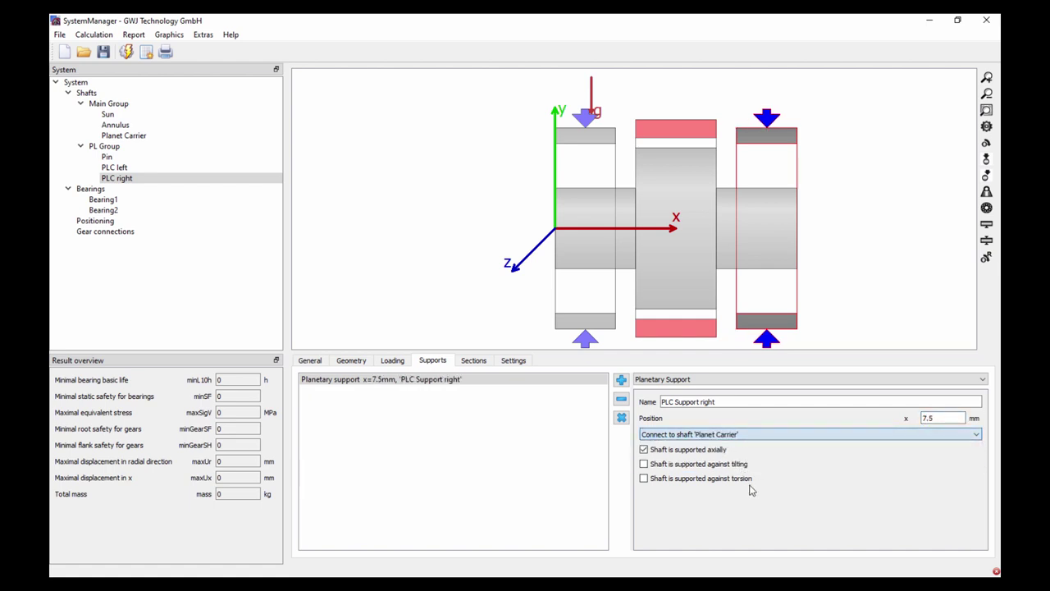
pyautogui.click(710, 467)
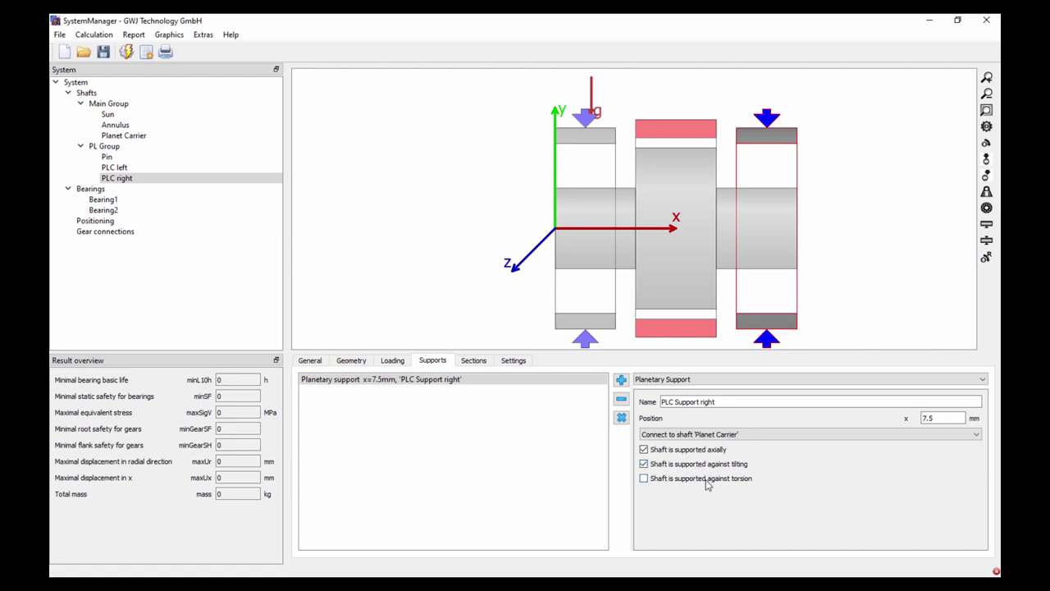
pyautogui.click(706, 482)
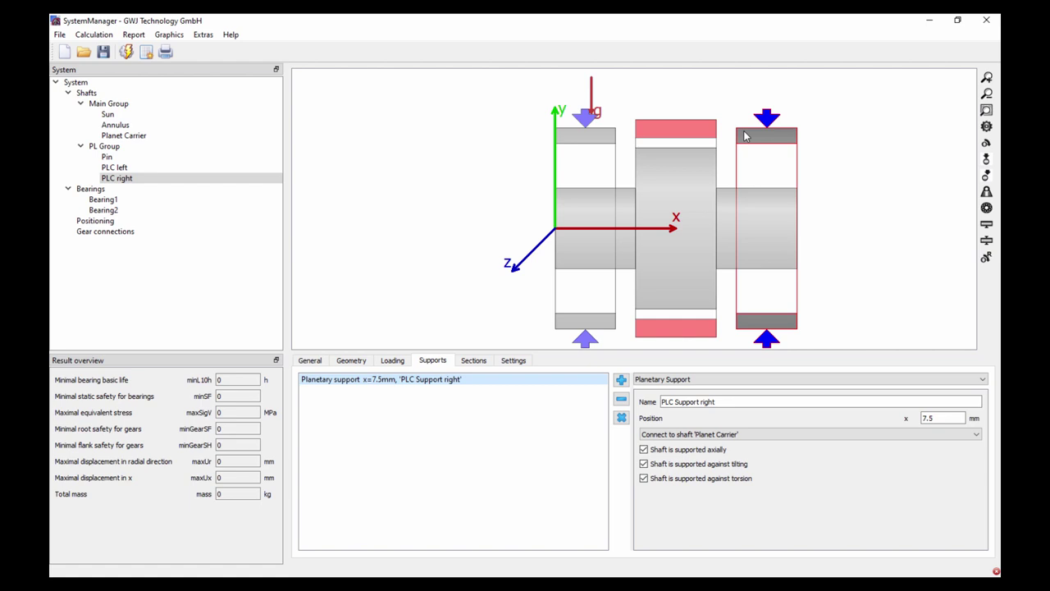
pyautogui.moveTo(745, 137)
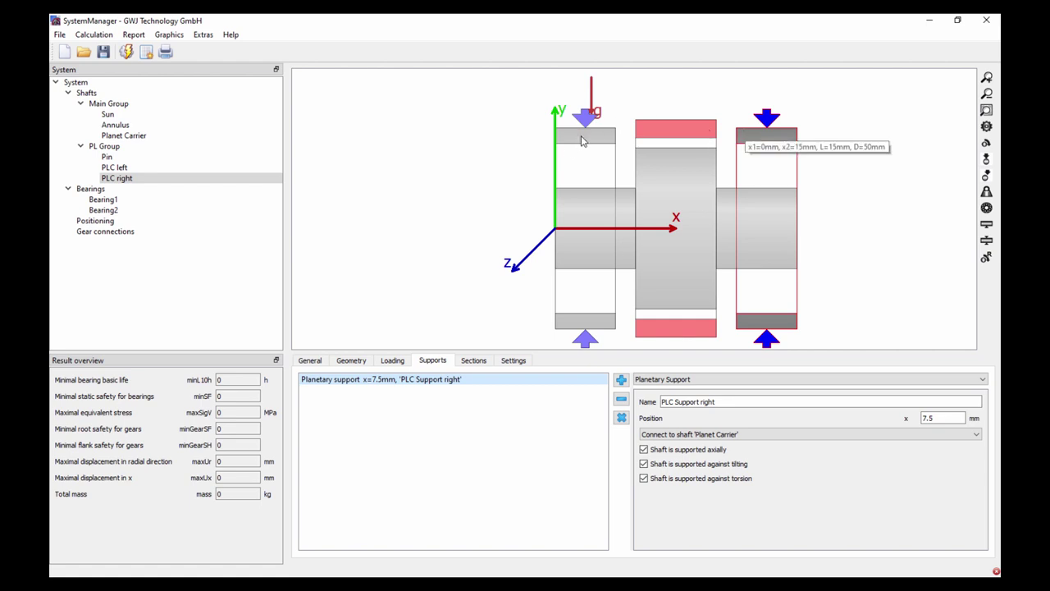
pyautogui.moveTo(588, 130)
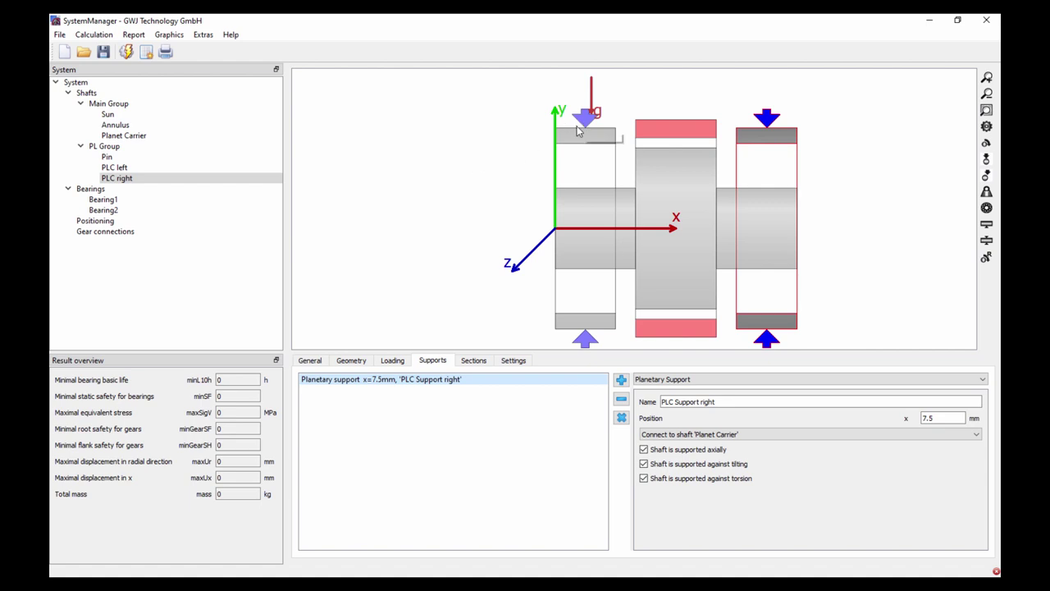
# - Add a support to the Pin shaft, make it a roller bearing and name it Planet Bearing 1
pyautogui.click(161, 176)
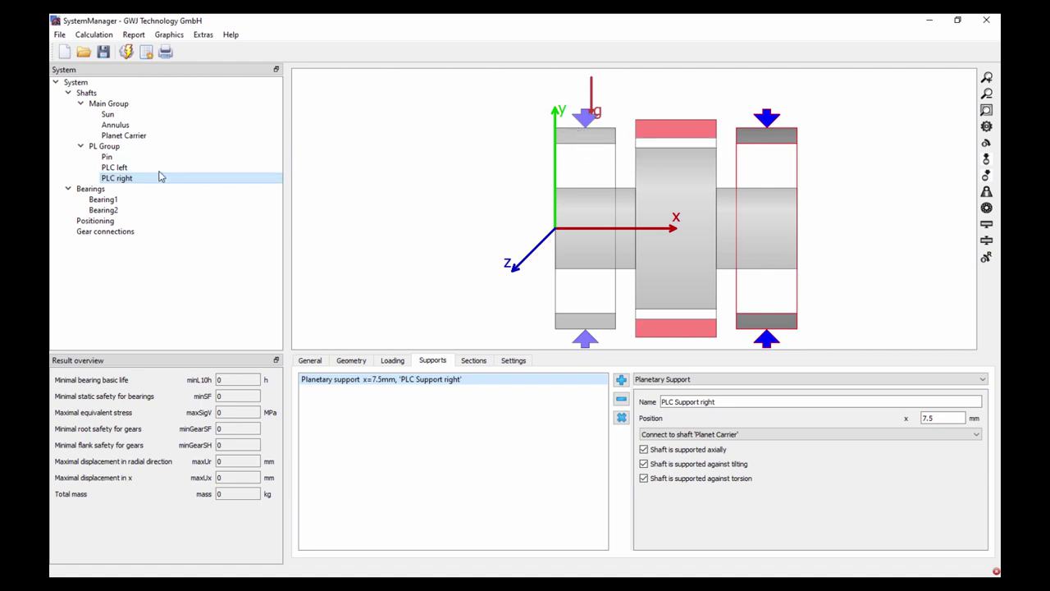
pyautogui.click(116, 158)
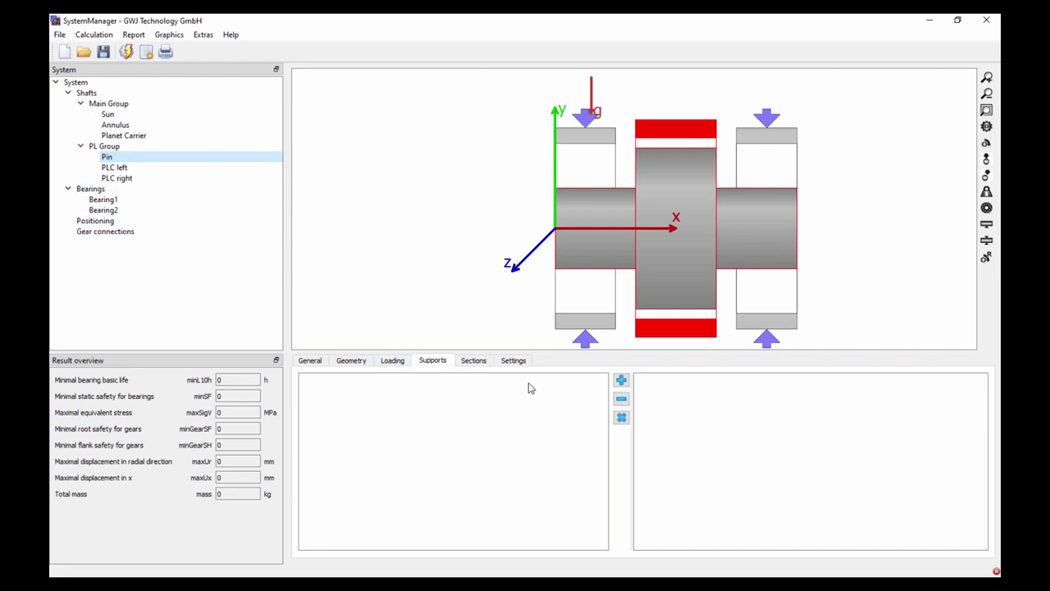
pyautogui.click(621, 382)
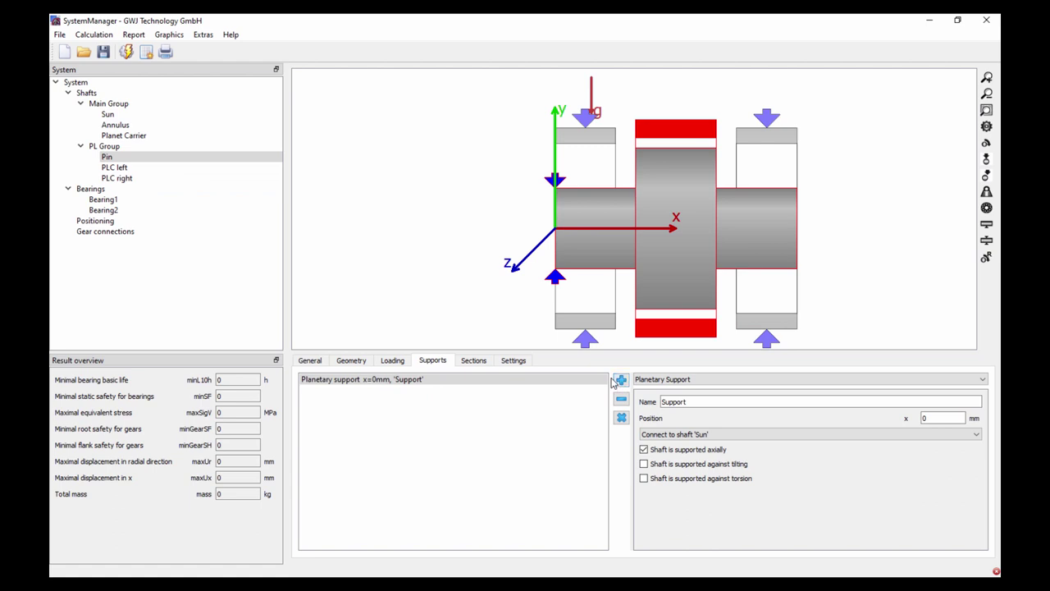
pyautogui.click(687, 382)
pyautogui.click(703, 399)
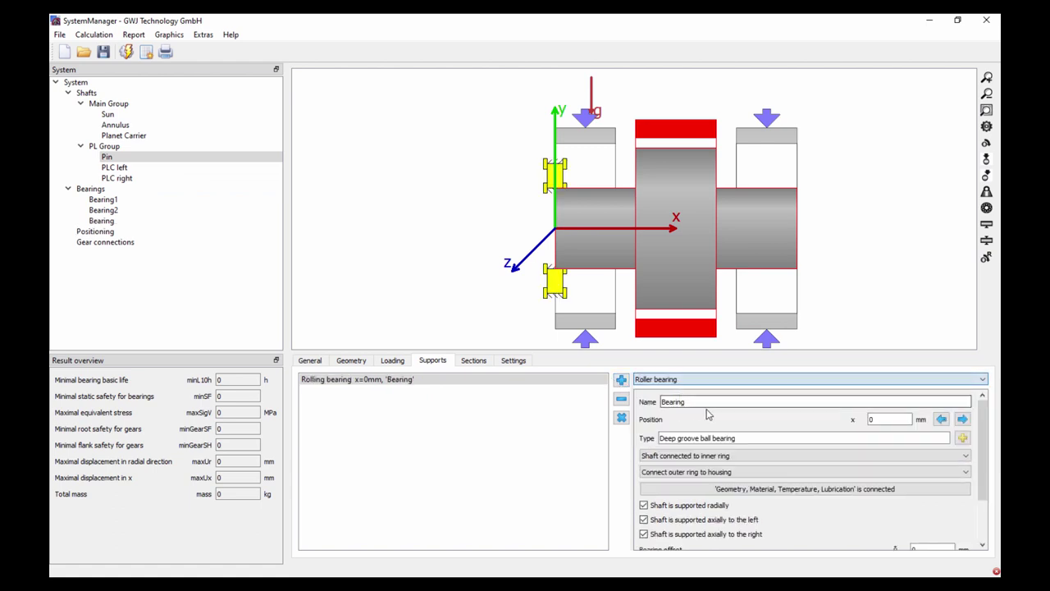
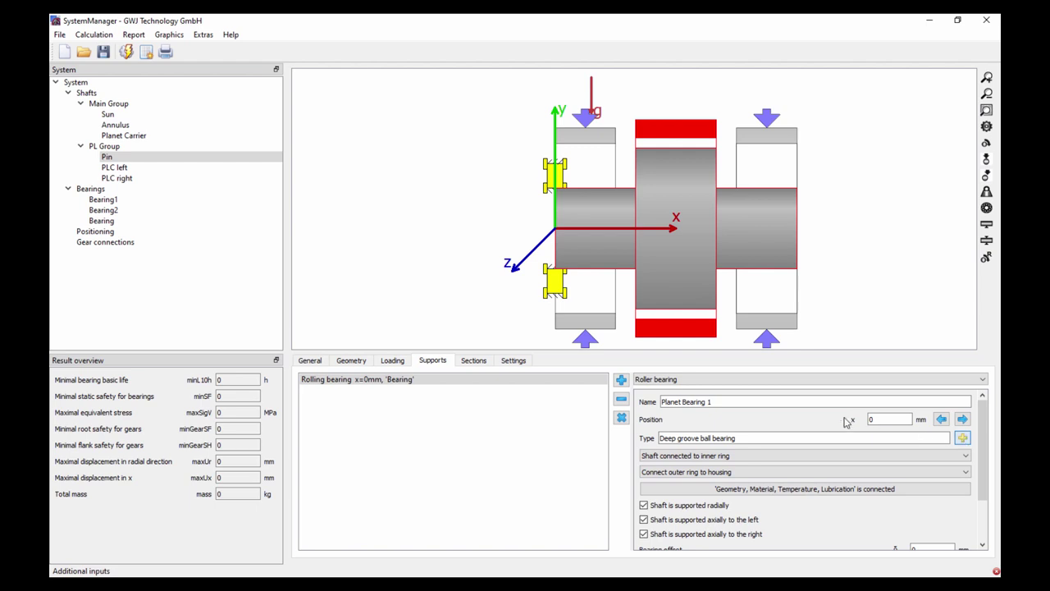
# - Assign the FAG 6004 deep groove ball bearing from the database to Planet Bearing 1
pyautogui.click(963, 439)
pyautogui.click(425, 174)
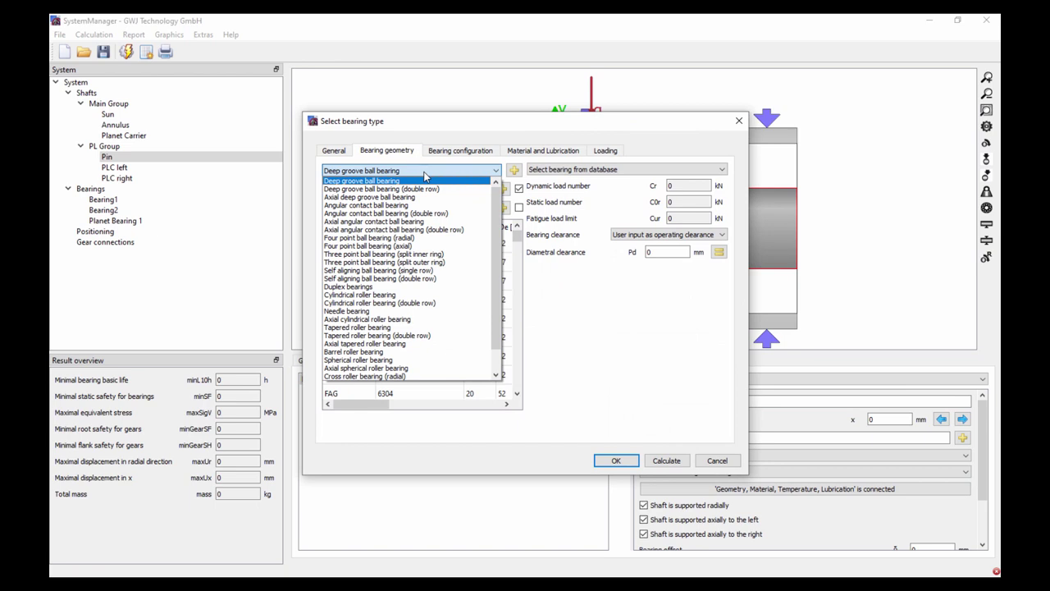
pyautogui.click(424, 175)
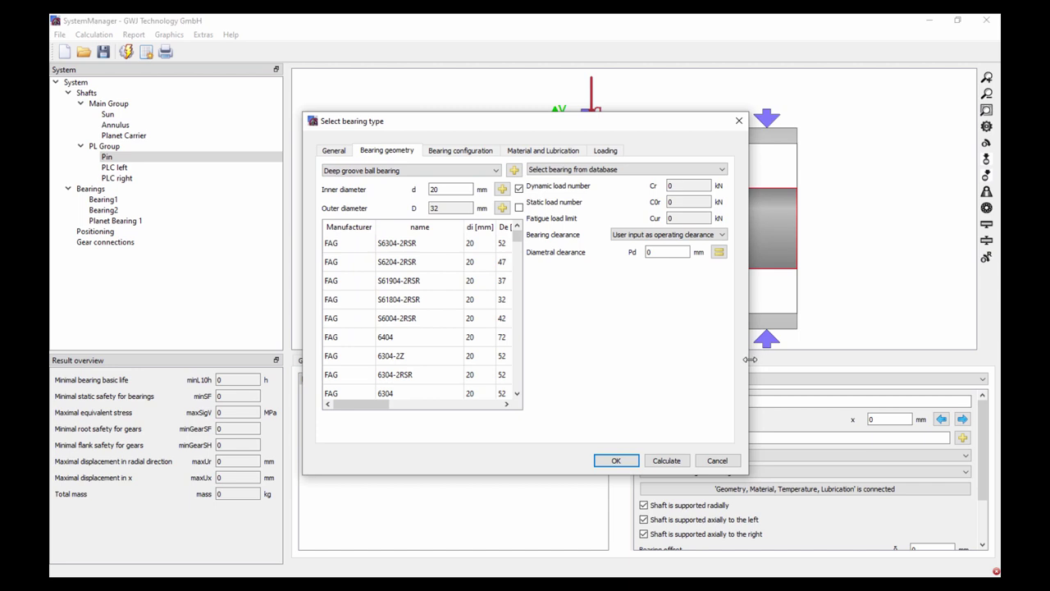
pyautogui.moveTo(747, 361); pyautogui.dragTo(910, 364)
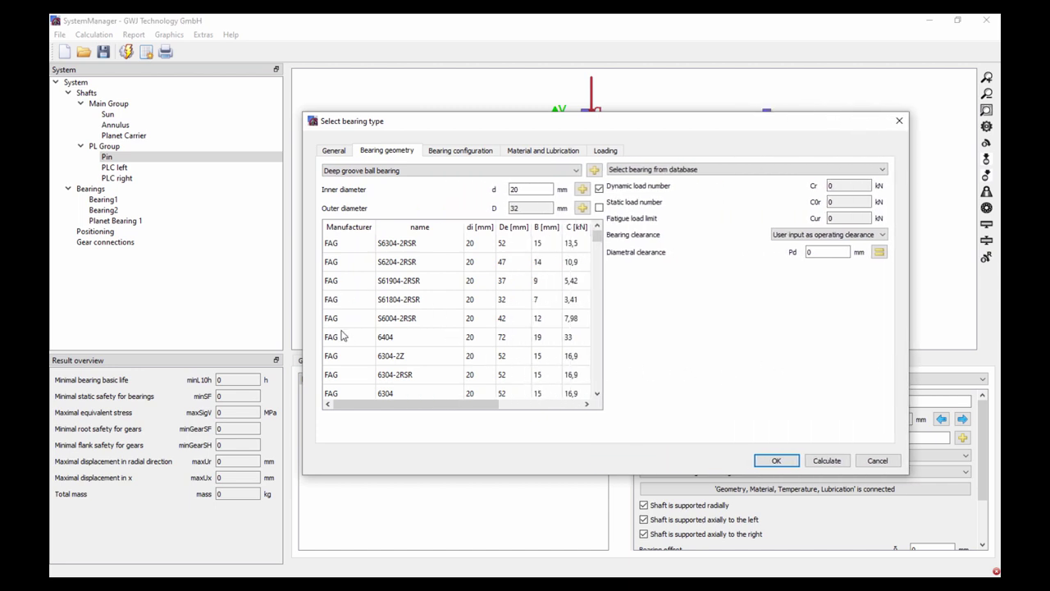
pyautogui.scroll(-1, 363, 372)
pyautogui.scroll(-5, 361, 369)
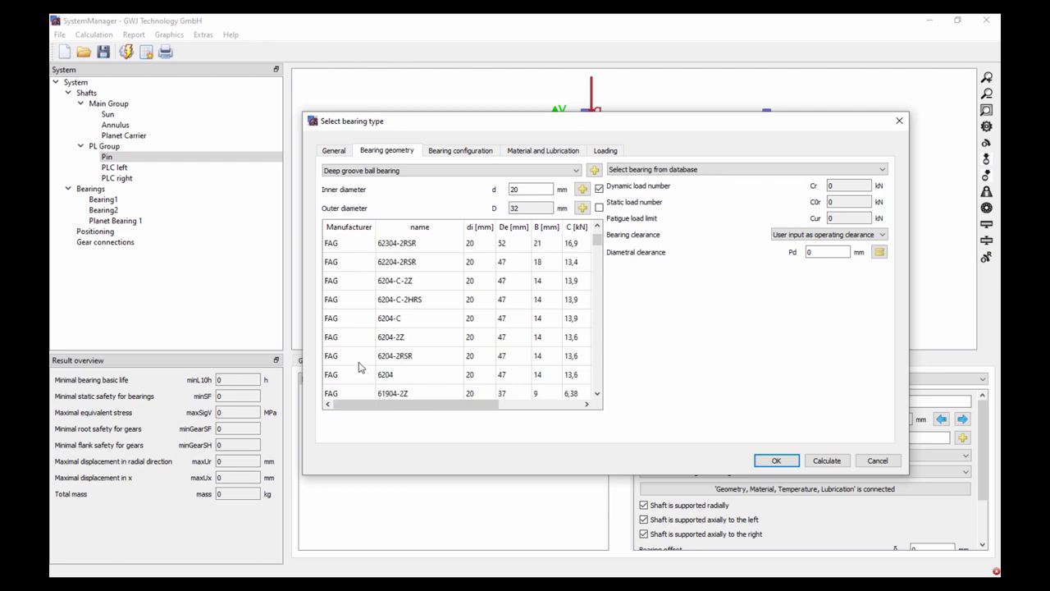
pyautogui.scroll(-3, 355, 363)
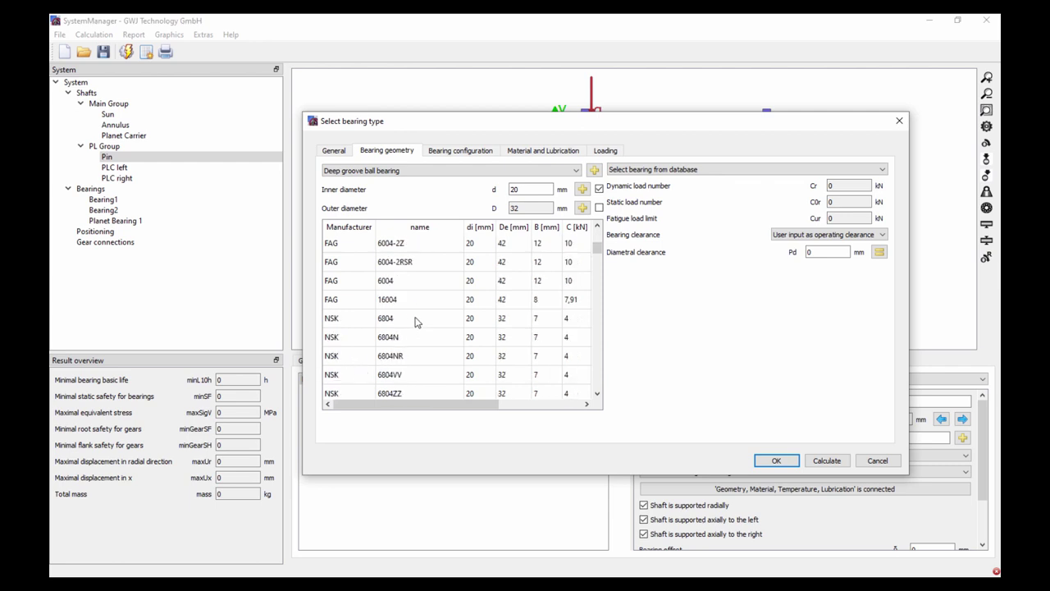
pyautogui.click(411, 284)
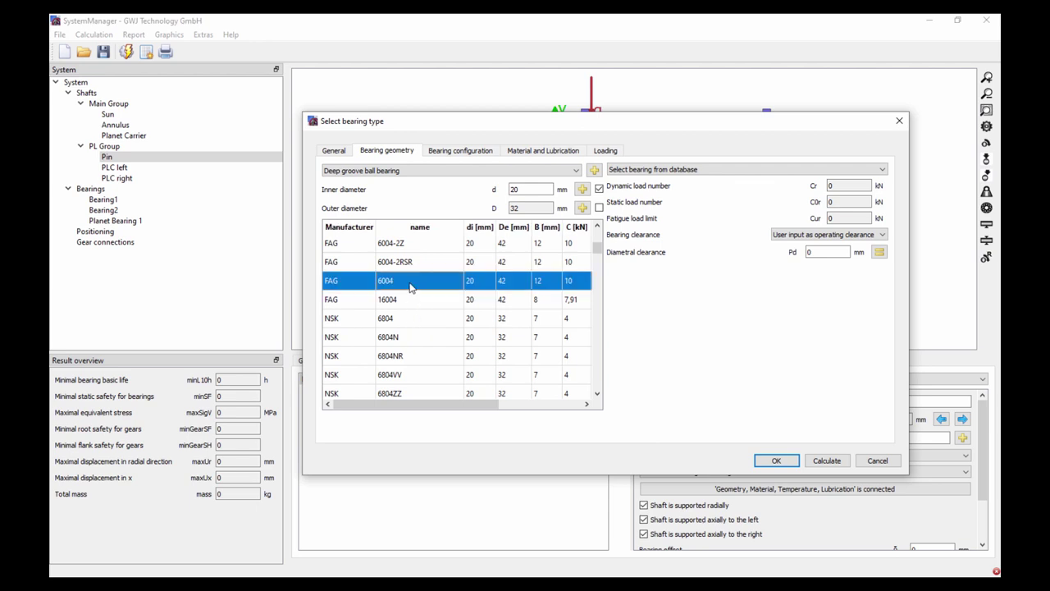
pyautogui.click(773, 462)
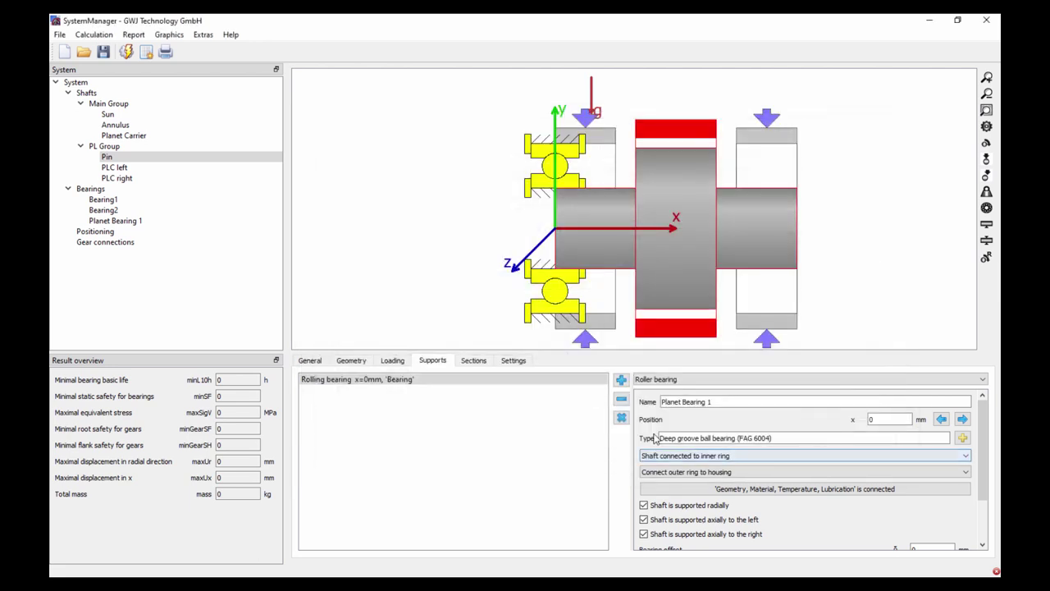
# - Position Planet Bearing 1 at 7.5 mm along the Pin shaft
pyautogui.click(960, 421)
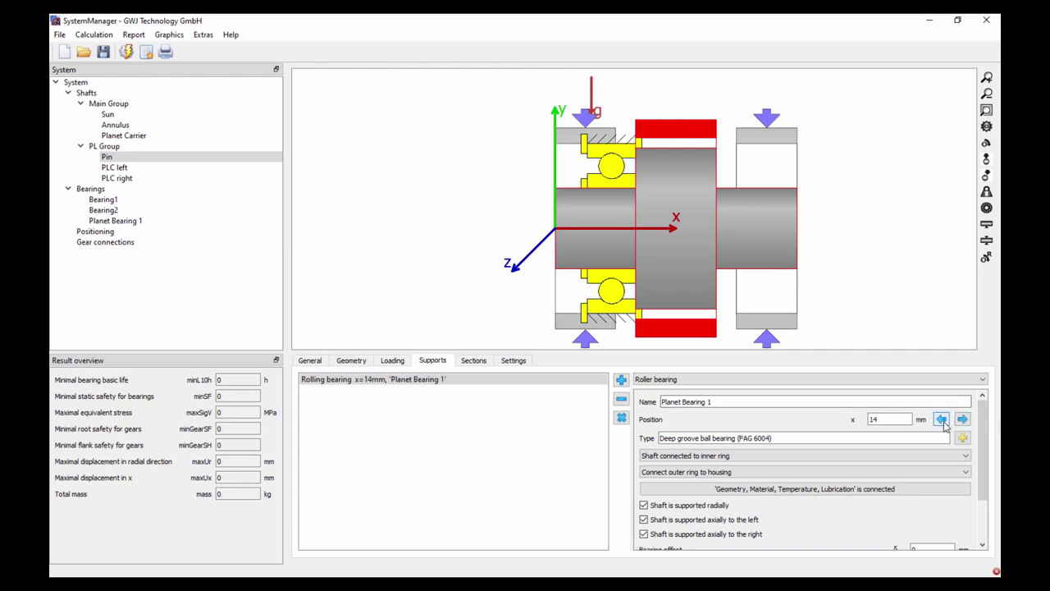
pyautogui.click(942, 420)
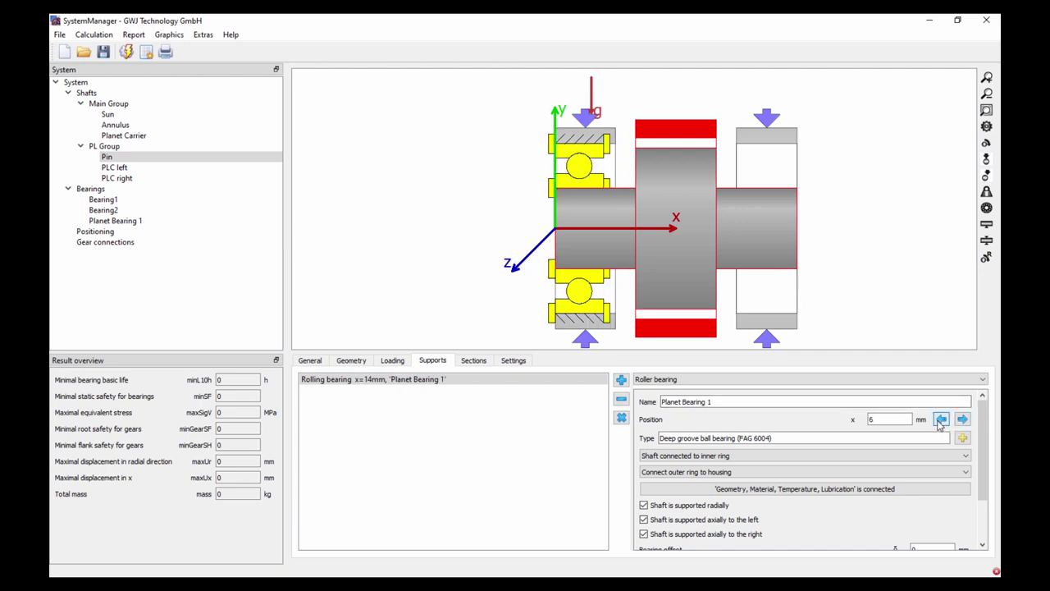
pyautogui.click(886, 420)
pyautogui.write('7,5')
pyautogui.press('Return')
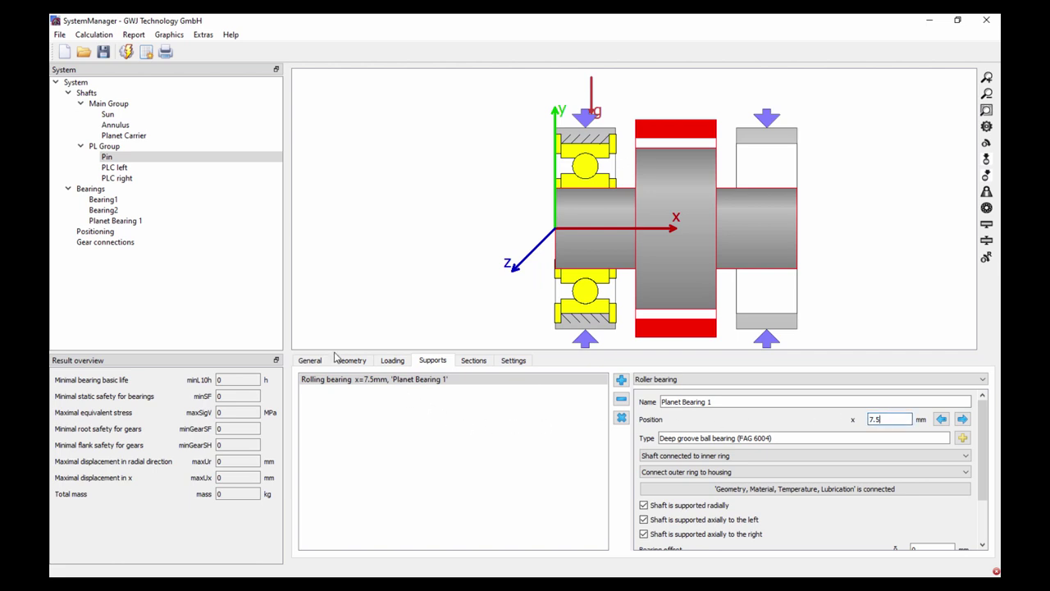
# - Add a second FAG 6004 roller bearing to the Pin shaft, name it Planet Bearing 2 and position it at 52 mm
pyautogui.click(621, 380)
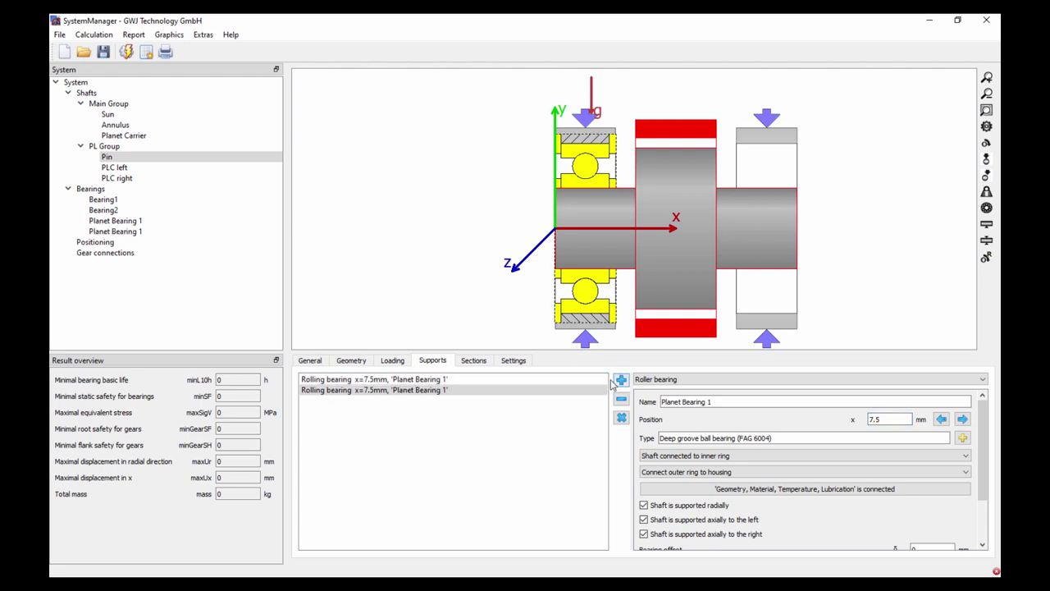
pyautogui.click(729, 403)
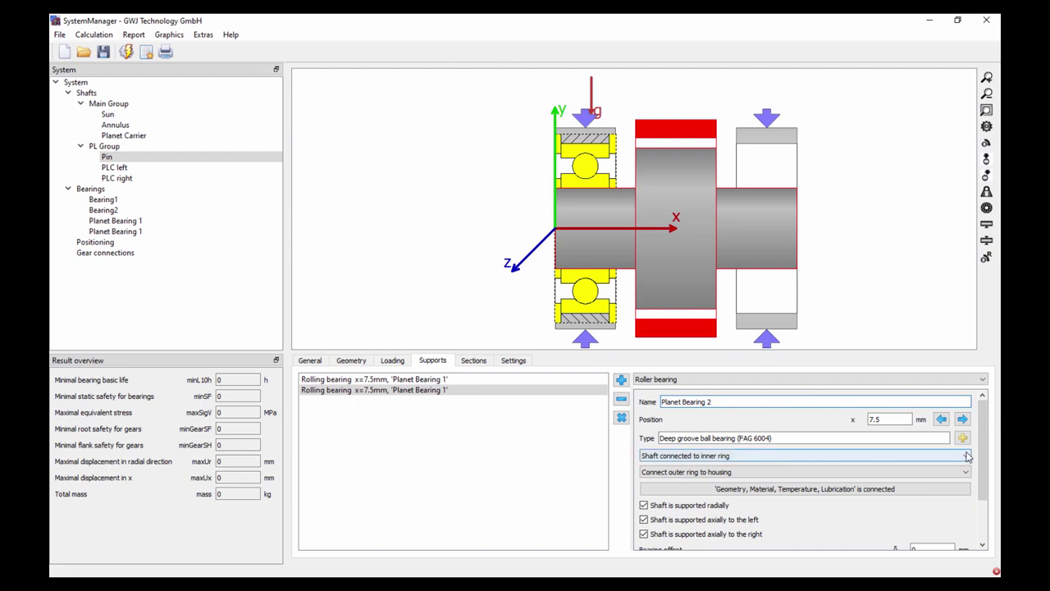
pyautogui.click(963, 420)
pyautogui.click(962, 419)
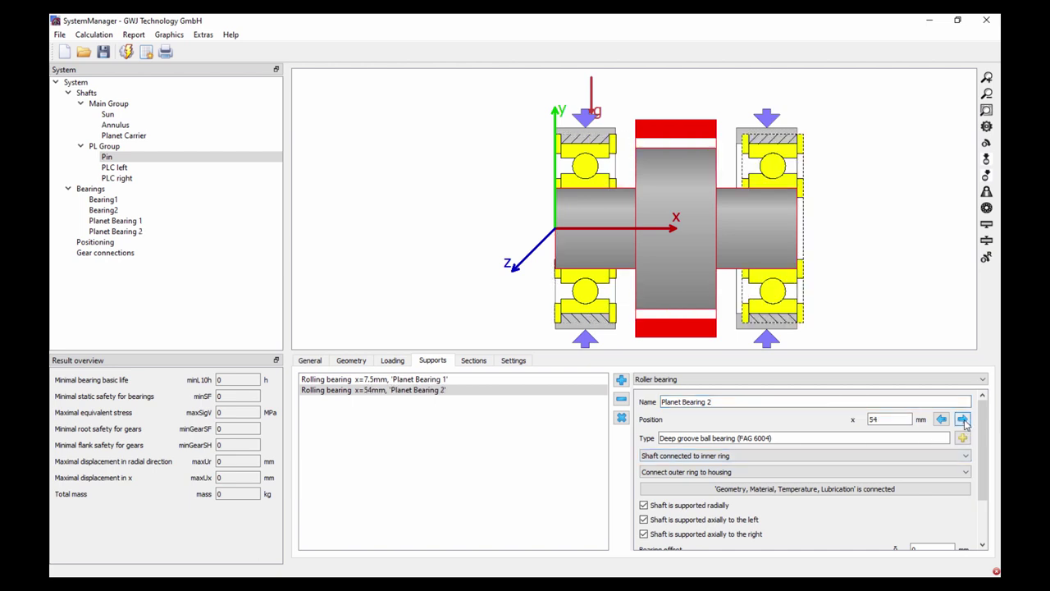
pyautogui.click(893, 419)
pyautogui.click(941, 419)
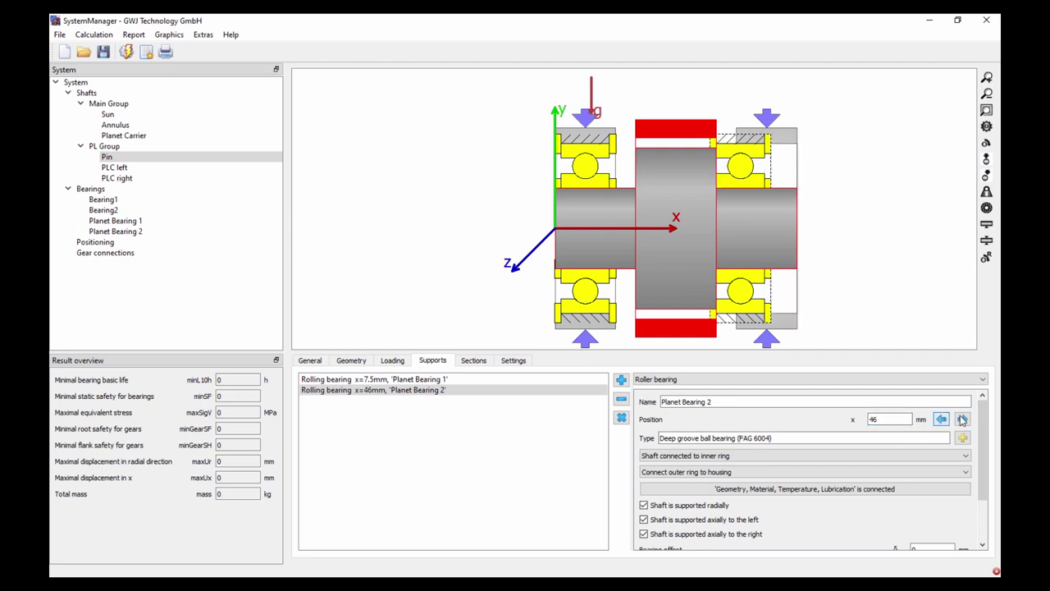
pyautogui.click(963, 420)
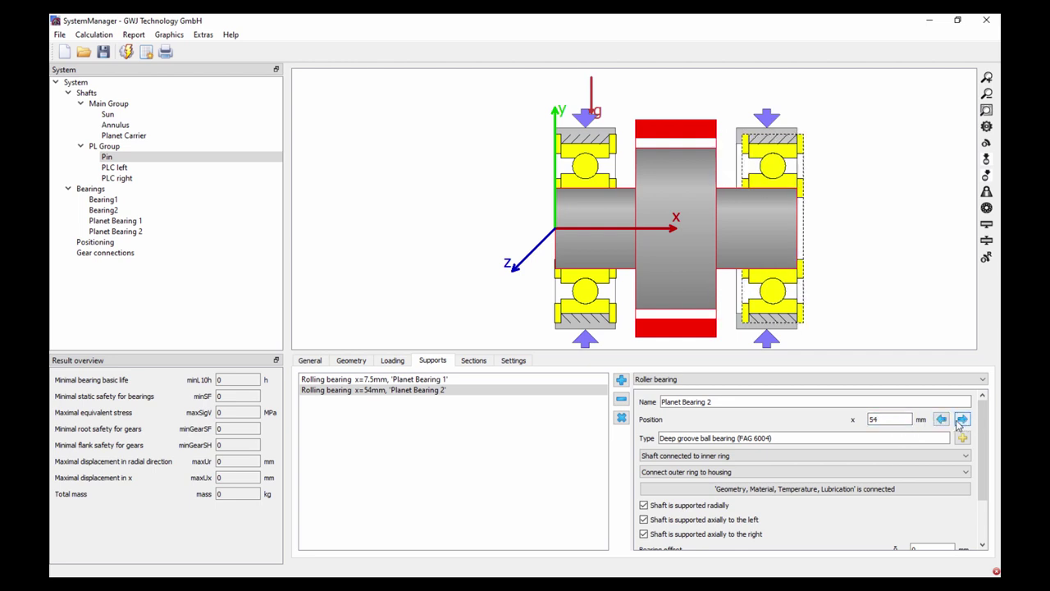
pyautogui.doubleClick(899, 423)
pyautogui.press('Return')
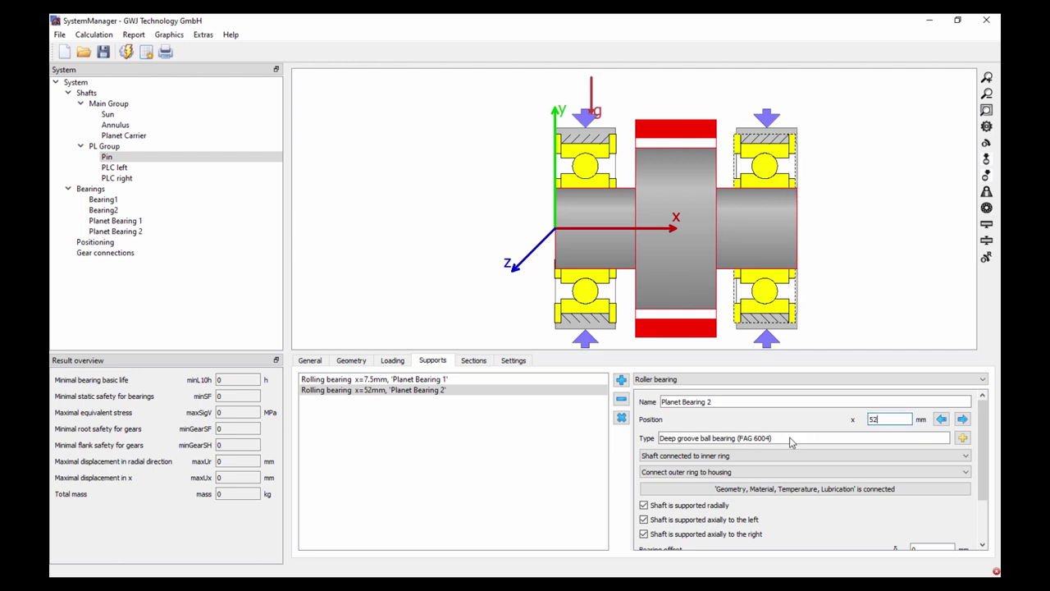
# - Connect the outer ring of Planet Bearing 2 to shaft PLC right and that of Planet Bearing 1 to PLC left
pyautogui.click(689, 472)
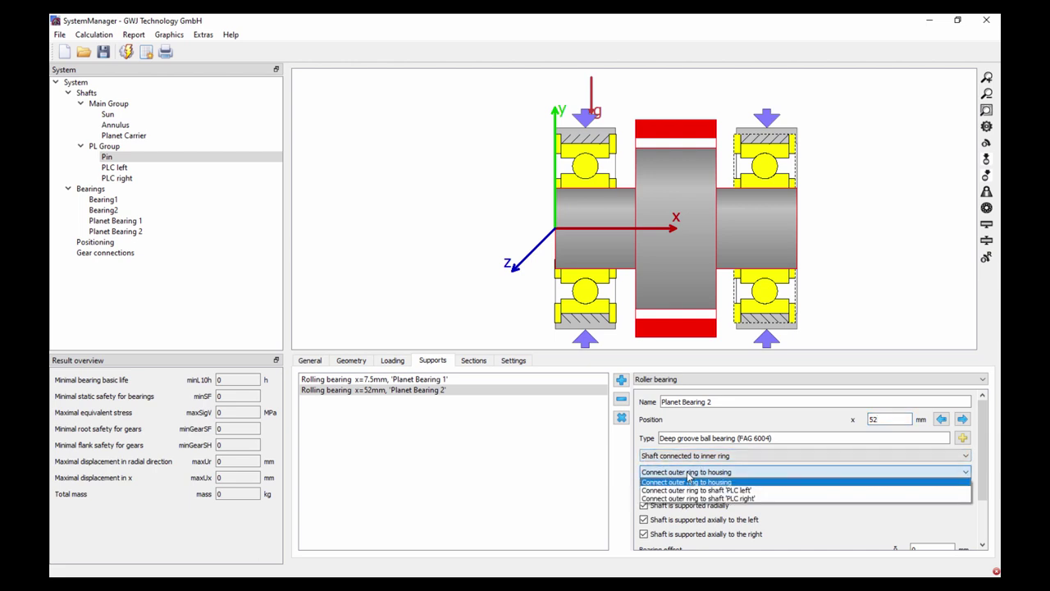
pyautogui.click(759, 499)
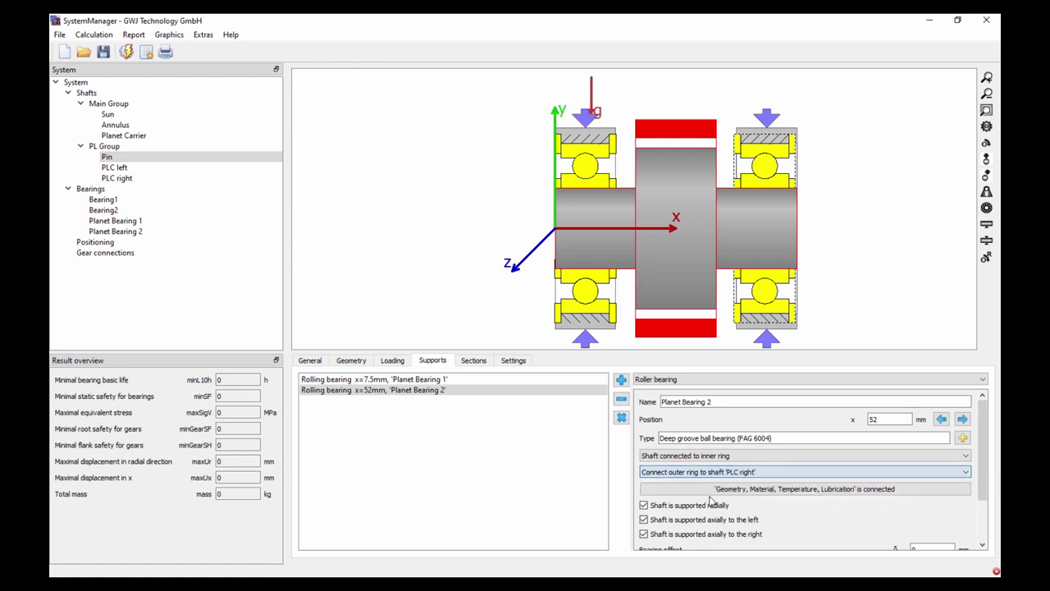
pyautogui.click(454, 380)
pyautogui.click(751, 472)
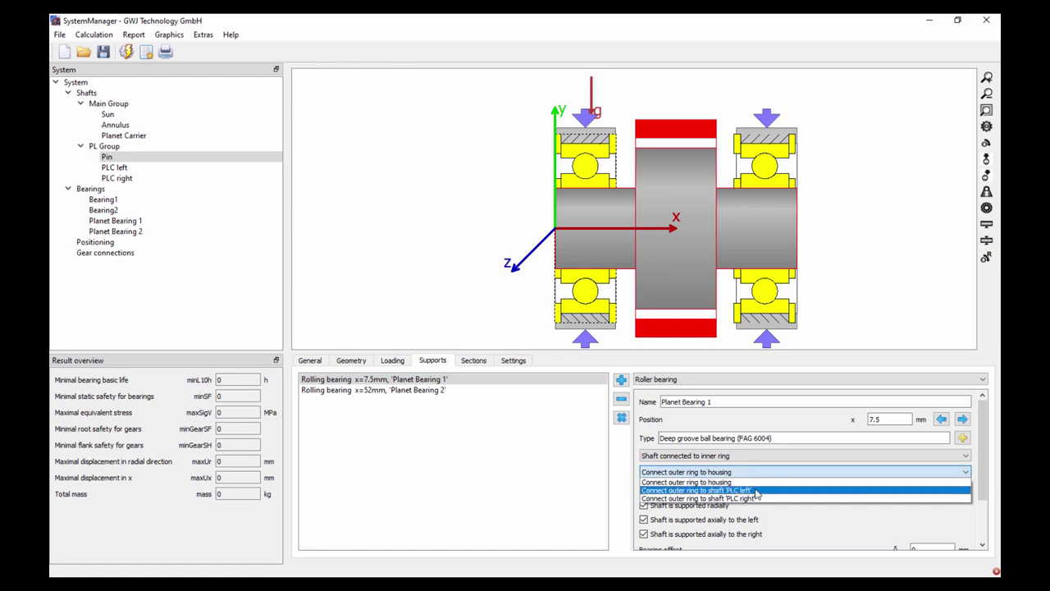
pyautogui.click(756, 491)
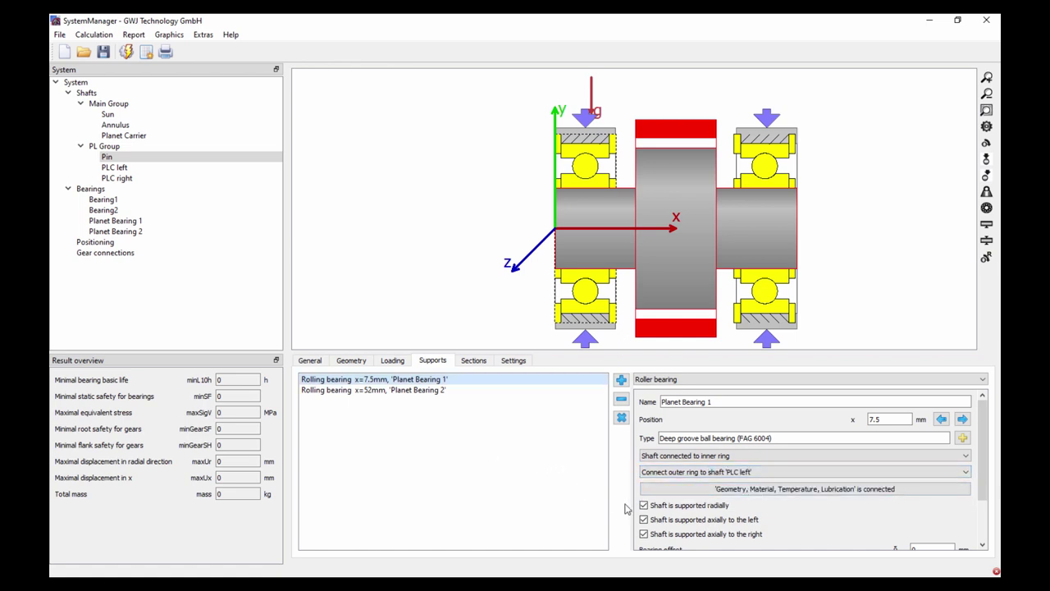
# - Disable the axial shaft support to the left and to the right for Planet Bearing 2
pyautogui.click(439, 390)
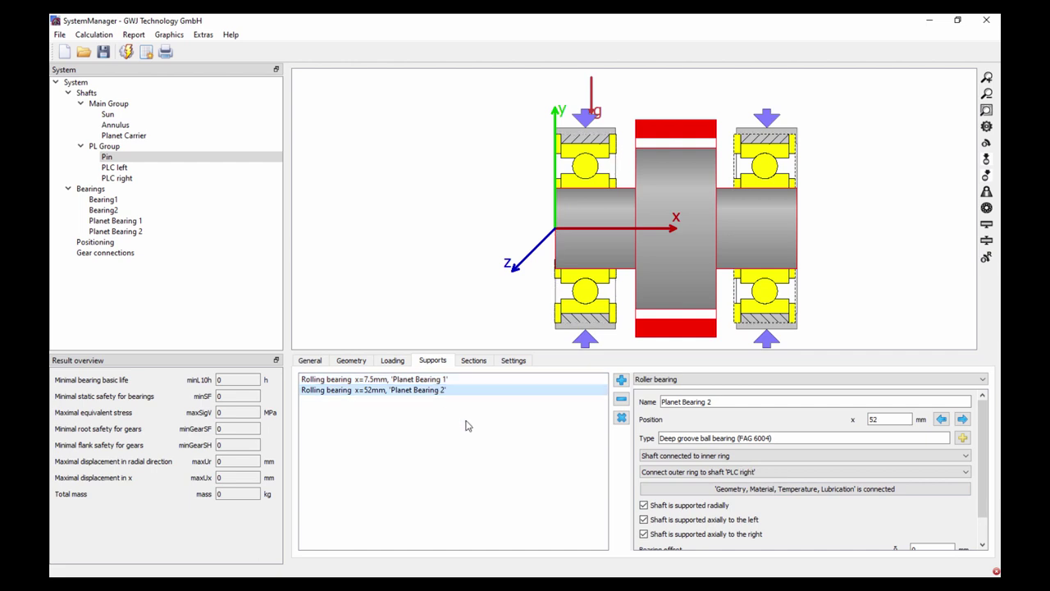
pyautogui.click(644, 520)
pyautogui.click(644, 534)
pyautogui.click(456, 487)
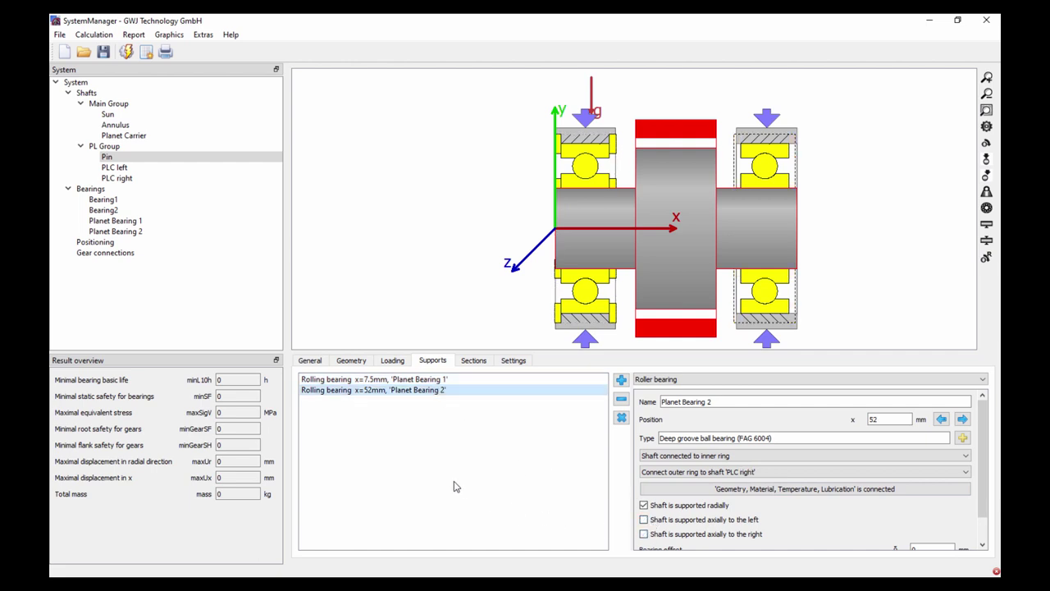
# - Set the position of Planet Bearing 2 to 52.5 mm along the Pin shaft
pyautogui.click(884, 420)
pyautogui.write('.5')
pyautogui.press('Return')
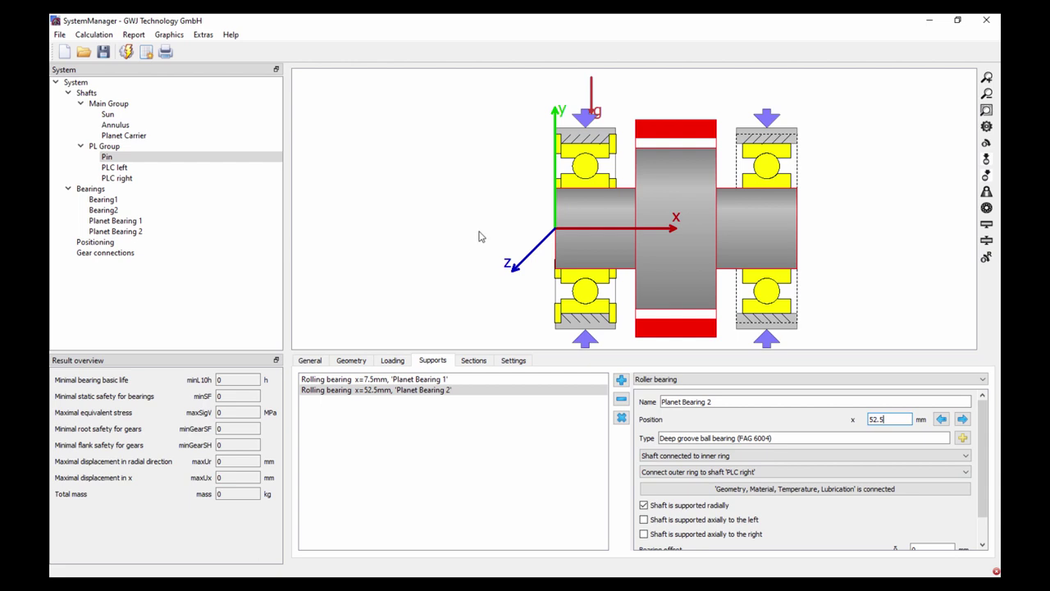
# - Add a cylindrical gear pair between the Sun gear on the Sun shaft and the Planet gear on the Pin shaft
pyautogui.click(85, 93)
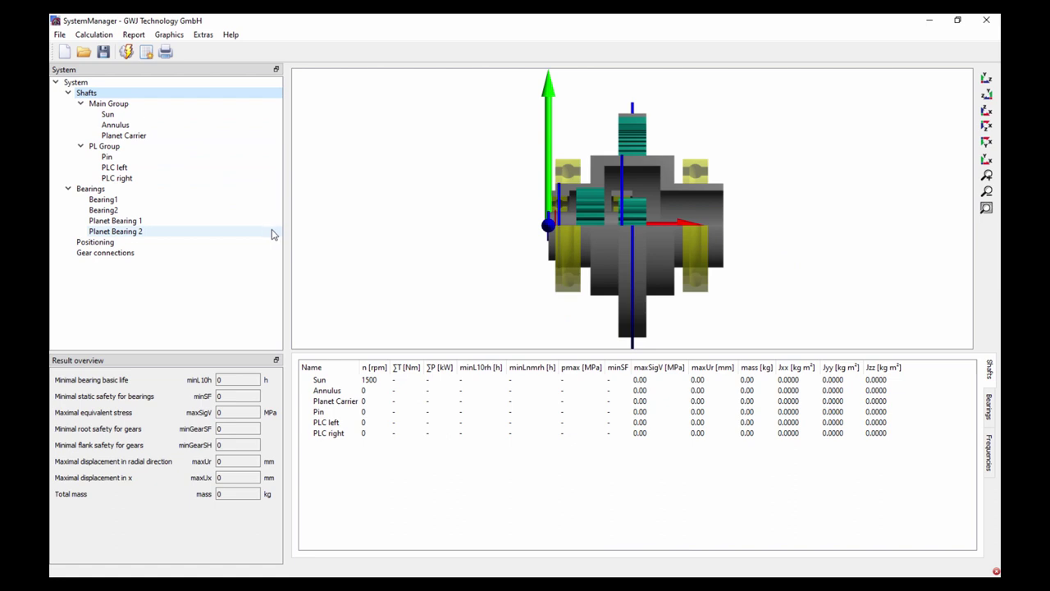
pyautogui.click(99, 255)
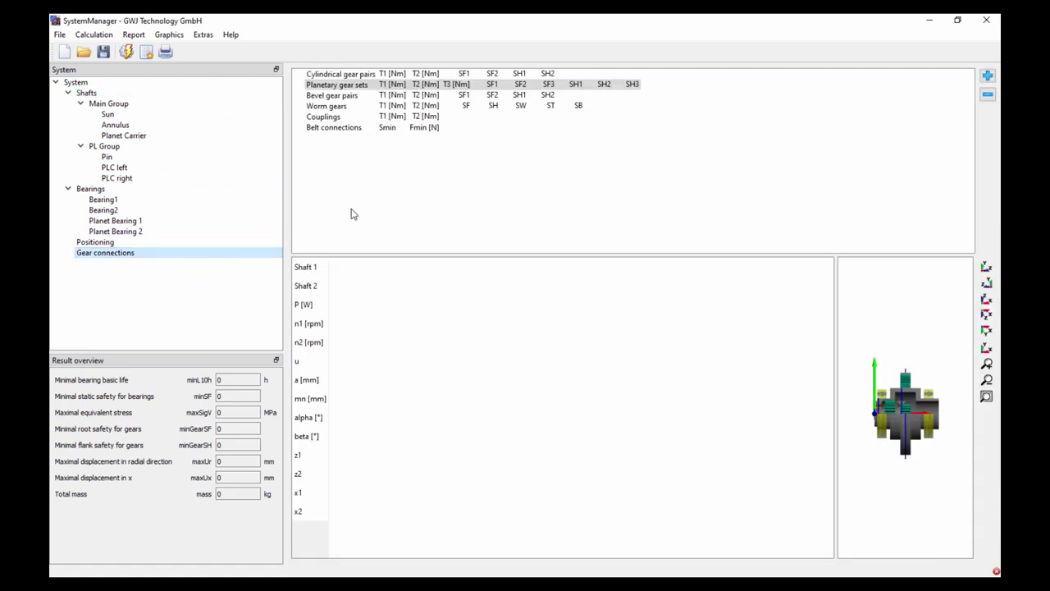
pyautogui.click(331, 74)
pyautogui.click(987, 75)
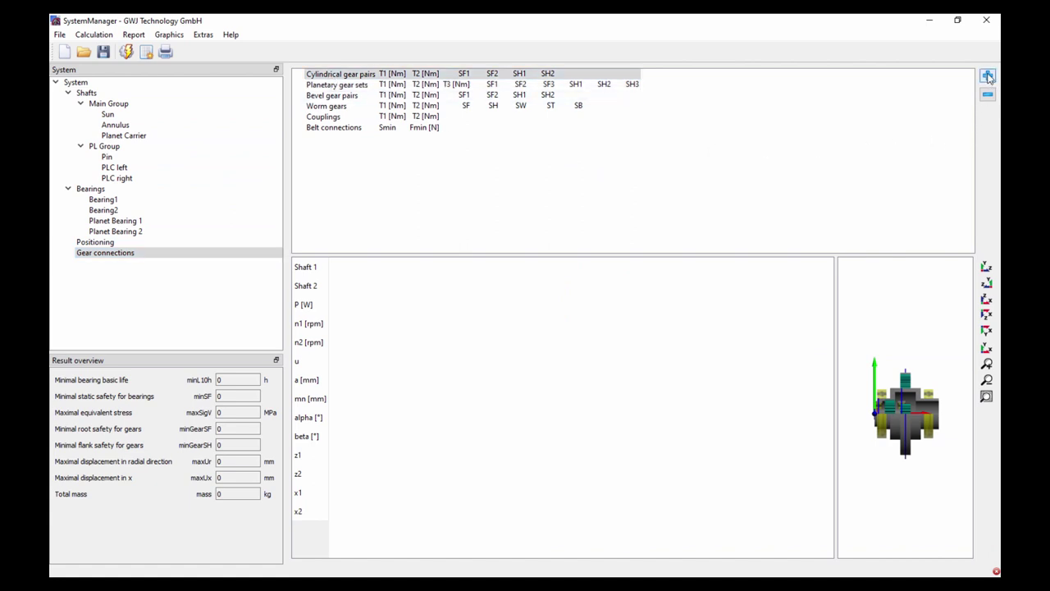
pyautogui.click(312, 87)
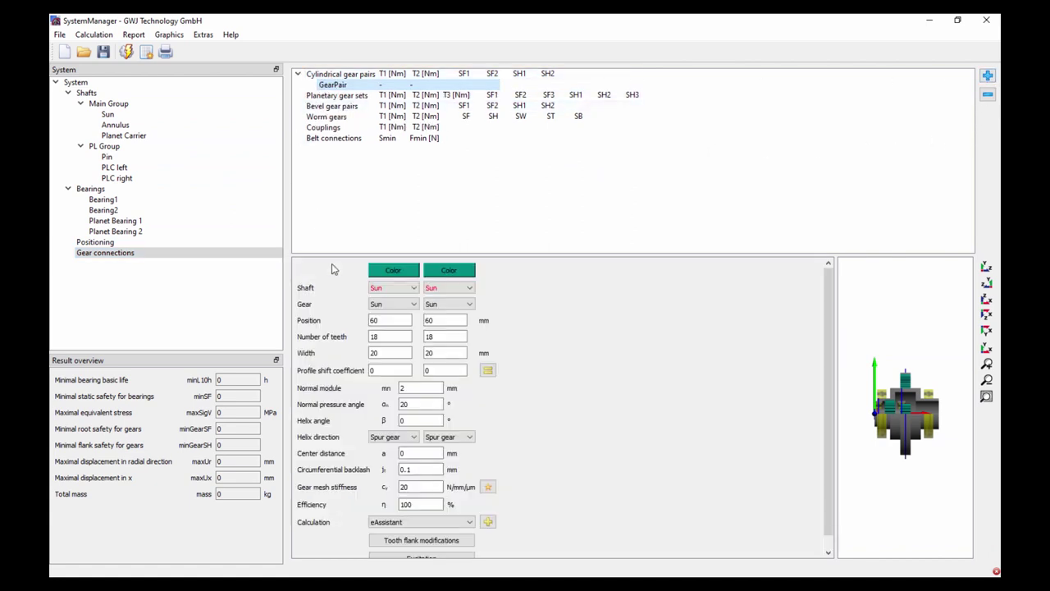
pyautogui.click(449, 287)
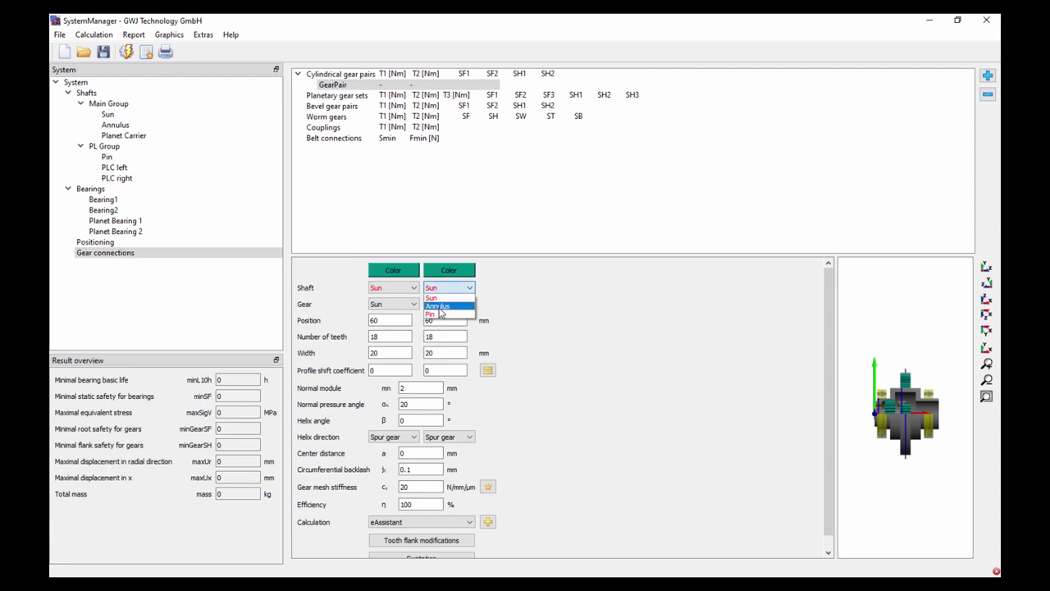
pyautogui.click(439, 316)
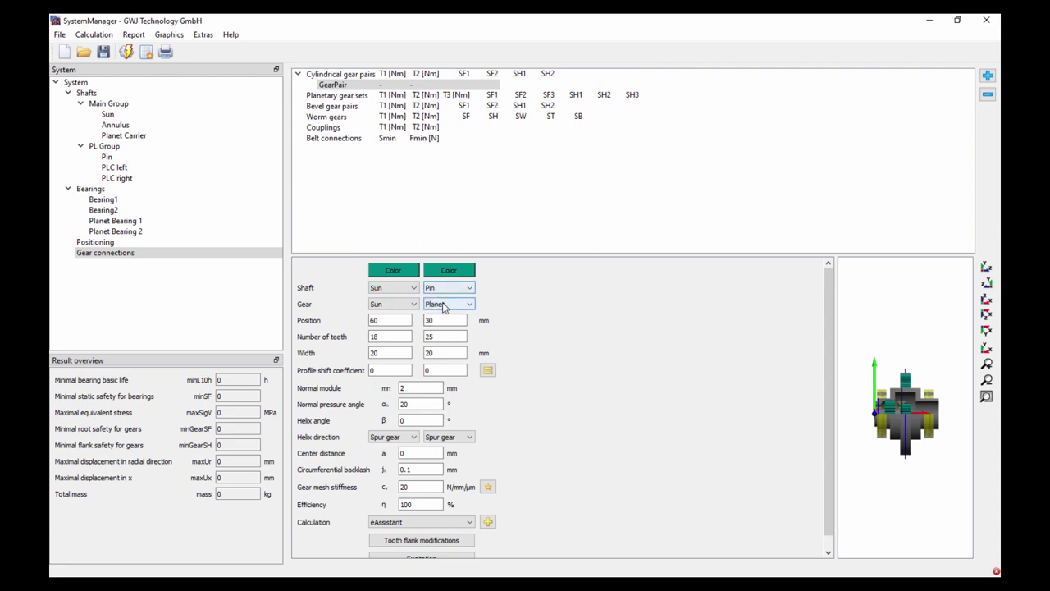
# - Color the Planet gear blue-violet and check the calculation methods for the pair, keeping eAssistant
pyautogui.click(441, 280)
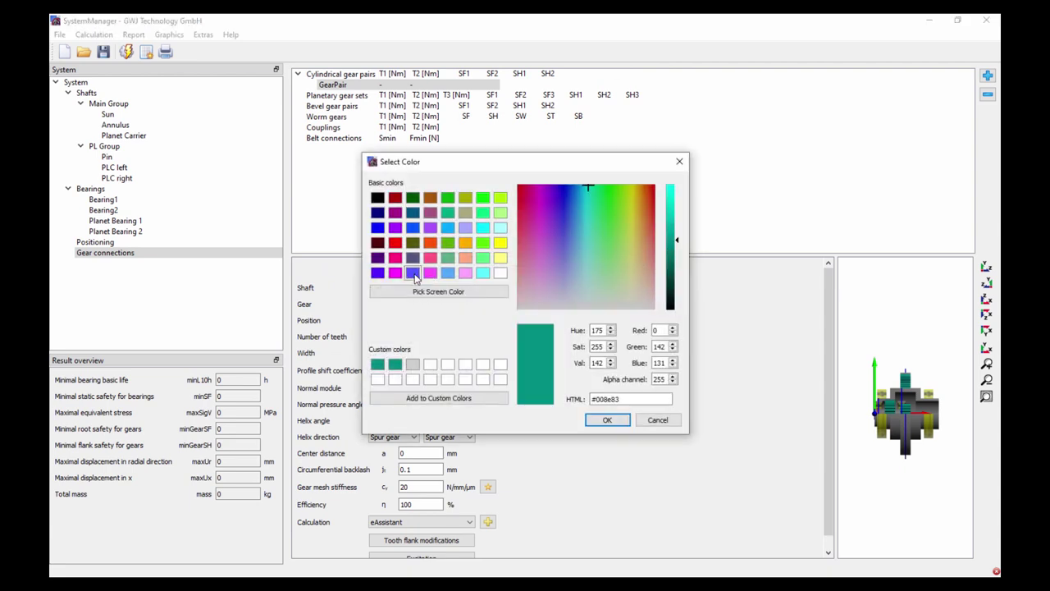
pyautogui.click(413, 273)
pyautogui.click(607, 420)
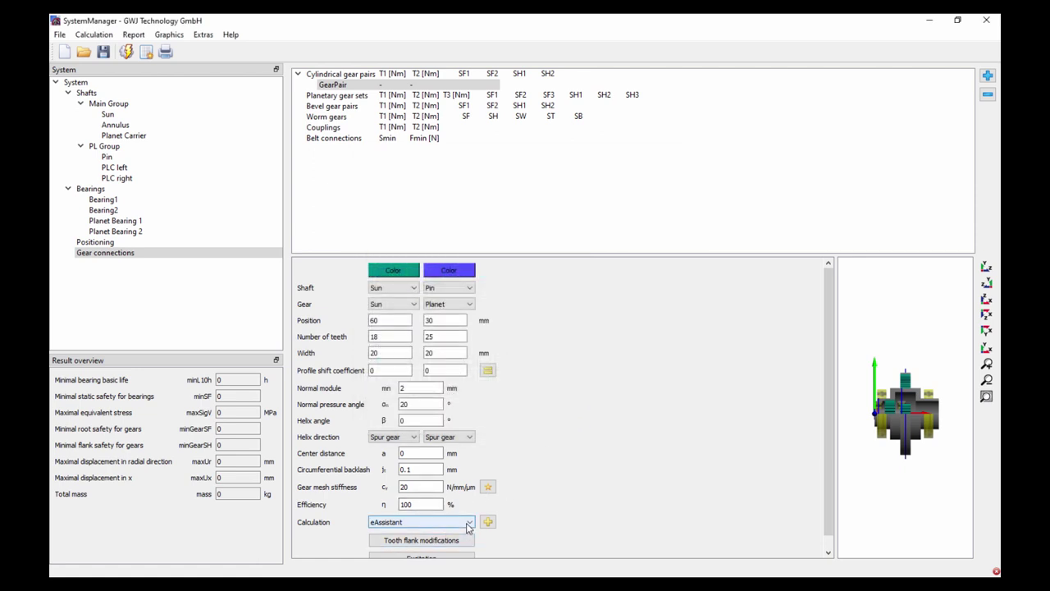
pyautogui.click(417, 526)
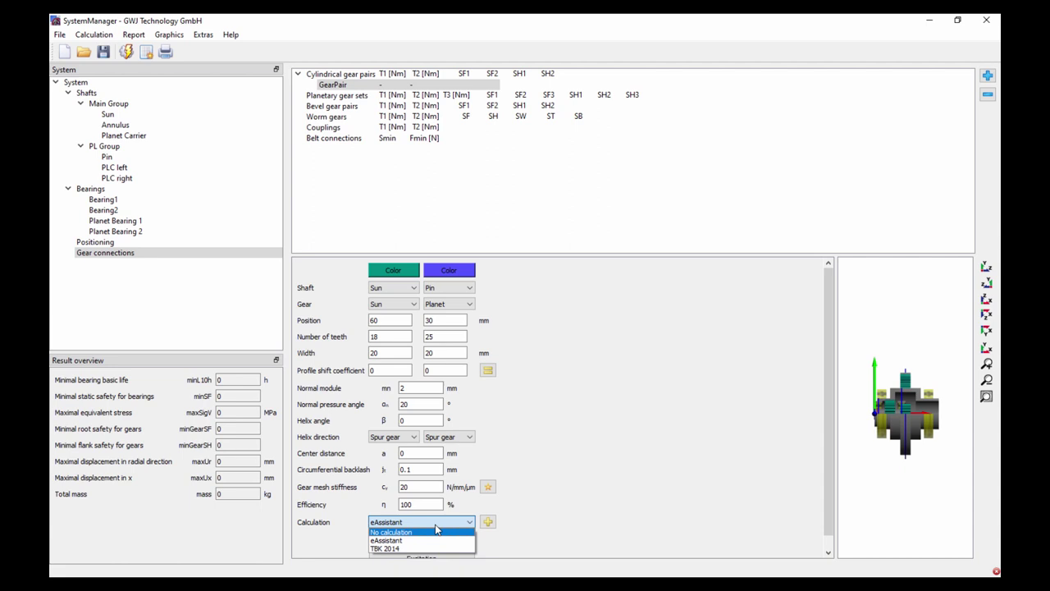
pyautogui.click(434, 525)
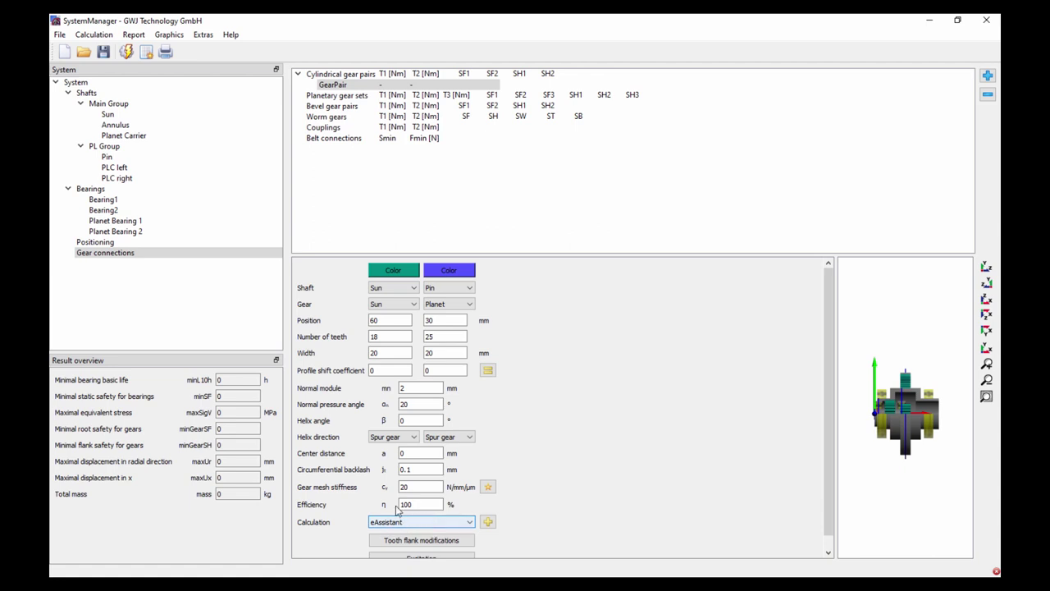
# - Add a second cylindrical gear pair between the Planet gear on the Pin shaft and the Annulus gear
pyautogui.click(988, 74)
pyautogui.click(333, 96)
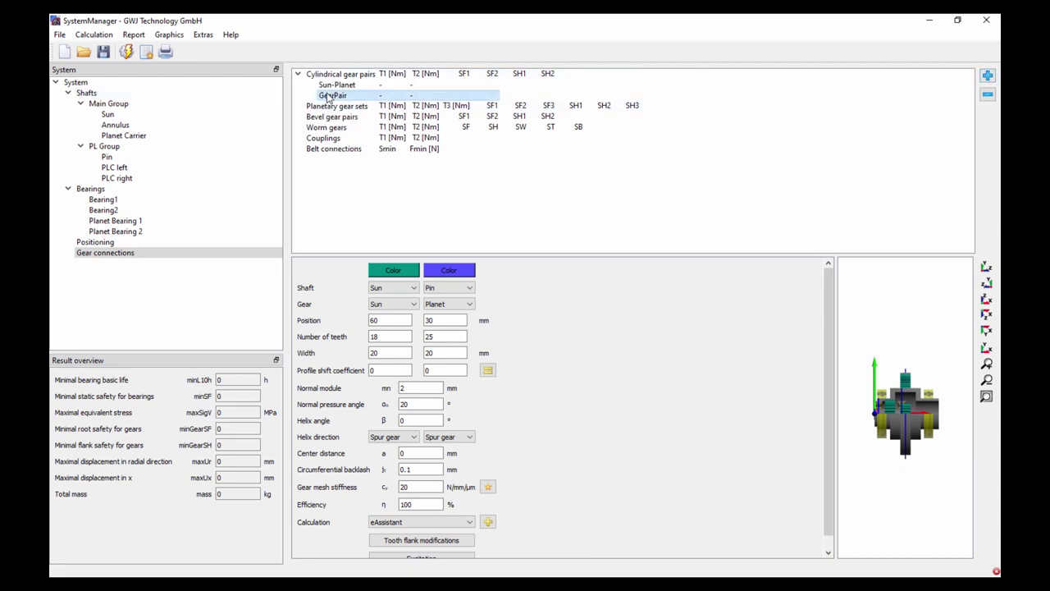
pyautogui.click(397, 294)
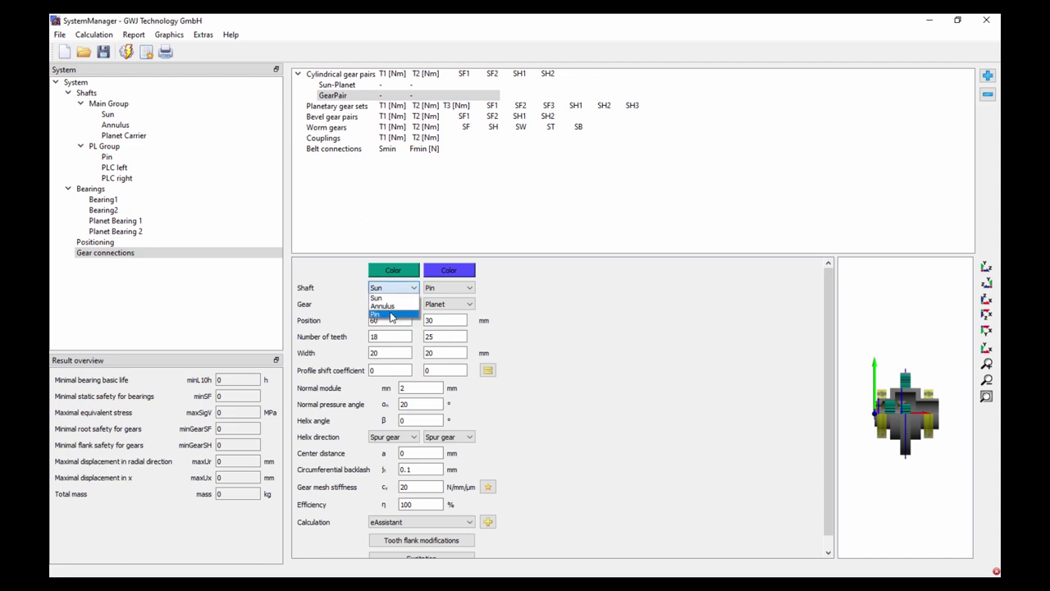
pyautogui.click(393, 315)
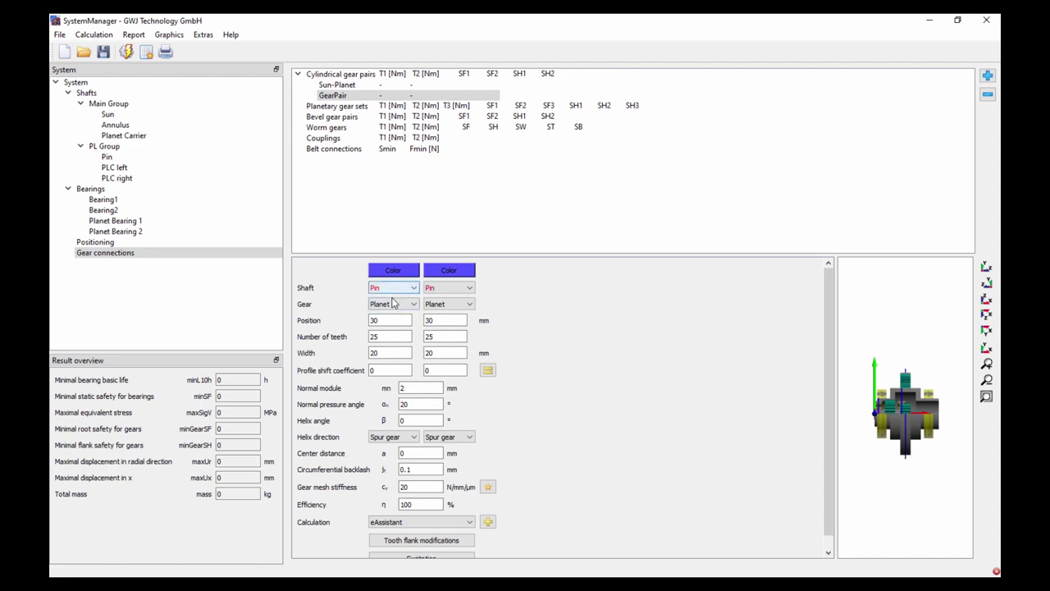
pyautogui.click(445, 288)
pyautogui.click(448, 309)
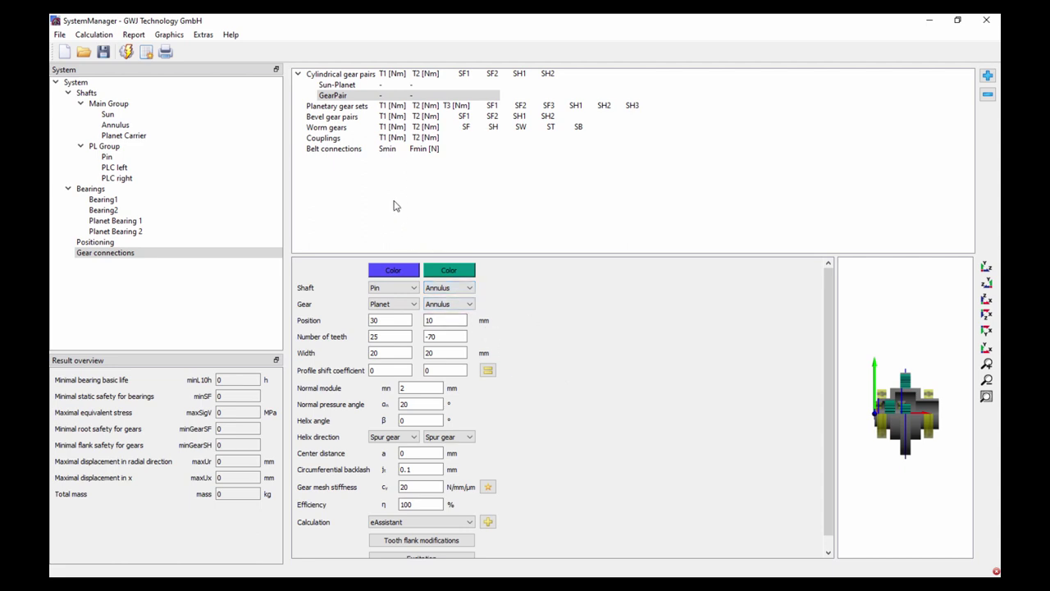
# - Add a planetary gear set that combines the Sun-Planet and Planet-Annulus gear pairs
pyautogui.click(320, 107)
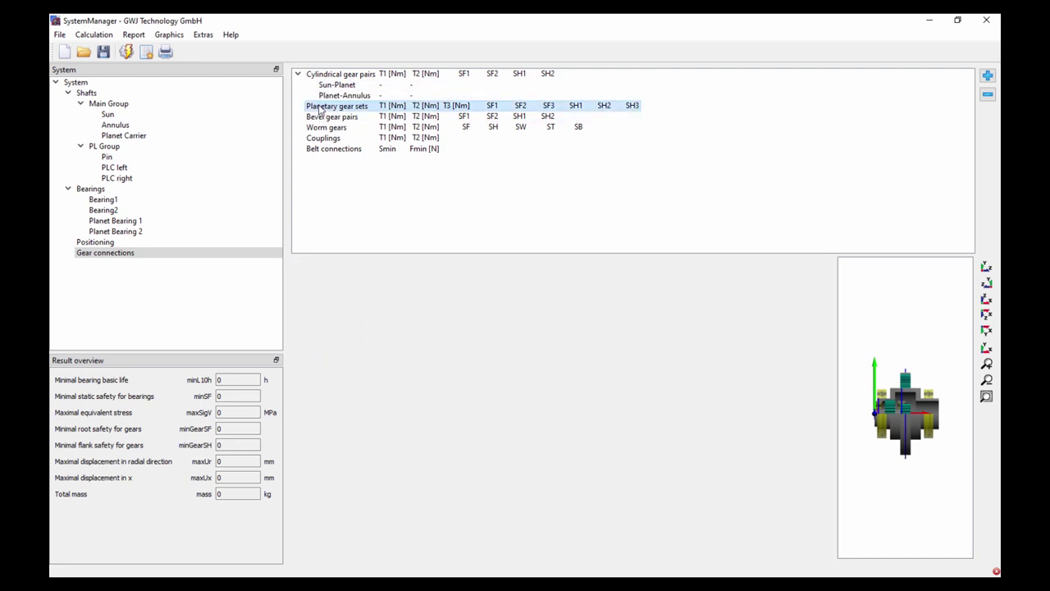
pyautogui.click(987, 75)
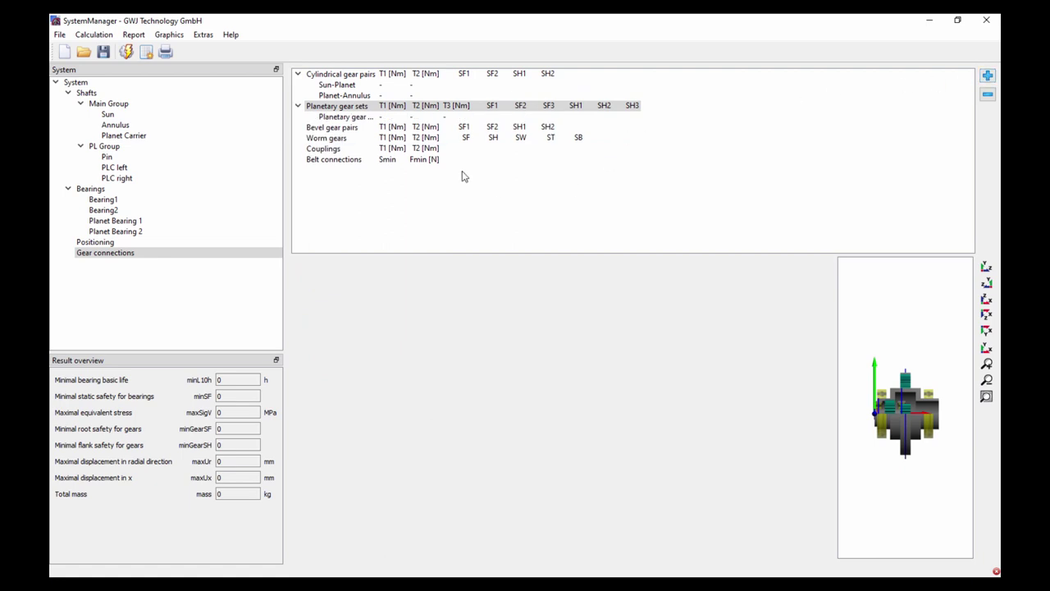
pyautogui.click(348, 117)
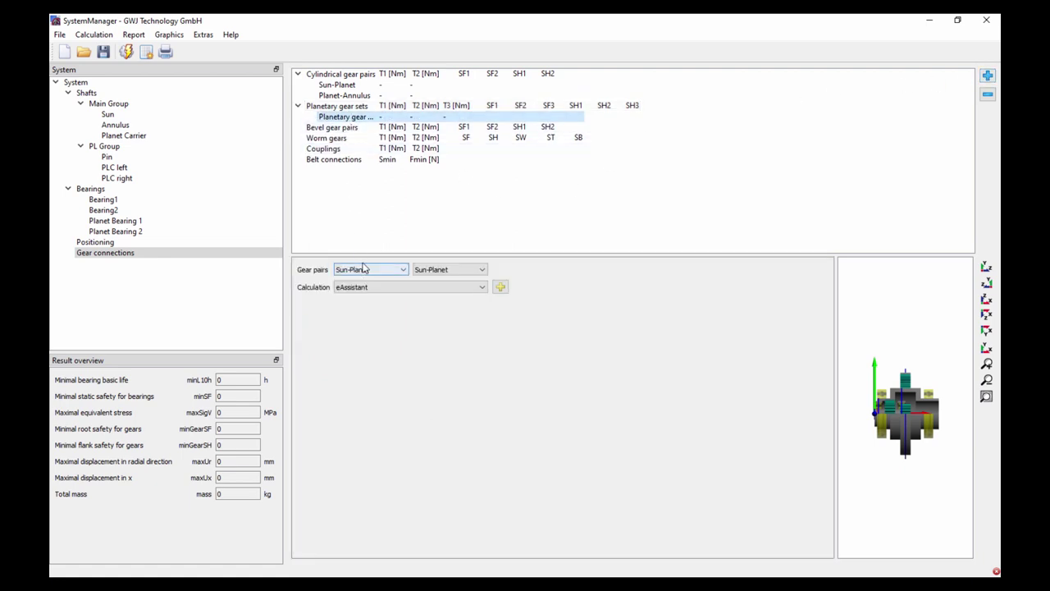
pyautogui.click(443, 270)
pyautogui.click(443, 292)
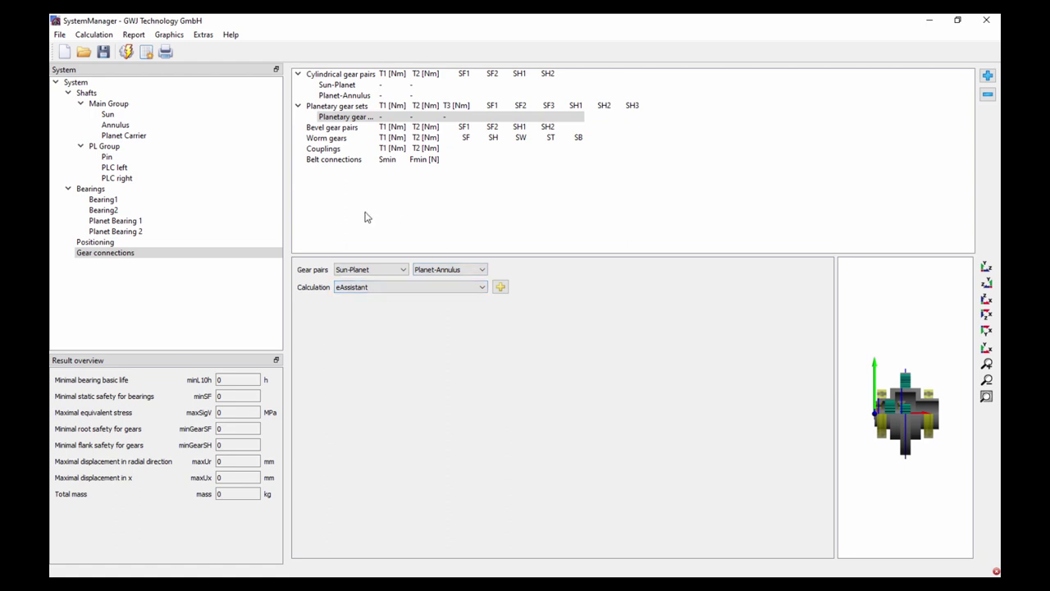
# - Add a positioning constraint of the type Group according gear pair
pyautogui.click(110, 245)
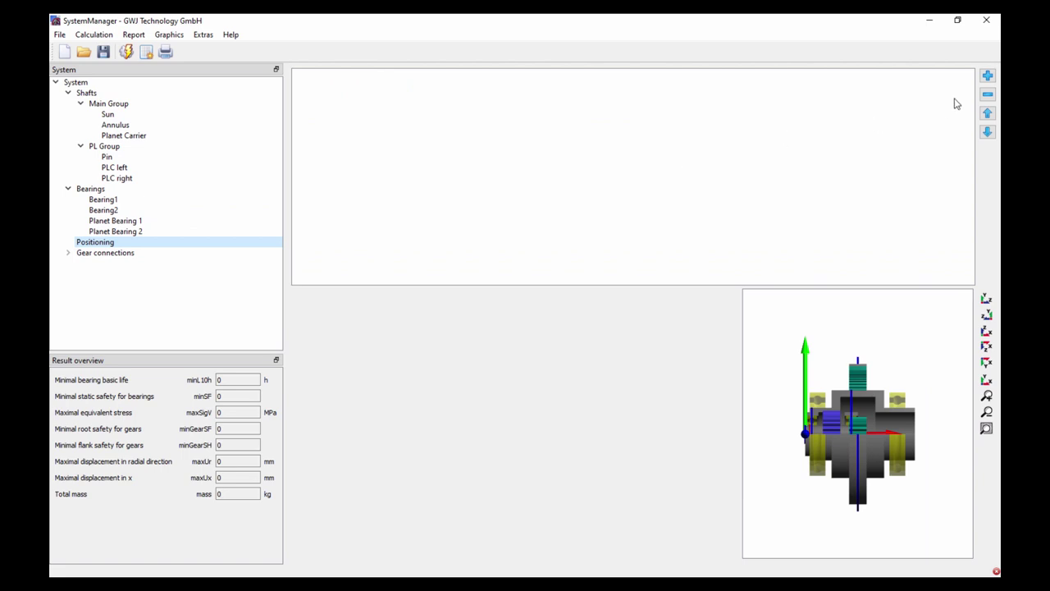
pyautogui.click(987, 75)
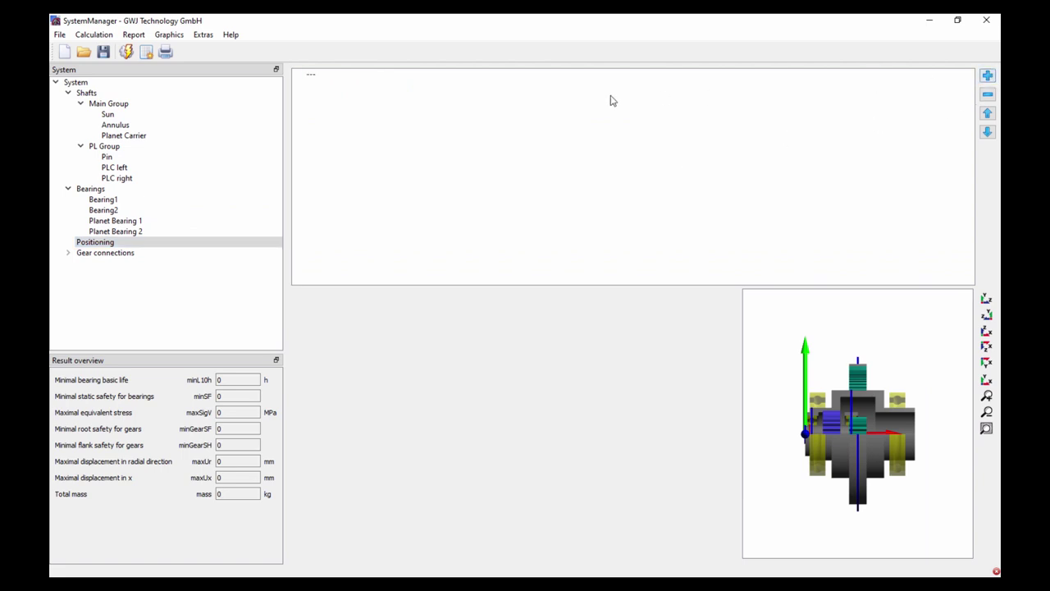
pyautogui.click(316, 79)
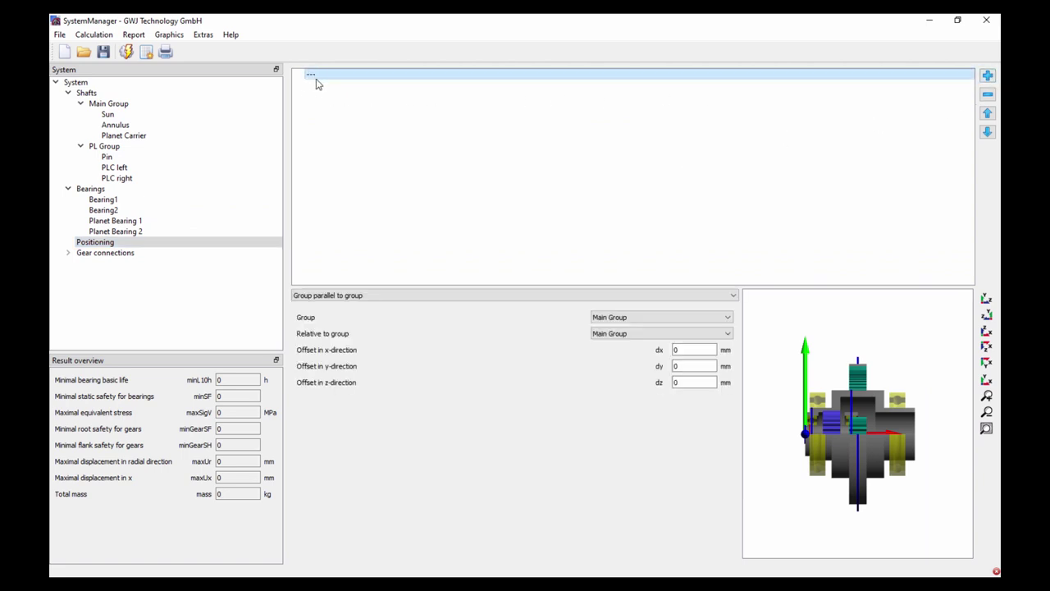
pyautogui.click(380, 295)
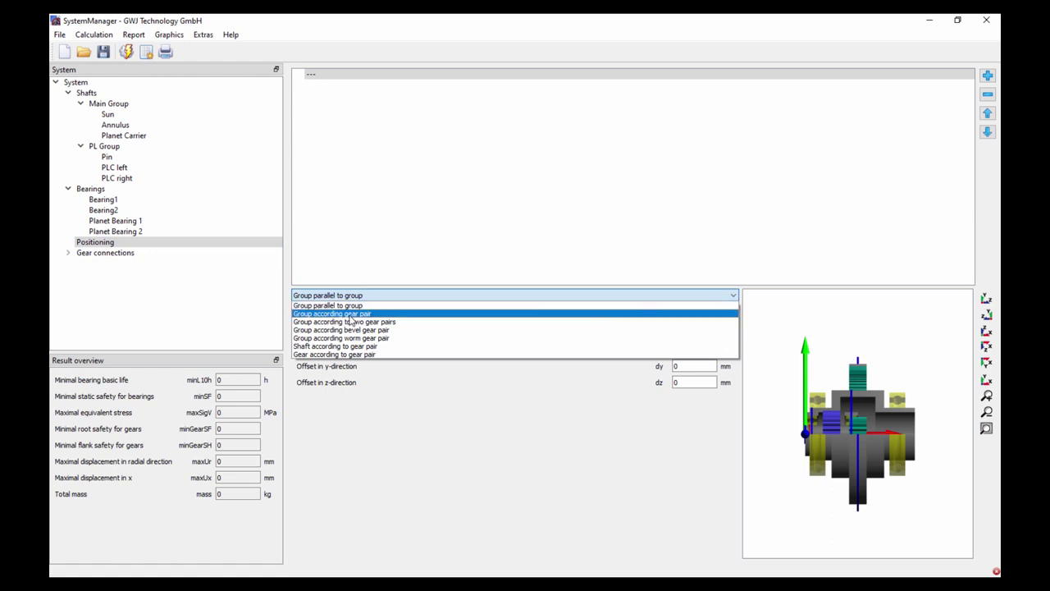
pyautogui.click(351, 314)
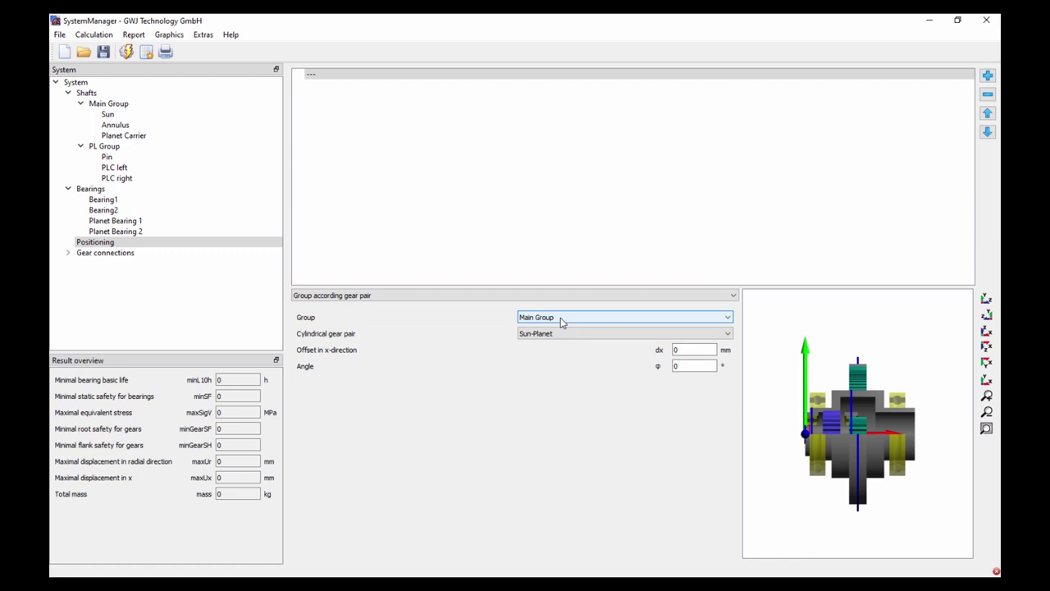
# - Position the PL Group according to the Sun-Planet cylindrical gear pair
pyautogui.click(562, 321)
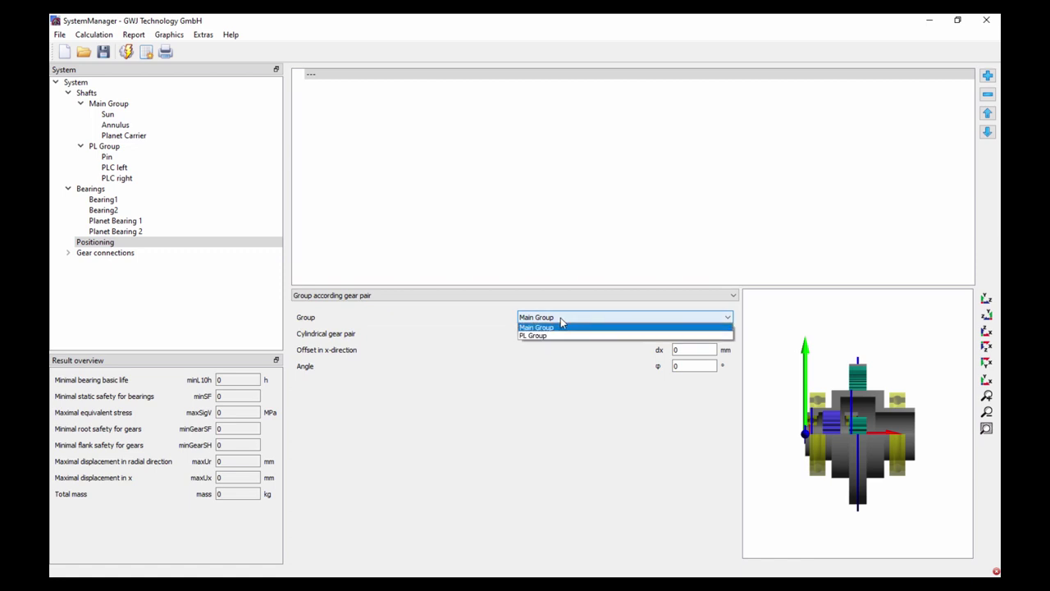
pyautogui.click(540, 336)
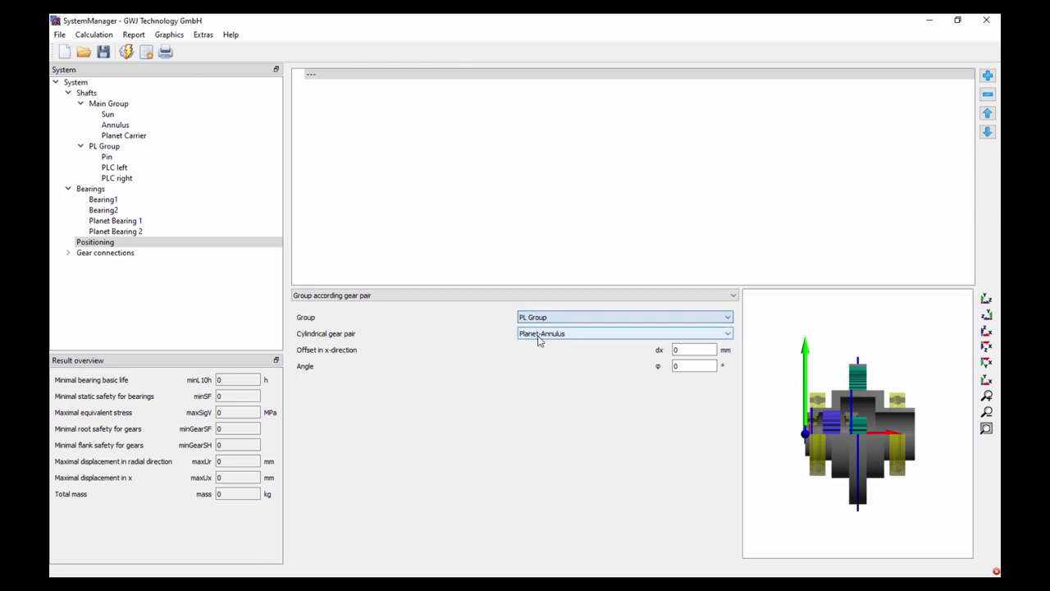
pyautogui.click(550, 337)
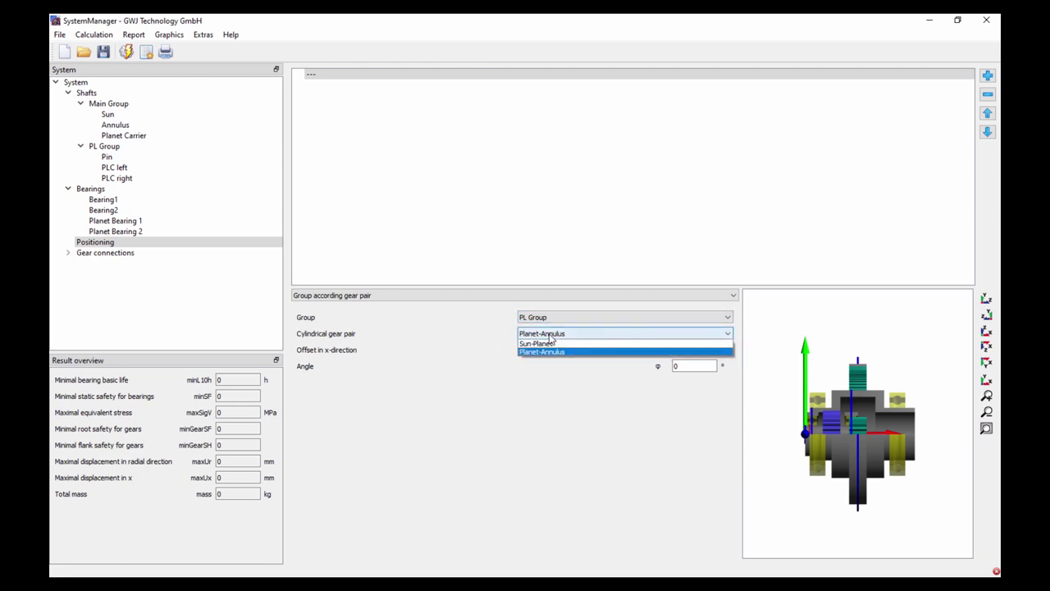
pyautogui.click(536, 344)
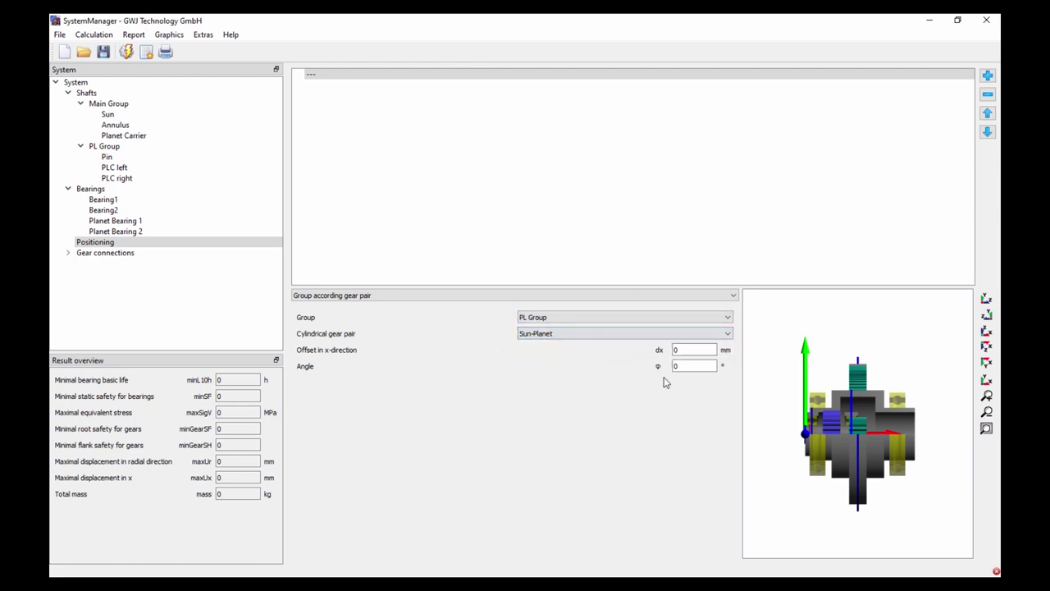
pyautogui.click(689, 350)
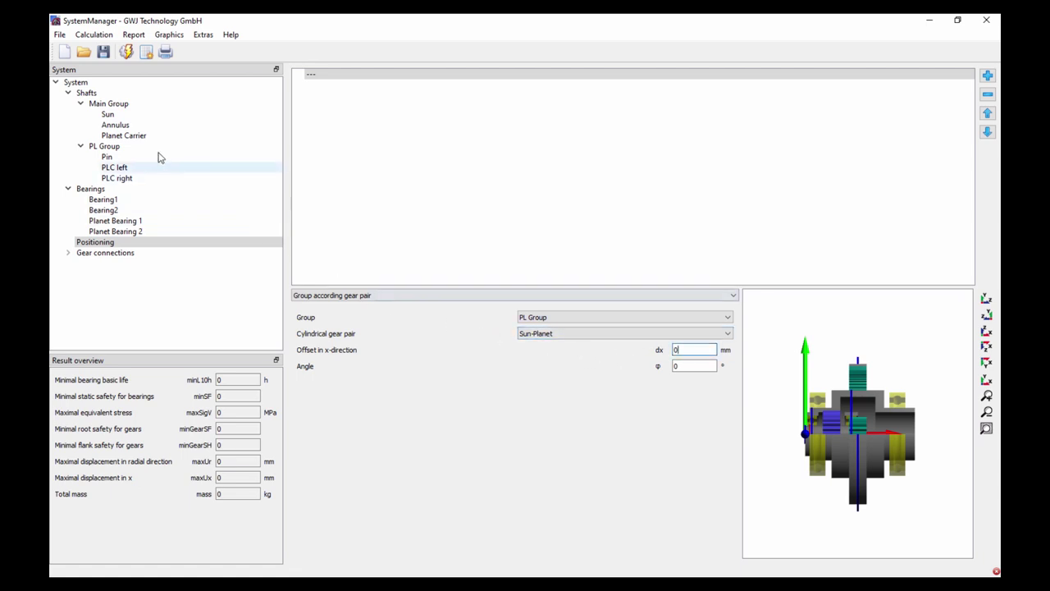
# - Inspect the positioned gear stage in 3D and check the Sun shaft's gear and Input coupling loading data
pyautogui.click(109, 114)
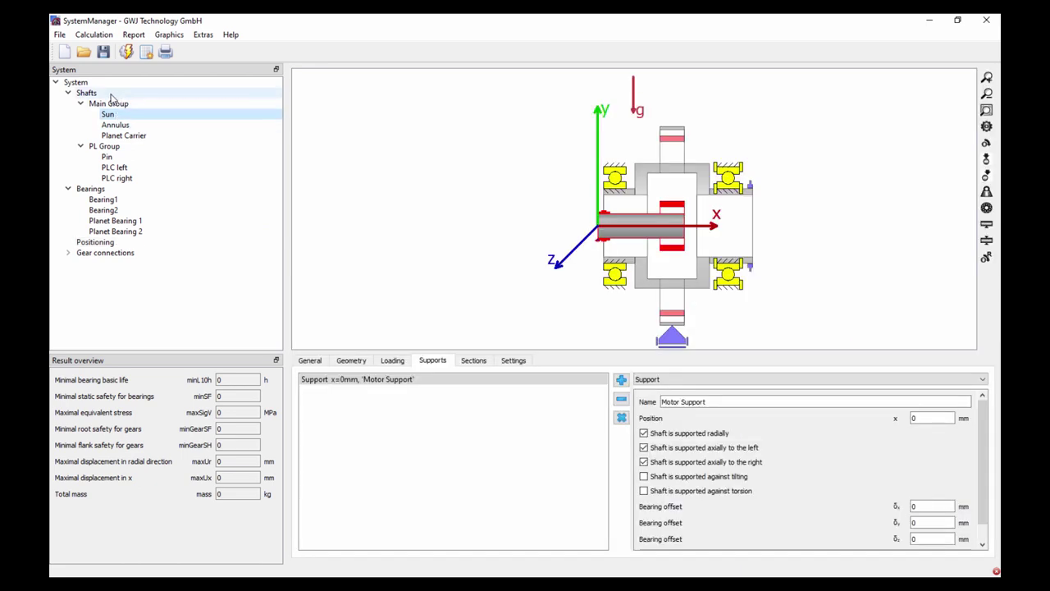
pyautogui.click(110, 93)
pyautogui.moveTo(482, 205); pyautogui.dragTo(594, 264)
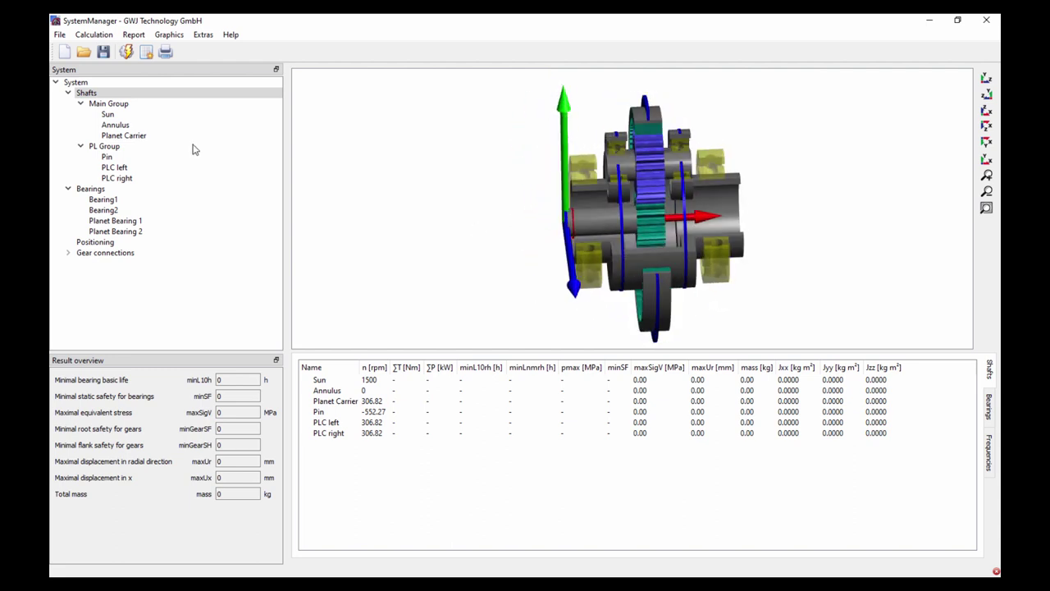
pyautogui.click(108, 115)
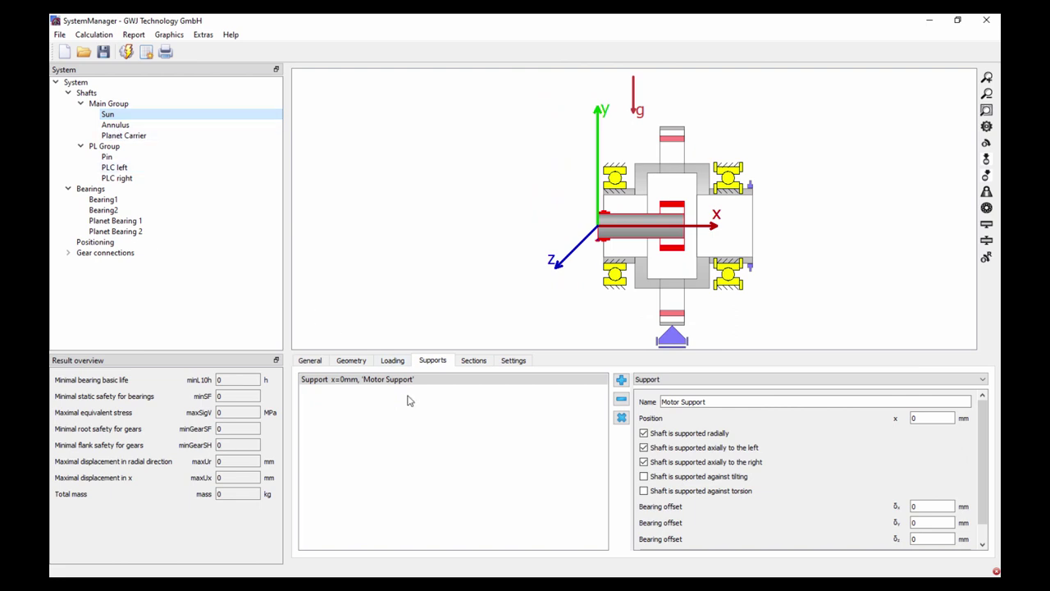
pyautogui.click(392, 363)
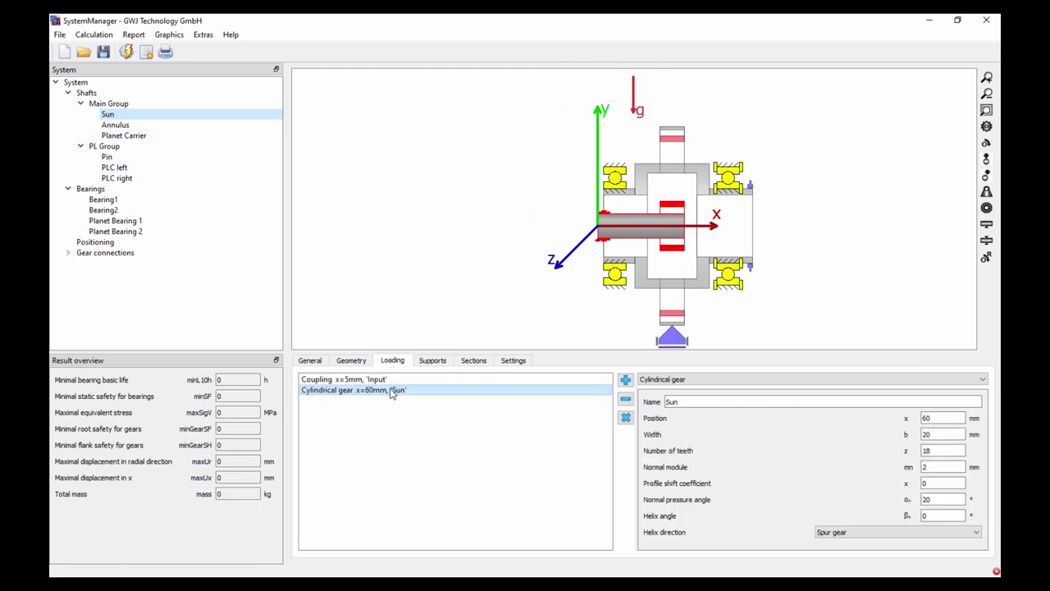
pyautogui.click(385, 380)
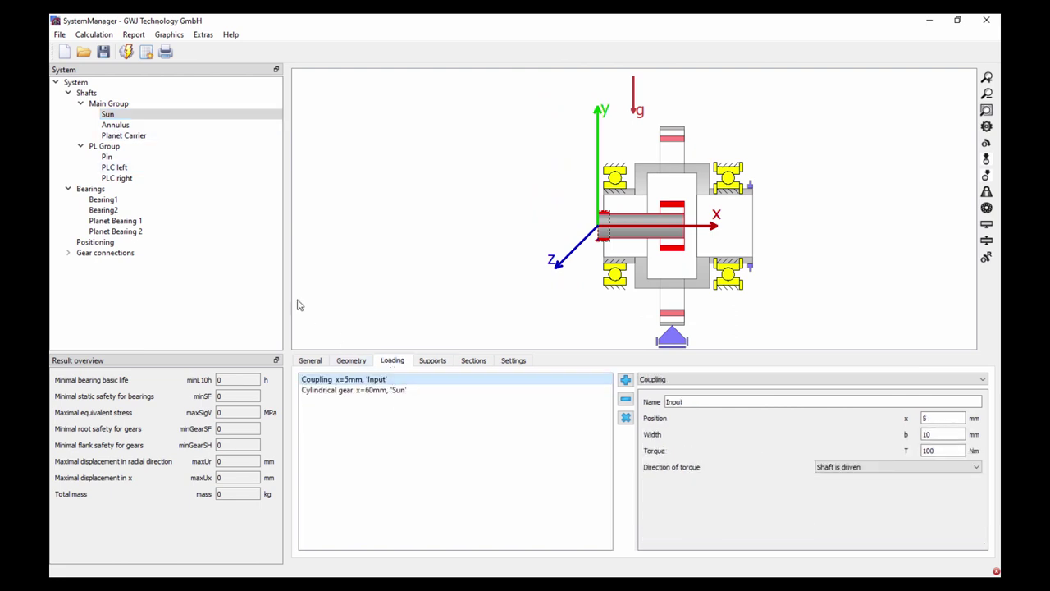
# - Calculate the whole shaft system and view the gear stage as an animated 3D model from several angles
pyautogui.click(96, 94)
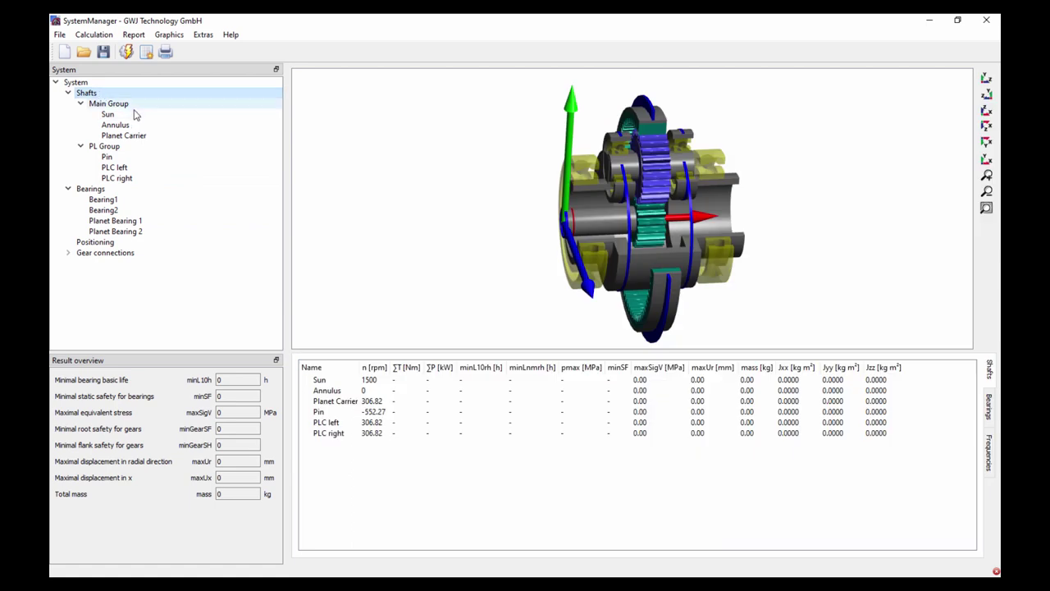
pyautogui.click(127, 52)
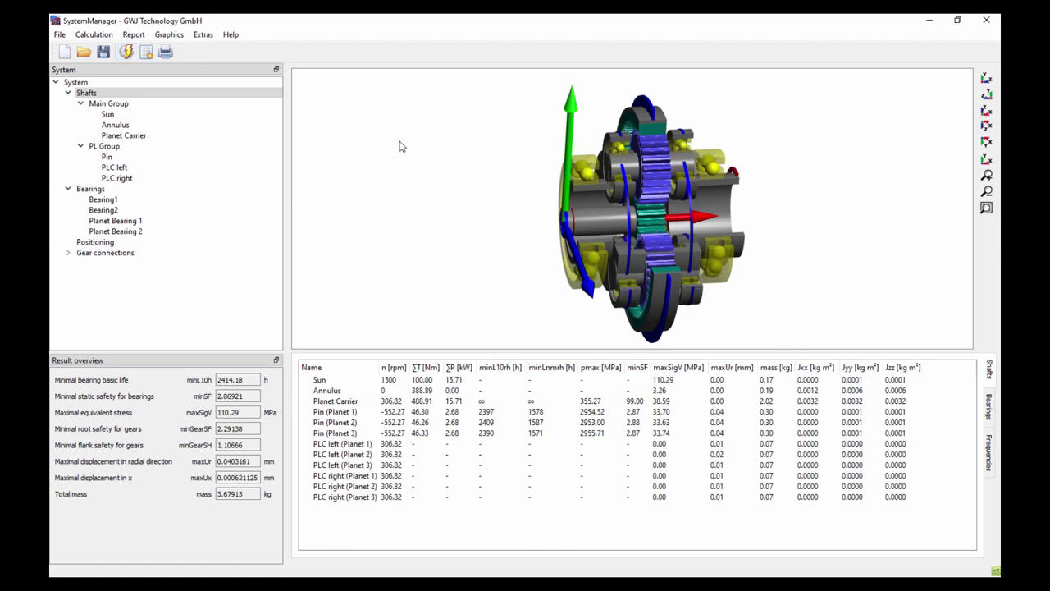
pyautogui.rightClick(485, 189)
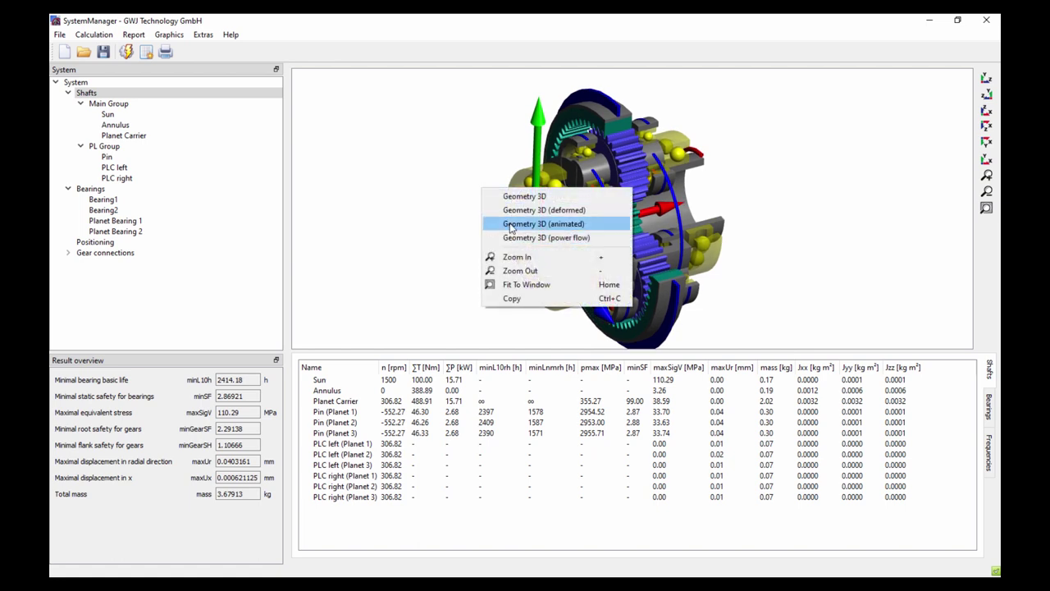
pyautogui.click(510, 224)
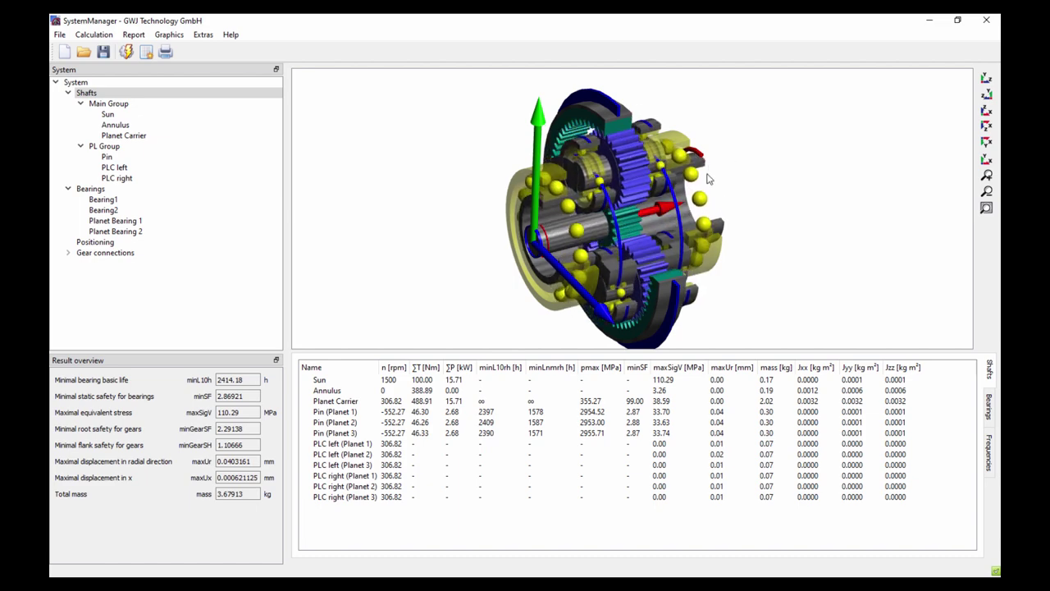
pyautogui.moveTo(696, 160); pyautogui.dragTo(735, 187)
# - Examine the power flow through the gear stage in 3D, and return to the standard Geometry 3D display
pyautogui.rightClick(736, 187)
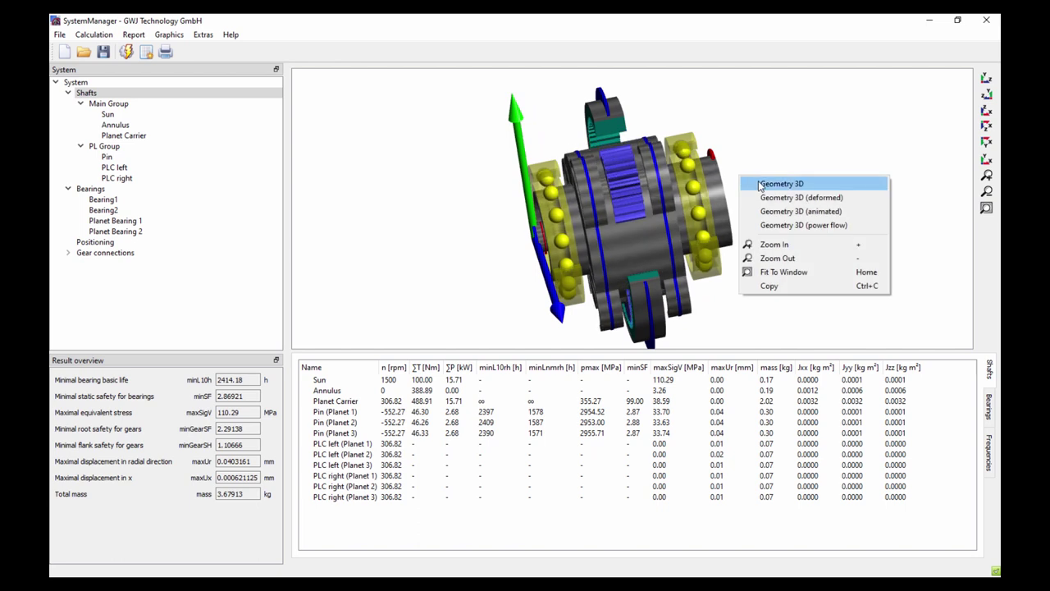
pyautogui.click(759, 185)
pyautogui.rightClick(758, 174)
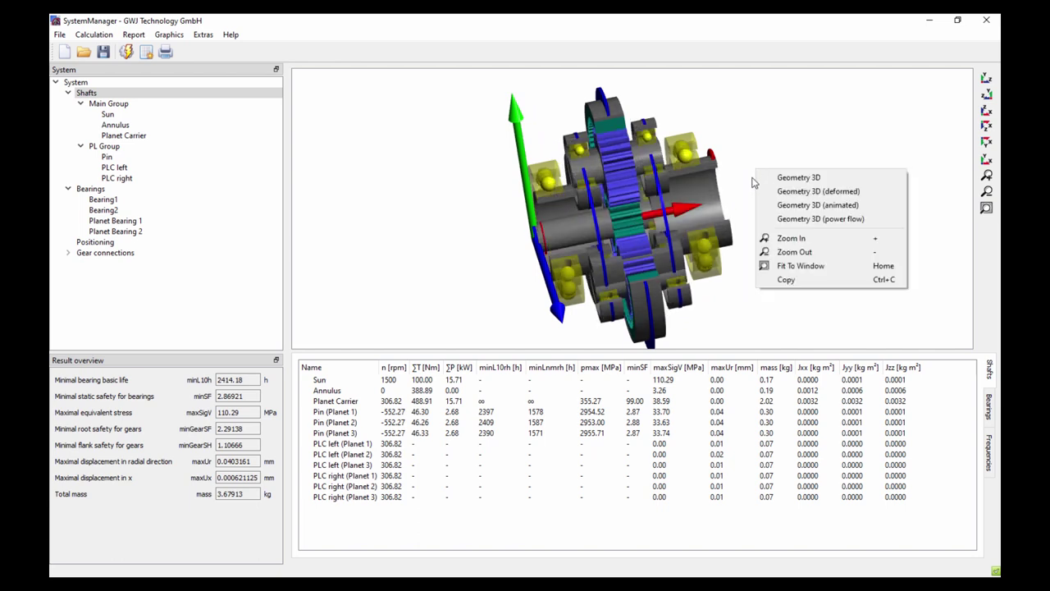
pyautogui.click(796, 222)
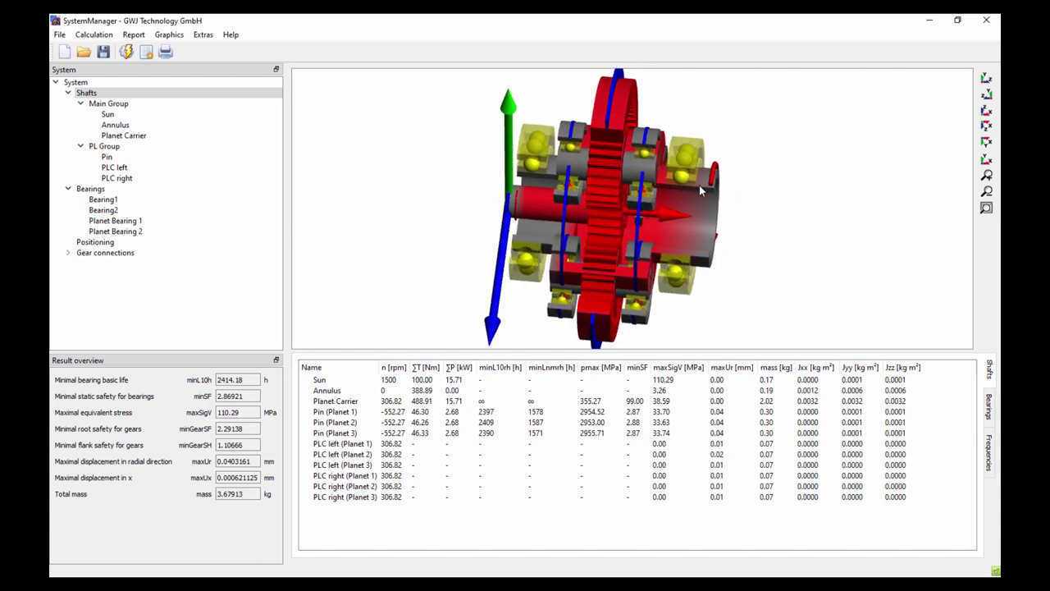
pyautogui.rightClick(726, 179)
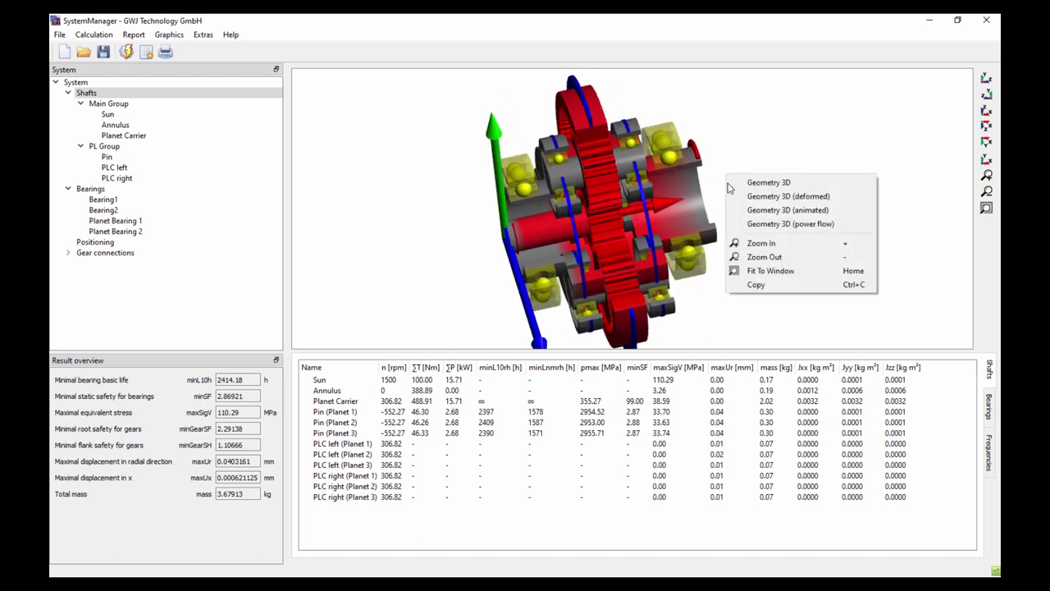
pyautogui.click(751, 180)
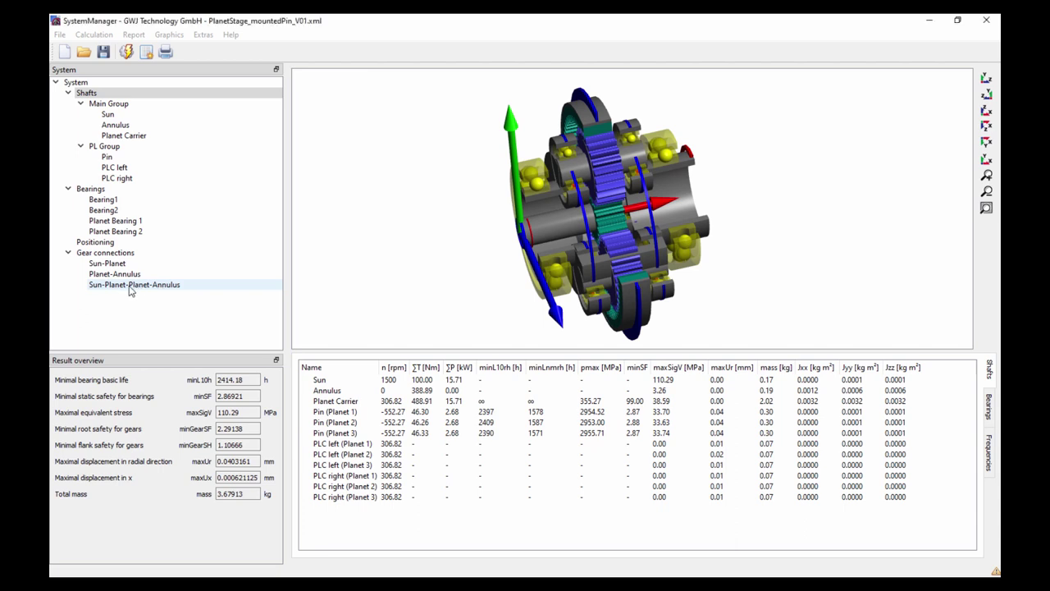
# - In the Sun-Planet-Planet-Annulus calculation's configuration, have the planet tooth count determined automatically and set the sun's number of teeth to 20
pyautogui.click(129, 287)
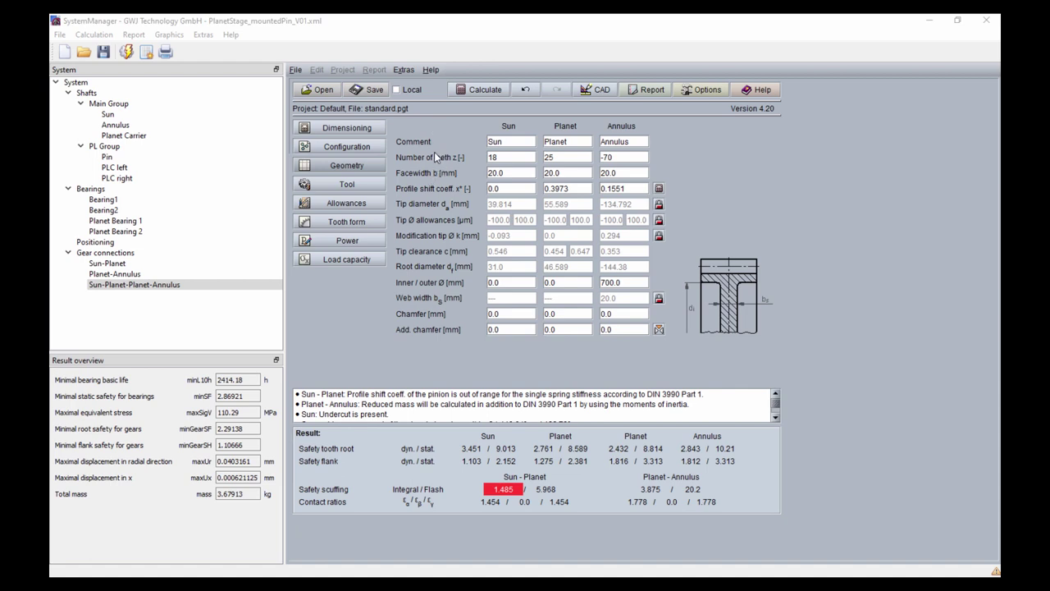
pyautogui.click(376, 147)
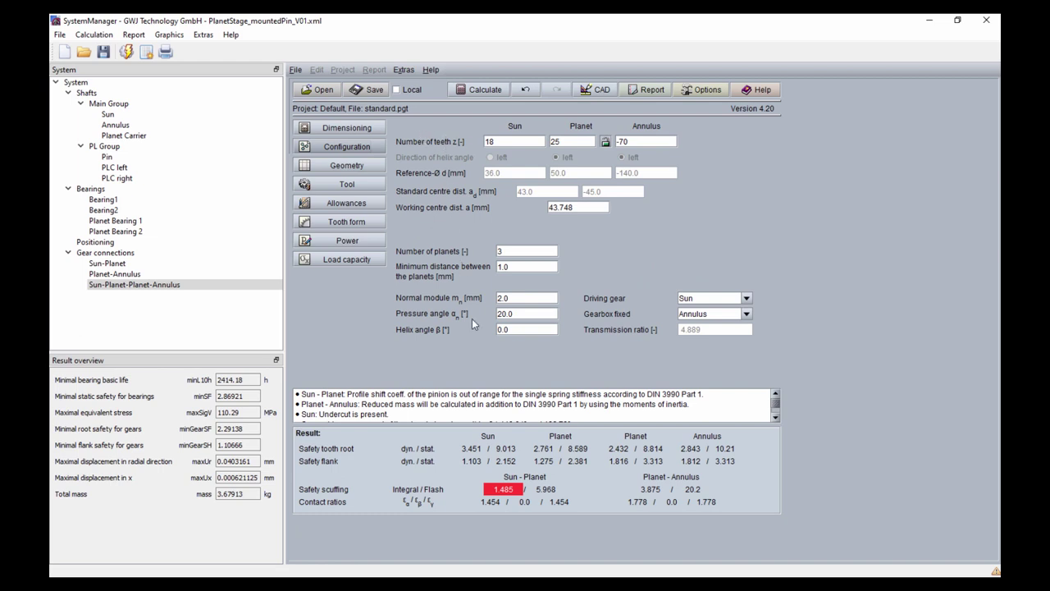
pyautogui.scroll(-2, 487, 402)
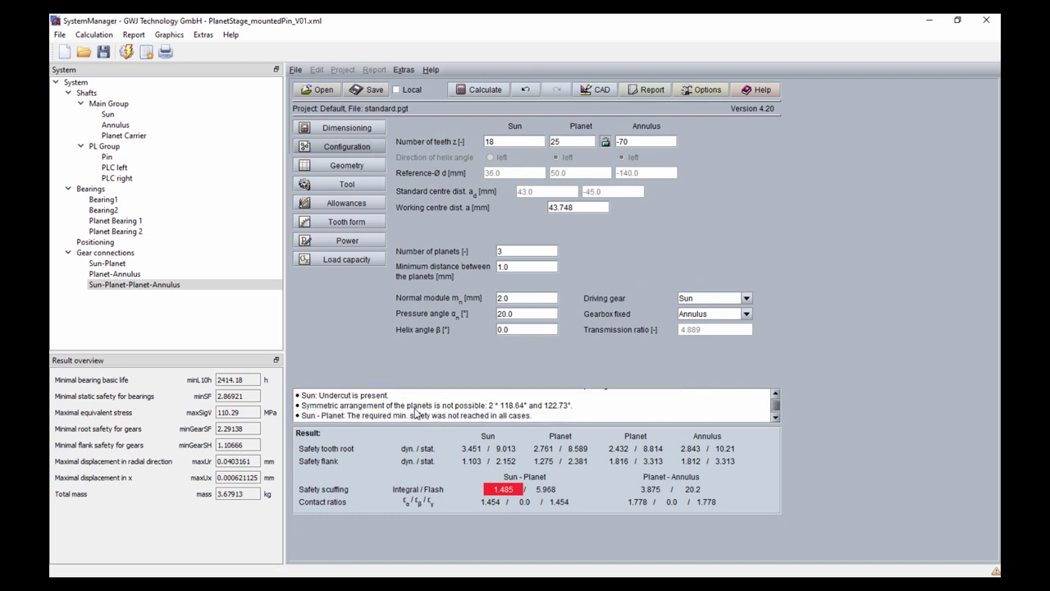
pyautogui.click(606, 142)
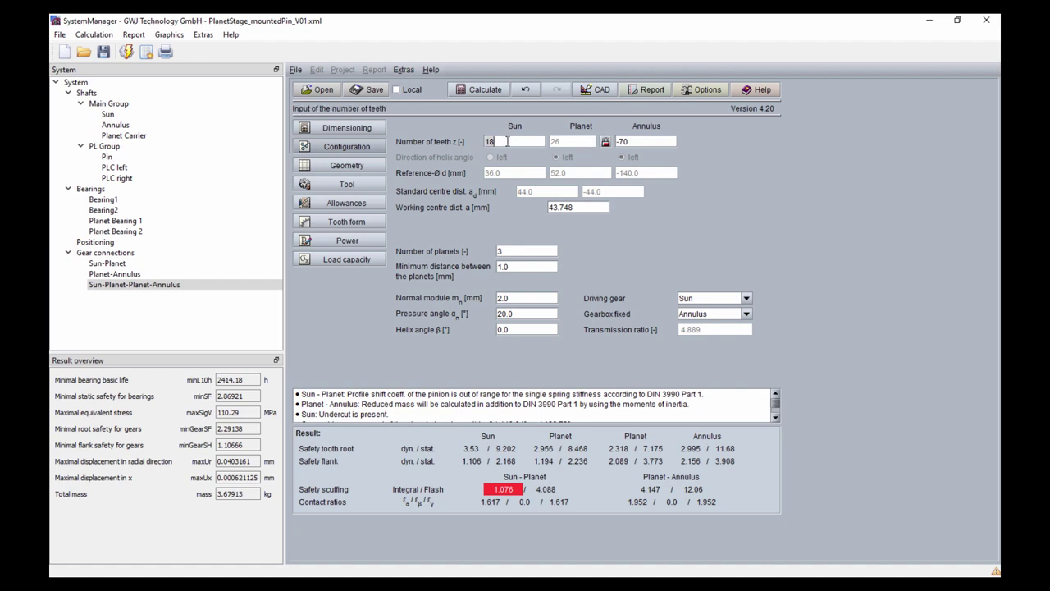
pyautogui.press('Return')
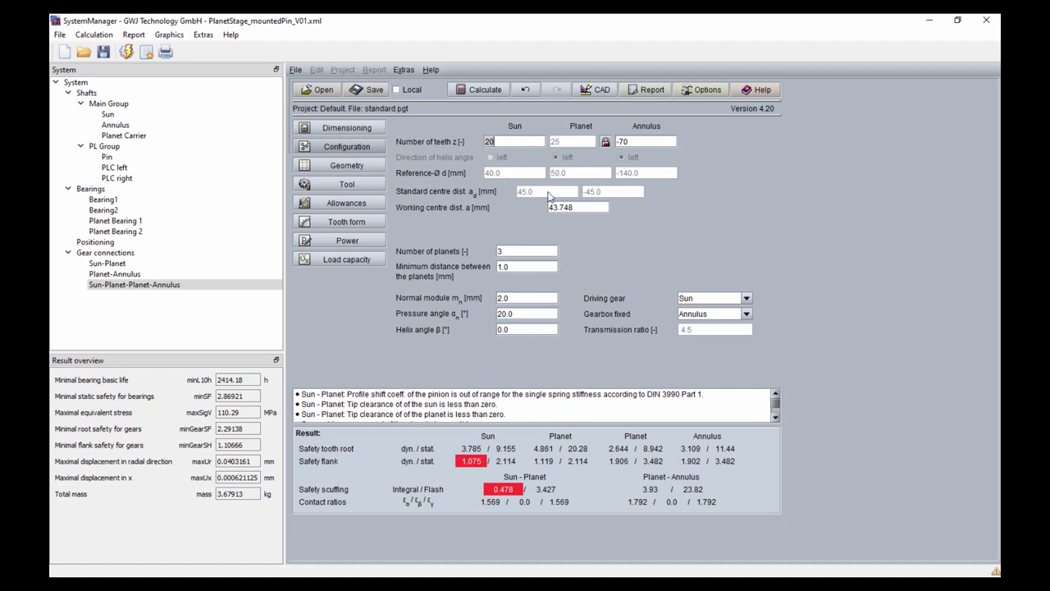
# - Try a working centre distance of 46 mm for the planetary gear set, and settle on 47 mm
pyautogui.doubleClick(578, 208)
pyautogui.write('46.0')
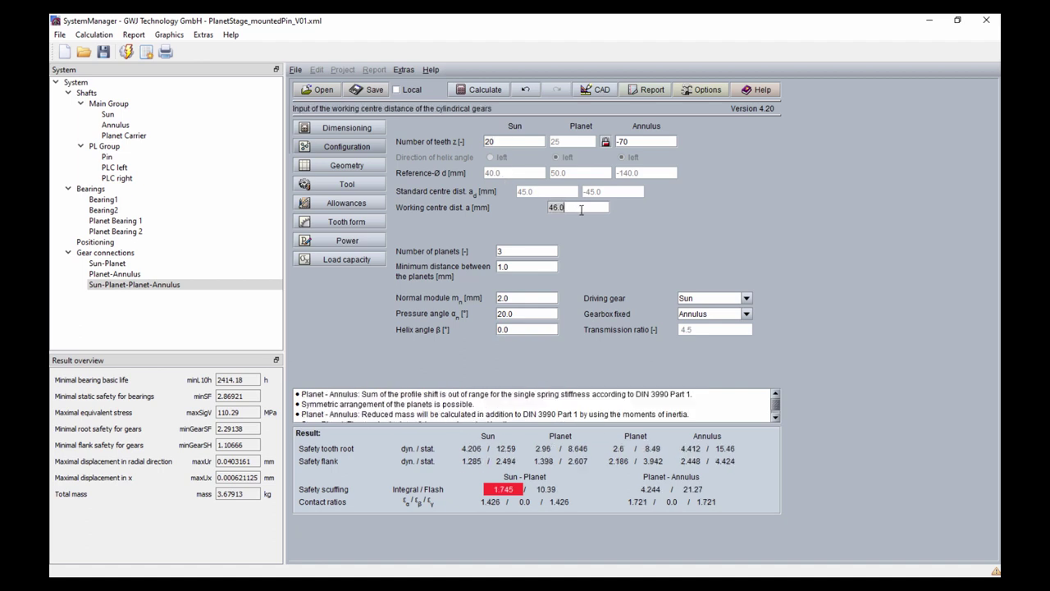
pyautogui.doubleClick(581, 210)
pyautogui.write('47')
pyautogui.press('Return')
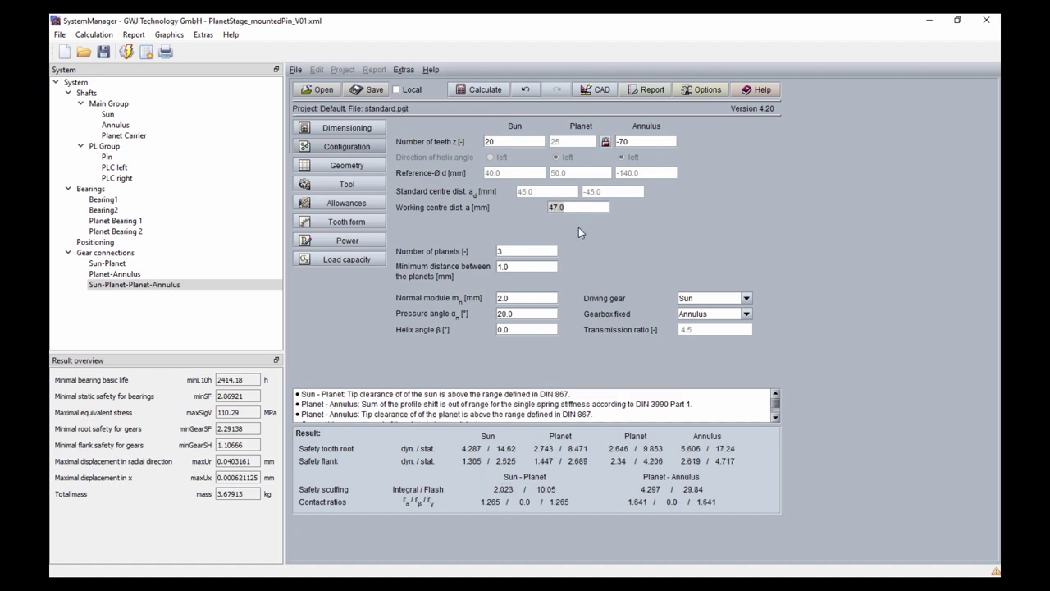
# - Set the gears' profile shift coefficients by balanced specific sliding for the Sun-Planet pair
pyautogui.click(374, 165)
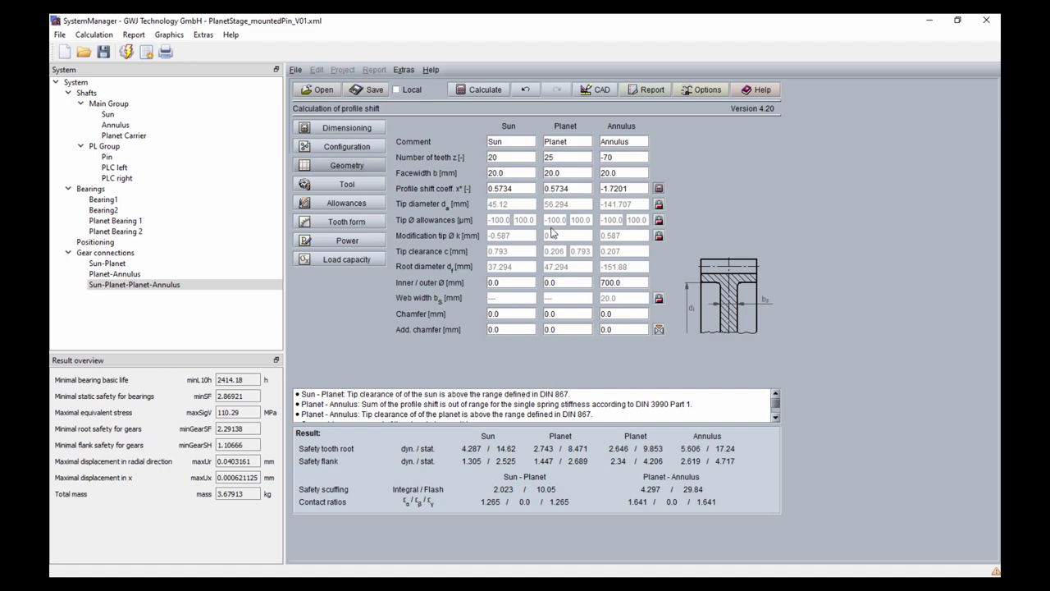
pyautogui.click(657, 189)
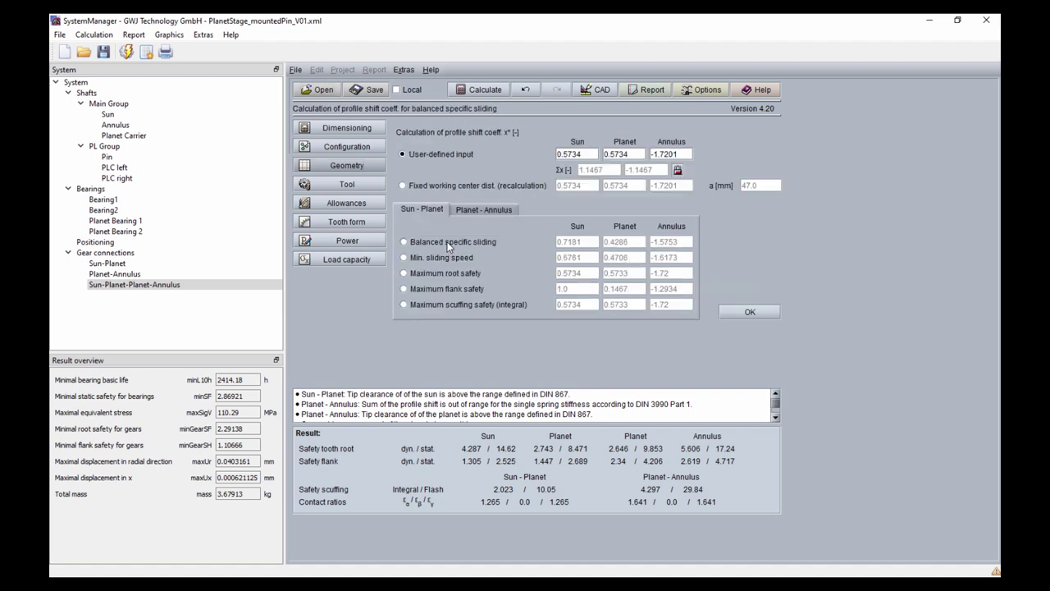
pyautogui.click(403, 242)
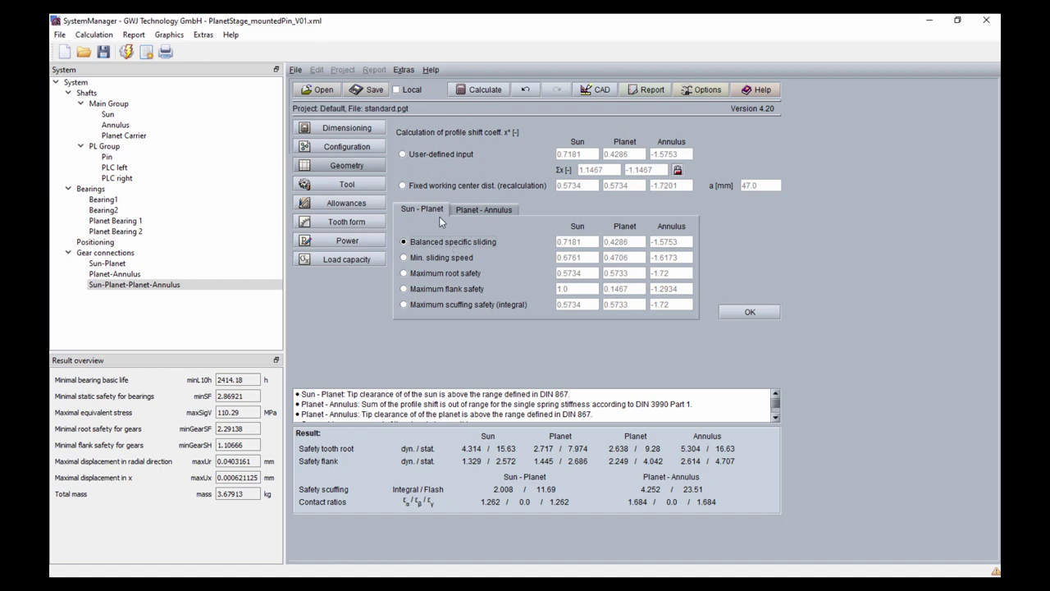
pyautogui.click(746, 312)
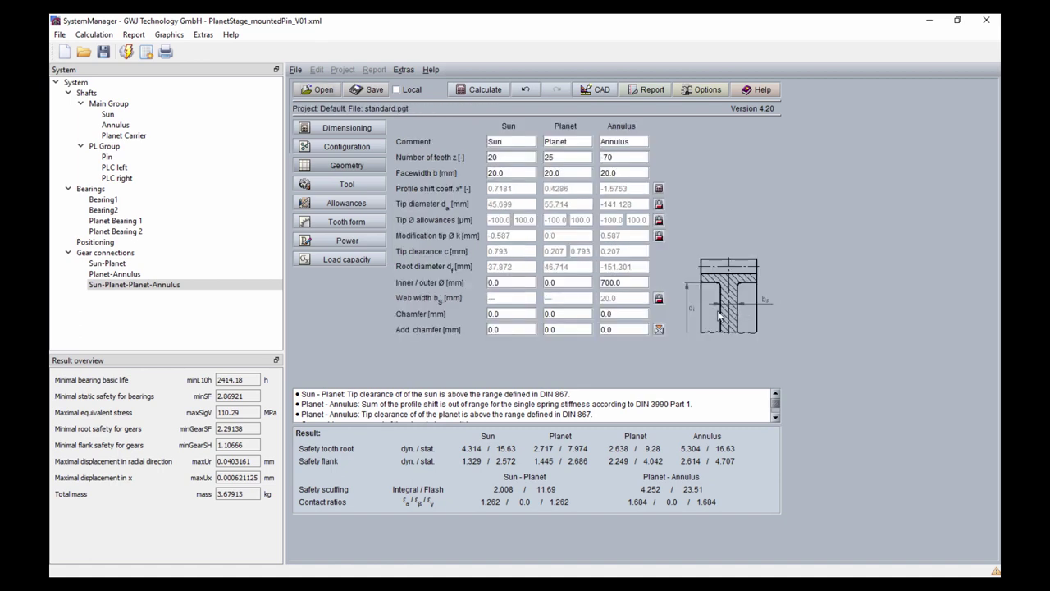
# - Set the annulus's outer diameter to 160 mm in the gear geometry
pyautogui.click(634, 284)
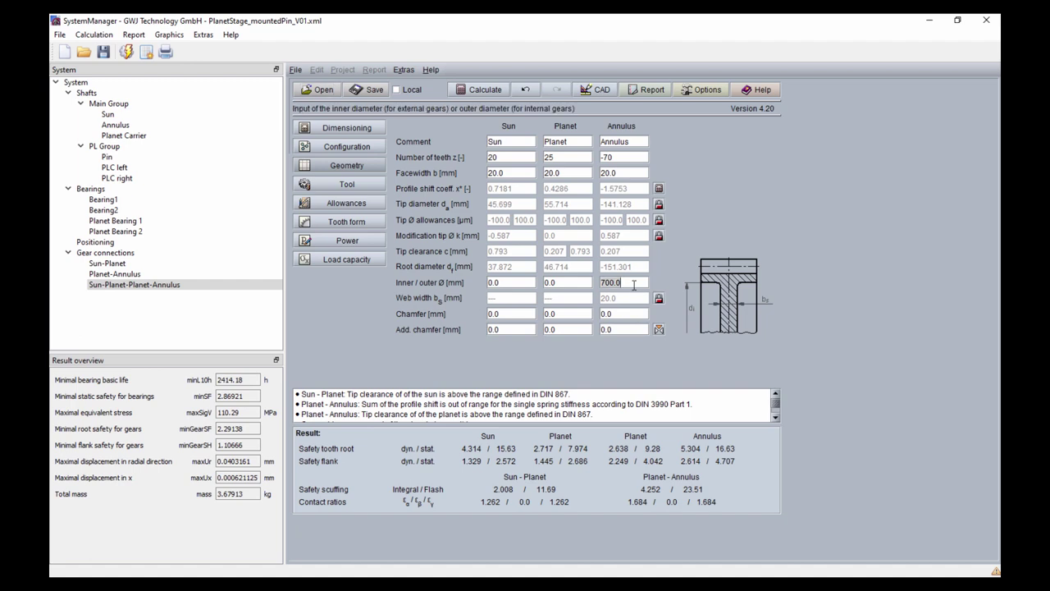
pyautogui.press('BackSpace')
pyautogui.press('BackSpace')
pyautogui.press('BackSpace')
pyautogui.press('BackSpace')
pyautogui.press('BackSpace')
pyautogui.write('159.16')
pyautogui.press('BackSpace')
pyautogui.press('BackSpace')
pyautogui.press('BackSpace')
pyautogui.press('BackSpace')
pyautogui.press('BackSpace')
pyautogui.write('60')
pyautogui.press('Return')
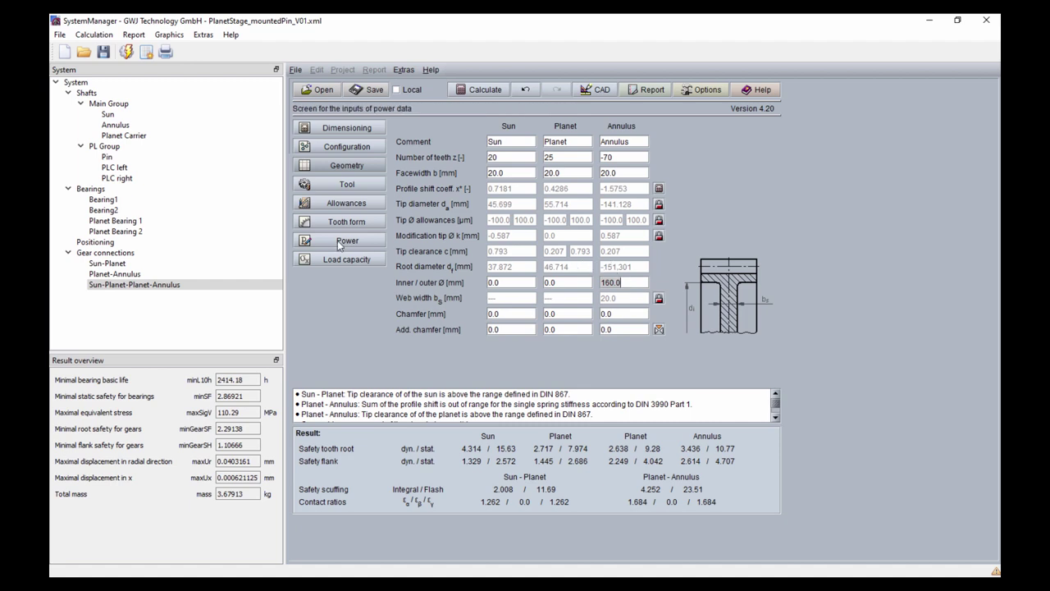
# - Check the gear set's load capacity inputs, then recalculate the whole system and review the shaft and gear connection results
pyautogui.click(356, 262)
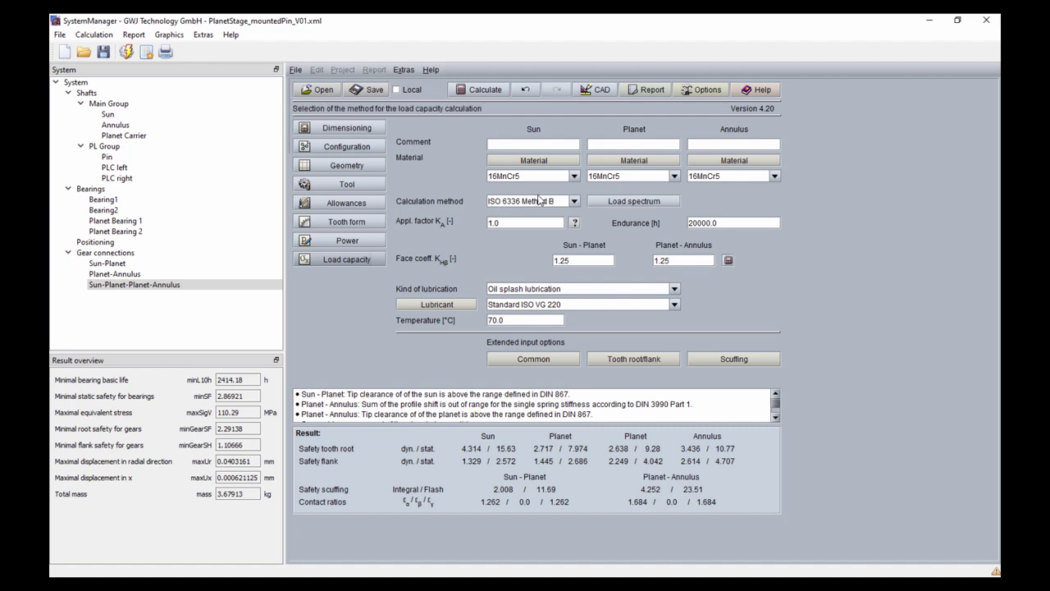
pyautogui.click(87, 93)
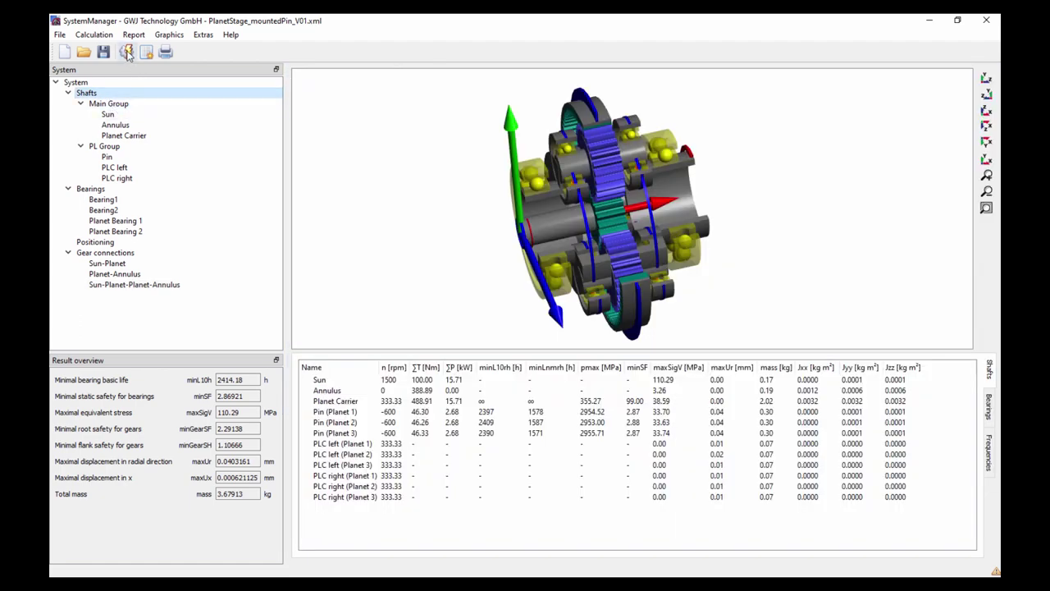
pyautogui.click(127, 54)
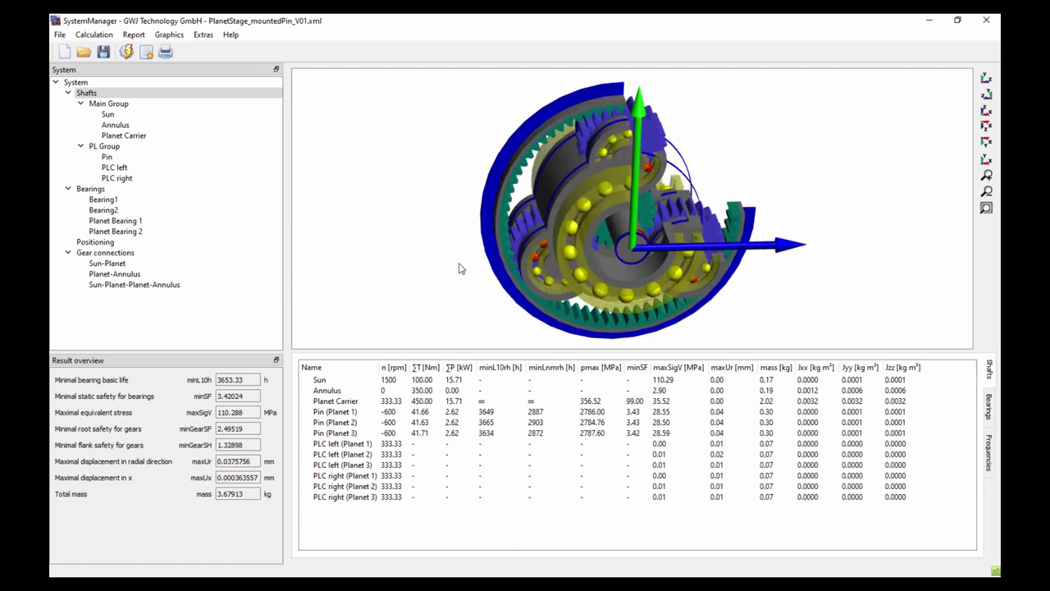
pyautogui.click(131, 253)
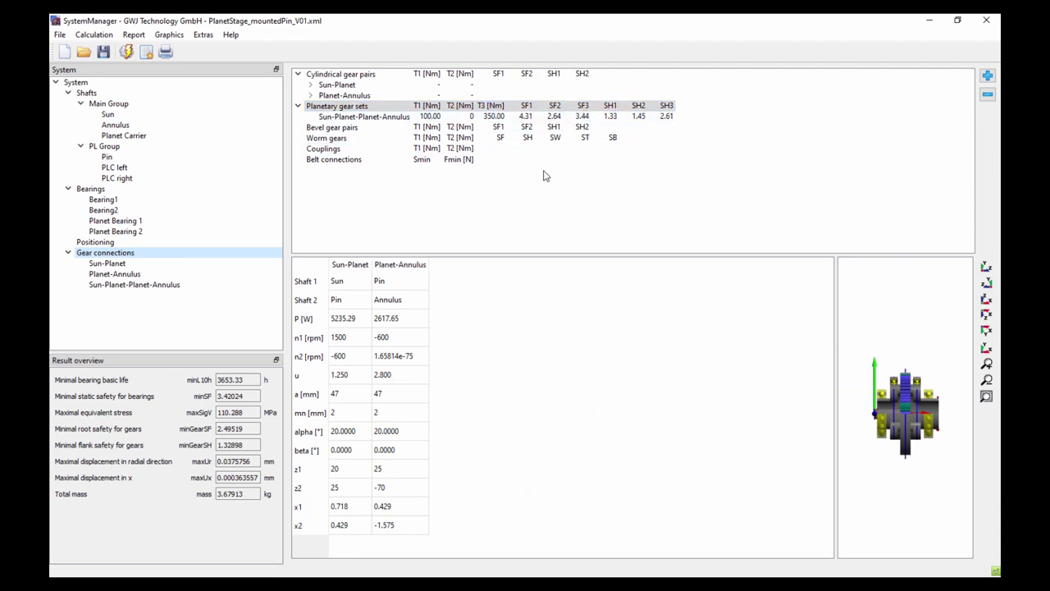
# - Enable consideration of a load spectrum in the system settings and review its speed and torque entries for the sun
pyautogui.click(76, 83)
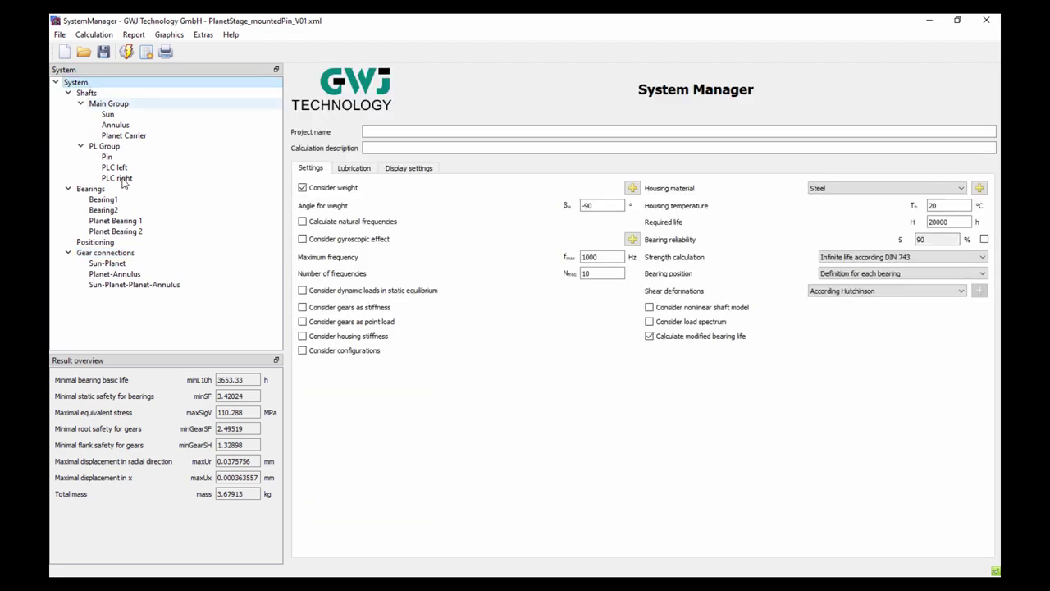
pyautogui.click(670, 323)
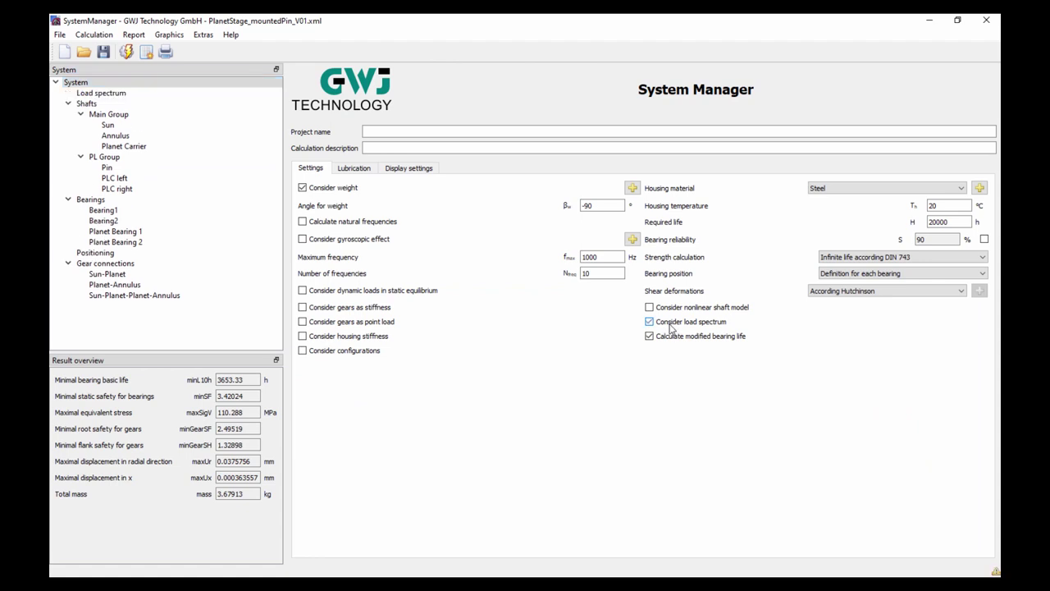
pyautogui.click(112, 96)
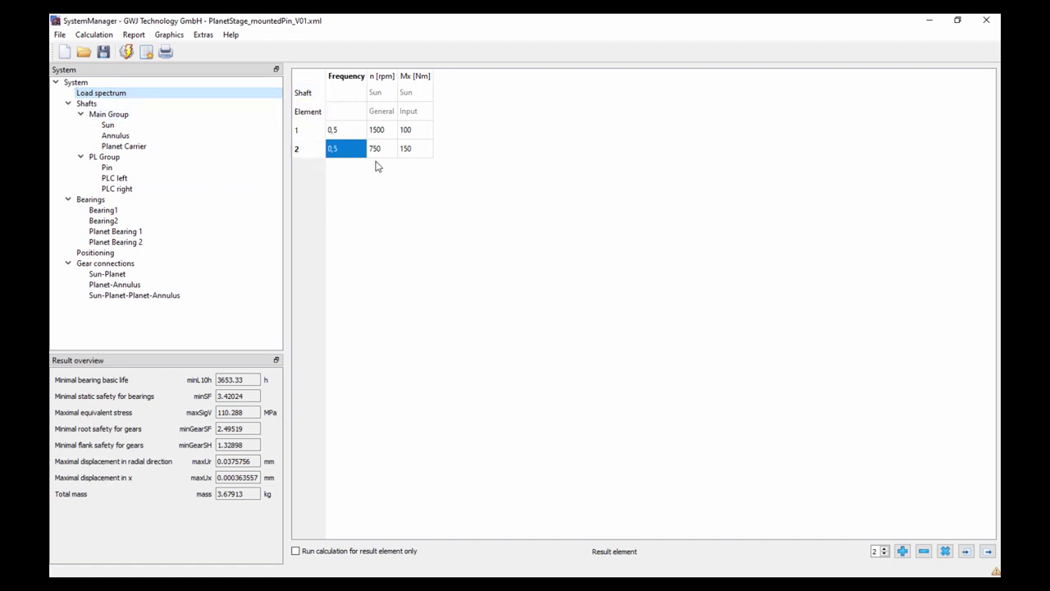
pyautogui.click(412, 151)
pyautogui.click(421, 132)
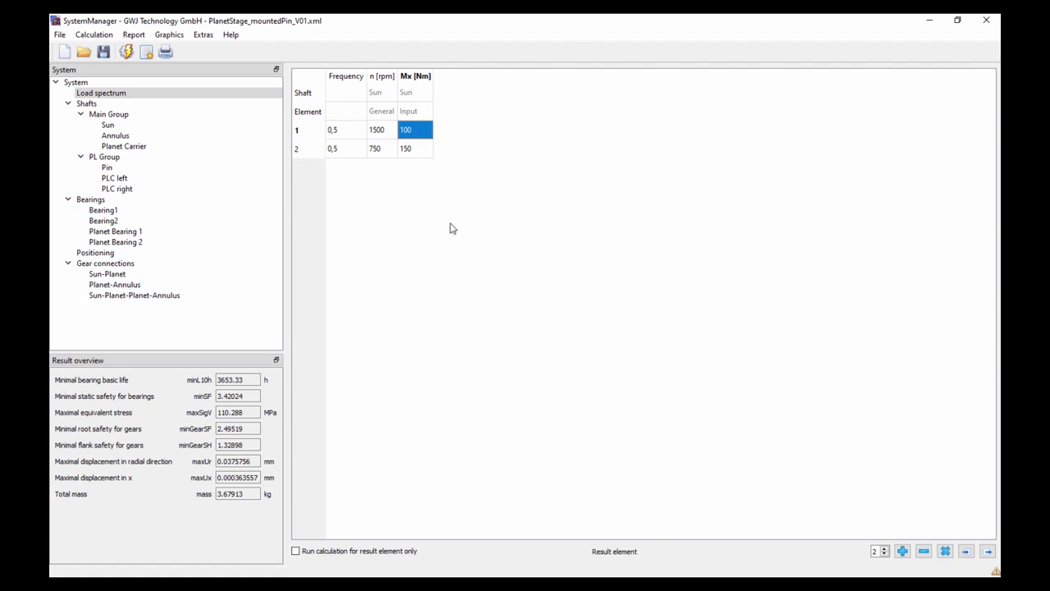
pyautogui.click(382, 77)
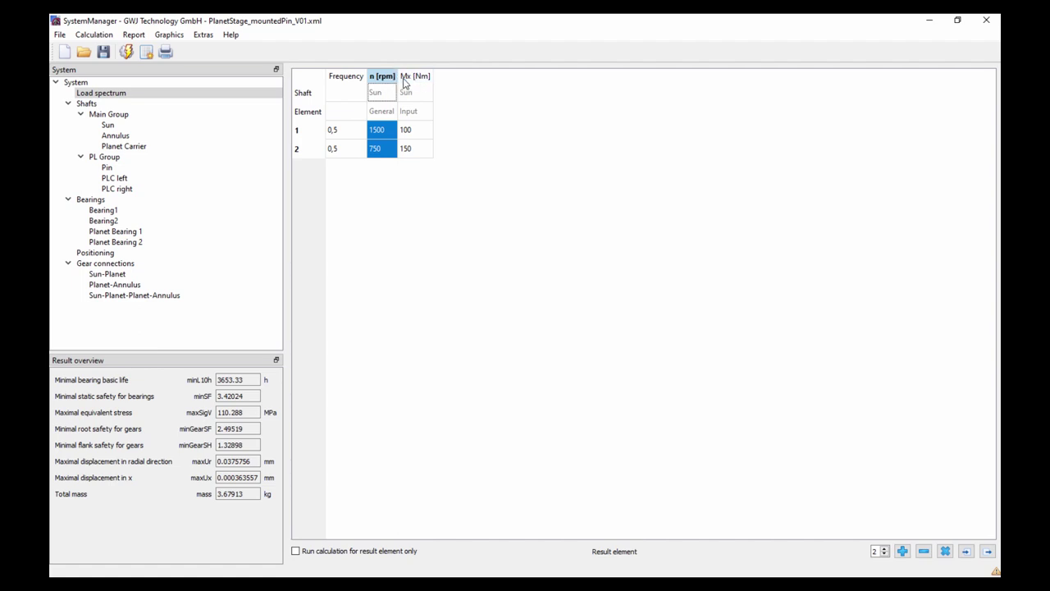
pyautogui.click(415, 78)
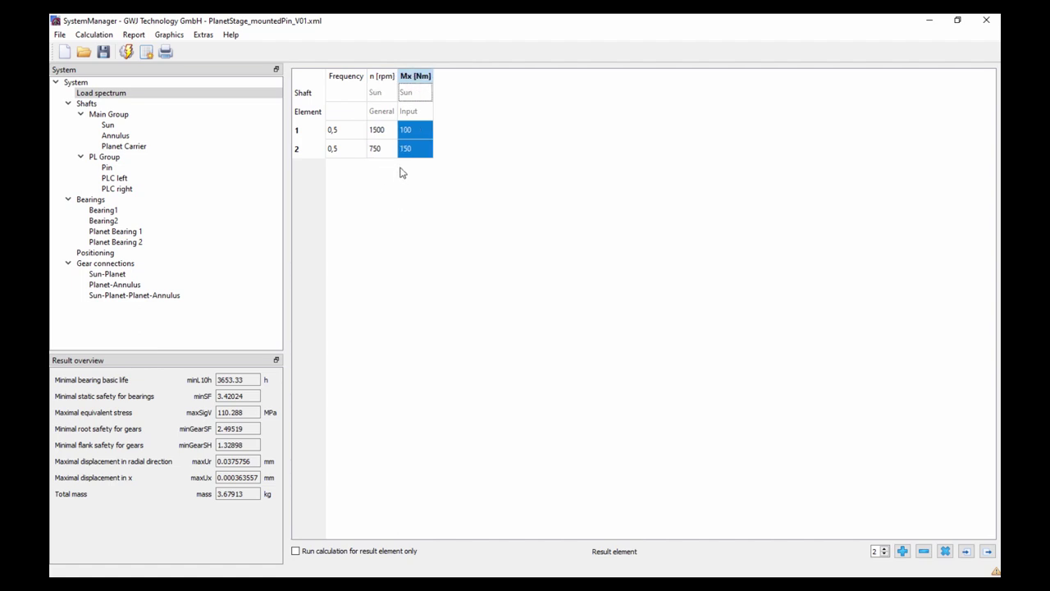
pyautogui.click(449, 189)
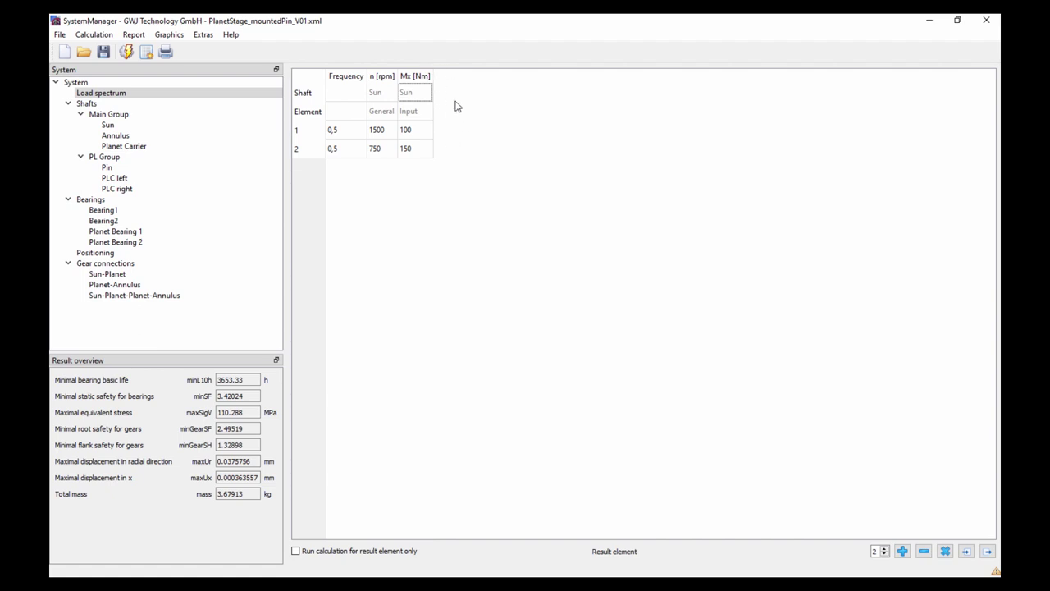
# - Add a comment column to the load spectrum and label its two load cases Case 1 and Case 2
pyautogui.rightClick(480, 123)
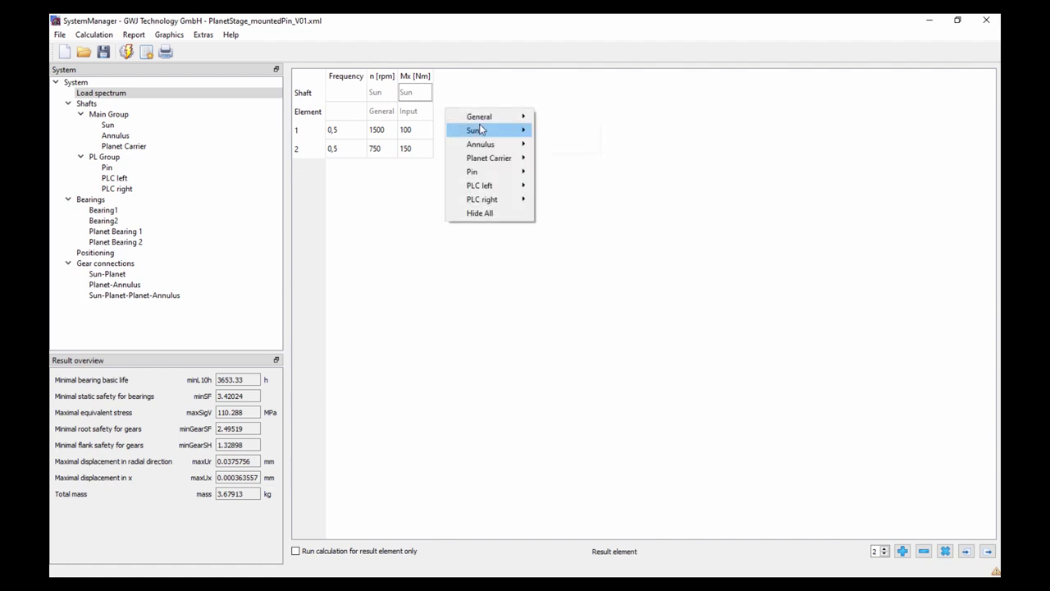
pyautogui.moveTo(480, 129)
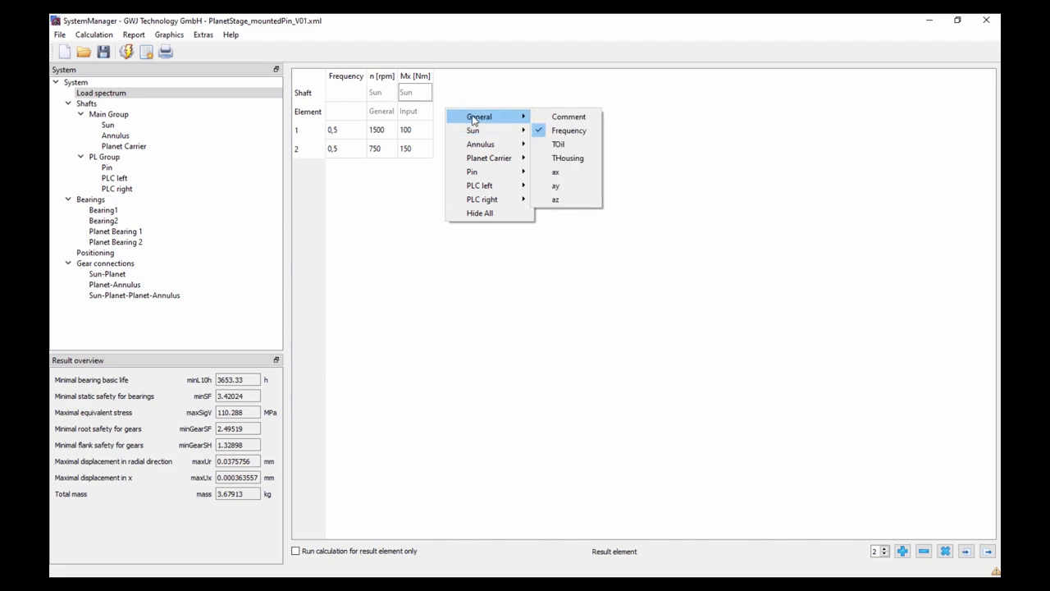
pyautogui.click(554, 119)
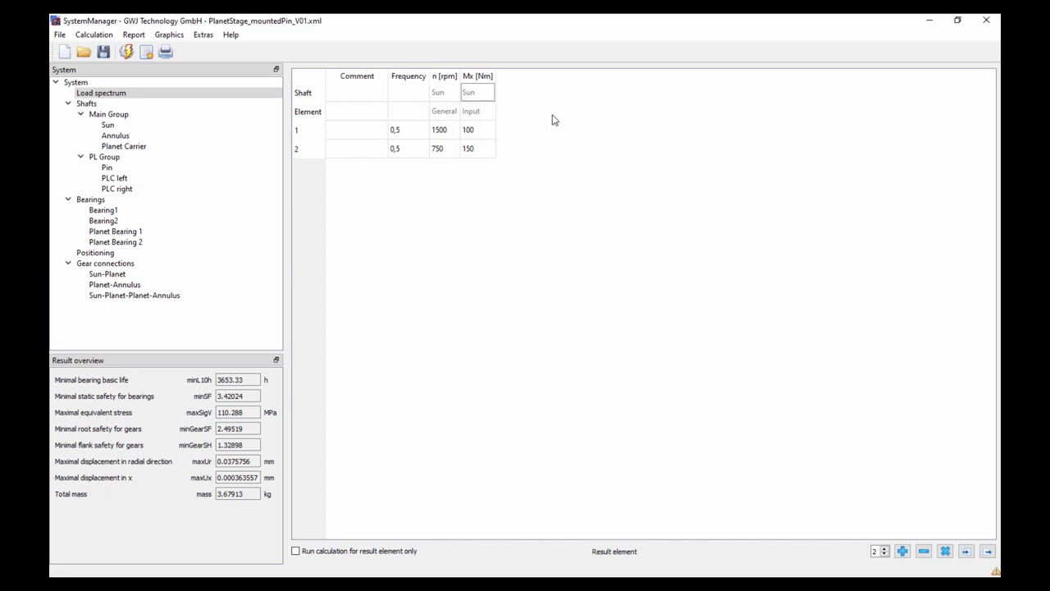
pyautogui.click(361, 134)
pyautogui.write('Case 1')
pyautogui.click(356, 153)
pyautogui.write('Case 2')
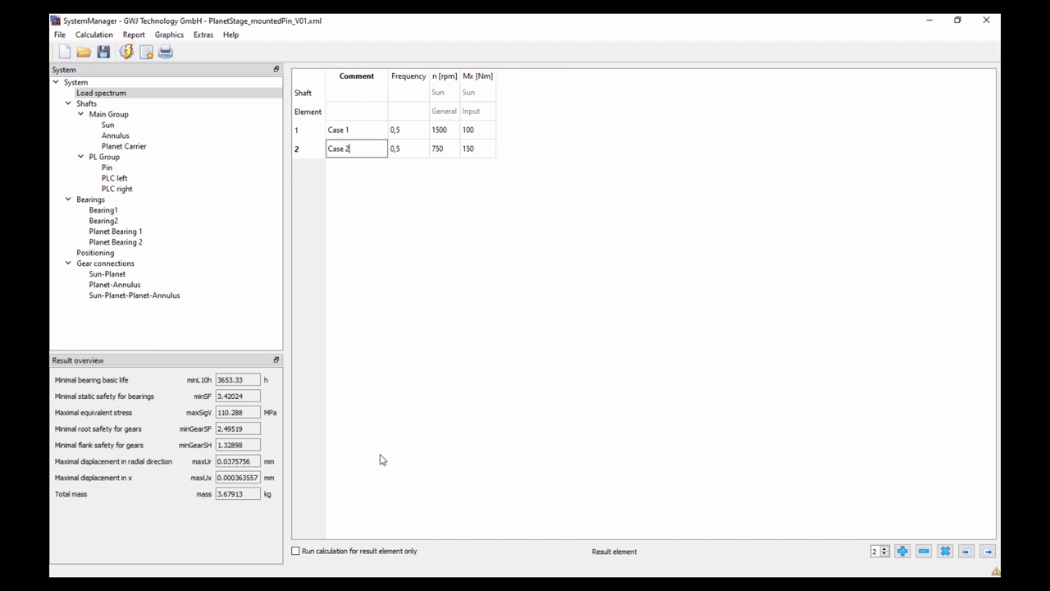
pyautogui.click(322, 554)
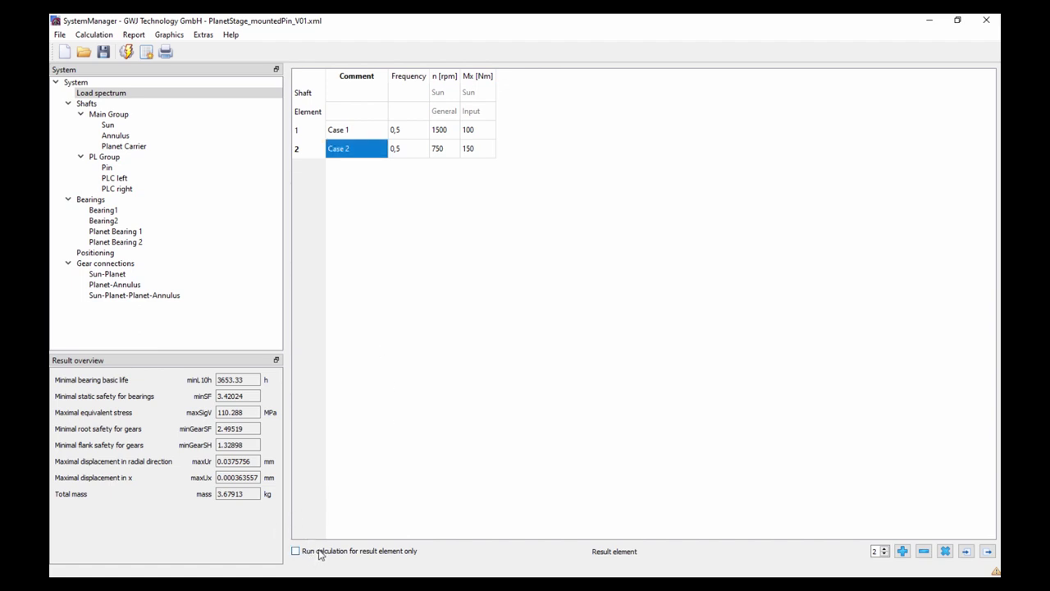
# - Recalculate the system with the load spectrum and review the gear safeties and the shaft results
pyautogui.click(143, 268)
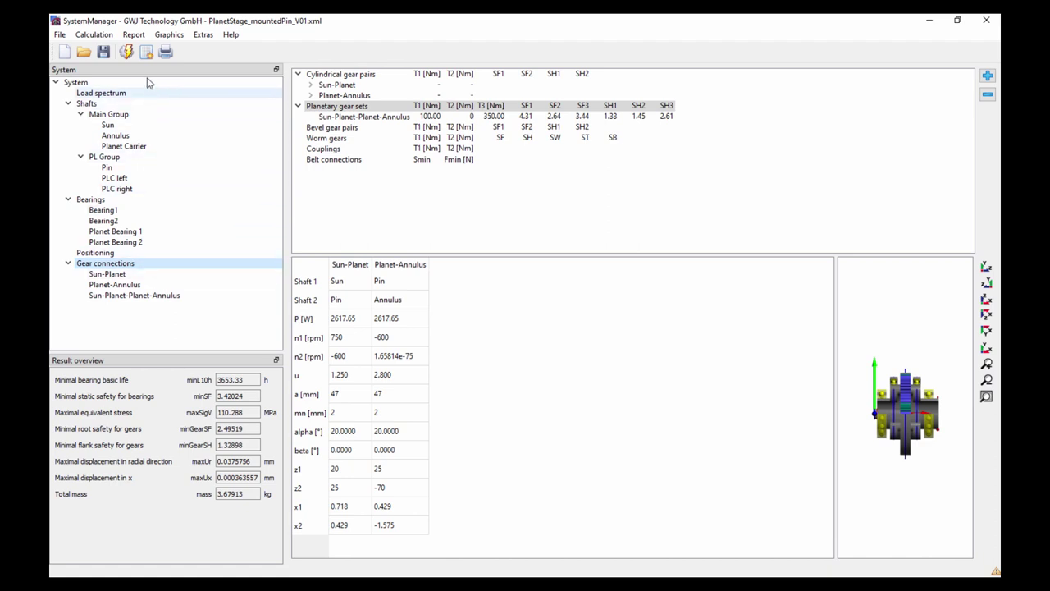
pyautogui.click(125, 51)
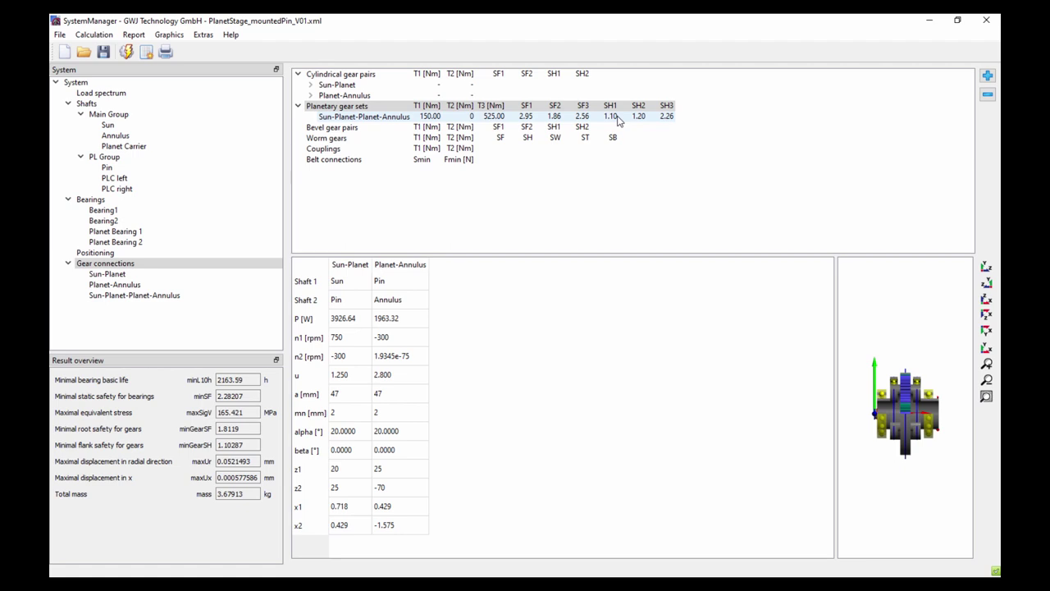
pyautogui.click(86, 86)
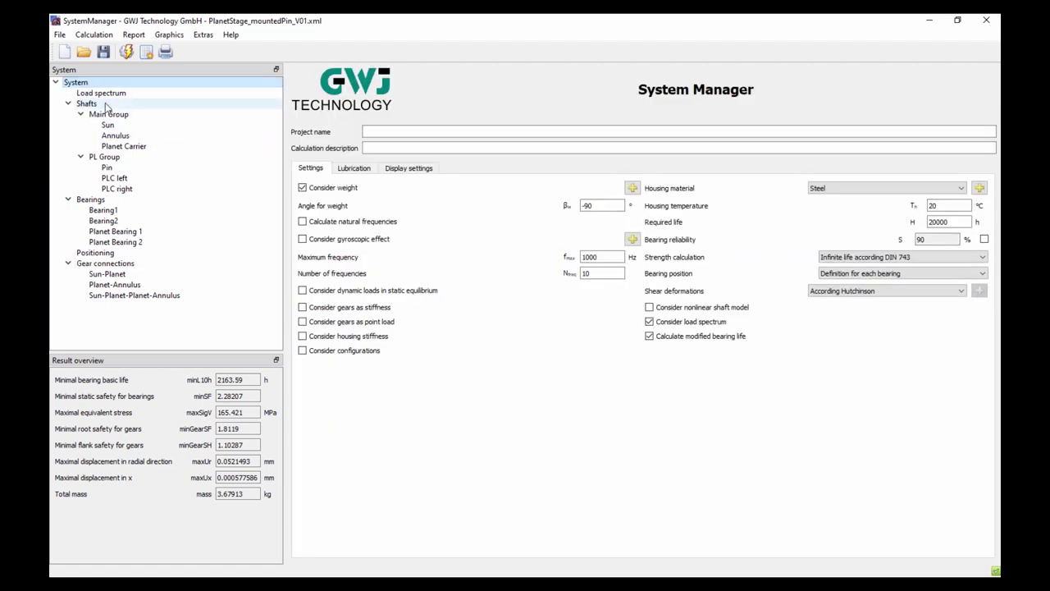
pyautogui.click(105, 105)
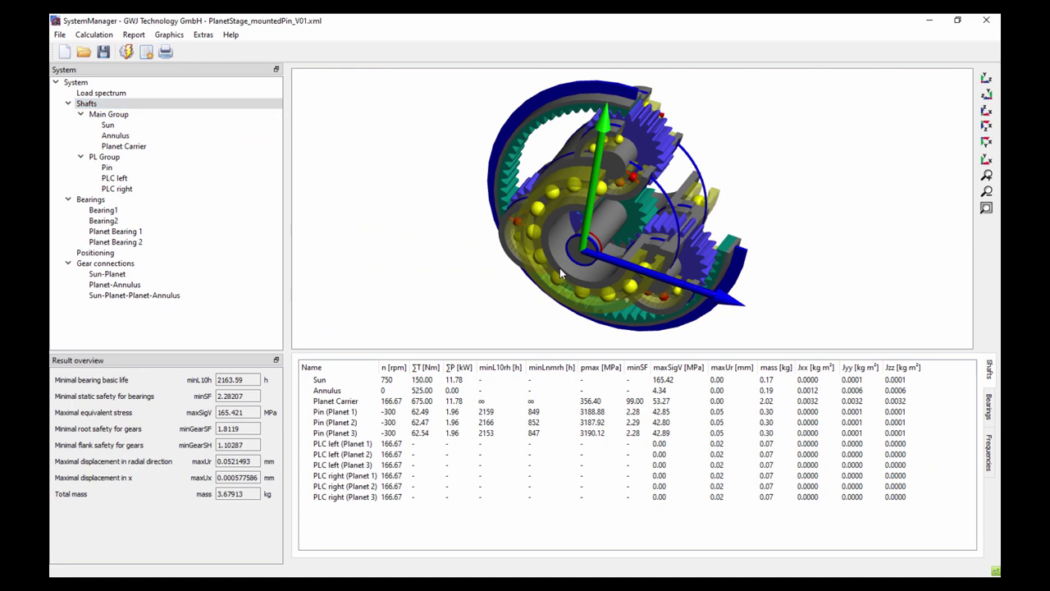